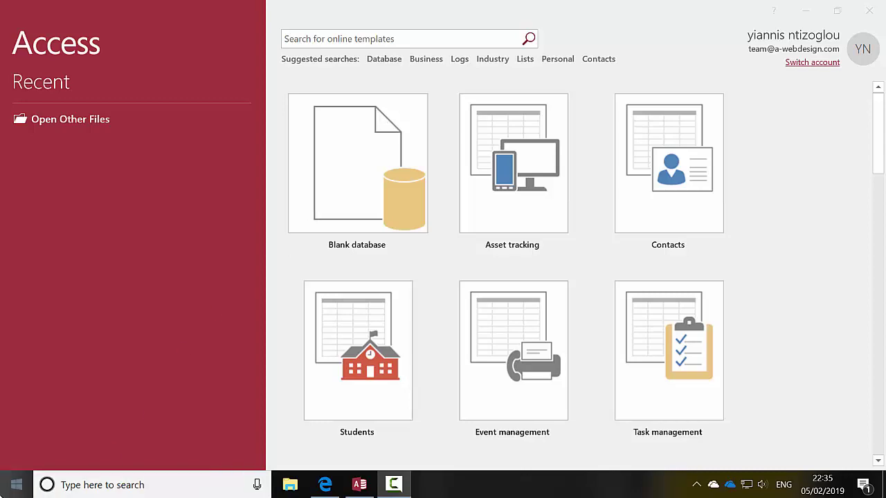
Create a blank database with the file name test.accdb.
left_click(14, 485)
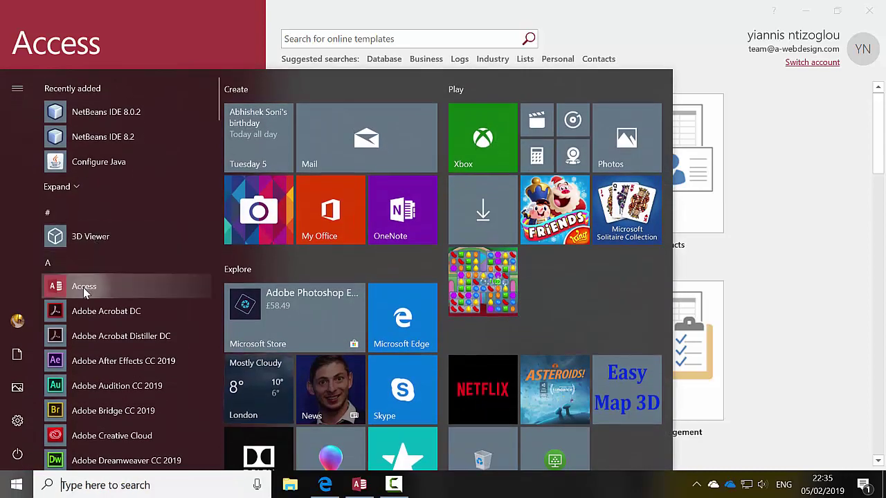
left_click(757, 233)
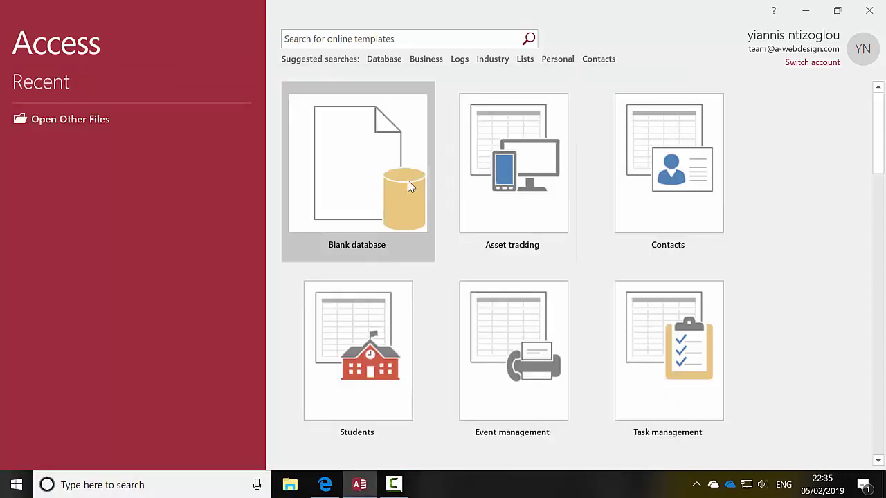
left_click(366, 185)
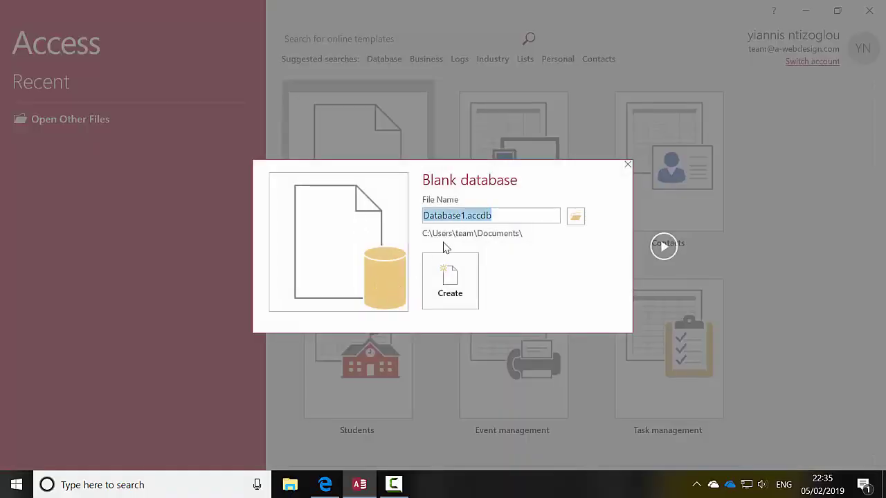
left_click(490, 215)
double_click(465, 215)
type("test")
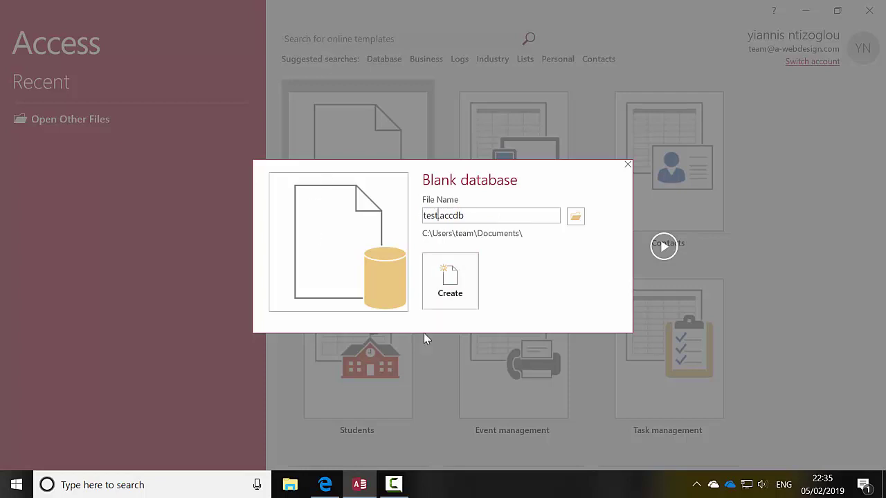
left_click(446, 299)
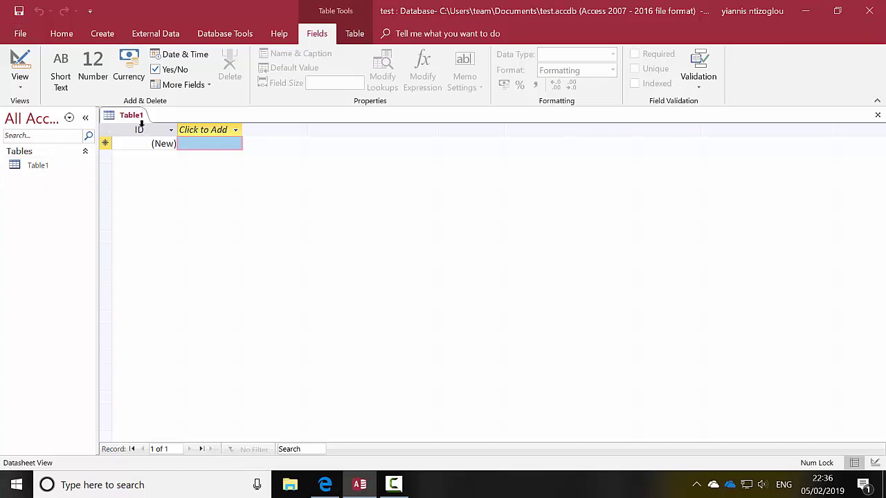
Save the new table under the name tblStudents.
left_click(18, 10)
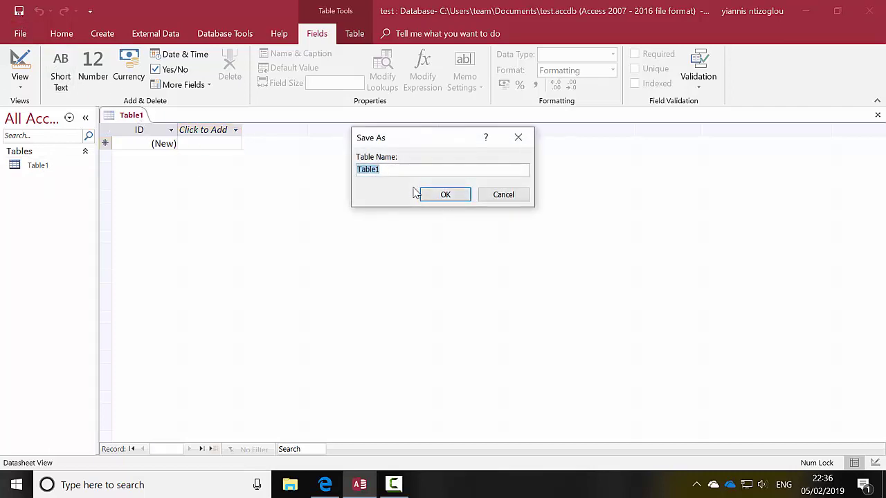
type("tblStudents")
left_click(445, 196)
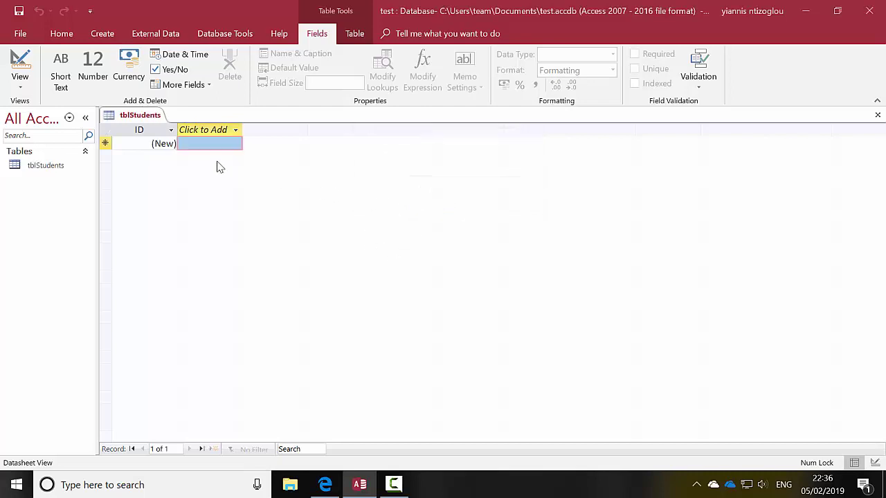
Show tblStudents in Design View and add a Name field with the Short Text data type below ID.
left_click(19, 87)
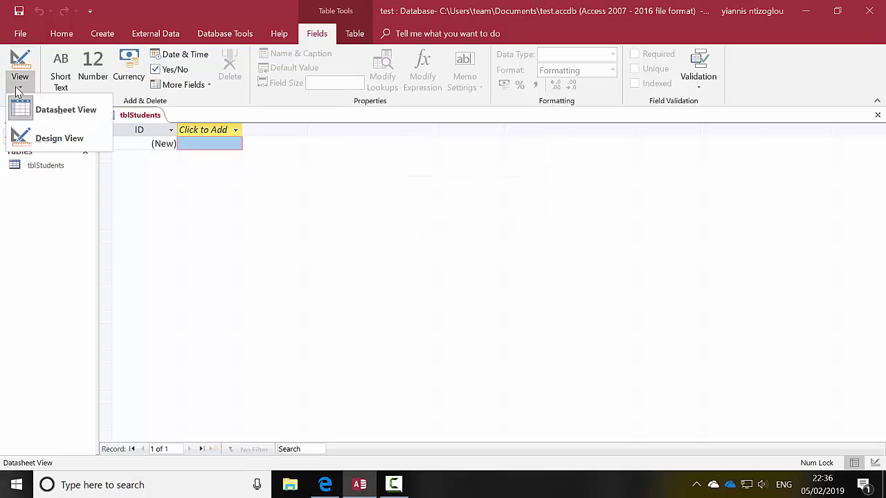
left_click(39, 138)
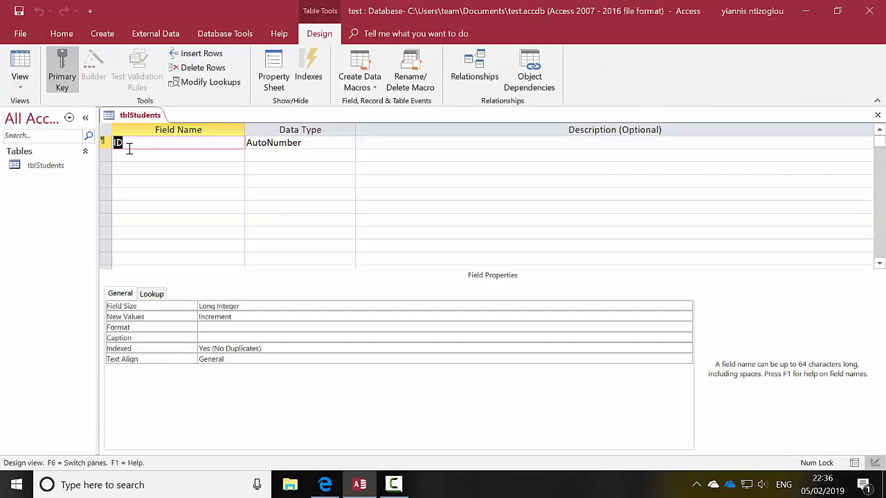
left_click(134, 154)
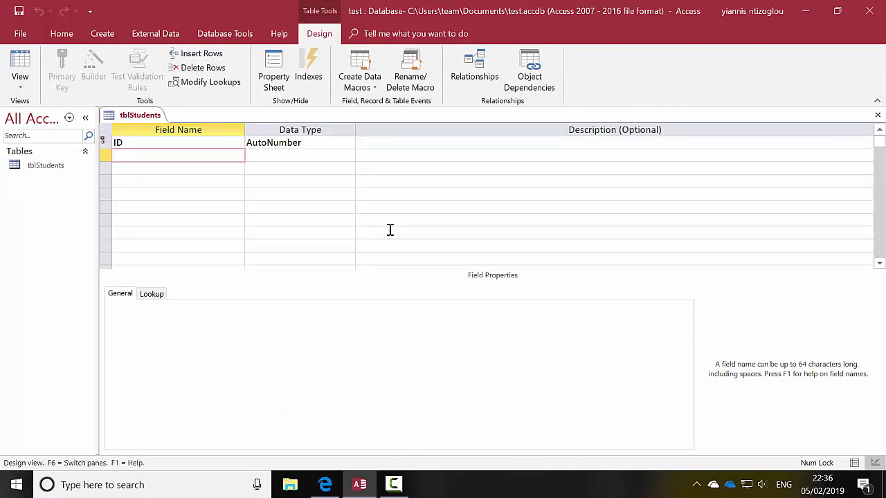
type("Name")
key("Tab")
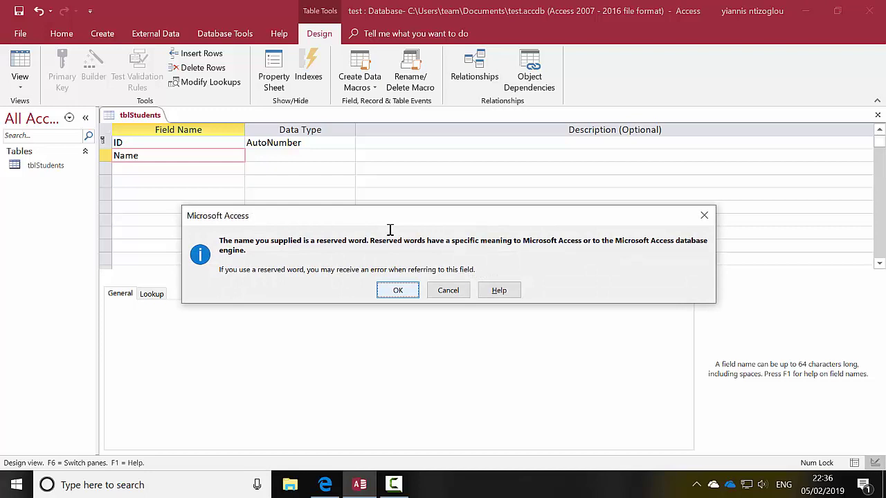
left_click(398, 291)
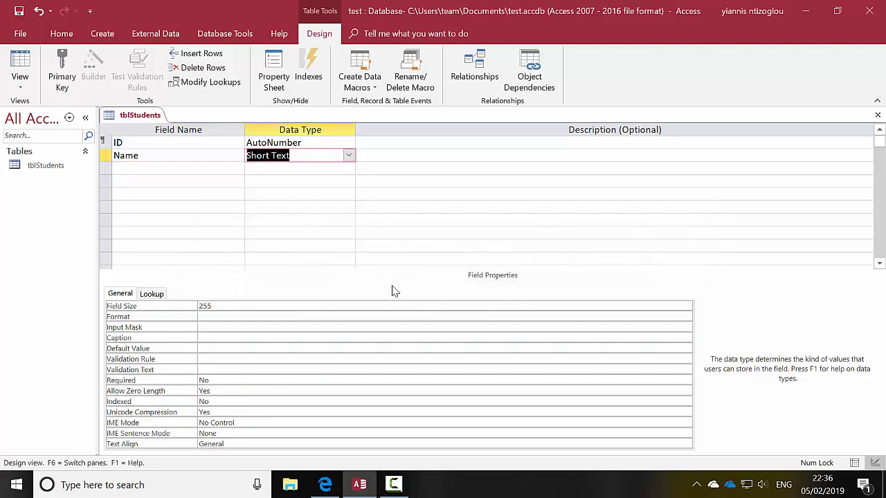
Add Surname and Mobile fields below Name, both with the Short Text data type.
left_click(170, 177)
left_click(171, 168)
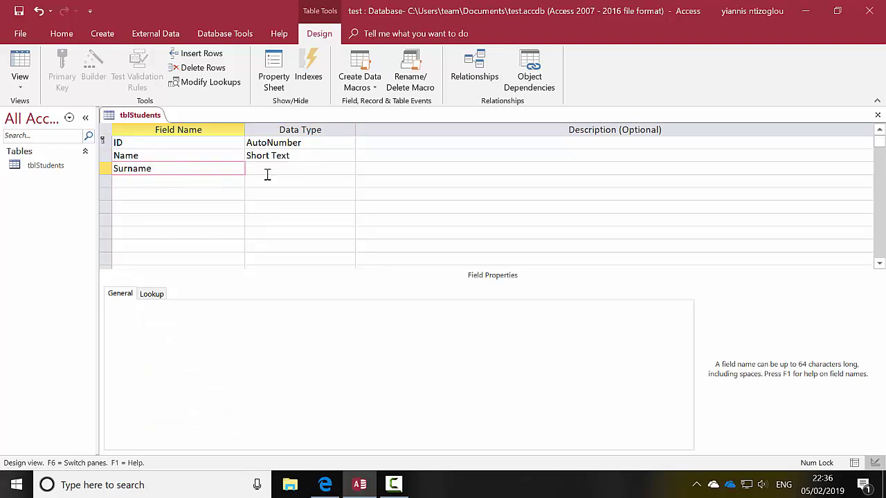
left_click(267, 174)
left_click(160, 187)
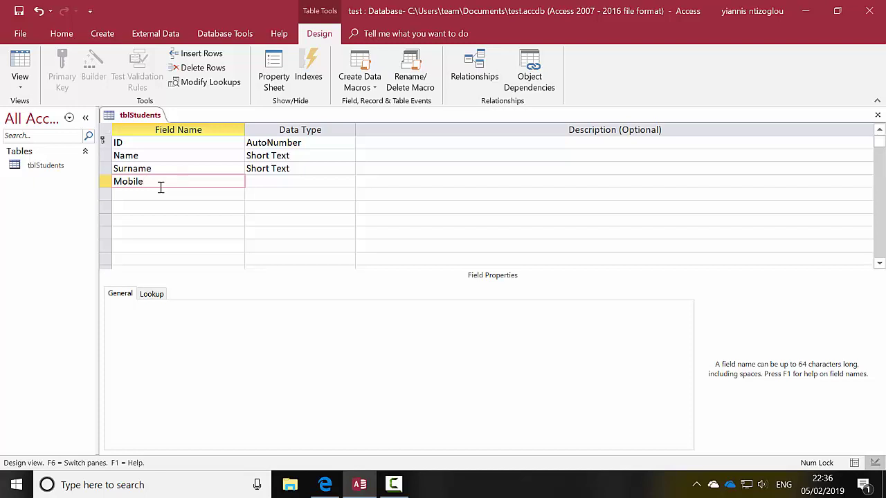
left_click(312, 178)
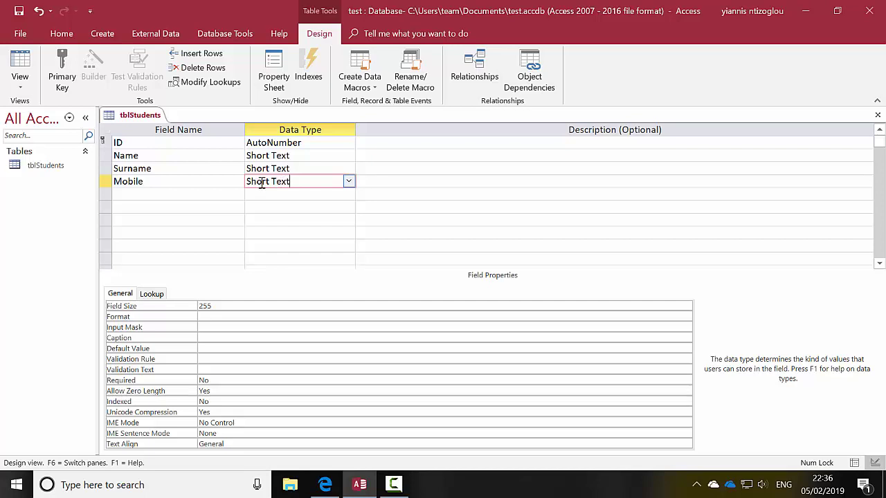
Add a Picture field below Mobile and set its data type to Attachment.
left_click(179, 193)
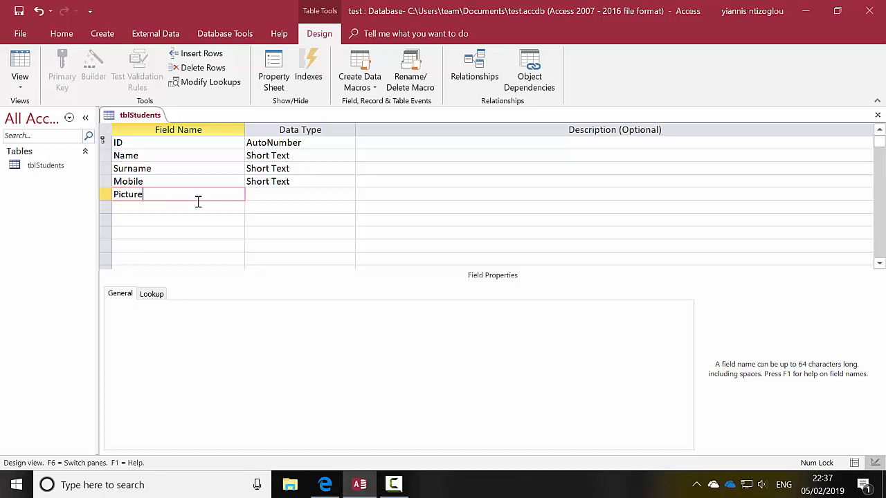
left_click(260, 194)
left_click(349, 194)
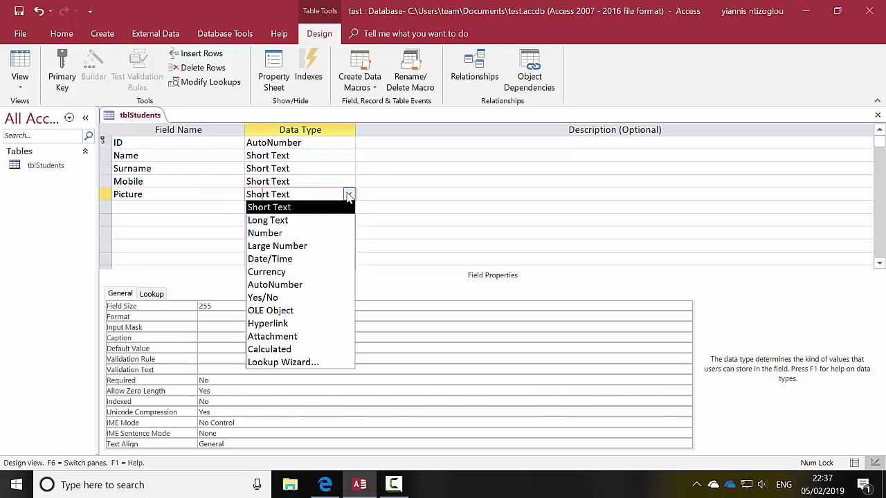
left_click(257, 338)
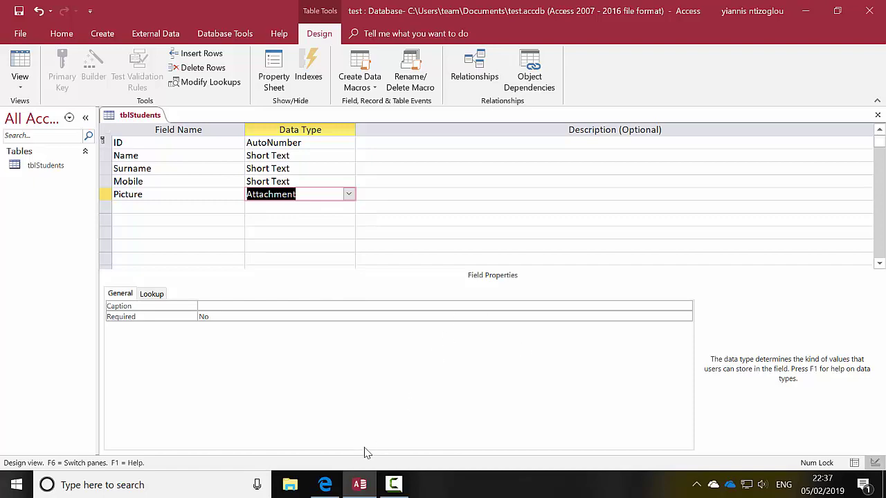
Switch to the Edge browser and search the web for "students" in place of the current page.
left_click(324, 484)
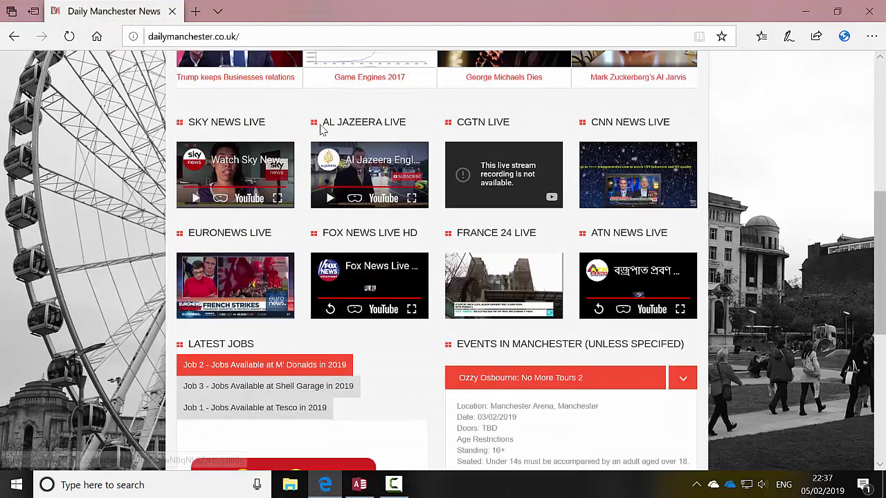
left_click(267, 34)
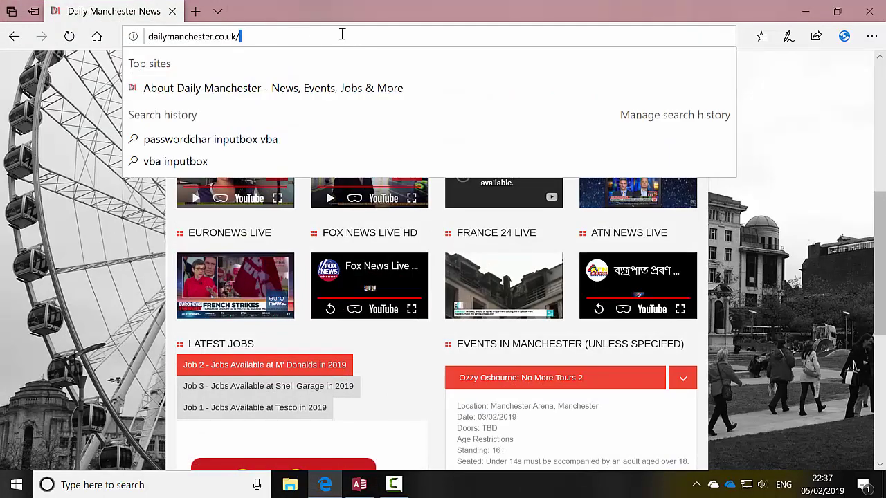
key("ctrl+a")
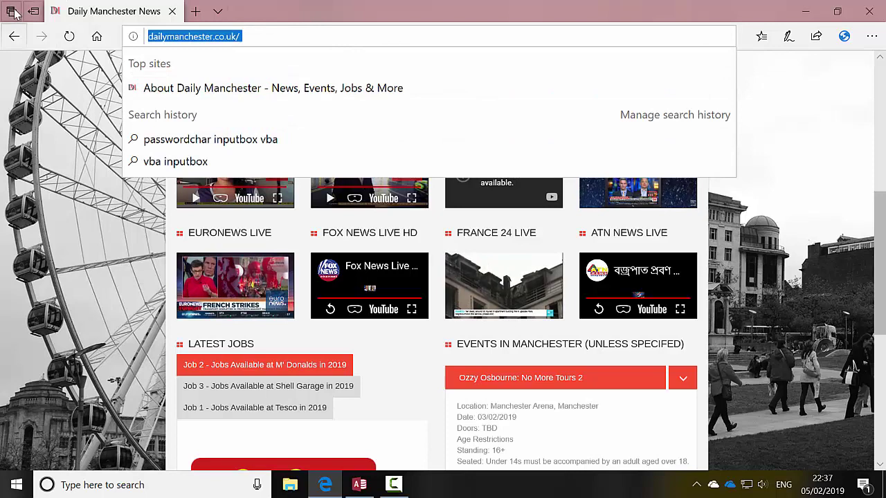
type("Studet")
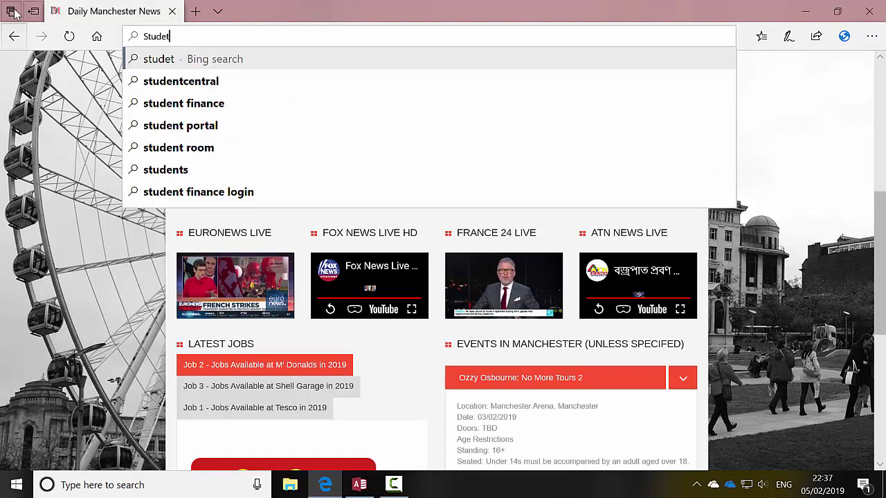
key("BackSpace")
type("nts")
key("Return")
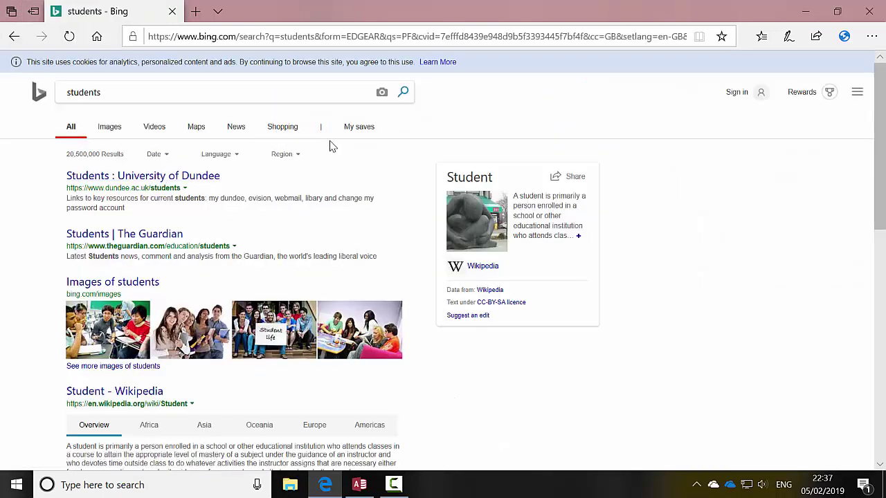
Search Bing for "google" and open the Google UK website from the results.
left_click_drag(143, 97, 78, 82)
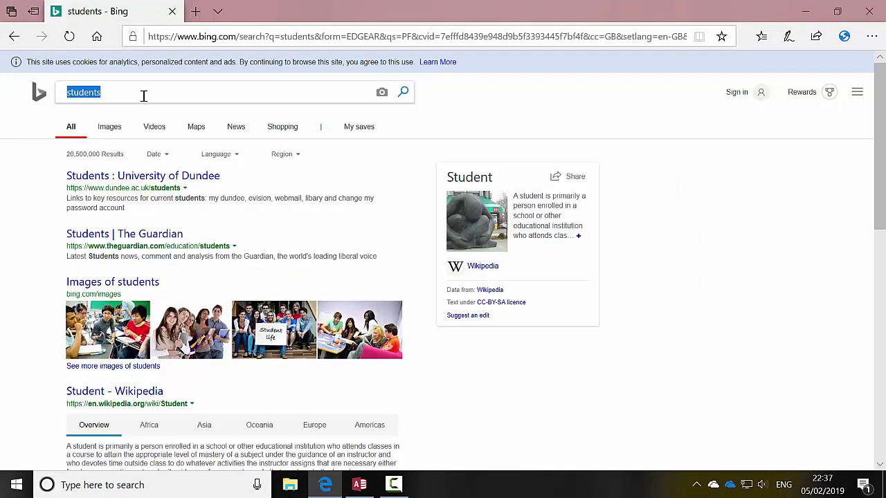
type("google")
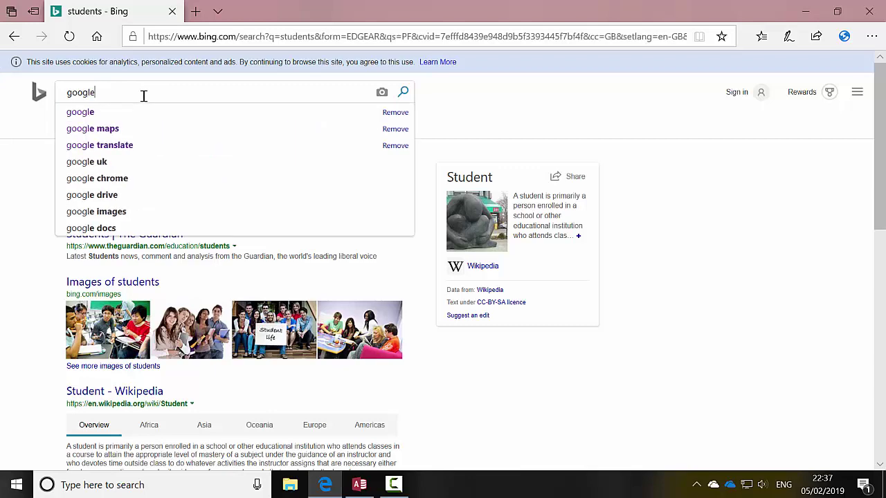
key("Return")
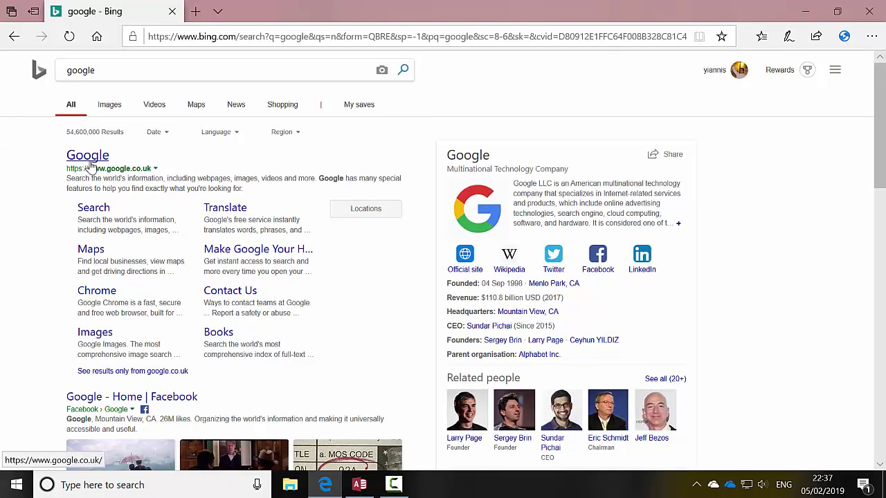
left_click(96, 167)
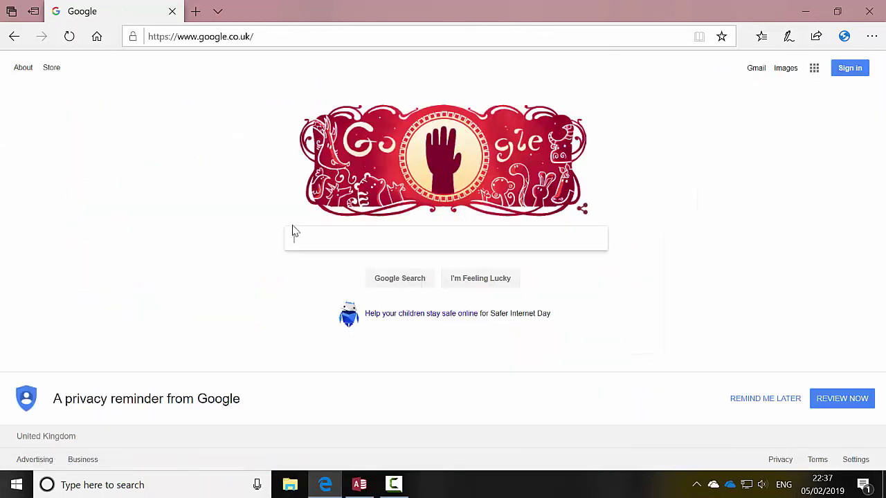
Search Google for "students" and show the image results.
type("students")
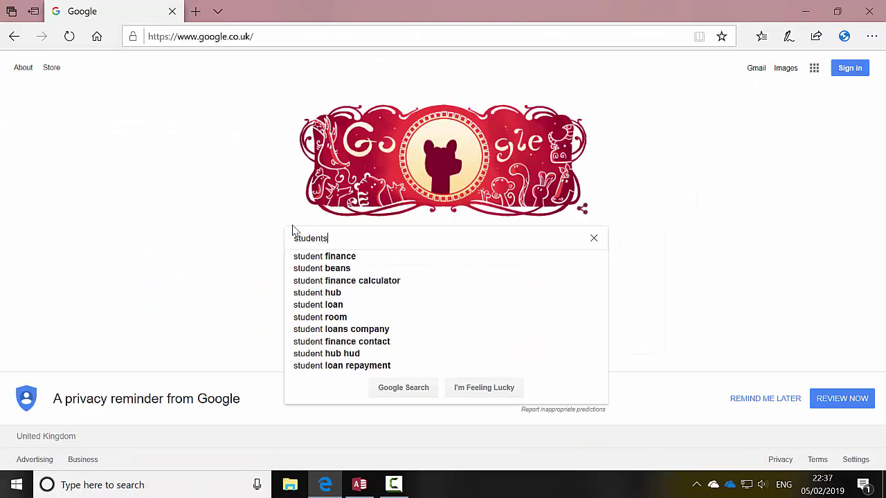
key("Return")
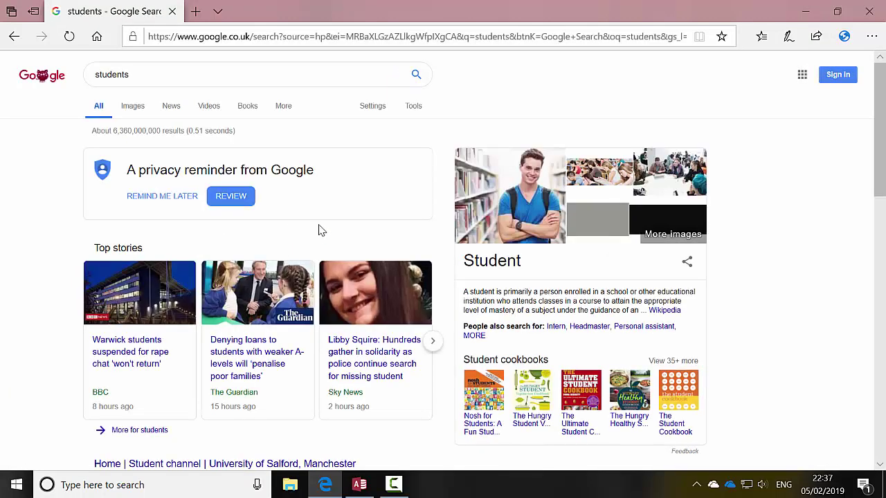
left_click(419, 110)
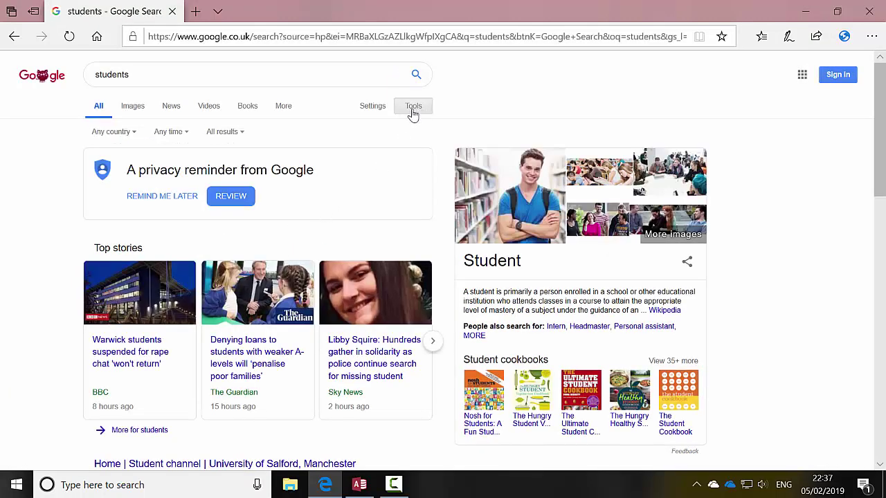
left_click(411, 111)
left_click(412, 110)
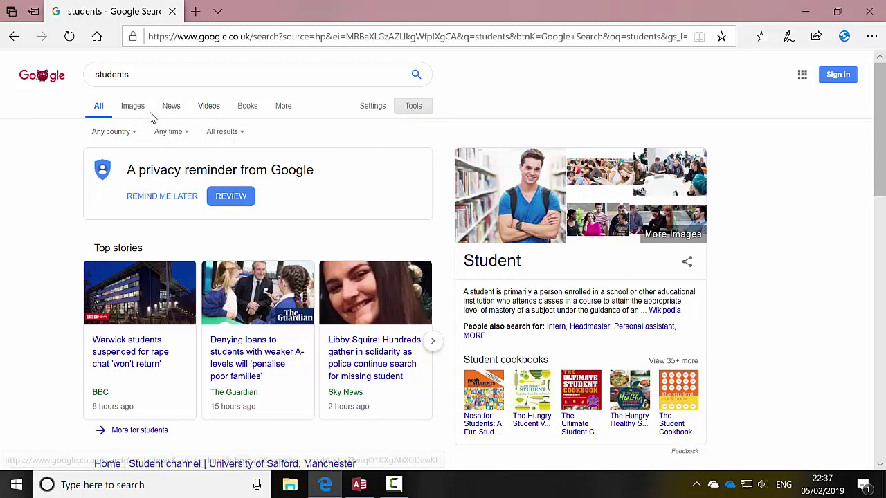
left_click(124, 110)
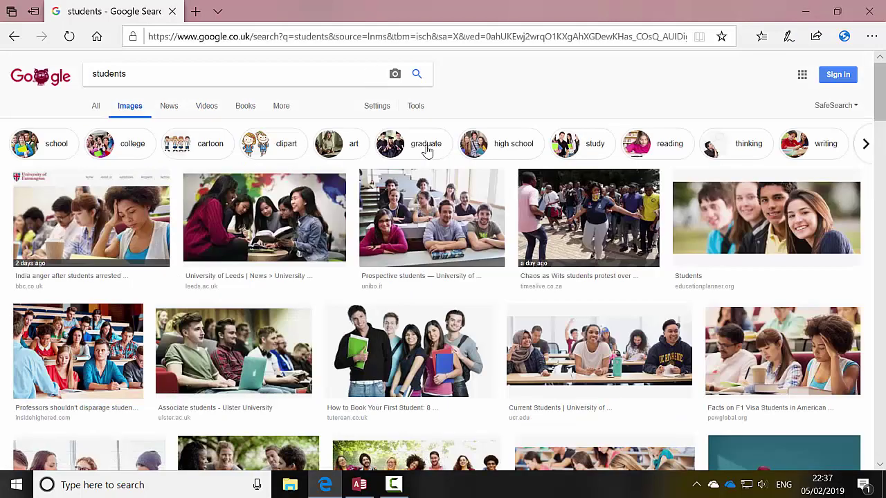
Filter the student images by usage rights to "Labeled for reuse with modification".
left_click(416, 110)
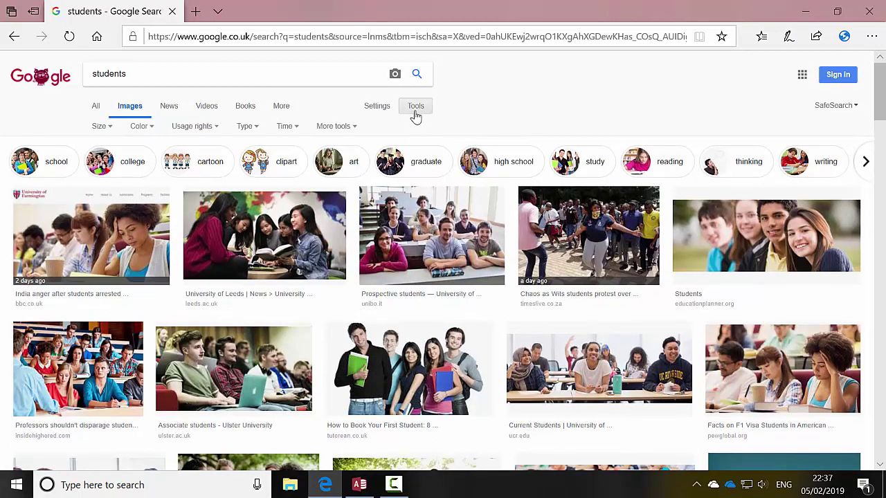
left_click(183, 128)
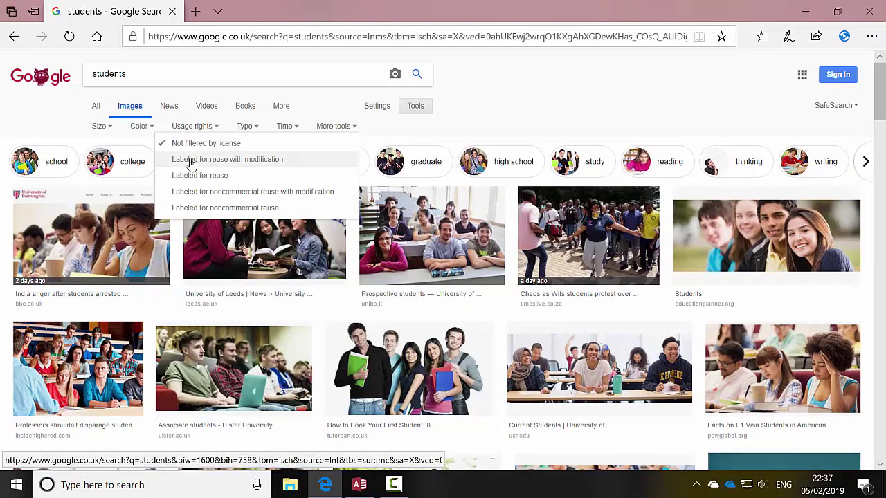
left_click(230, 164)
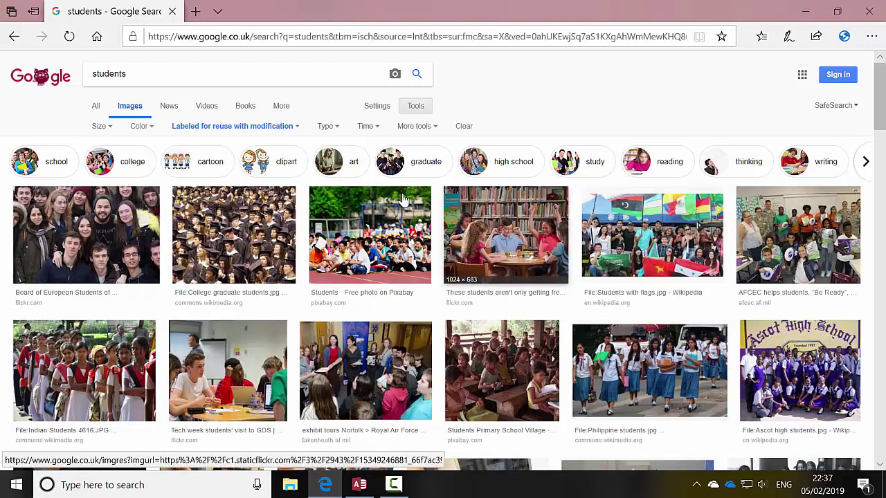
Change the image search term to "student" and run the search.
left_click(161, 75)
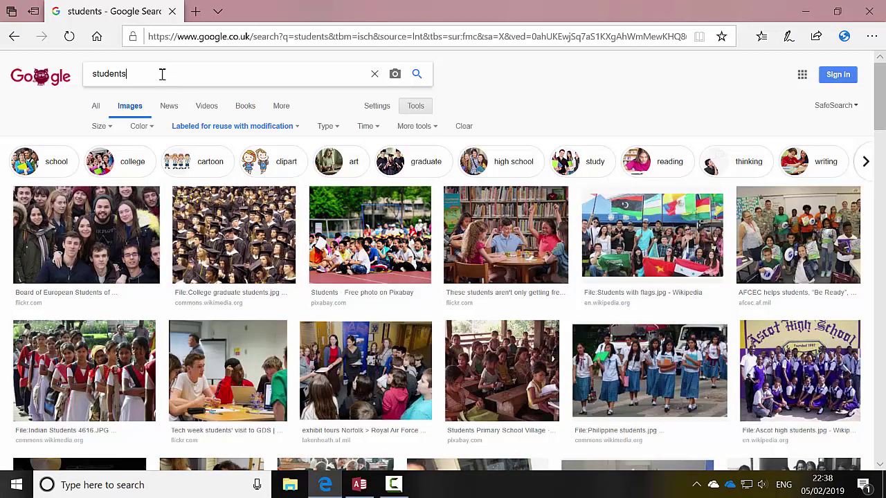
key("BackSpace")
key("Return")
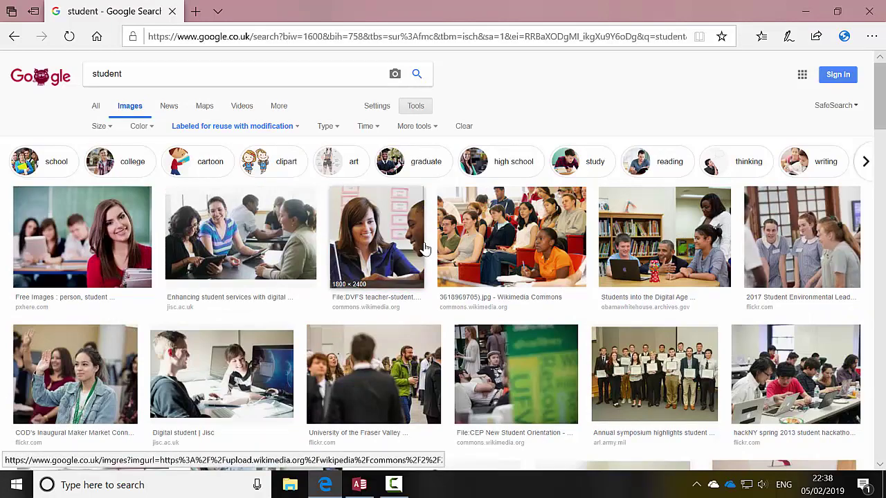
Browse the image results for a single-student portrait and open the preview of "Asian Student Free Stock Photo".
scroll(439, 251, "down", 4)
scroll(448, 261, "down", 2)
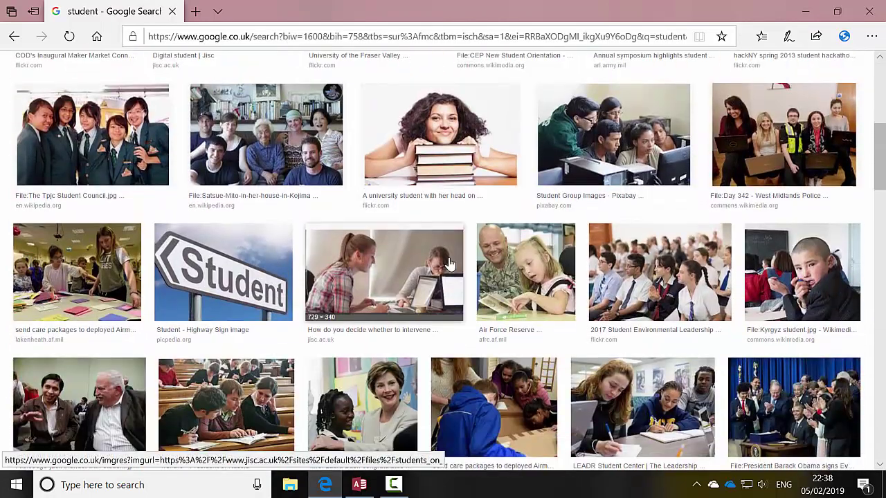
scroll(377, 271, "down", 3)
scroll(377, 272, "down", 3)
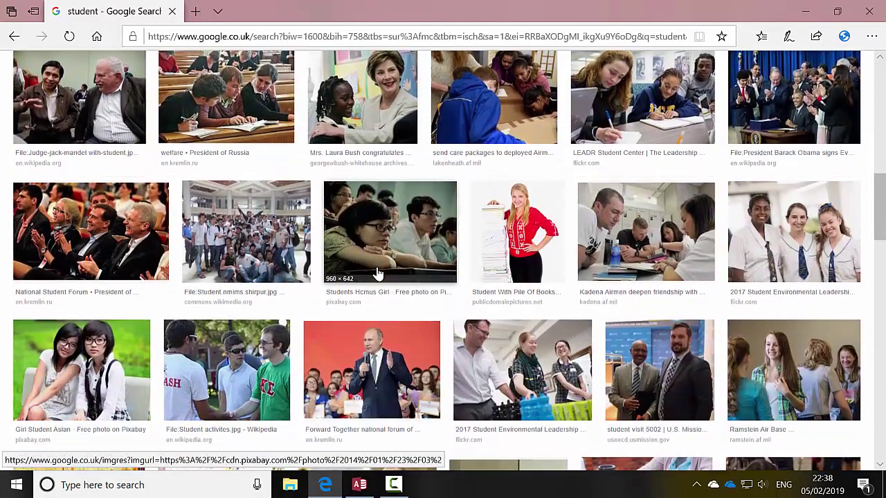
scroll(377, 275, "down", 4)
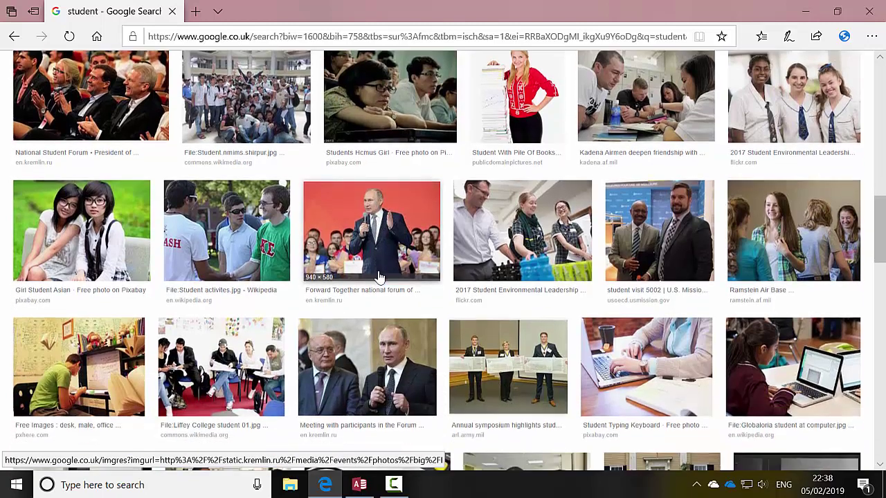
scroll(384, 275, "down", 1)
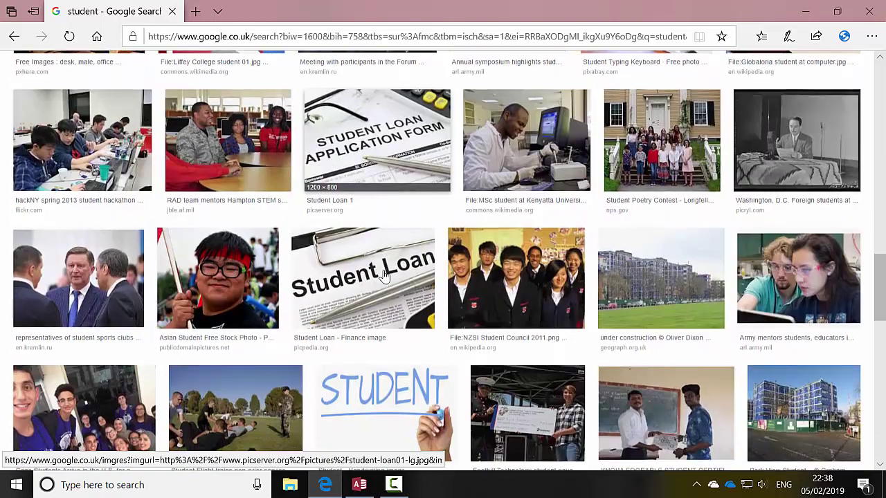
scroll(384, 275, "down", 1)
left_click(230, 215)
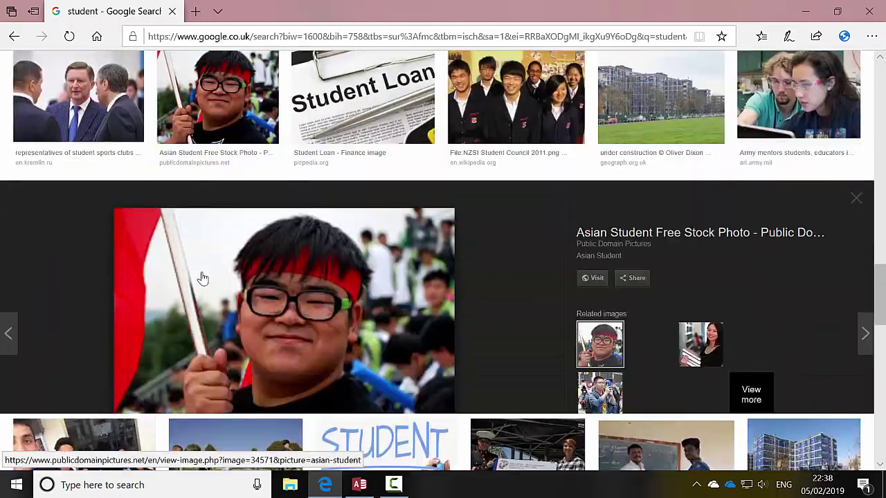
Start saving the previewed picture, create a folder named DB Images on the Desktop for it, and open that folder.
right_click(345, 270)
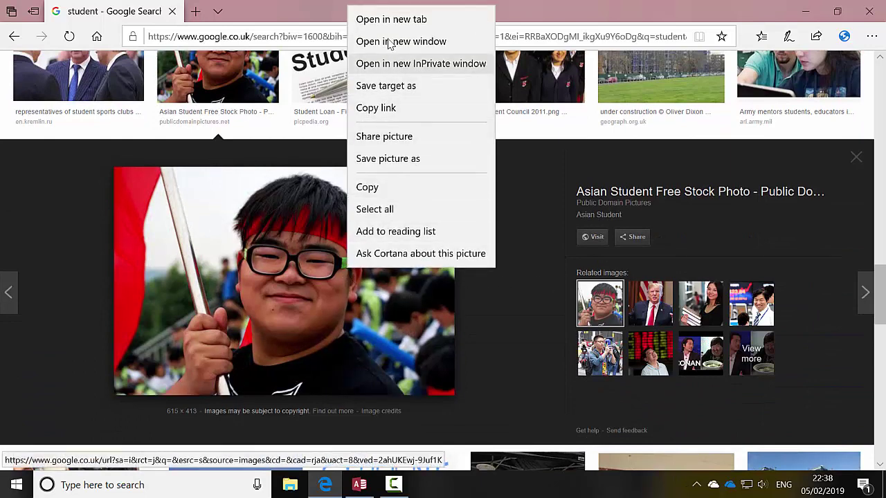
left_click(388, 159)
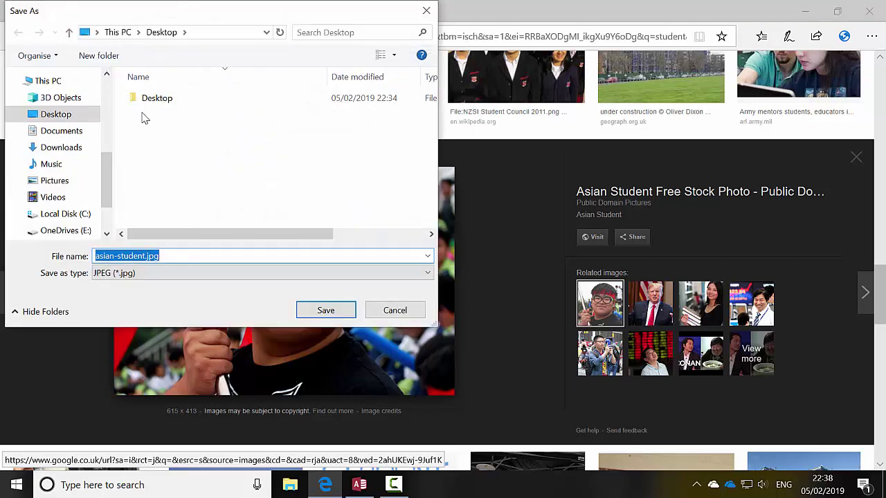
left_click(109, 58)
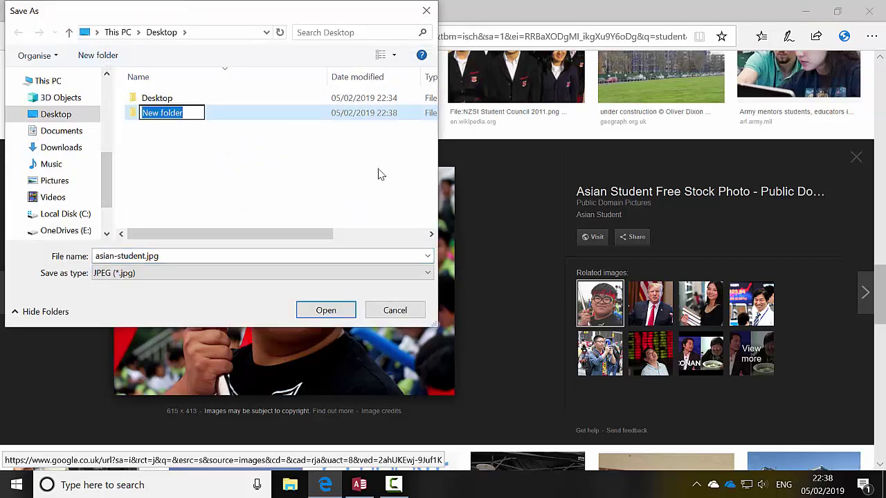
type("DB")
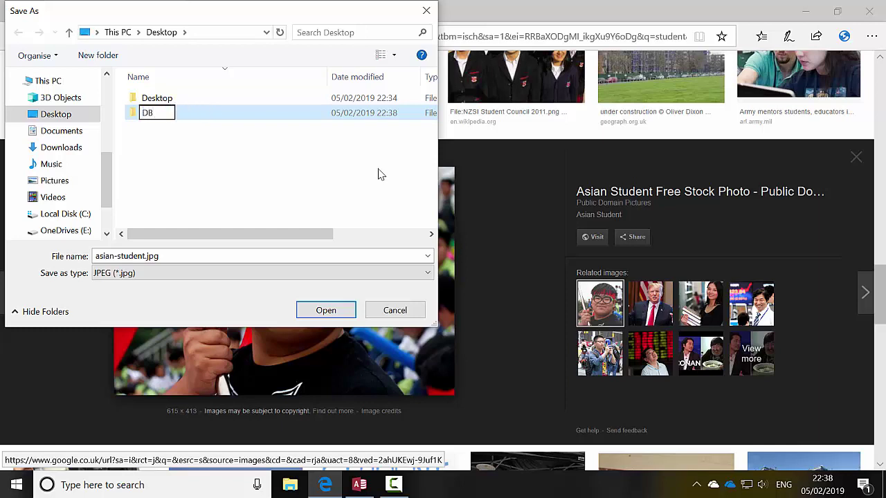
type(" Images")
key("Return")
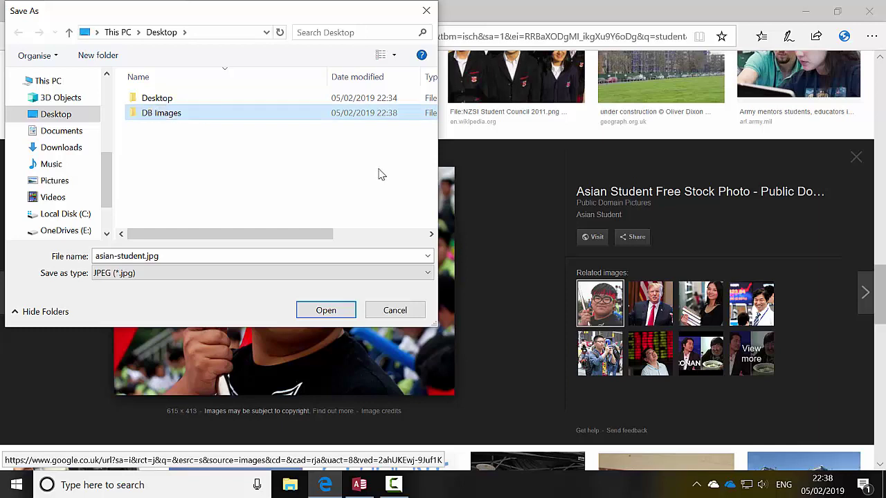
left_click(331, 313)
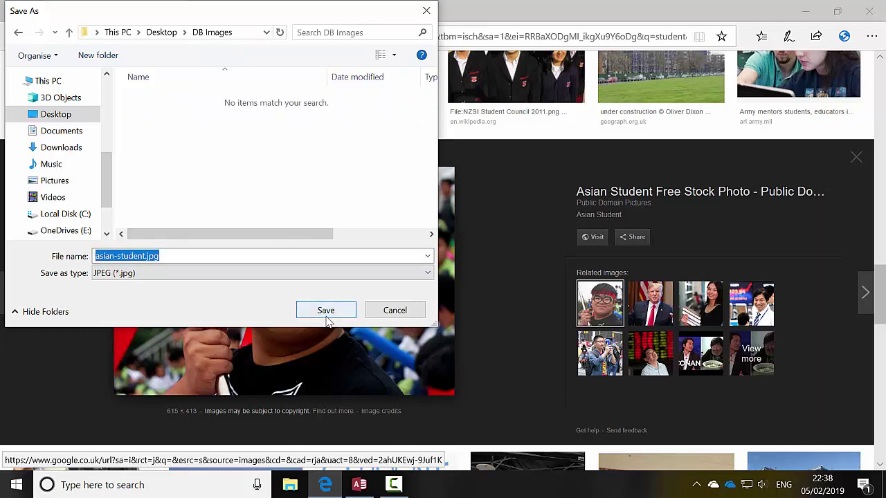
Create a subfolder named students inside DB Images and open it as the save location.
left_click(98, 55)
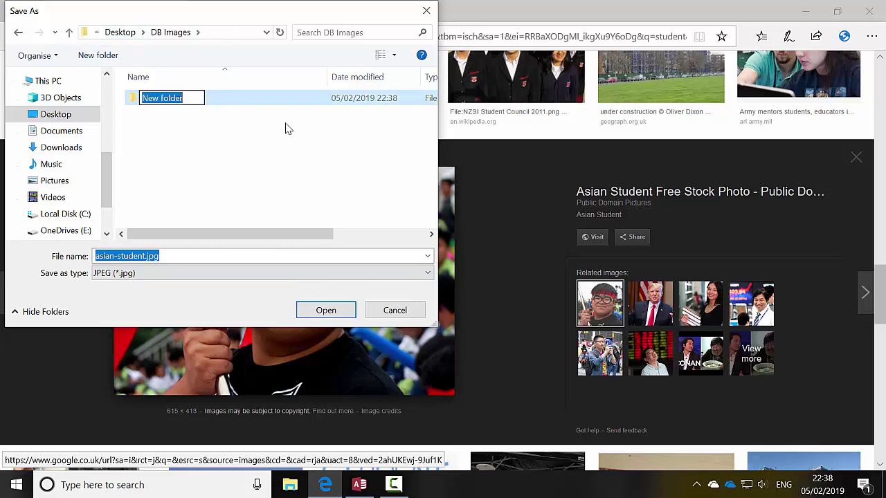
type("is")
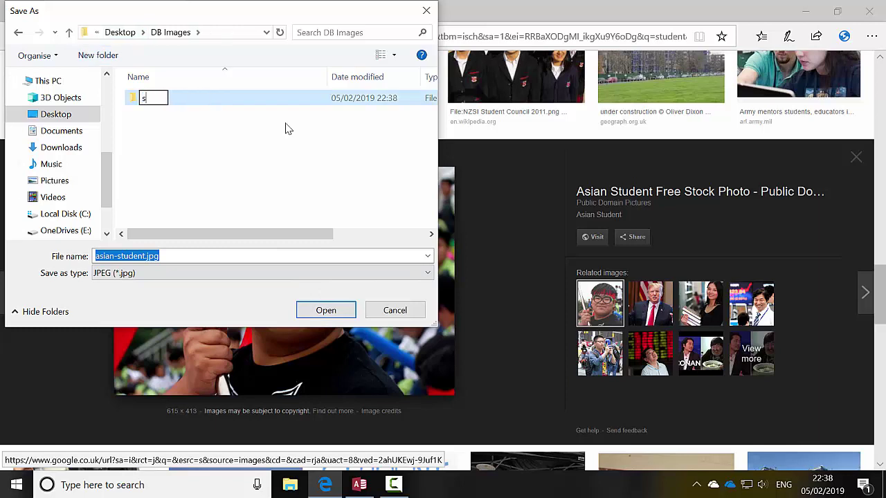
type("tudents")
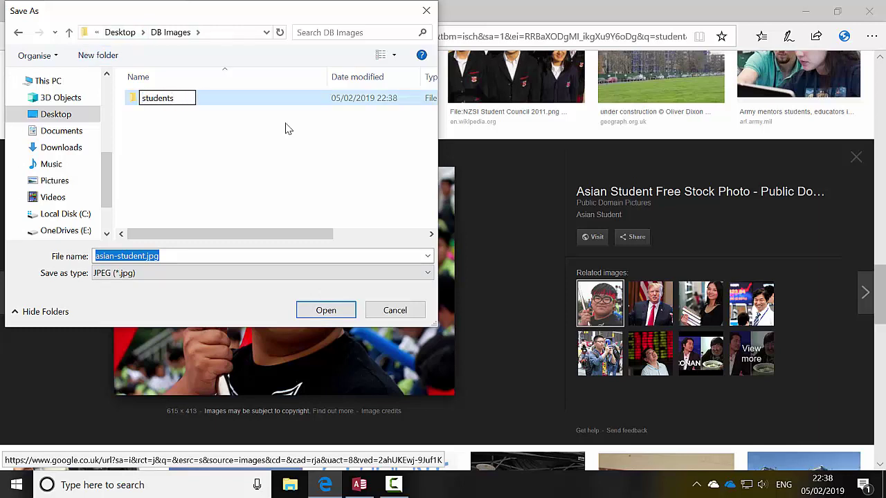
left_click(322, 313)
left_click(324, 314)
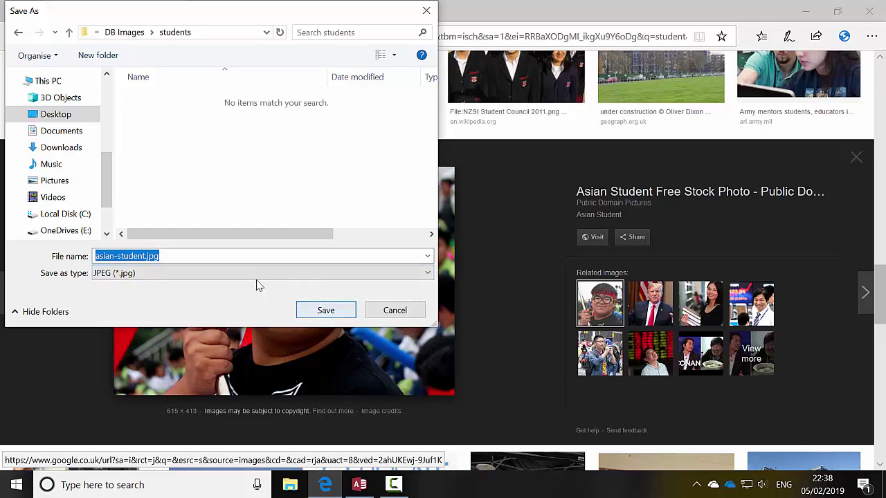
Name the picture Student1 and save it as a JPEG in the students folder.
left_click_drag(206, 255, 2, 234)
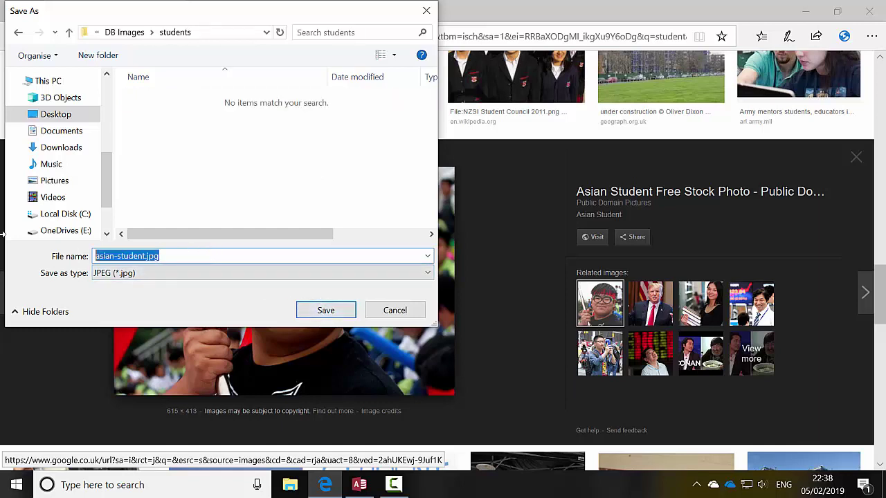
type("Student1")
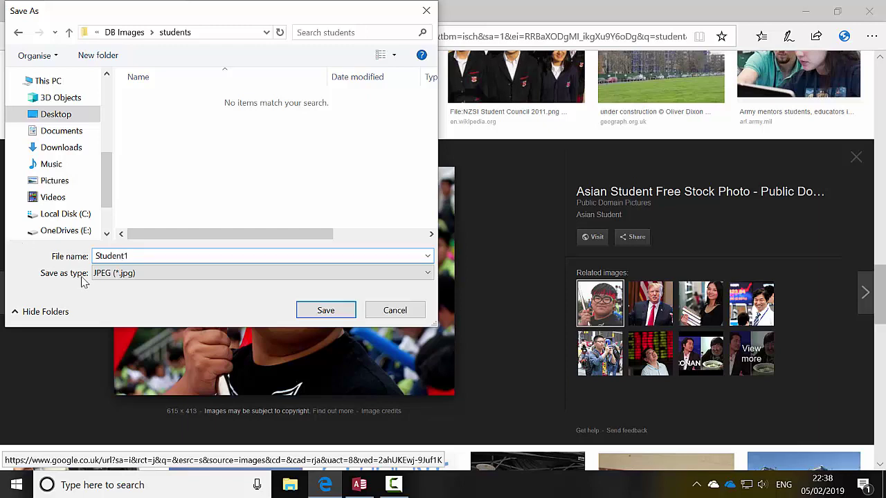
left_click(346, 311)
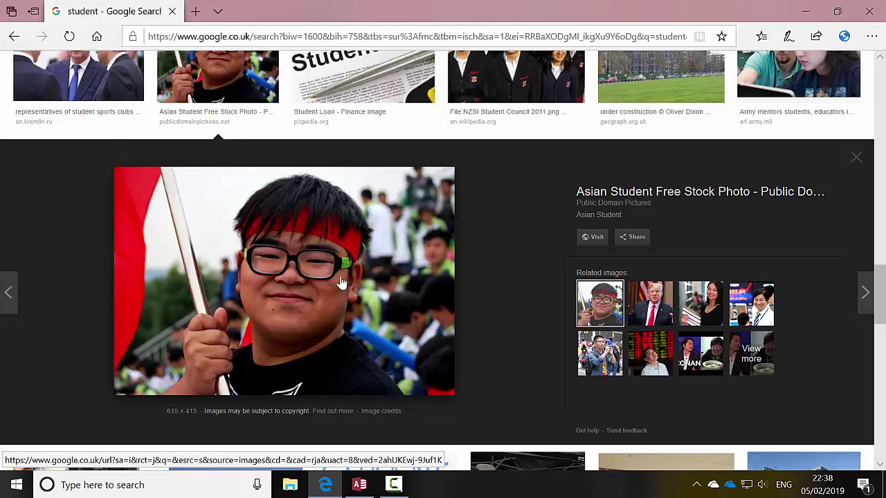
Find another single-student portrait in the results and open the preview of the long-haired woman in a black blazer.
scroll(459, 311, "down", 3)
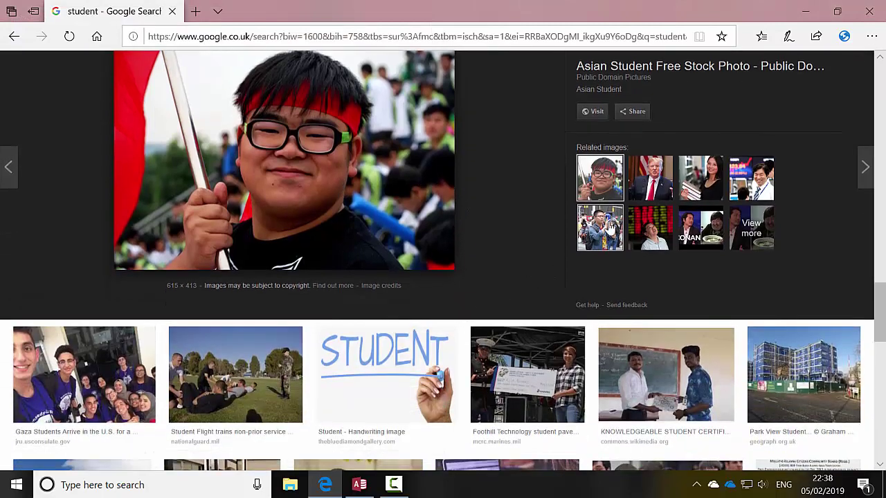
scroll(490, 310, "down", 3)
scroll(477, 309, "down", 5)
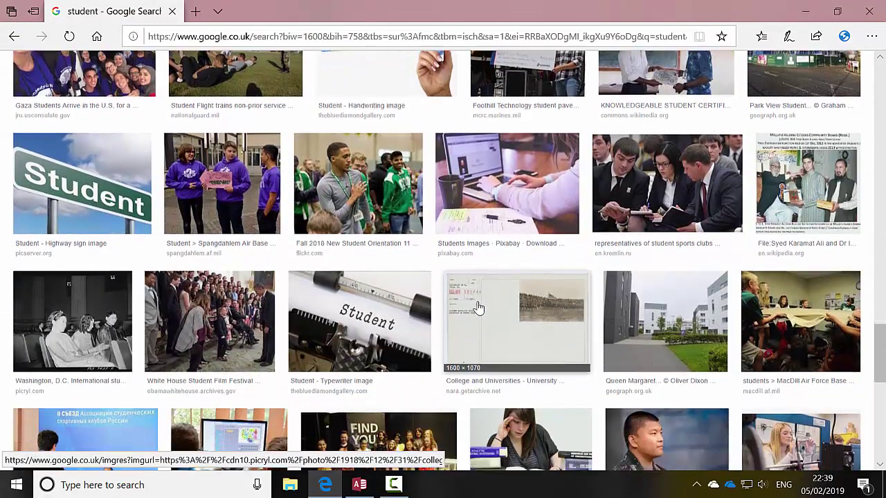
scroll(633, 265, "down", 1)
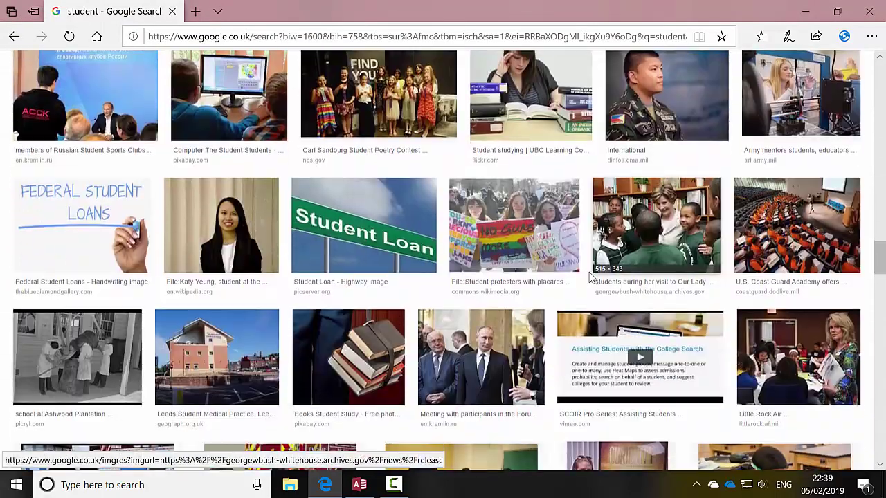
left_click(249, 239)
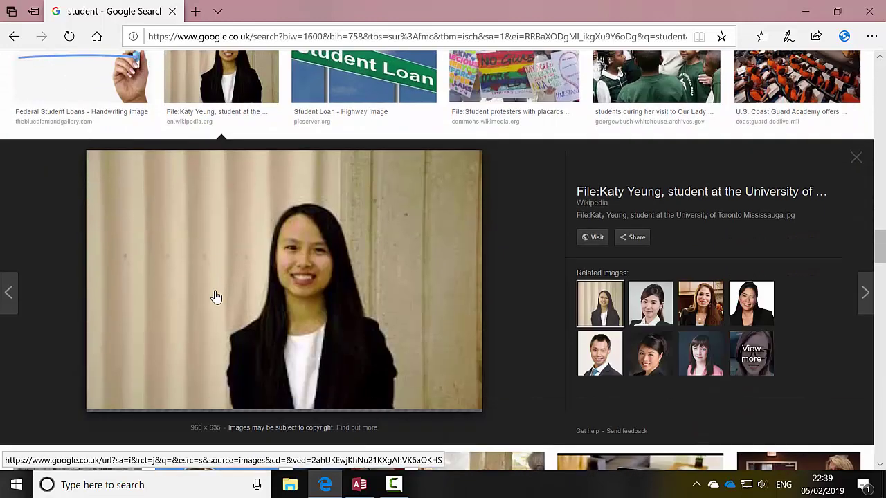
Save the previewed portrait in the students folder, adapting the existing Student1.jpg name to Student.jpg.
right_click(289, 291)
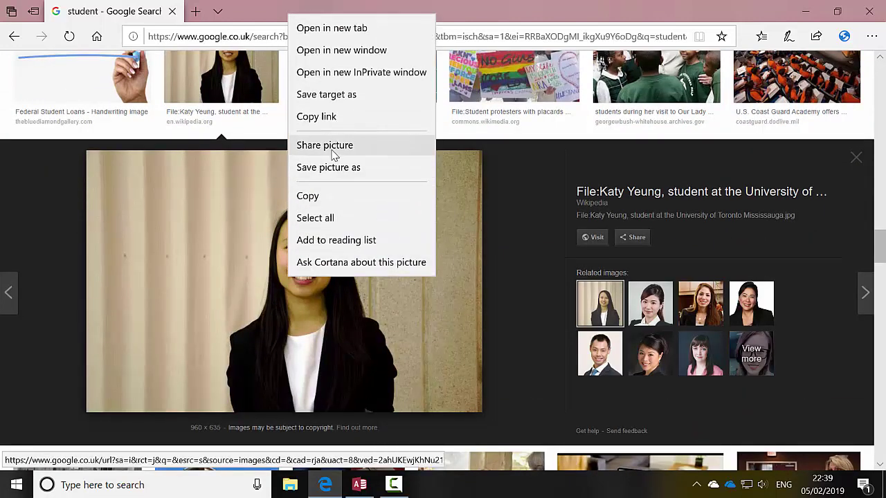
left_click(313, 152)
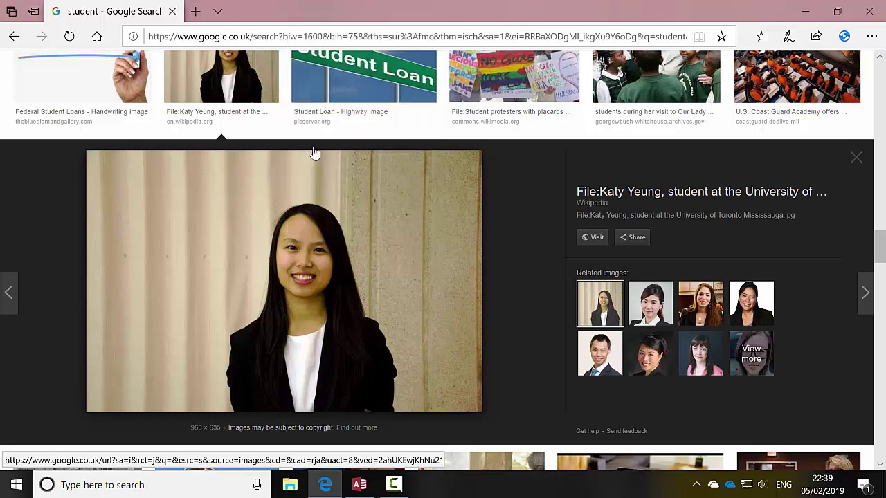
left_click(270, 225)
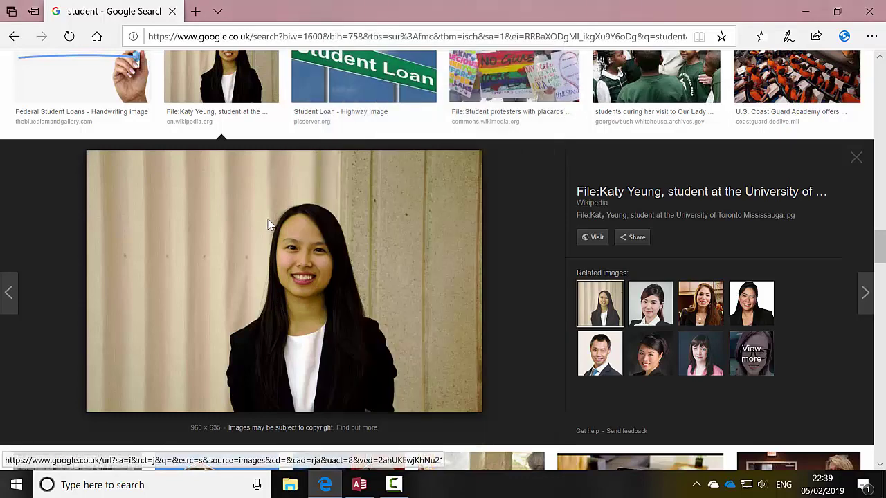
right_click(270, 225)
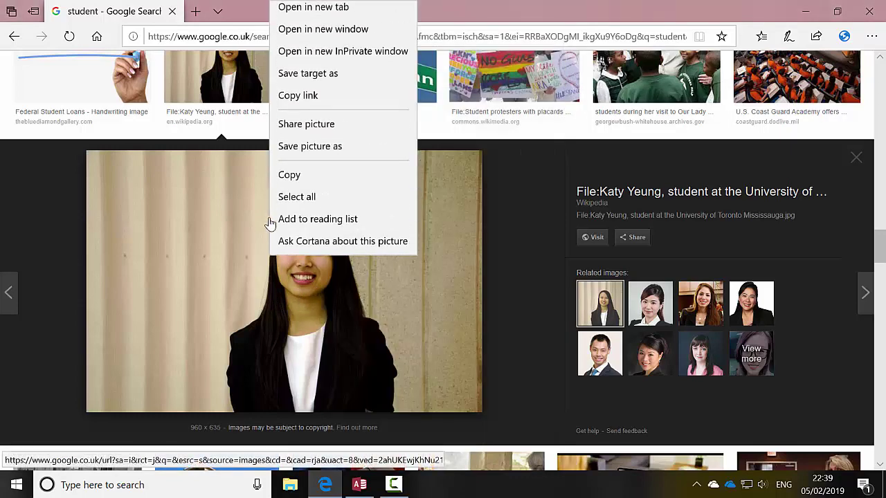
left_click(325, 156)
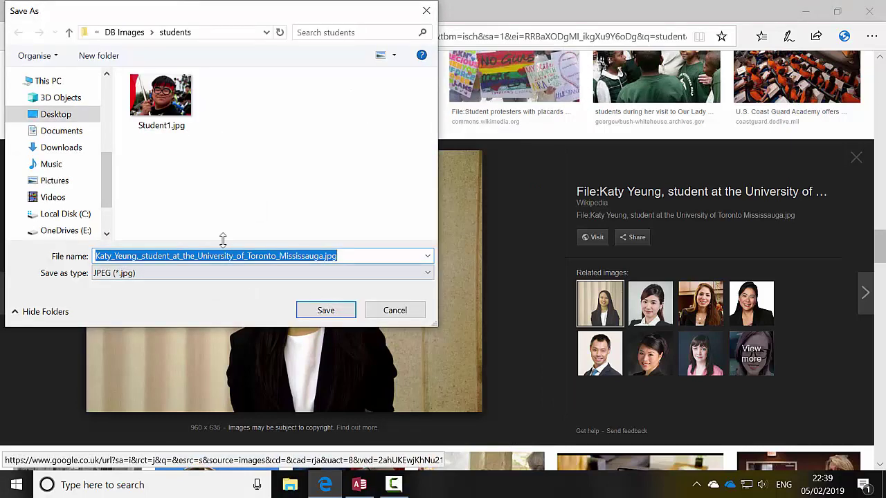
left_click(159, 116)
double_click(117, 256)
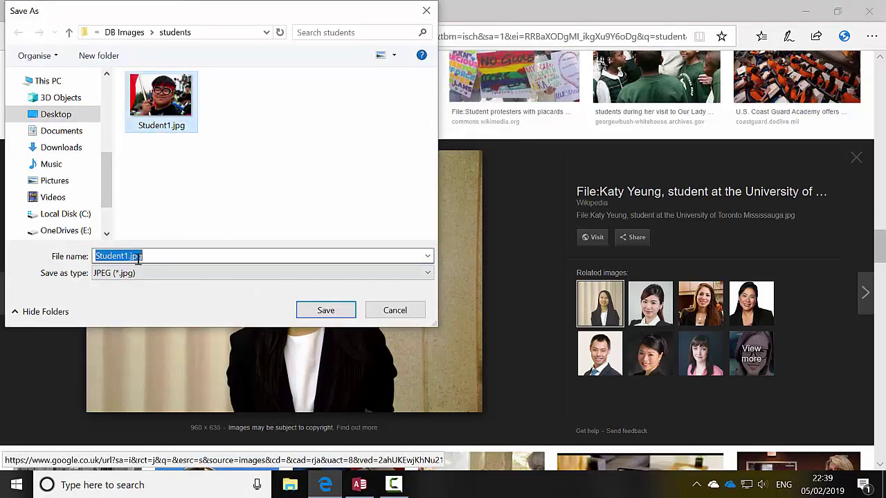
left_click(123, 256)
key("Delete")
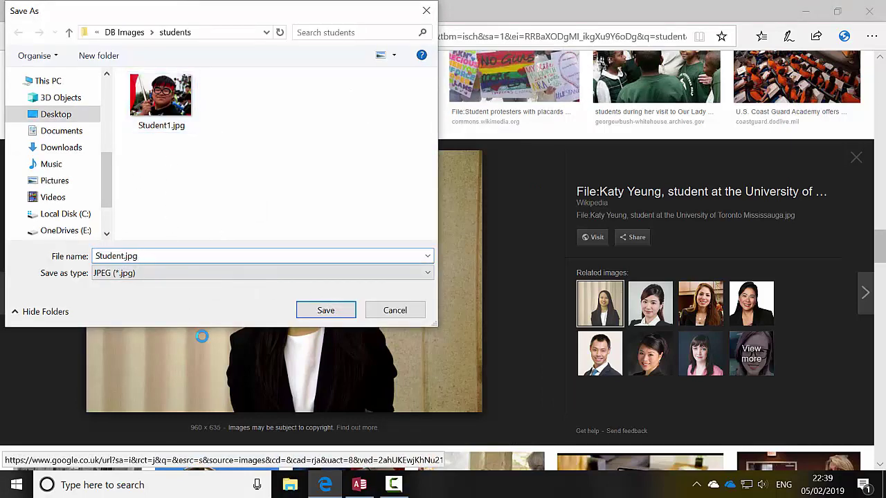
left_click(339, 315)
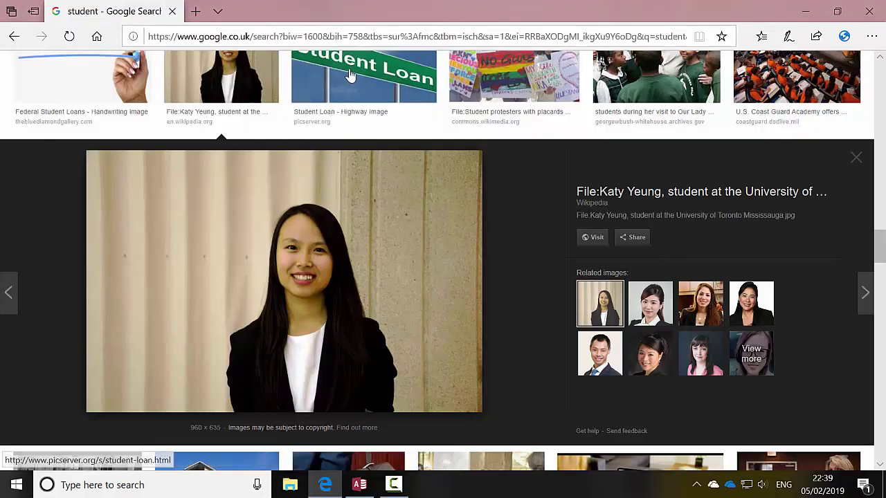
Search for images of teacher in place of student, keeping the reuse-with-modification filter.
scroll(289, 244, "up", 1)
scroll(289, 243, "up", 15)
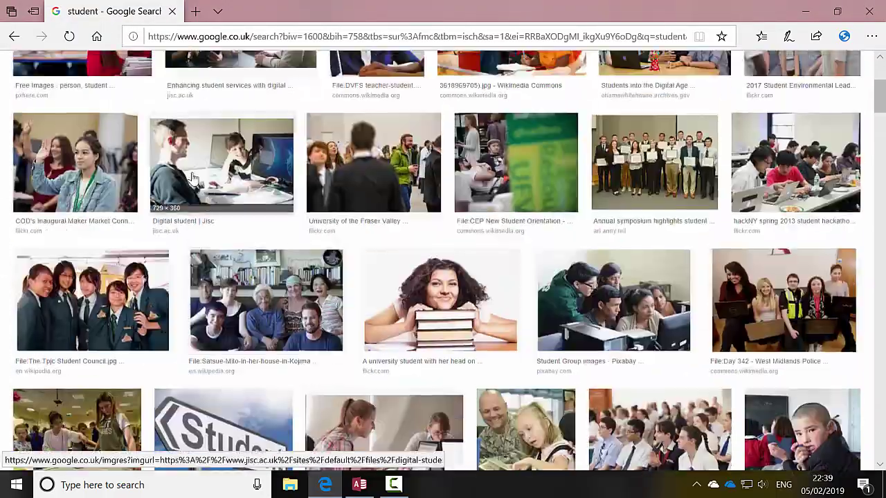
scroll(193, 179, "up", 3)
double_click(108, 73)
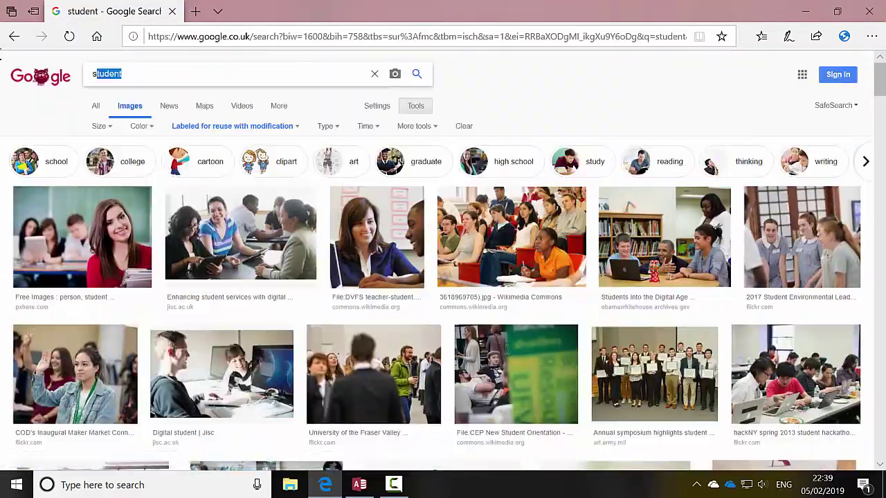
type("tea")
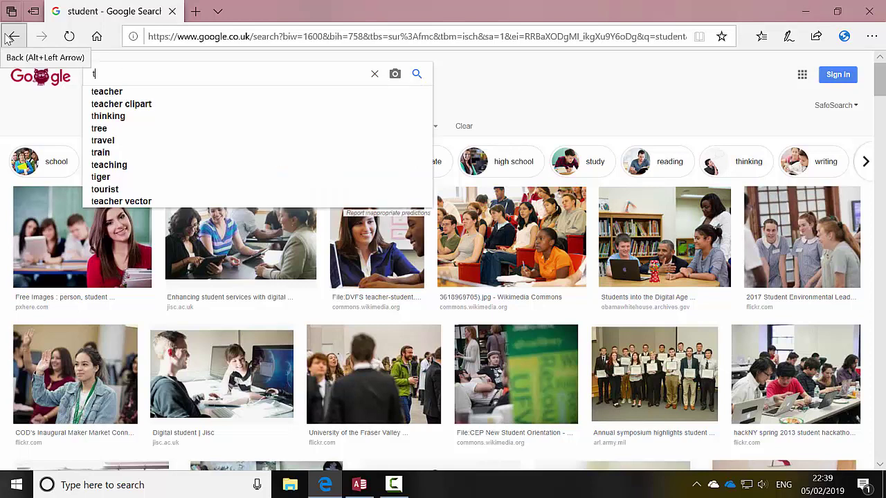
type("cher")
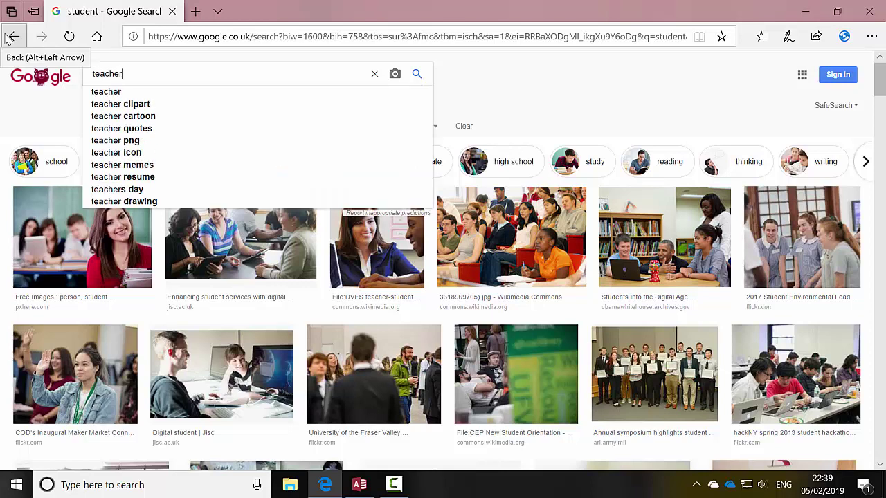
key("Return")
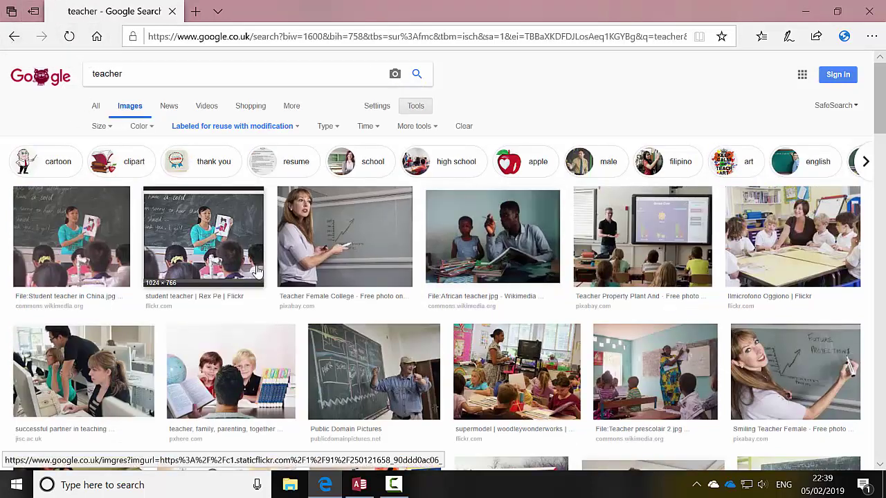
Open the preview of the long-haired woman teaching at the board and start saving the picture.
left_click(354, 239)
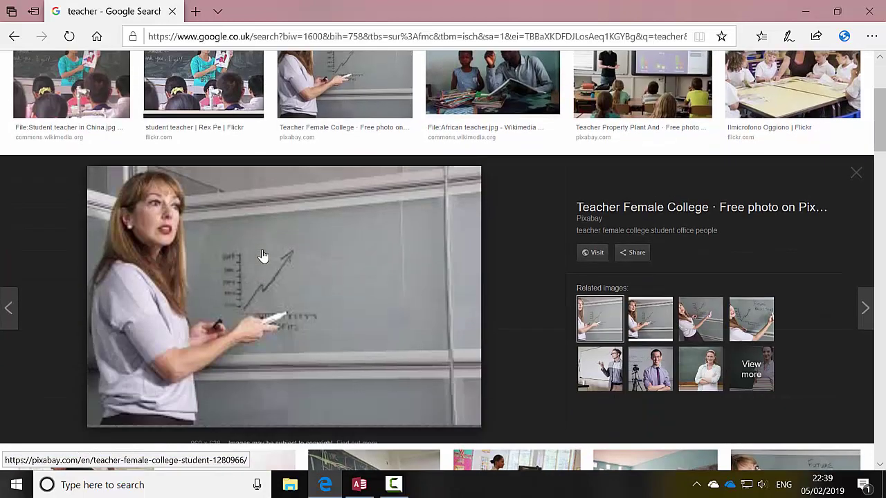
right_click(216, 263)
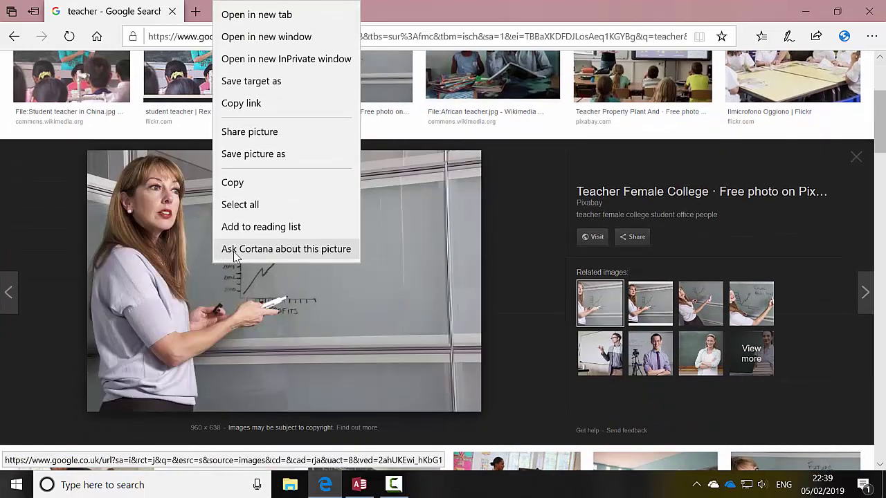
left_click(268, 156)
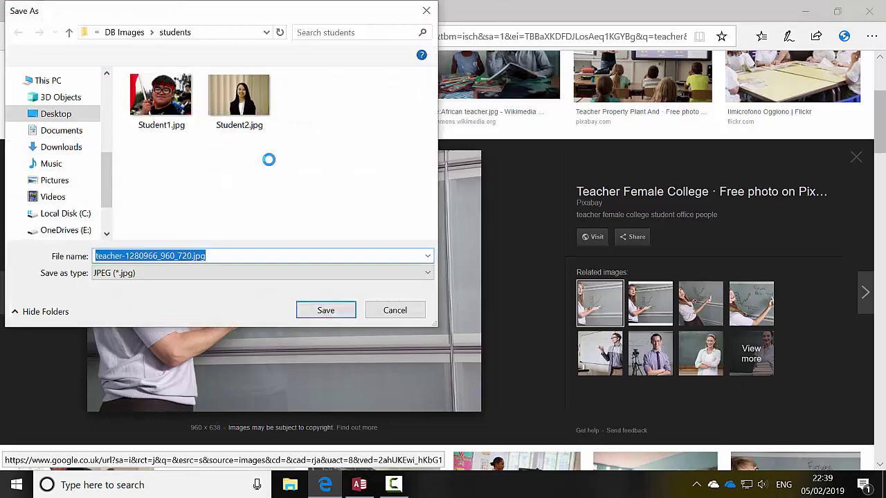
Create a subfolder named teachers inside DB Images and open it as the save location.
left_click(132, 33)
left_click(99, 56)
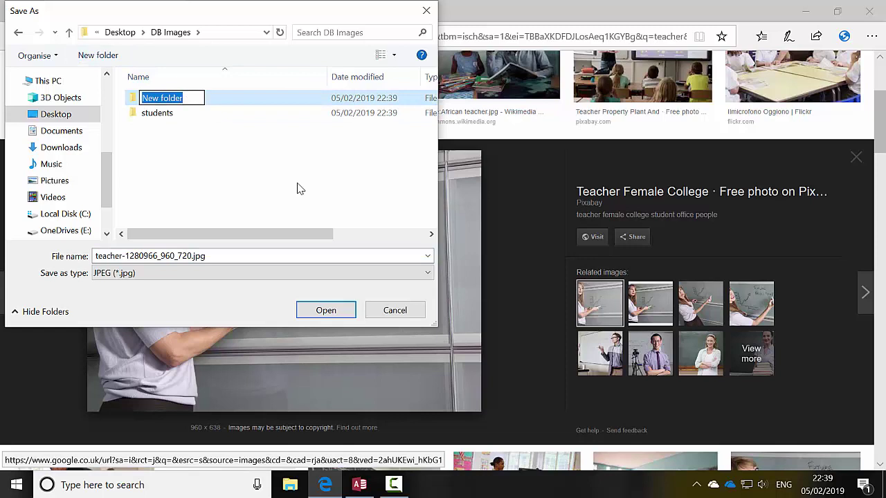
type("Tea")
key("BackSpace")
key("BackSpace")
key("BackSpace")
type("teachers")
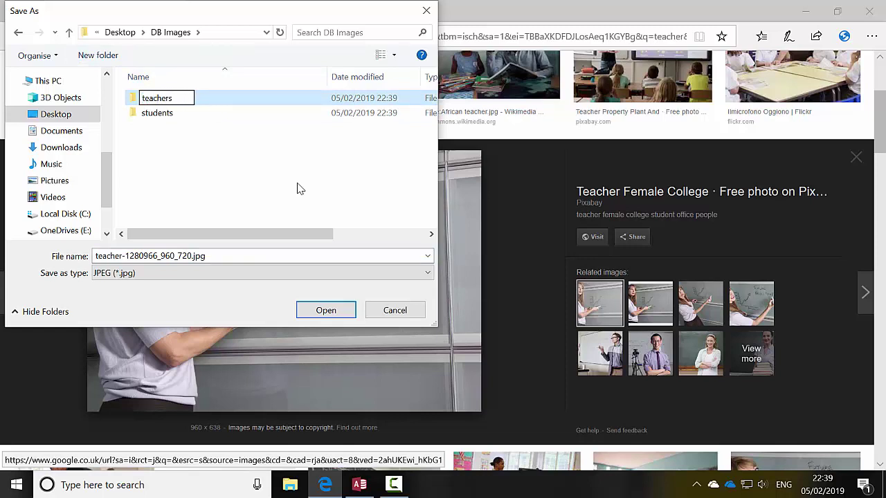
key("Return")
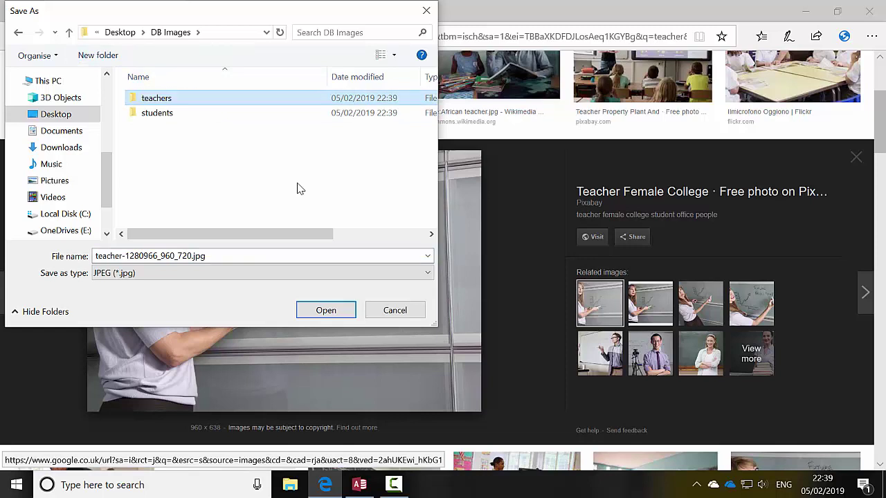
left_click(339, 312)
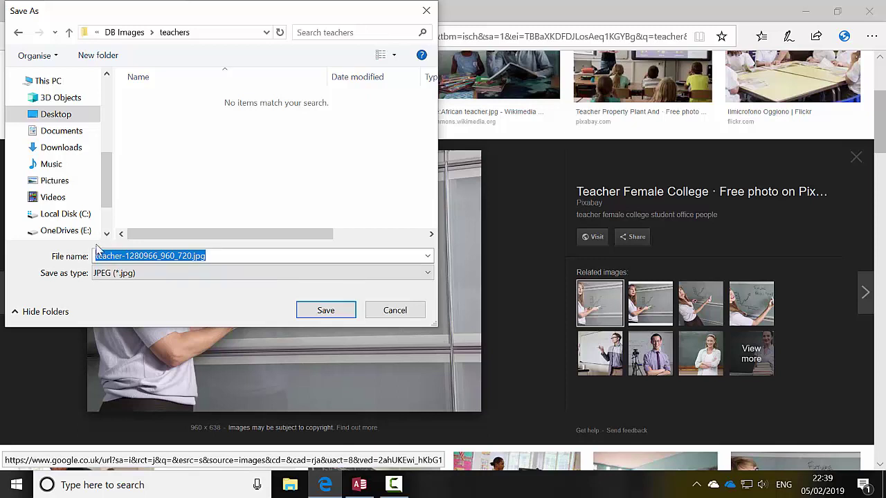
Name the picture teachear1 and save it as a JPEG in the teachers folder.
left_click(226, 273)
left_click(240, 256)
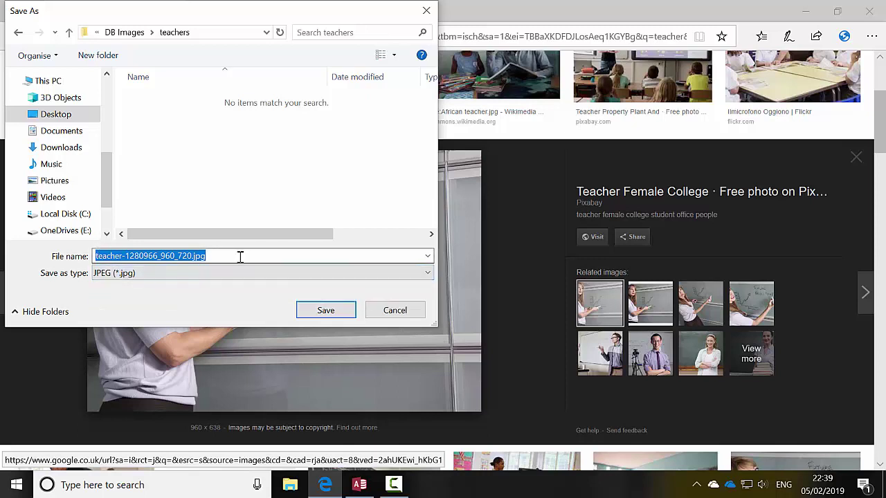
type("teachear1")
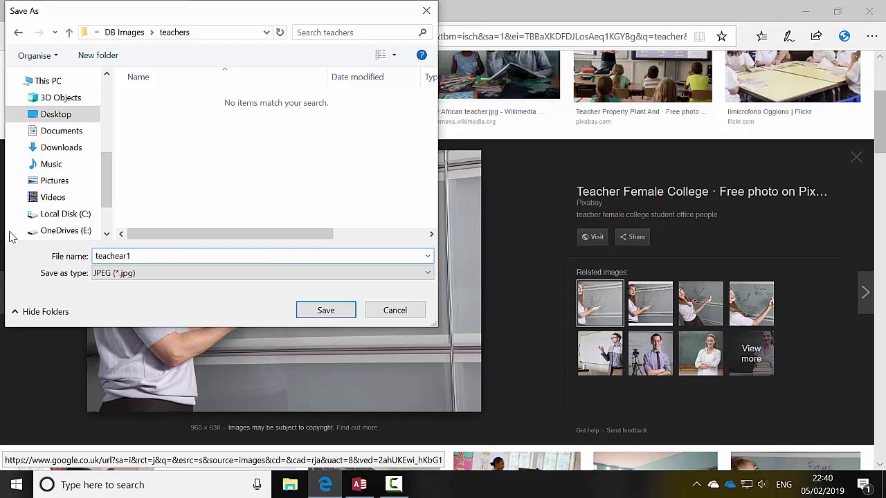
left_click(325, 310)
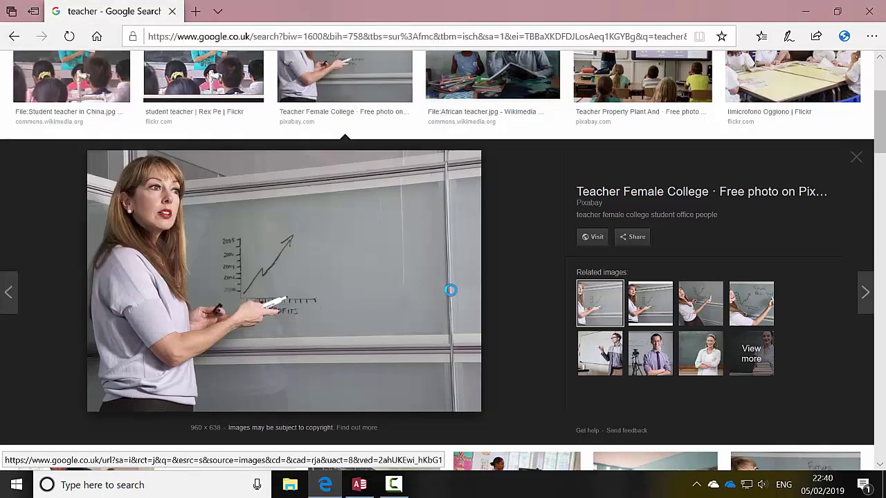
Find another single-teacher portrait, preview the grey-haired man in a white shirt and patterned tie, and start saving it.
scroll(383, 270, "up", 3)
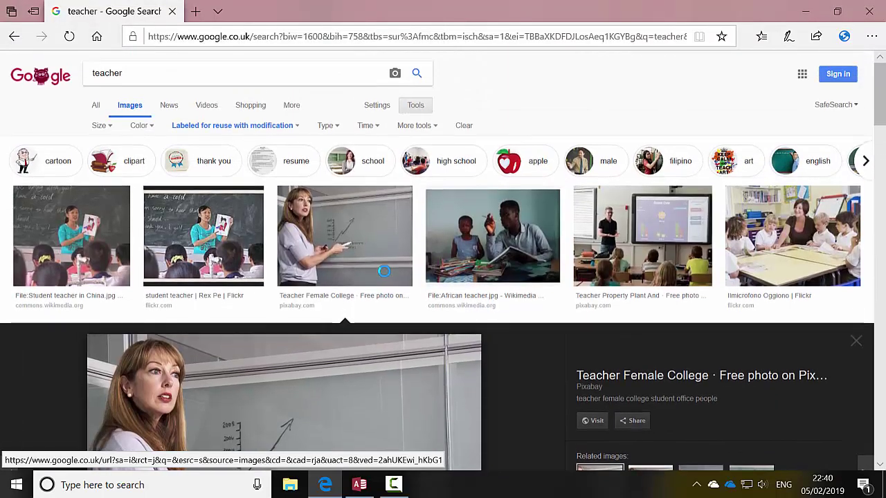
scroll(450, 303, "down", 1)
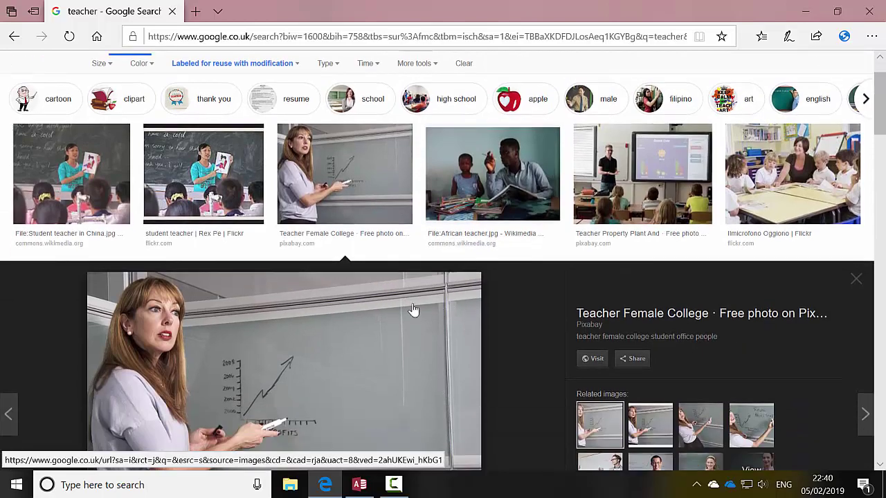
scroll(359, 312, "up", 1)
scroll(443, 325, "down", 1)
scroll(506, 327, "down", 1)
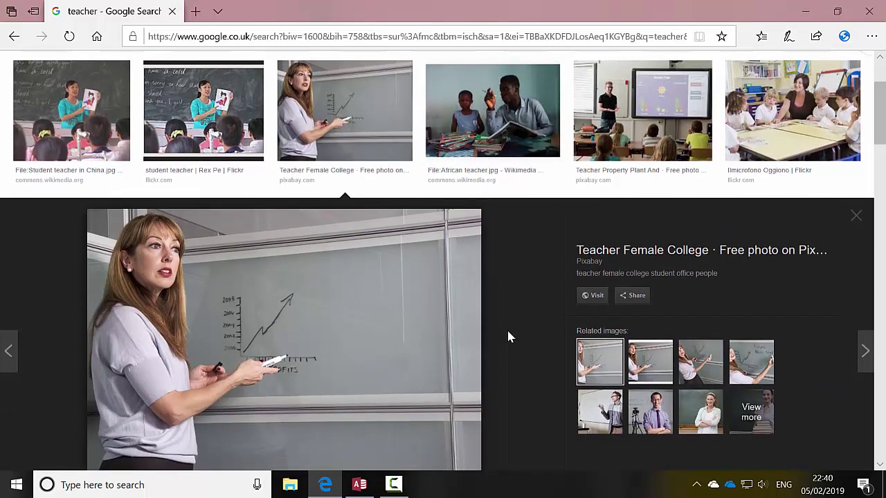
scroll(657, 221, "down", 1)
scroll(663, 235, "down", 6)
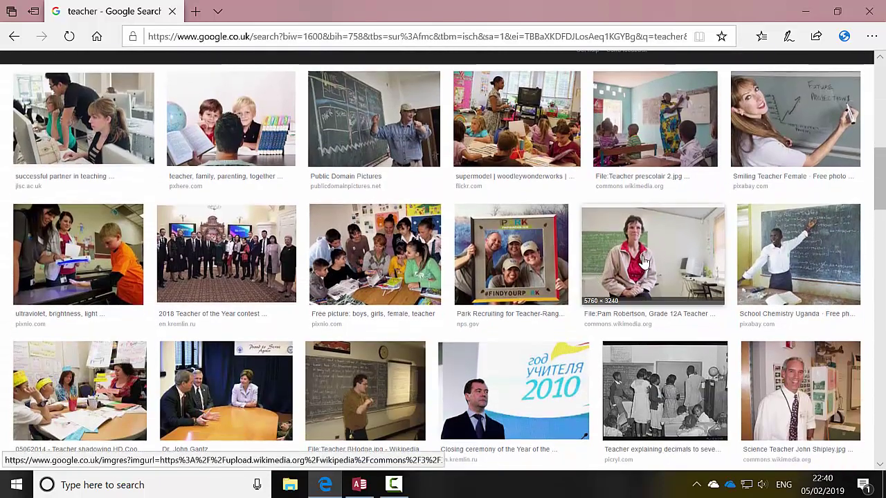
scroll(642, 259, "down", 2)
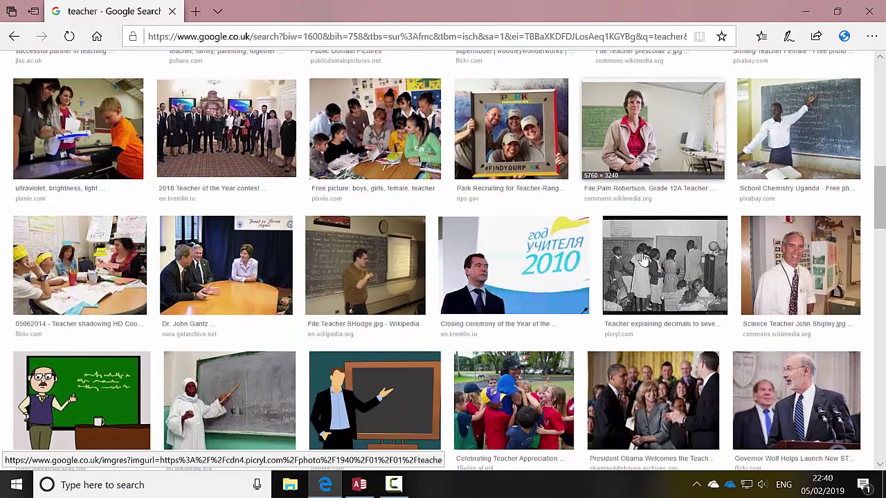
scroll(642, 258, "down", 1)
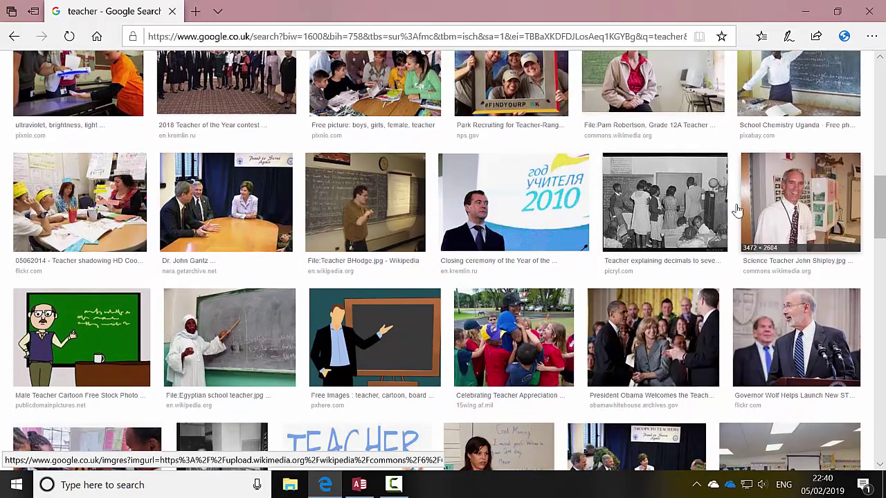
left_click(737, 210)
right_click(291, 282)
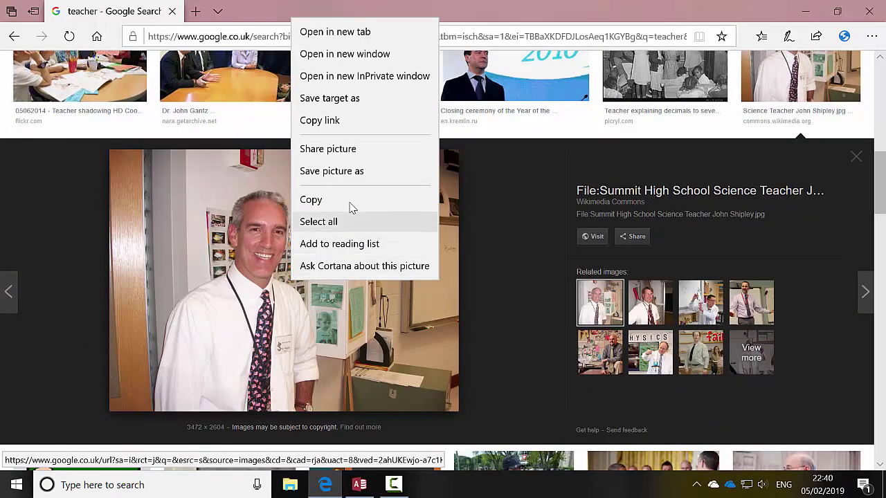
left_click(358, 171)
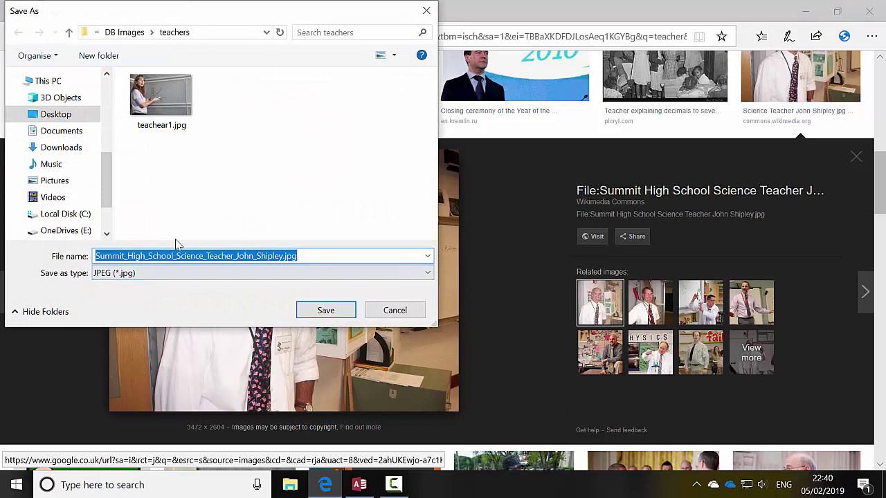
Enter teacher2 as the file name for the male teacher's picture.
type("teacer")
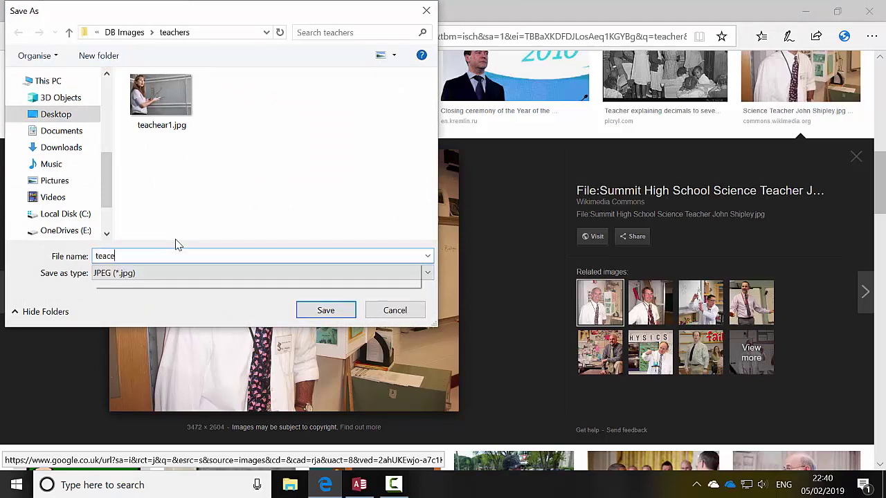
key("BackSpace")
type("her2")
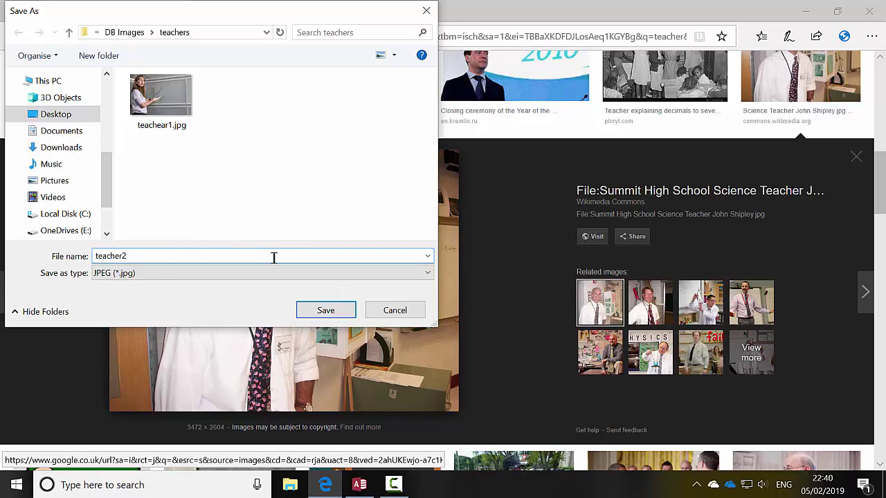
Rename the existing teachear1.jpg file in the teachers folder as teacher1.jpg.
left_click(158, 136)
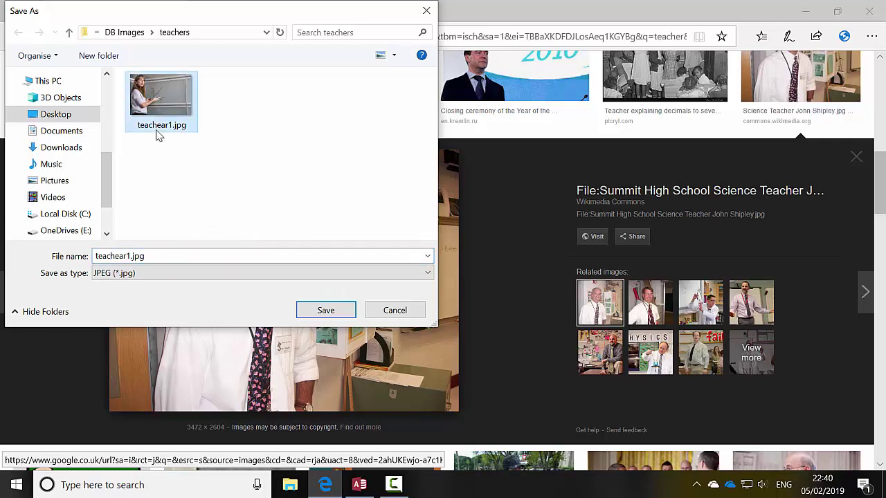
left_click(158, 129)
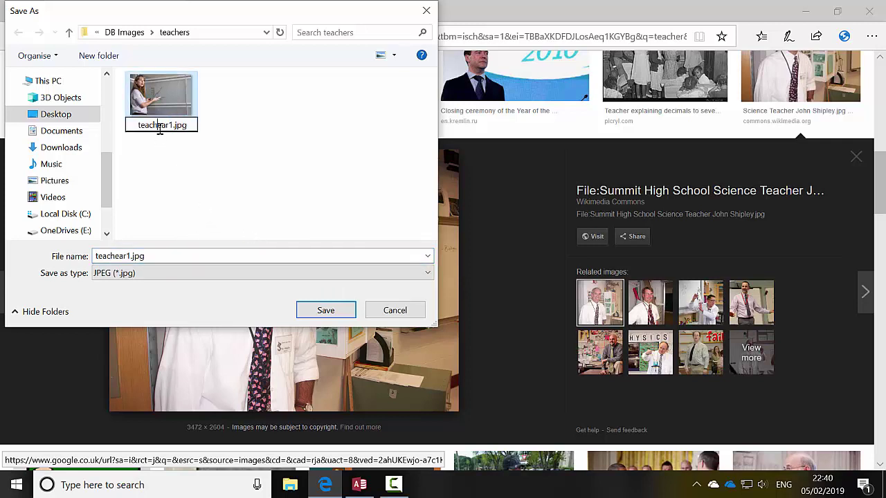
key("Delete")
key("Delete")
type("e")
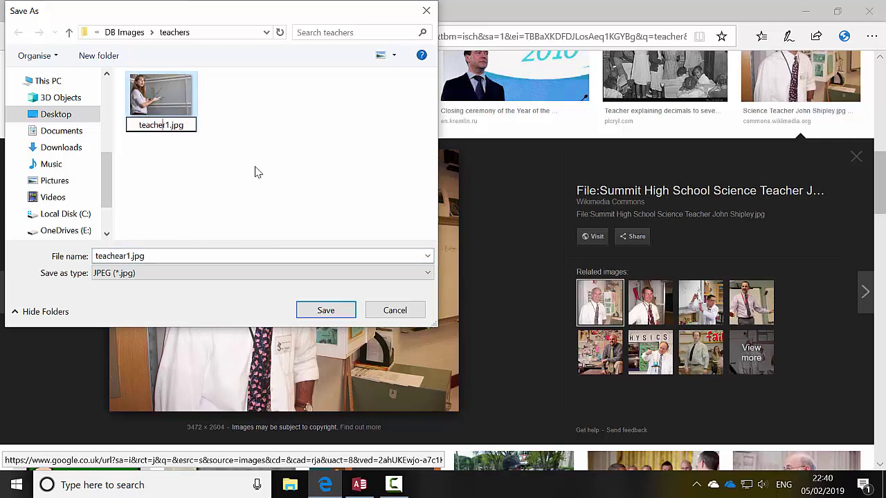
left_click(156, 255)
Save the male teacher's picture in the teachers folder, adapting the existing teacher1.jpg name to teacher2.jpg.
double_click(168, 257)
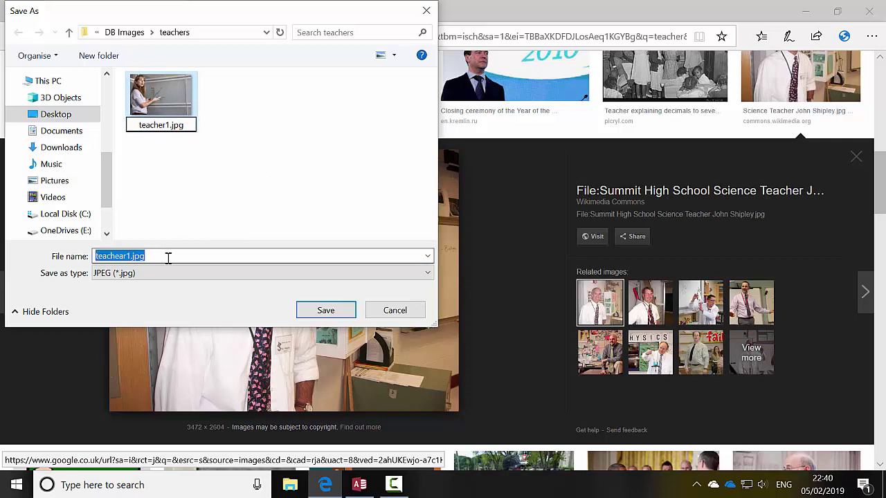
left_click(135, 257)
double_click(132, 256)
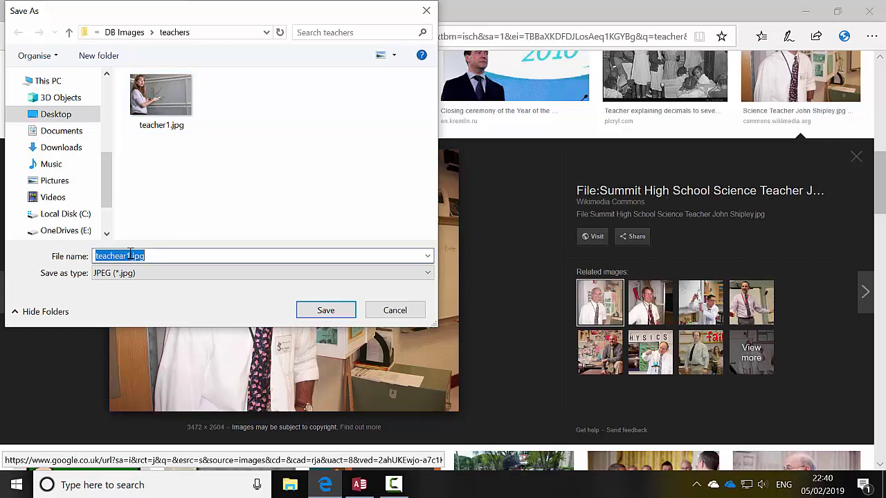
left_click(174, 106)
double_click(121, 257)
left_click(121, 257)
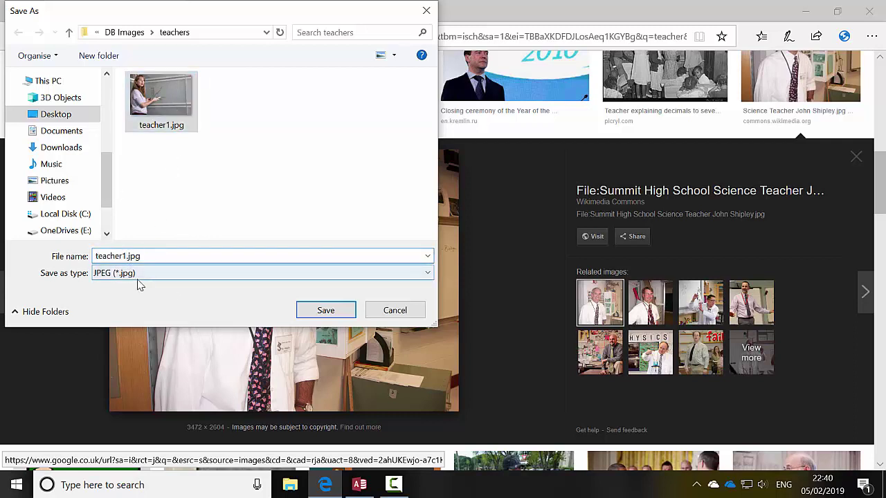
key("Delete")
key("Delete")
type("2.")
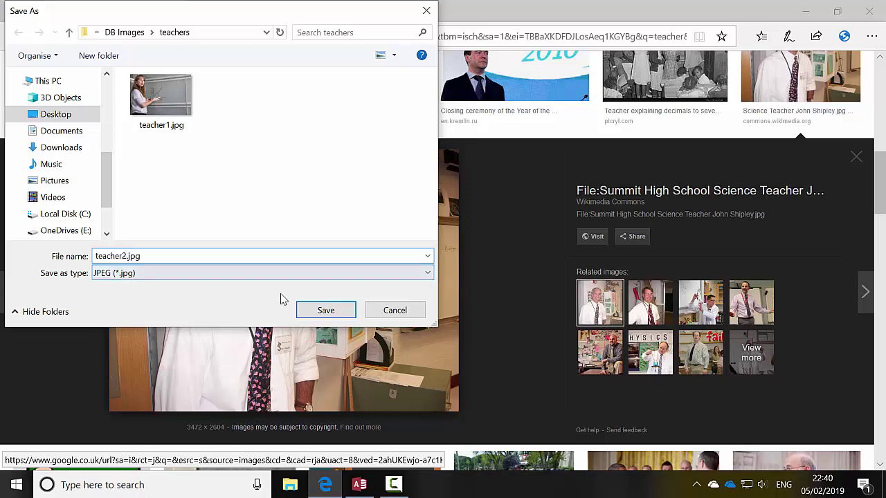
left_click(325, 311)
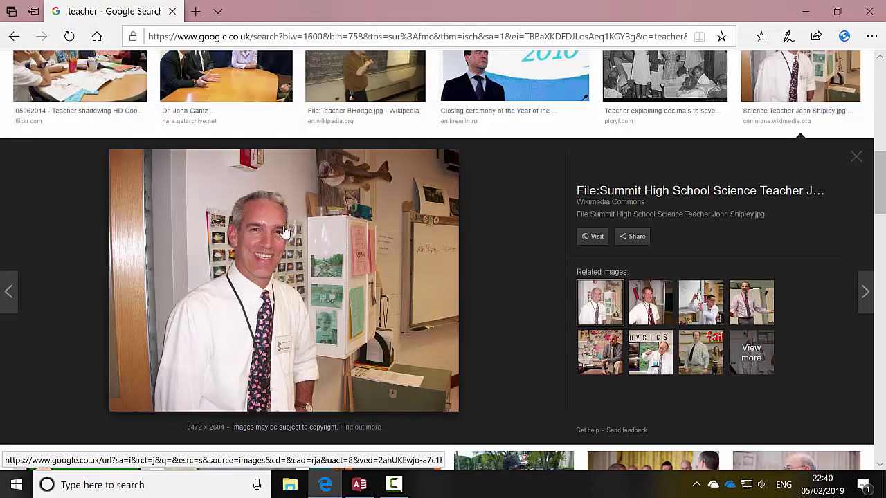
Return from the image search to the tblStudents table design in Access.
scroll(415, 263, "up", 6)
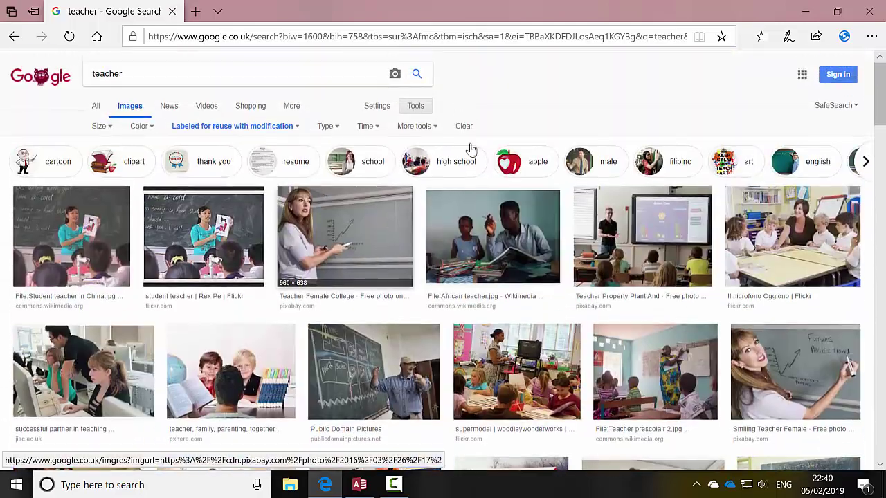
left_click(803, 12)
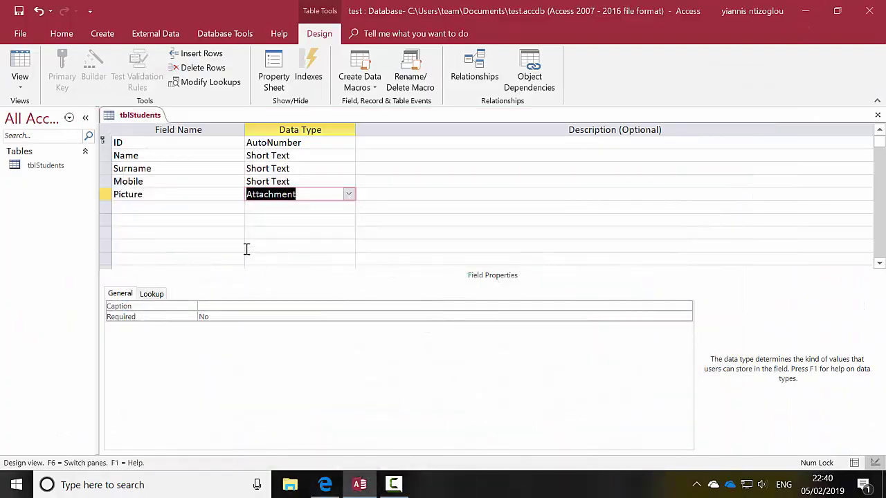
Save a copy of the database as test1.accdb in the DB Images folder on the desktop and enable its content.
left_click(20, 33)
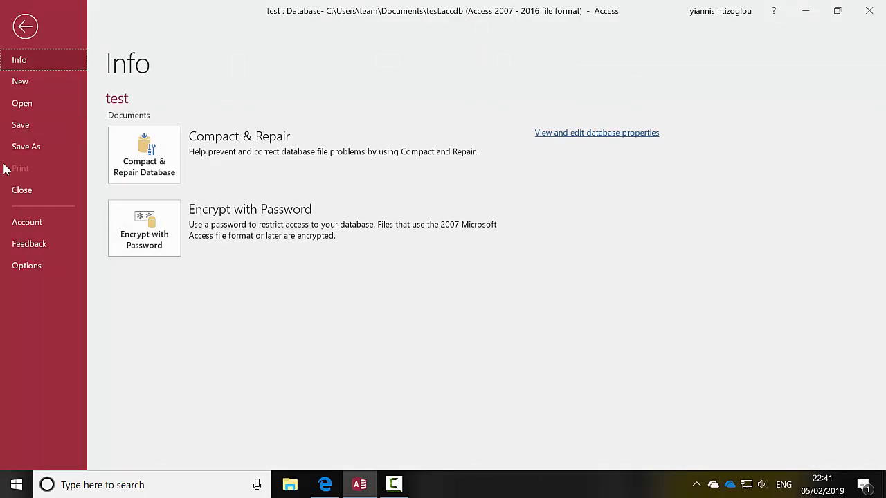
left_click(27, 151)
left_click(166, 135)
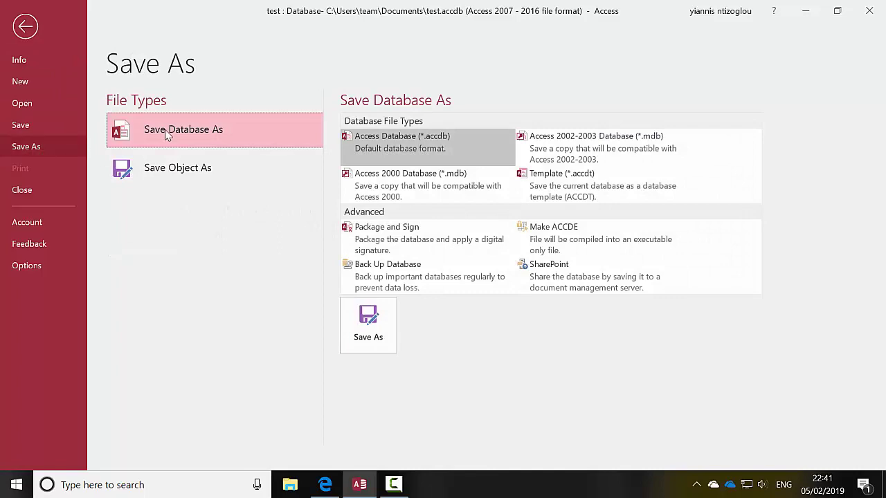
left_click(375, 339)
left_click(422, 286)
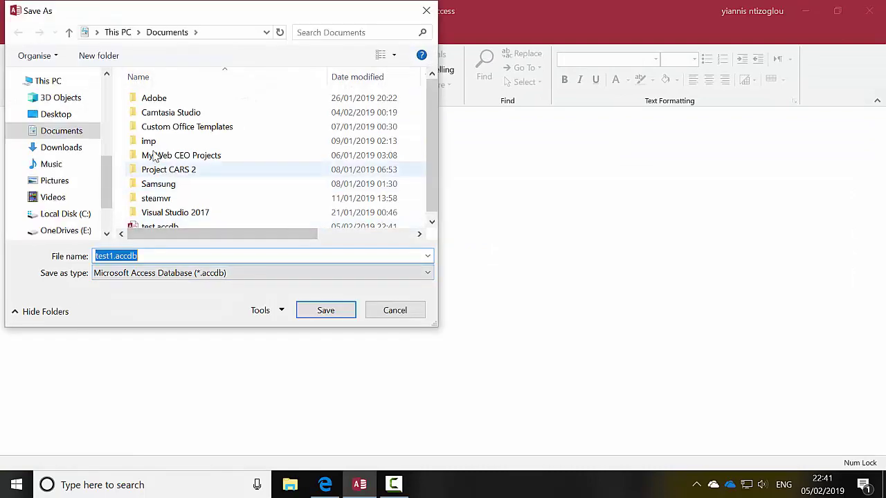
left_click(45, 117)
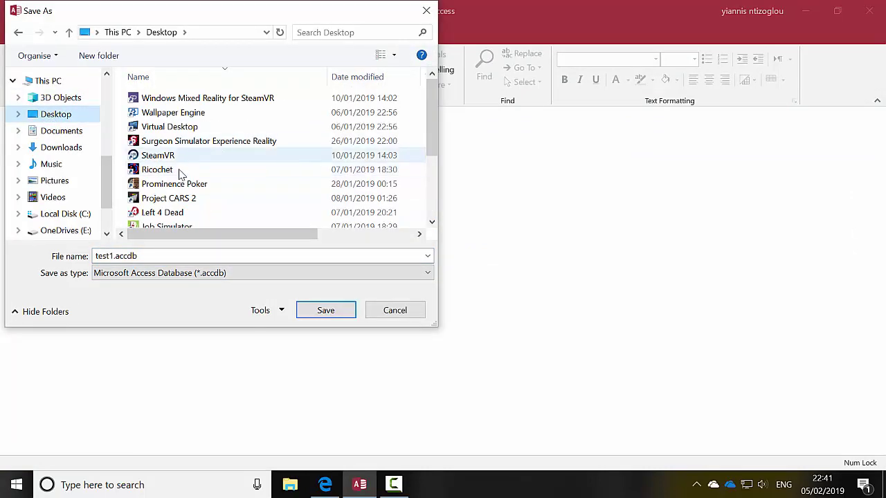
scroll(178, 180, "down", 3)
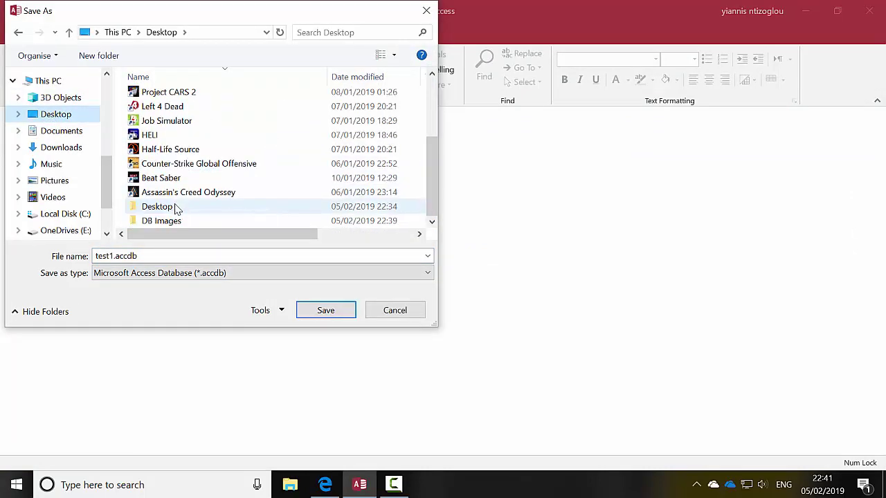
double_click(145, 223)
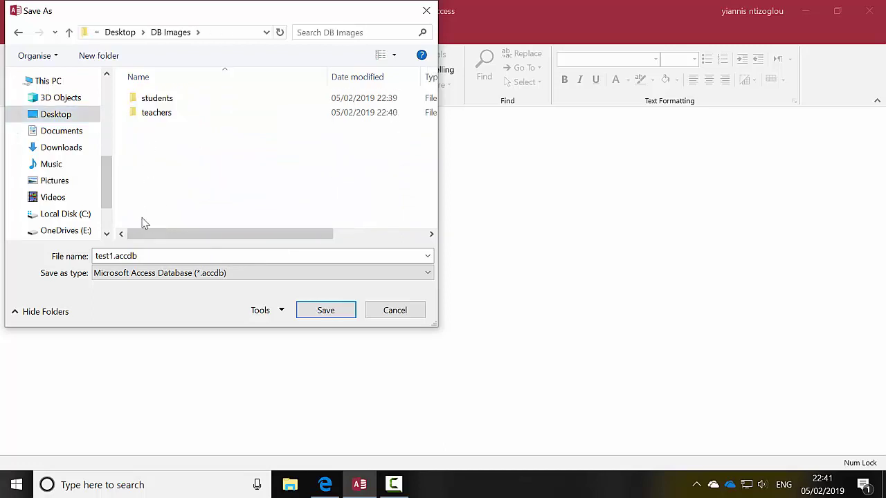
double_click(142, 256)
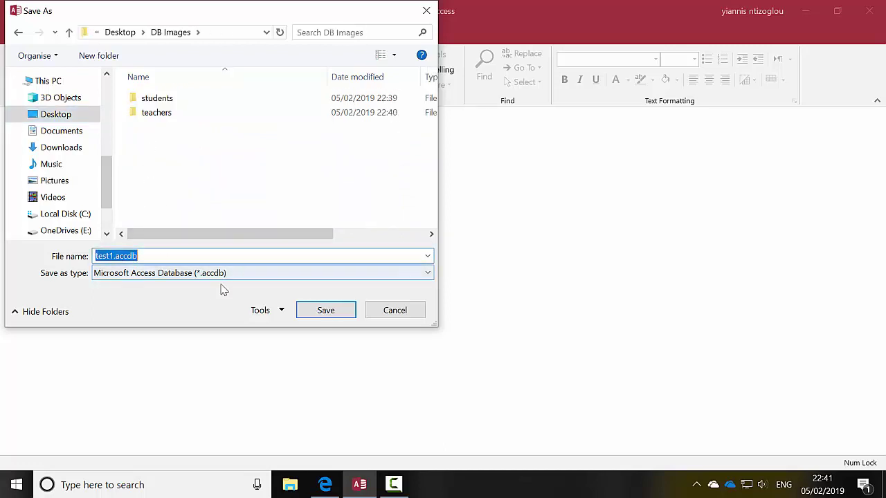
left_click(318, 312)
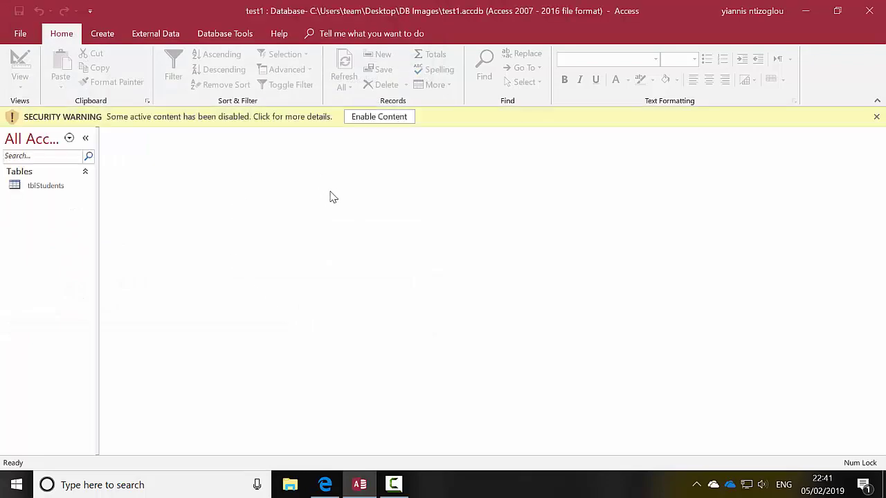
left_click(386, 119)
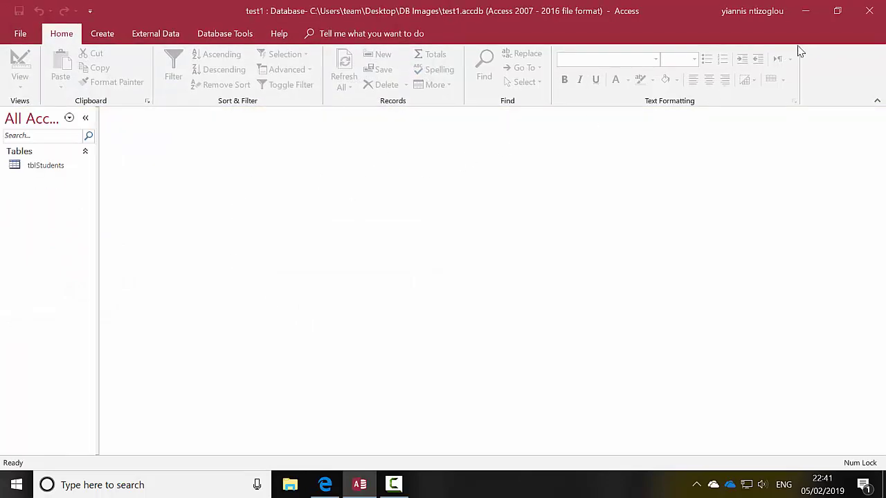
Close the database and check the contents of the DB Images folder on the desktop.
left_click(869, 11)
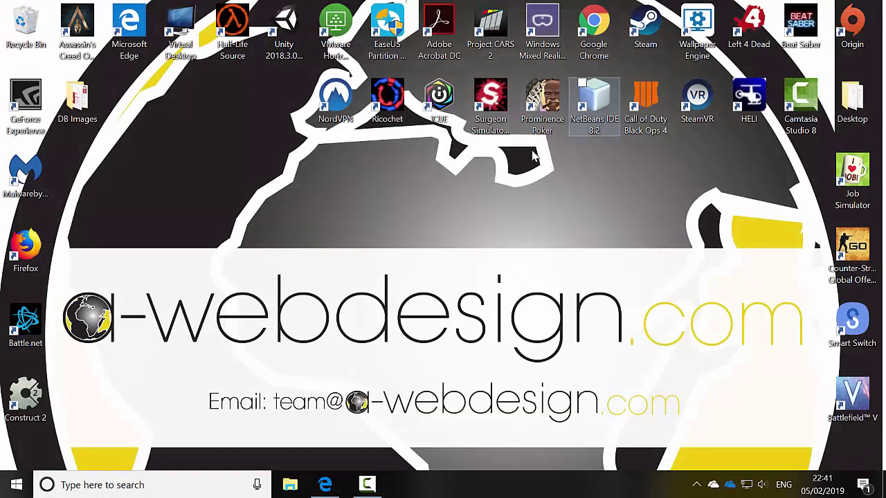
double_click(69, 101)
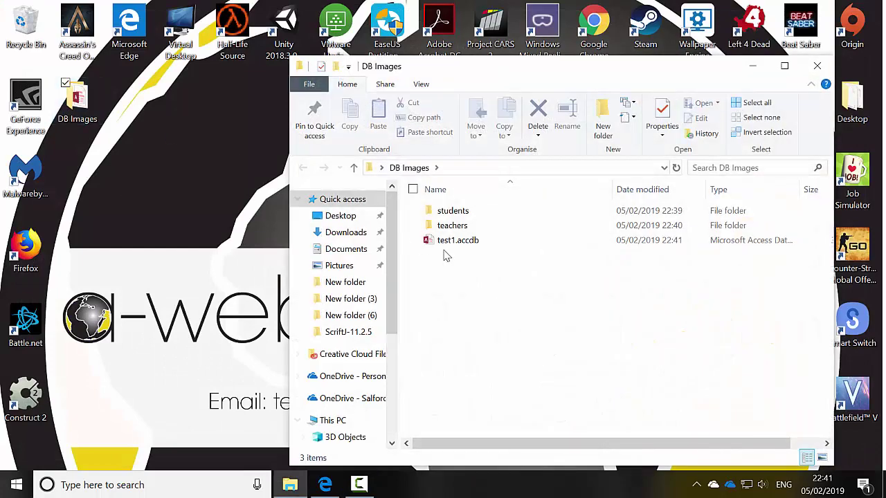
left_click(817, 66)
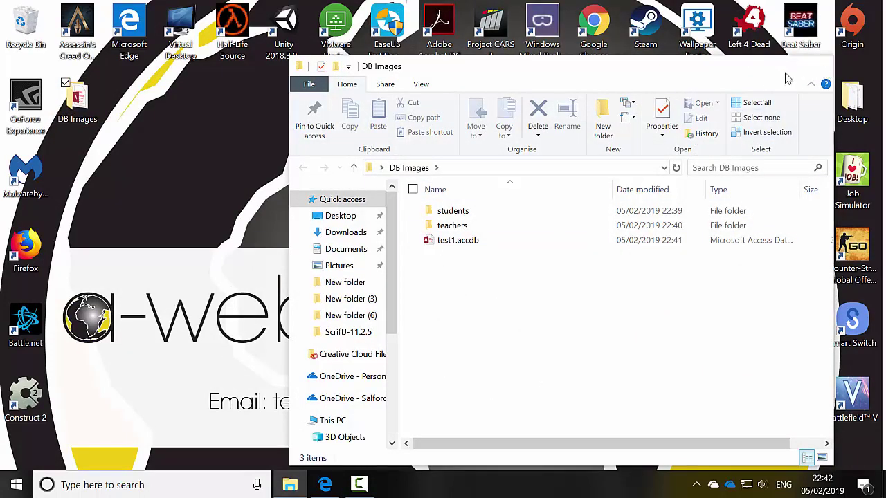
Rename the DB Images folder on the desktop as DB Test.
left_click(69, 130)
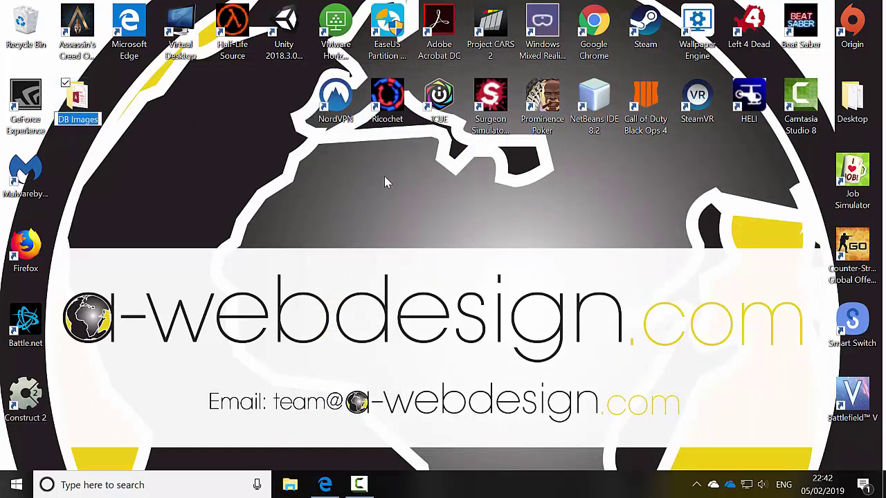
left_click(85, 123)
double_click(73, 121)
type("Test")
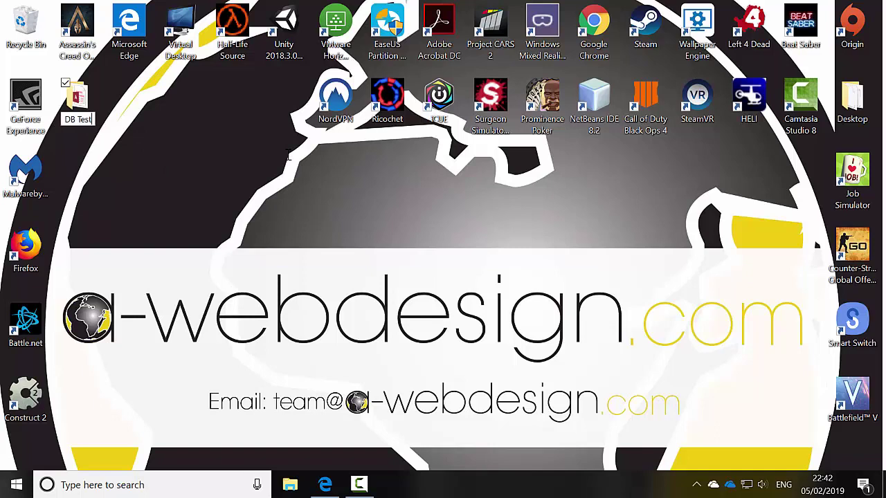
left_click(312, 195)
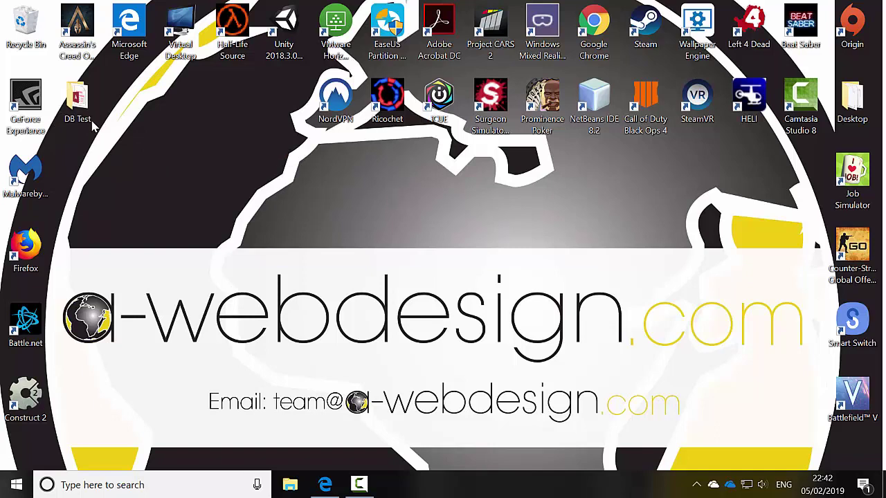
Look through the pictures in the teachers and students subfolders of the DB Test folder.
double_click(77, 103)
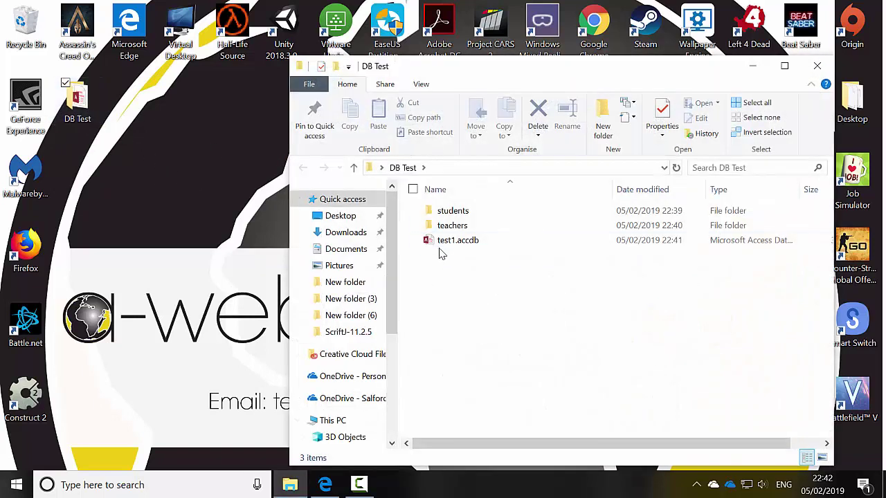
left_click(458, 226)
left_click(457, 211)
double_click(455, 225)
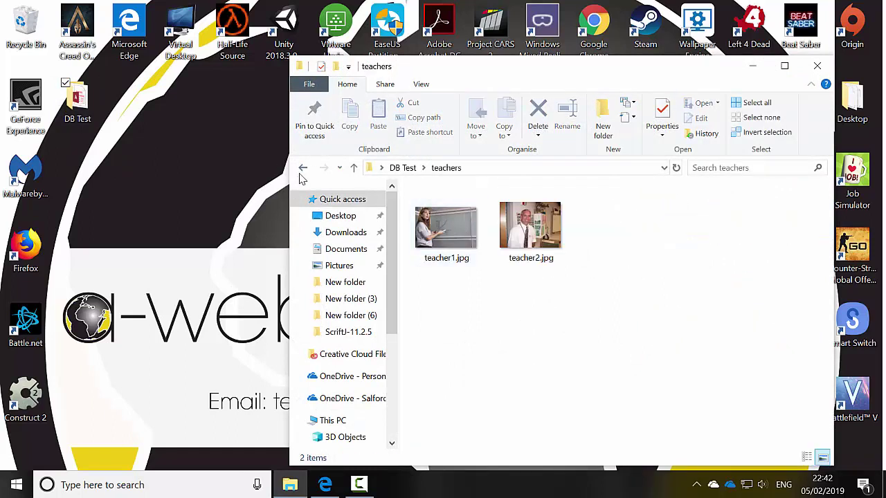
left_click(303, 168)
double_click(443, 211)
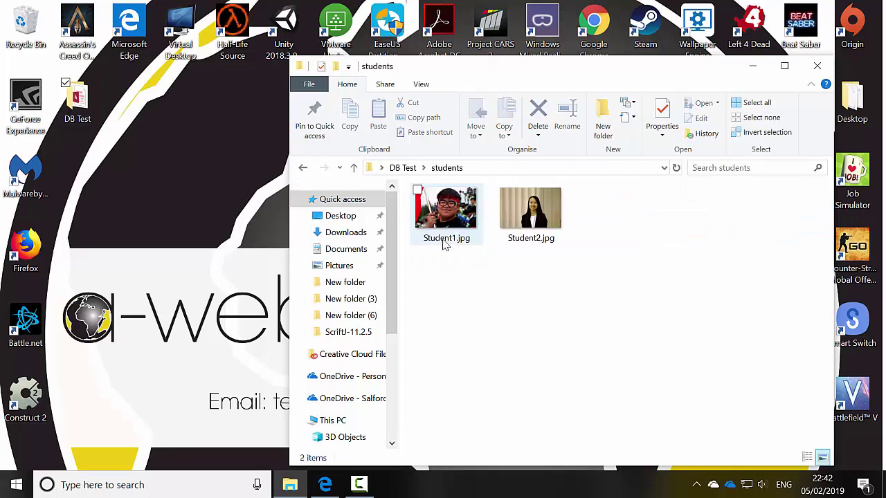
left_click(303, 169)
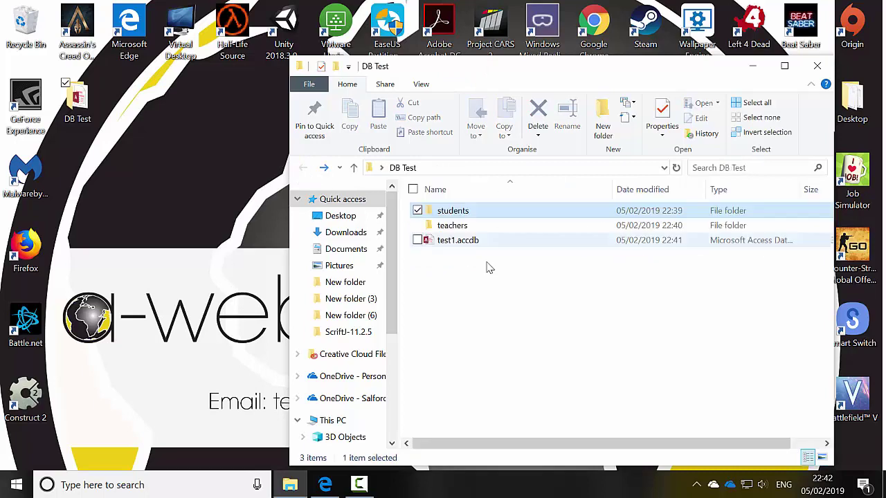
Open test1.accdb from the DB Test folder in Access, enable its content and open the tblStudents table.
double_click(454, 241)
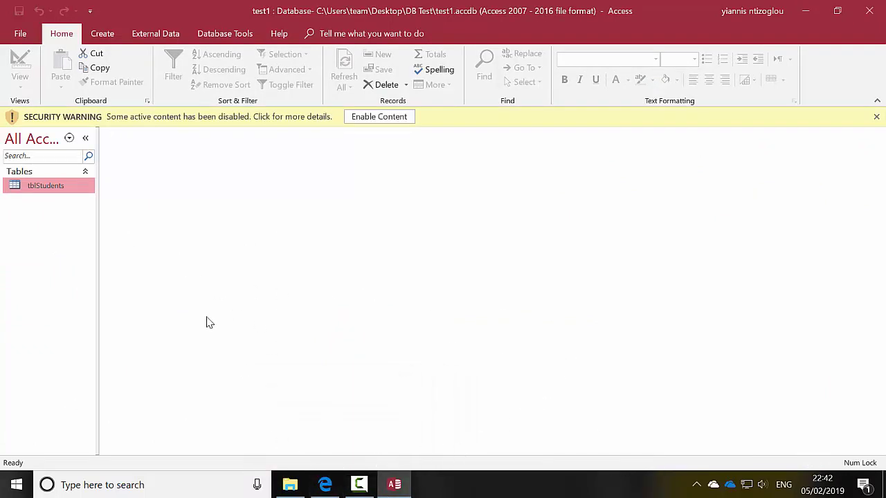
left_click(398, 116)
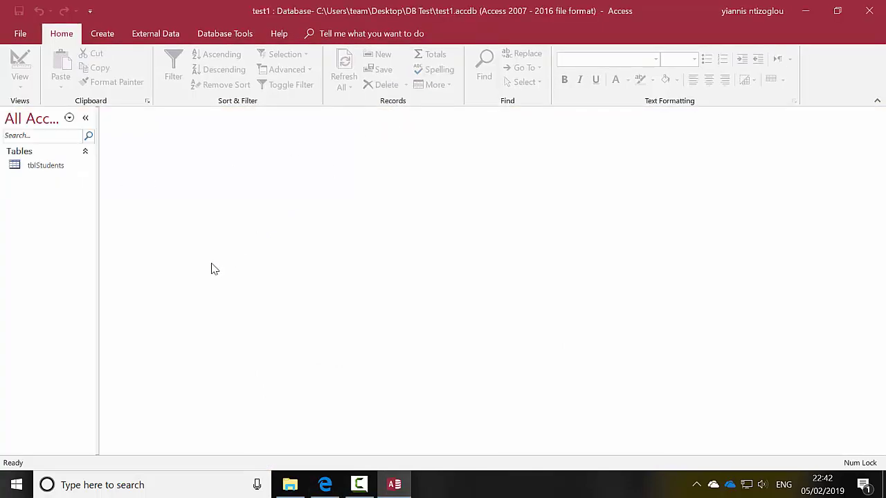
double_click(40, 166)
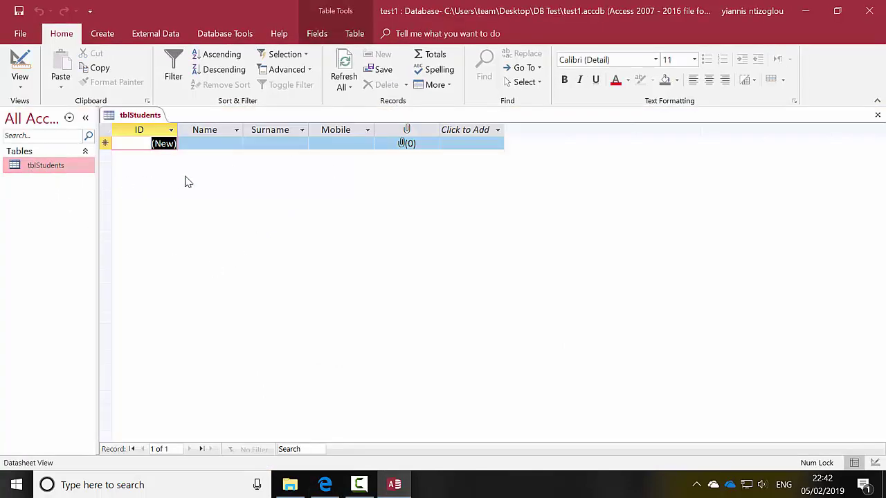
Fill in the first tblStudents record with the name Student, the surname One and a mobile number.
left_click(210, 147)
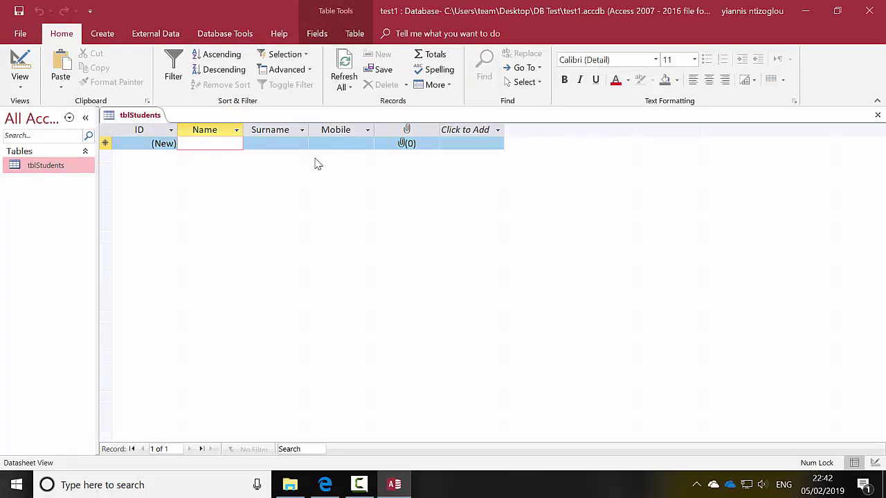
type("Student")
key("Tab")
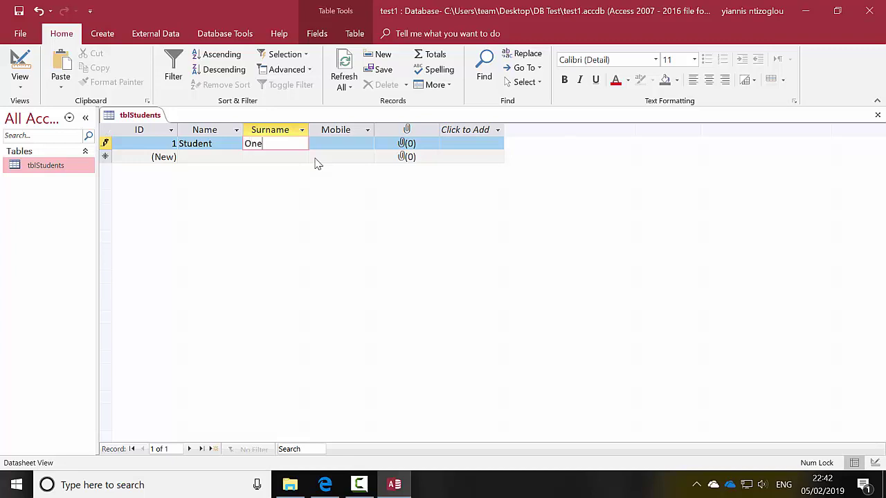
key("Tab")
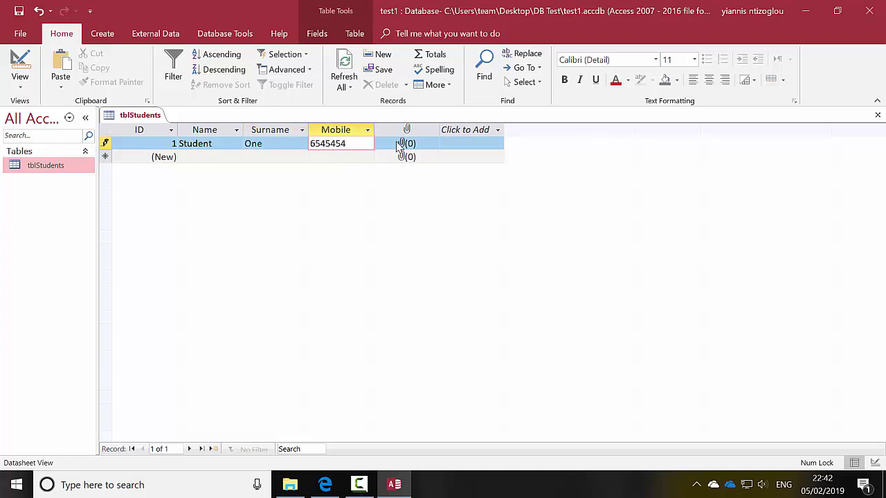
Attach Student1.jpg from the students subfolder of DB Test to the first student record.
left_click(401, 145)
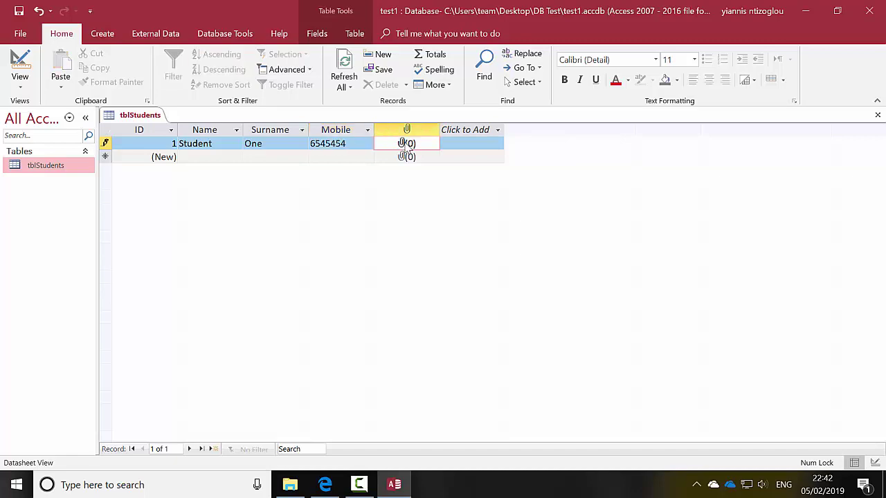
double_click(407, 146)
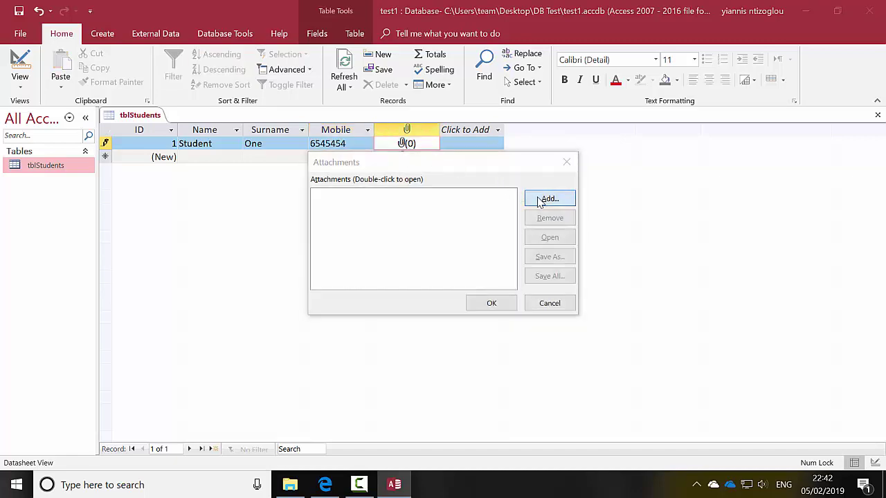
left_click(543, 199)
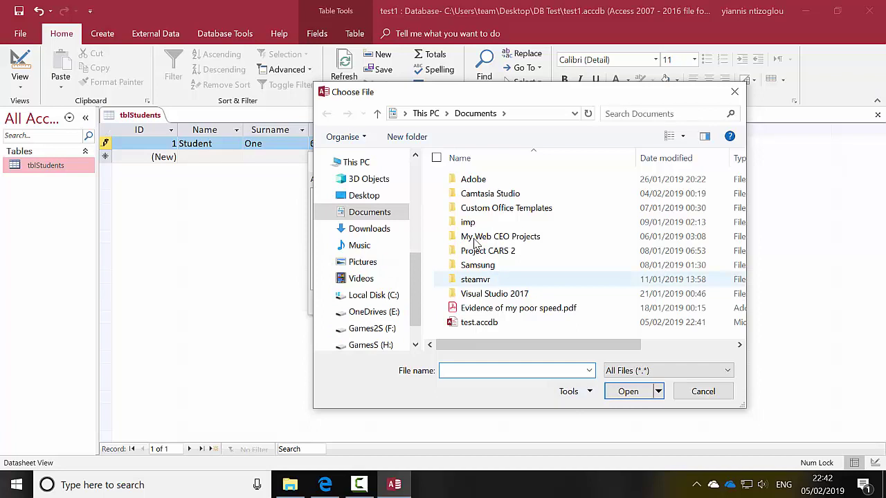
left_click(364, 195)
scroll(505, 308, "down", 2)
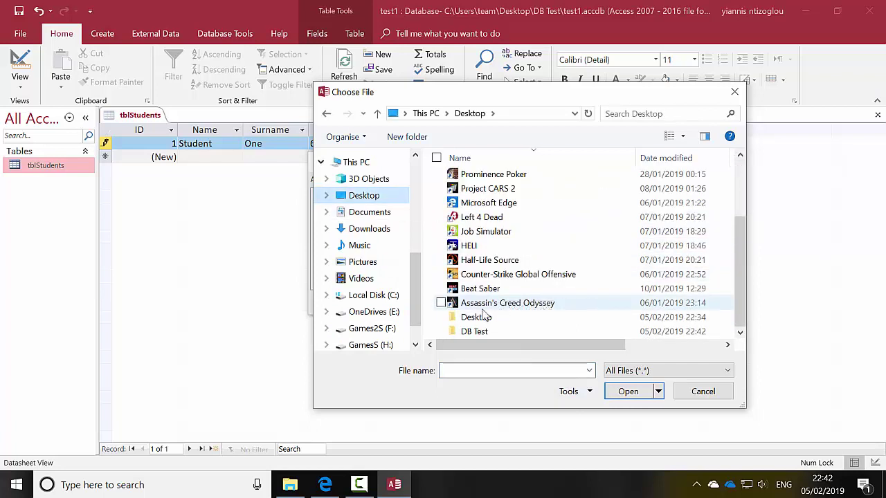
double_click(473, 335)
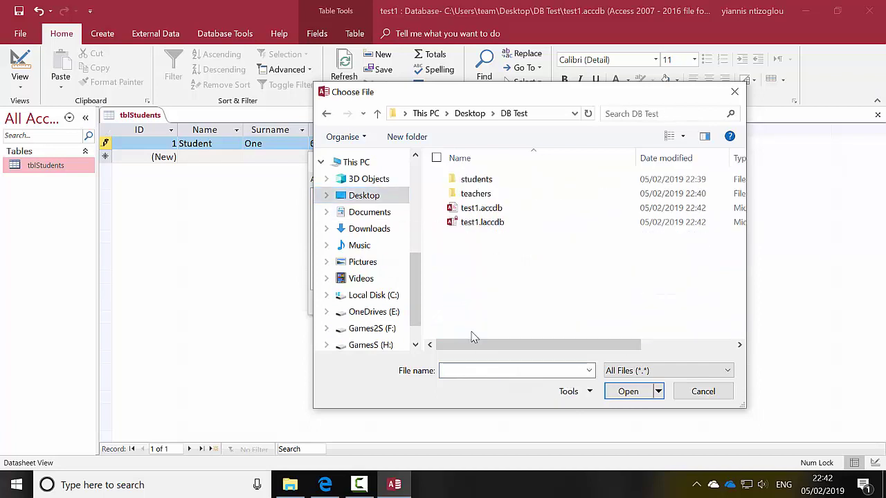
double_click(476, 179)
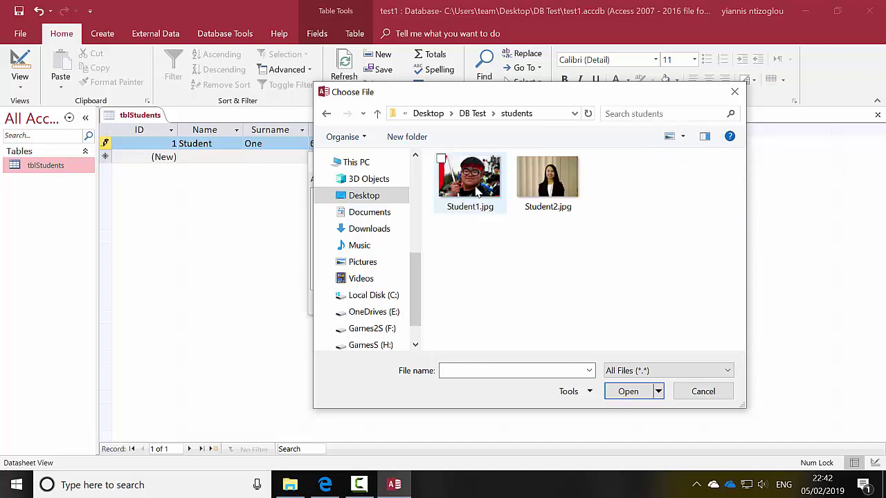
left_click(476, 189)
double_click(467, 211)
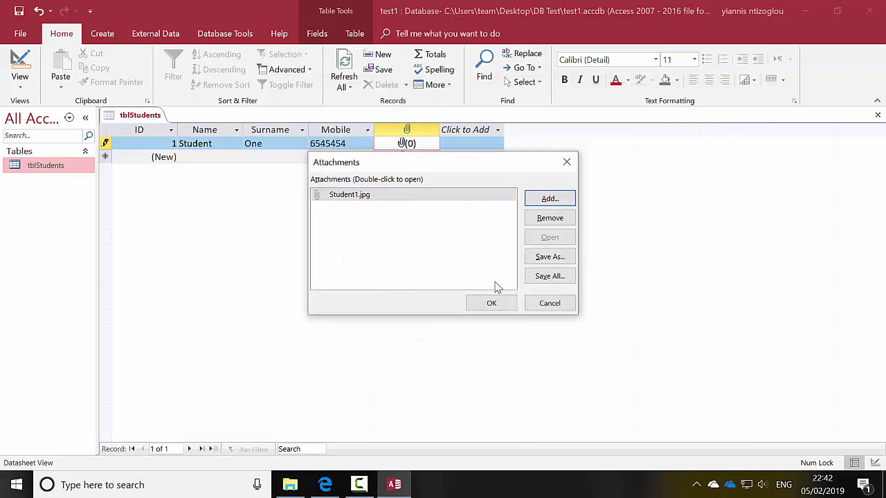
left_click(494, 304)
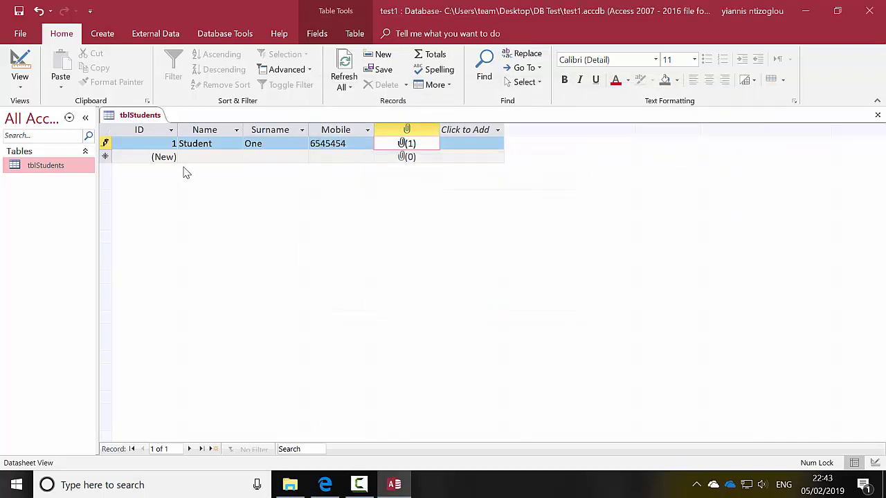
Copy the first tblStudents record and paste it into the new row as a second record.
left_click(189, 146)
left_click(100, 143)
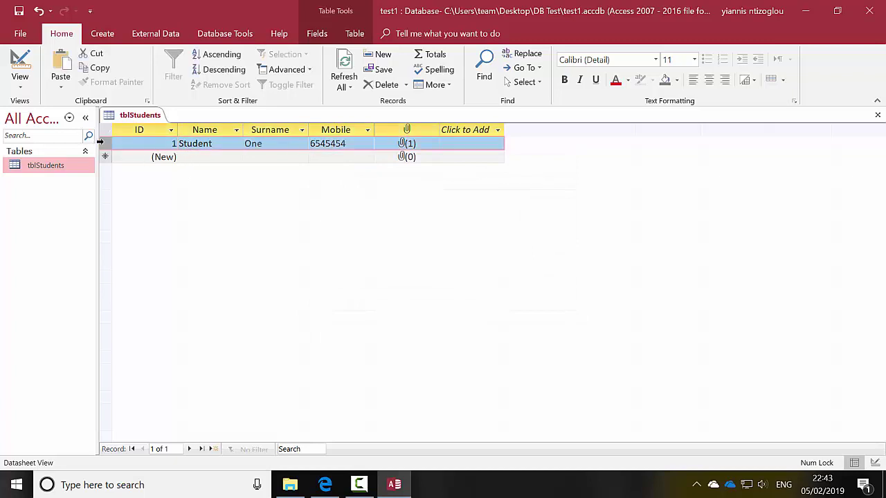
right_click(101, 144)
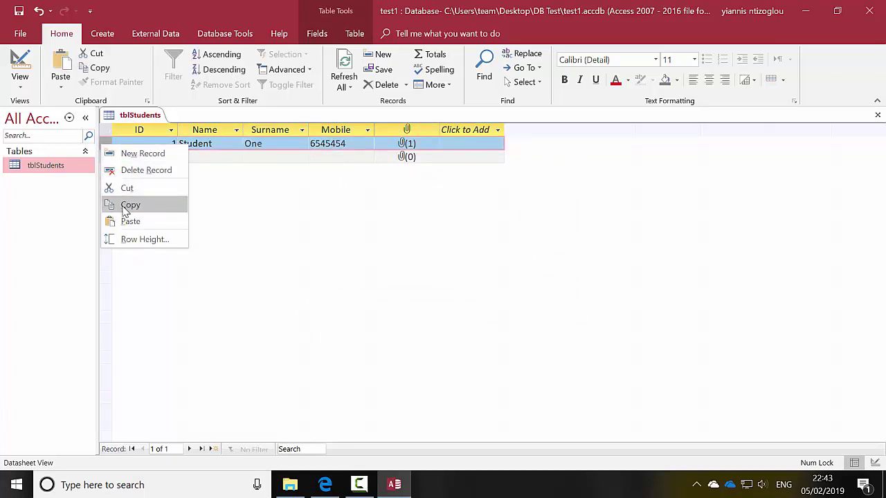
left_click(127, 204)
left_click(106, 156)
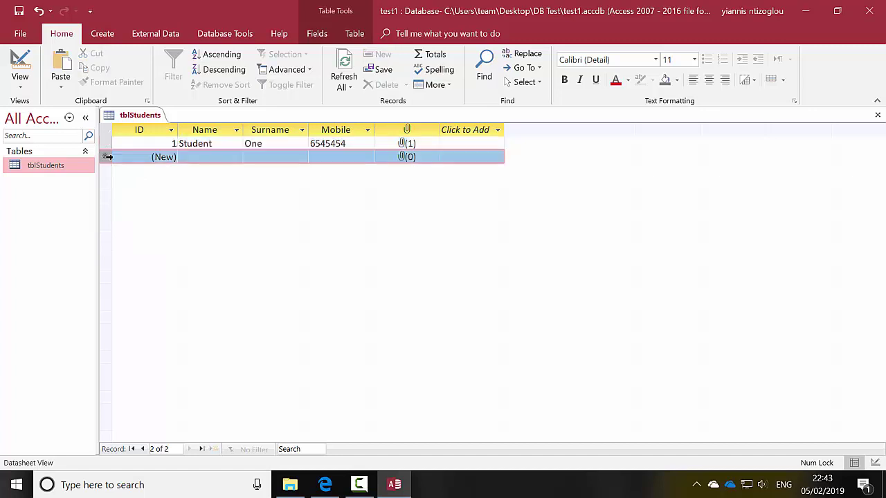
right_click(107, 157)
left_click(133, 235)
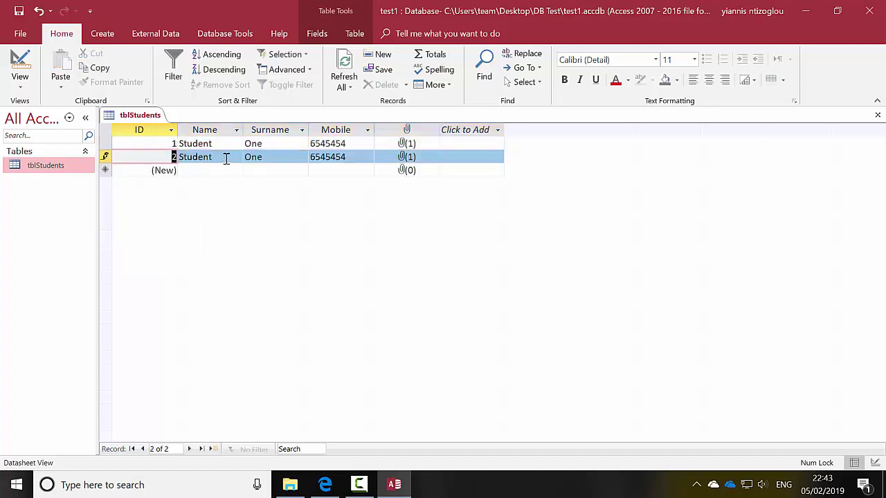
Change the surname of the second tblStudents record to Two.
left_click(248, 157)
double_click(246, 157)
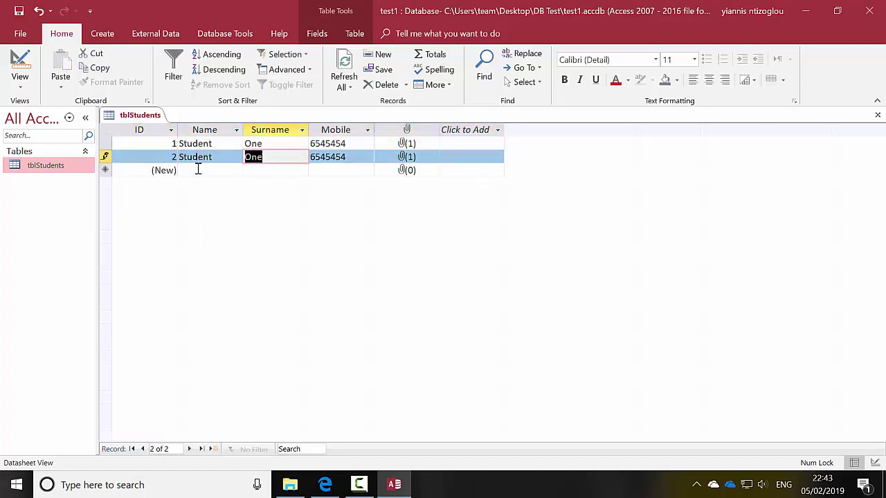
type("Two")
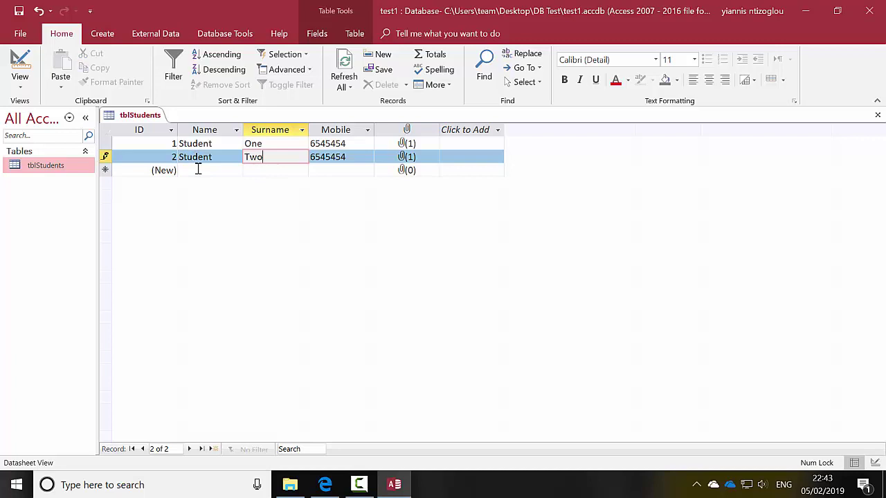
Replace the Student1.jpg attachment of the second student record with Student2.jpg.
double_click(404, 157)
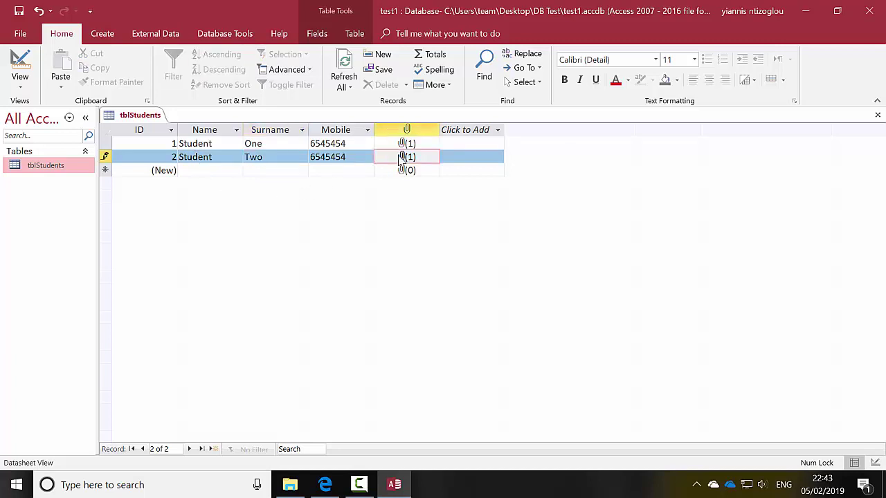
left_click(422, 195)
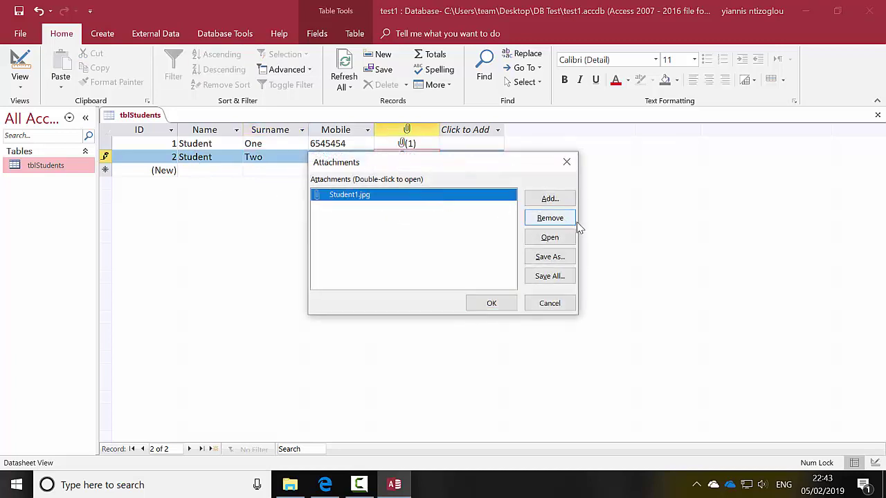
left_click(553, 220)
left_click(553, 200)
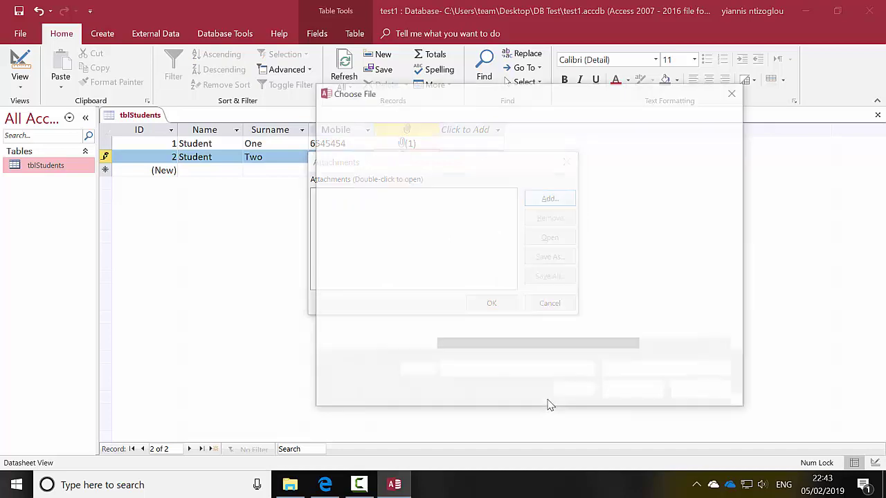
double_click(562, 182)
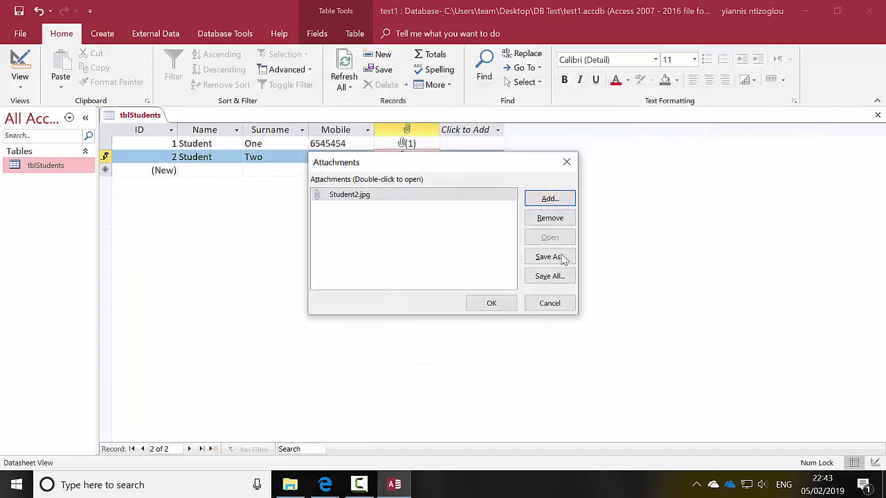
left_click(503, 306)
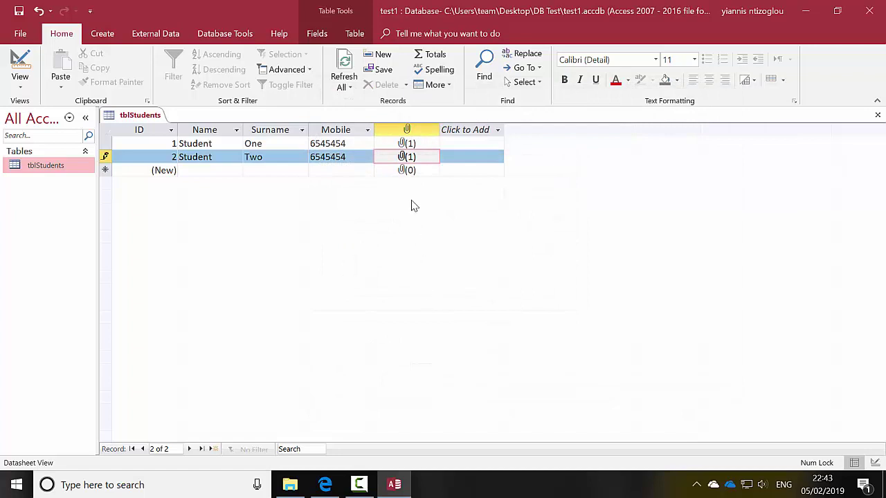
Check which picture file is attached to each of the two student records.
double_click(409, 158)
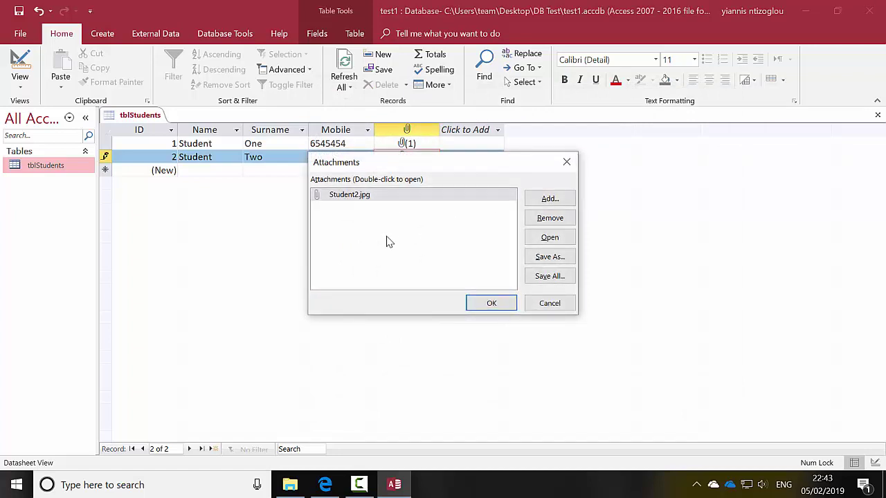
left_click(499, 305)
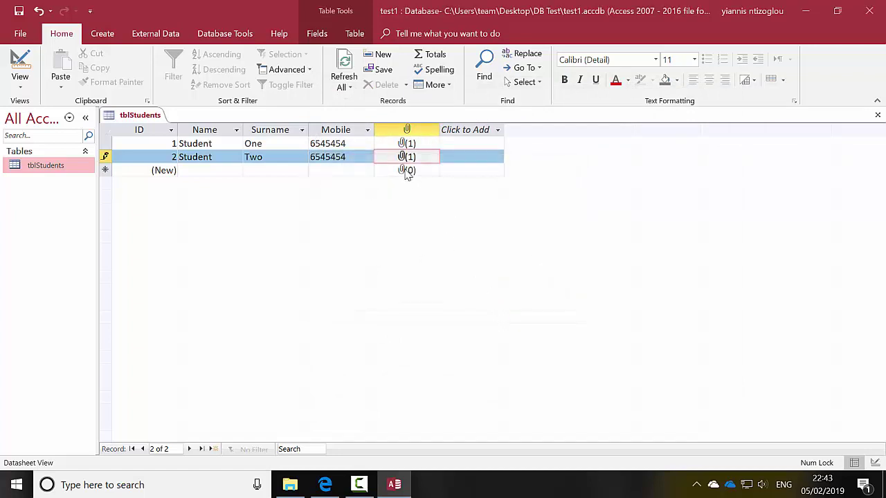
double_click(396, 144)
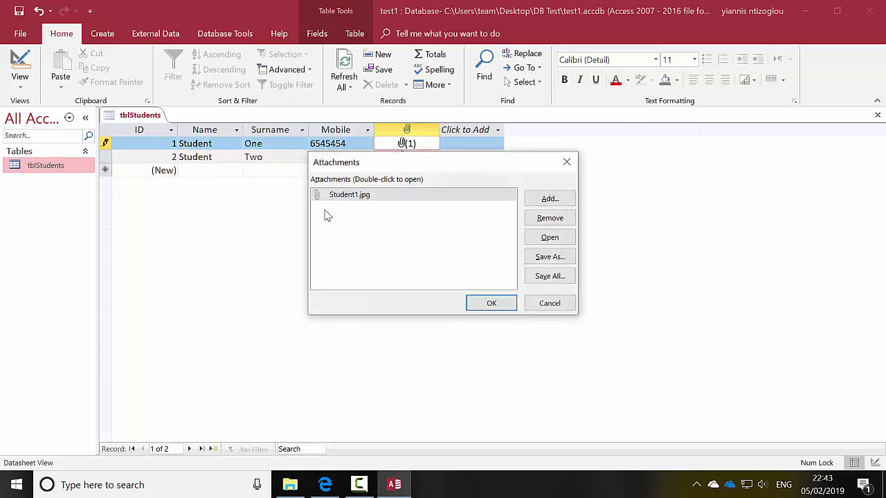
left_click(497, 311)
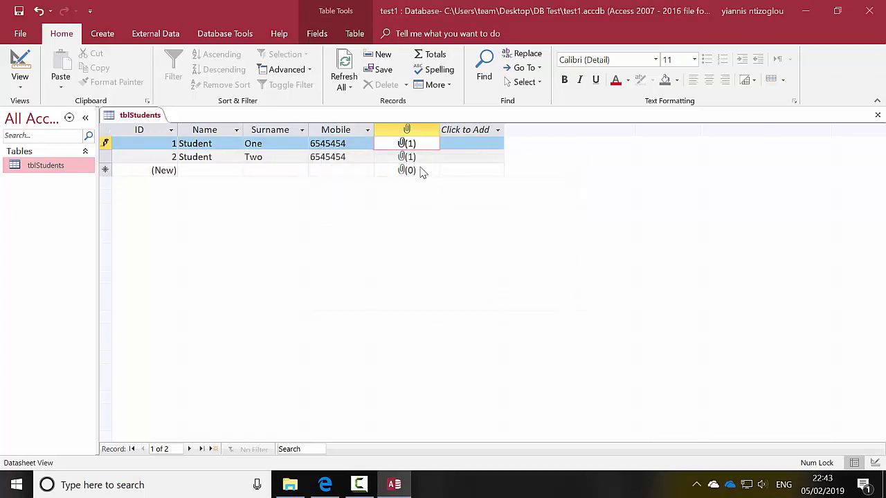
double_click(407, 158)
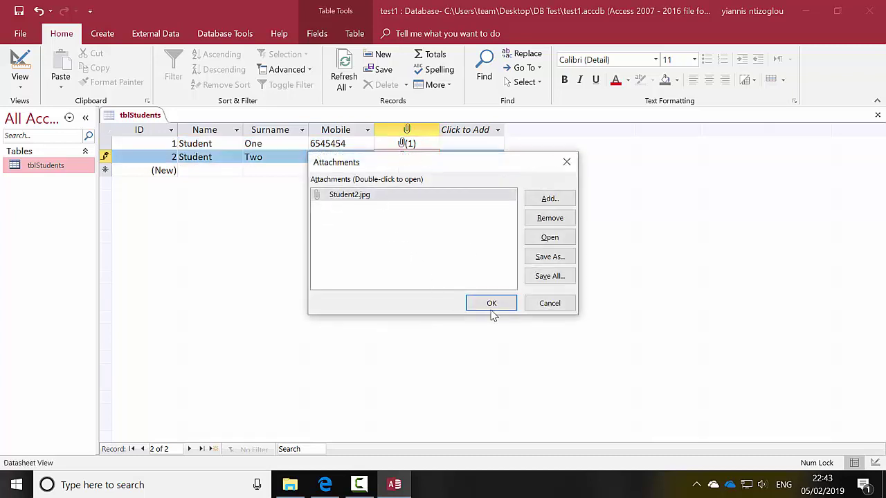
left_click(493, 312)
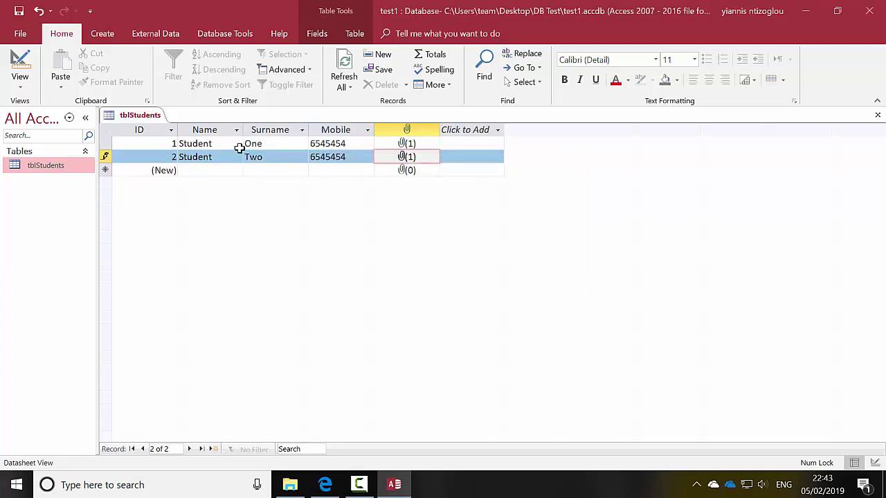
Enter a different mobile number for the second student record and hide the Click to Add column.
left_click(313, 156)
type("849845")
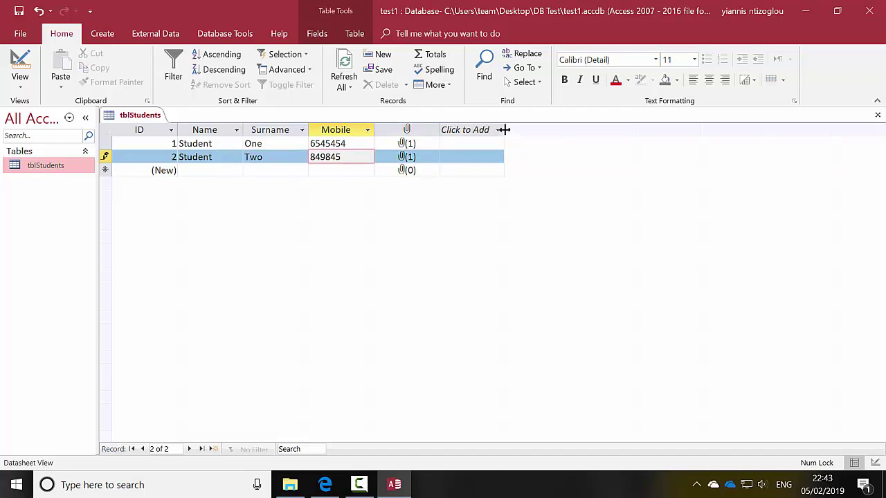
left_click_drag(504, 130, 390, 126)
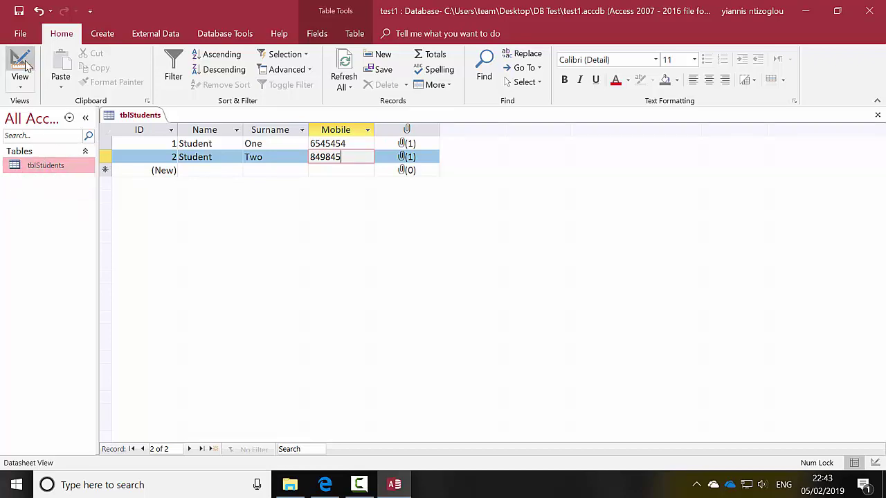
Create a new table and save it as tblTeachers.
left_click(103, 33)
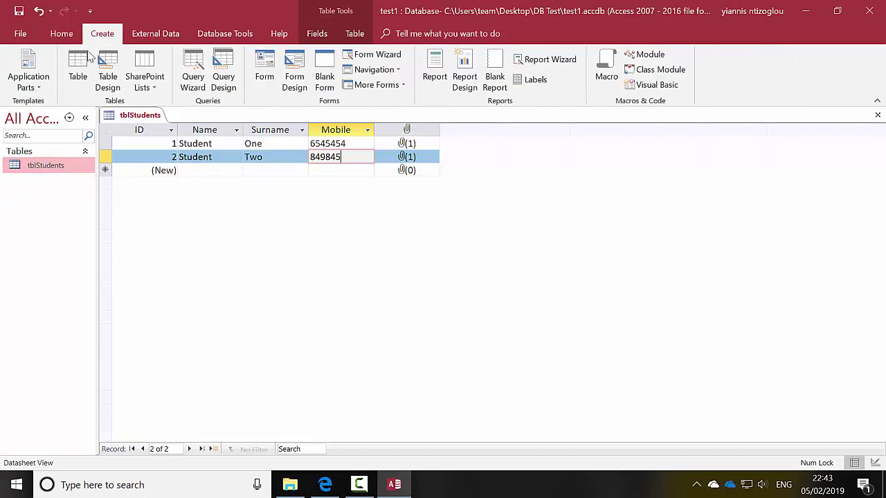
left_click(86, 63)
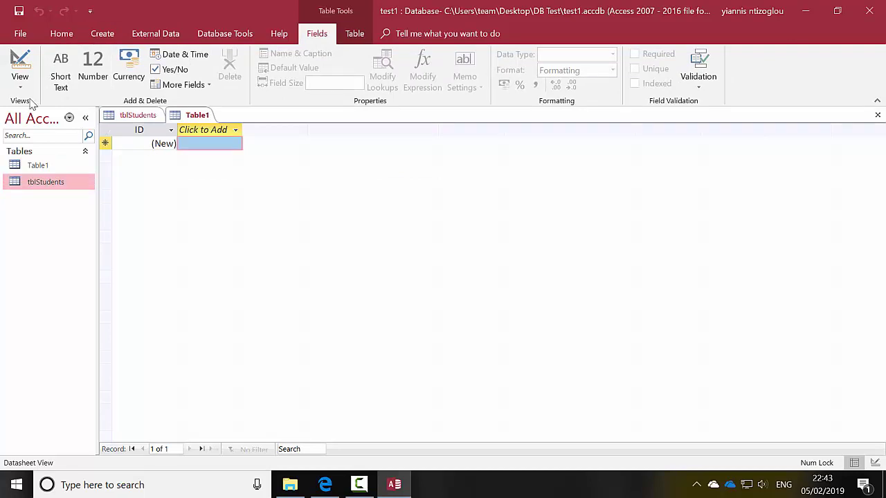
left_click(19, 15)
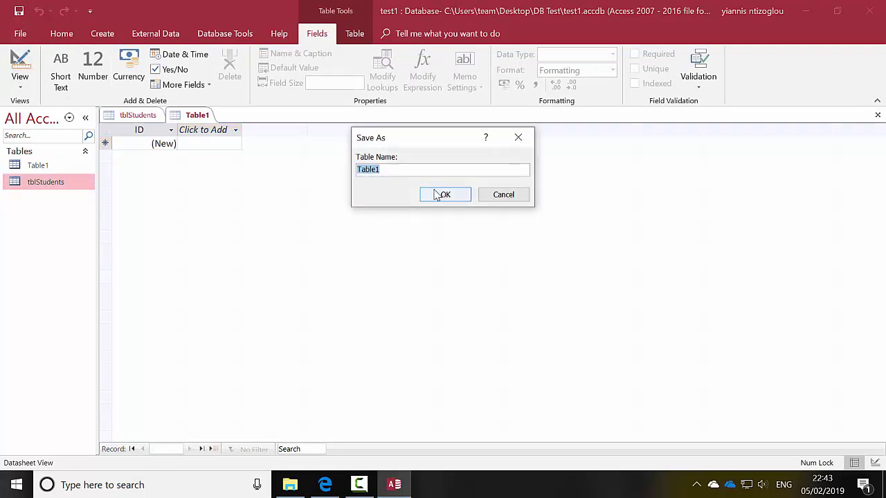
type("Teachers")
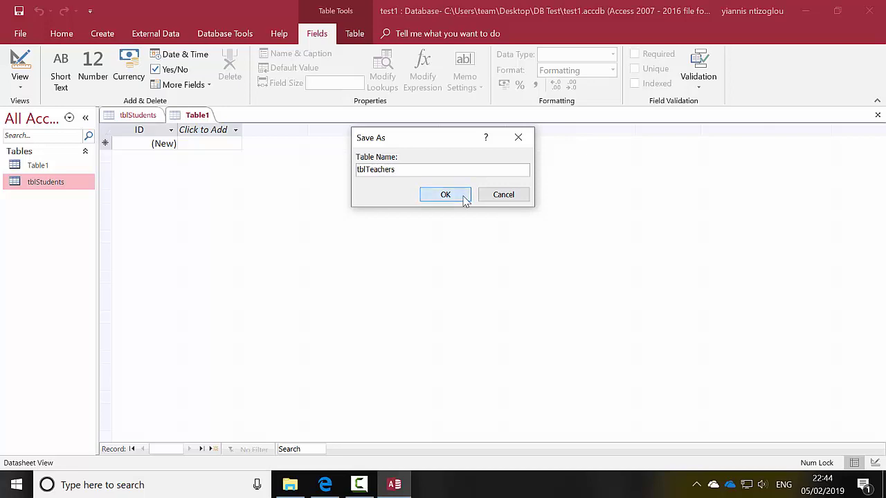
left_click(462, 197)
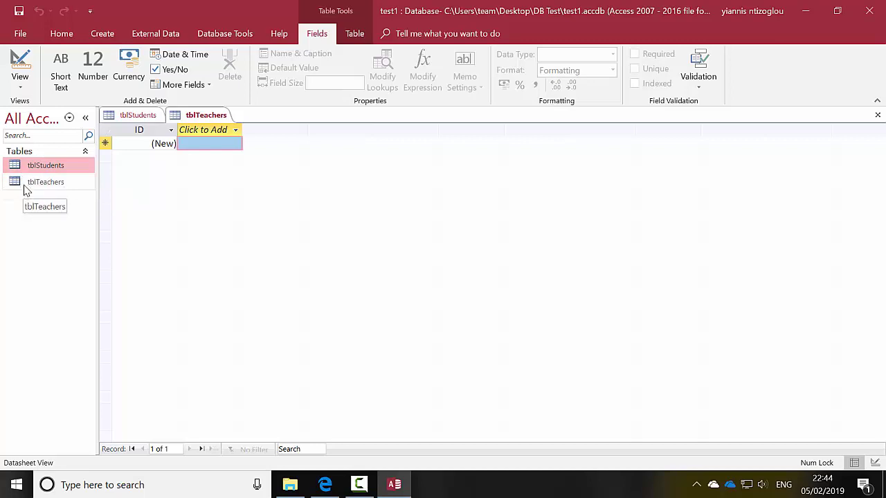
Switch tblTeachers to Design View and add a Short Text field called Name.
left_click(19, 64)
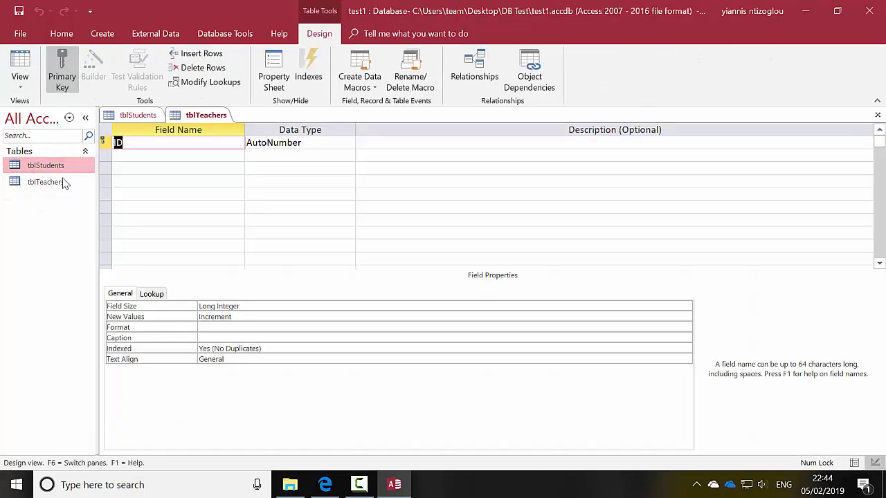
left_click(132, 158)
type("N")
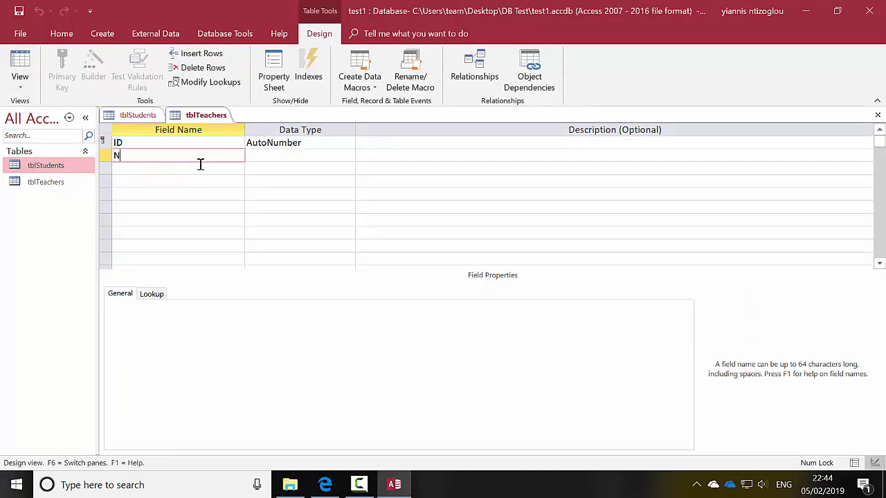
type("ame")
key("Tab")
key("Return")
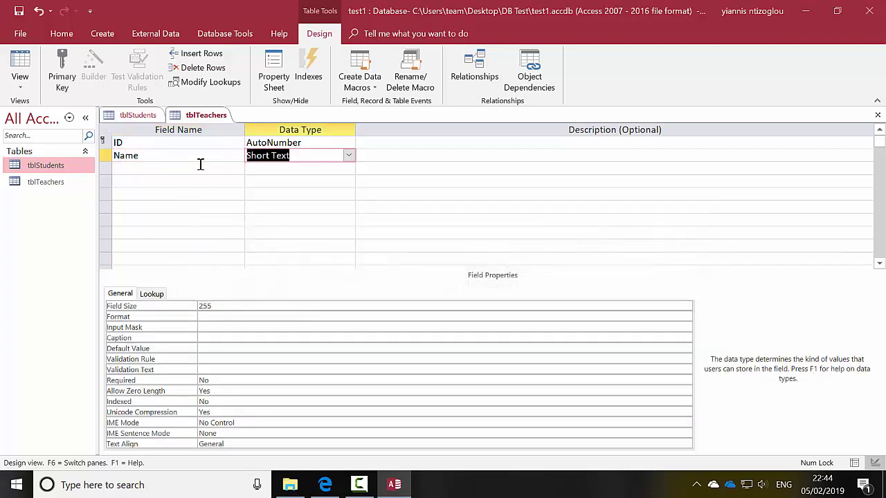
key("Tab")
key("Tab")
key("Tab")
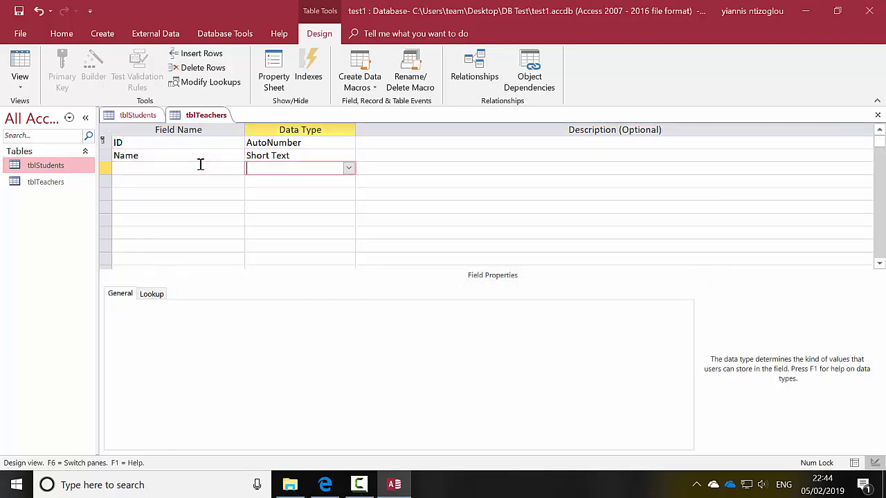
Add Short Text fields called Surname and Mobile below the Name field of tblTeachers.
left_click(217, 169)
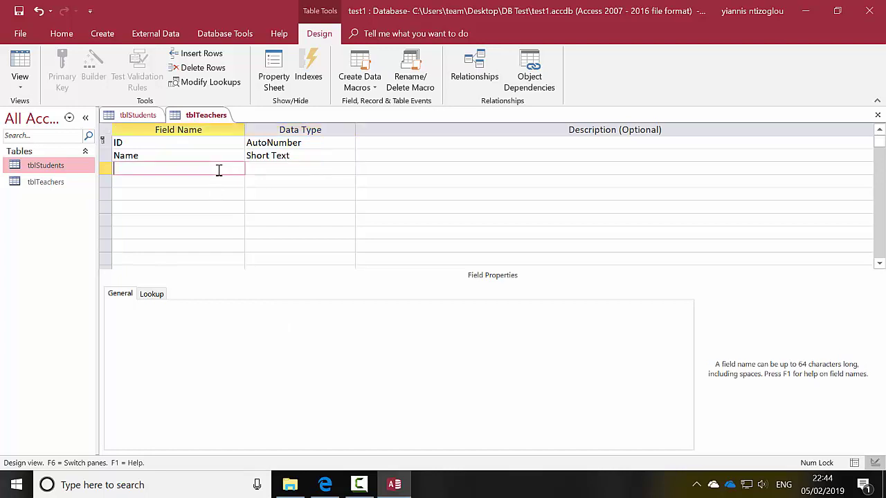
type("Surname")
key("Tab")
key("Tab")
key("Tab")
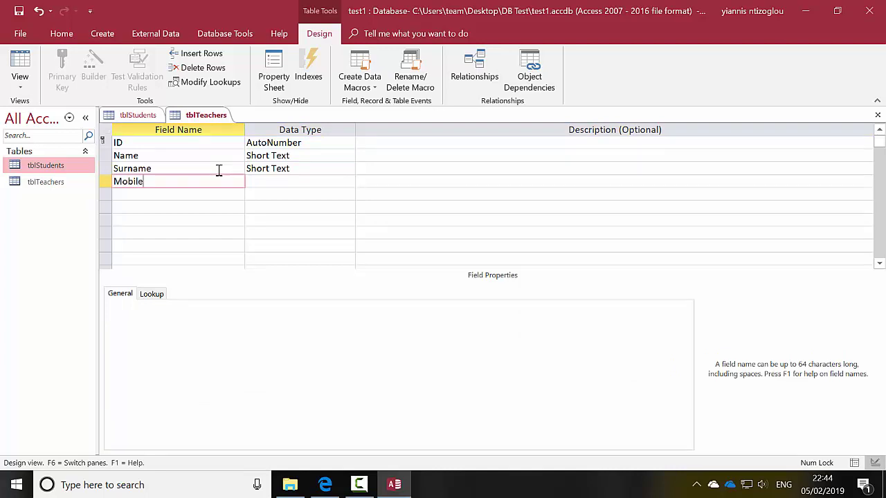
key("Tab")
key("Tab")
key("Tab")
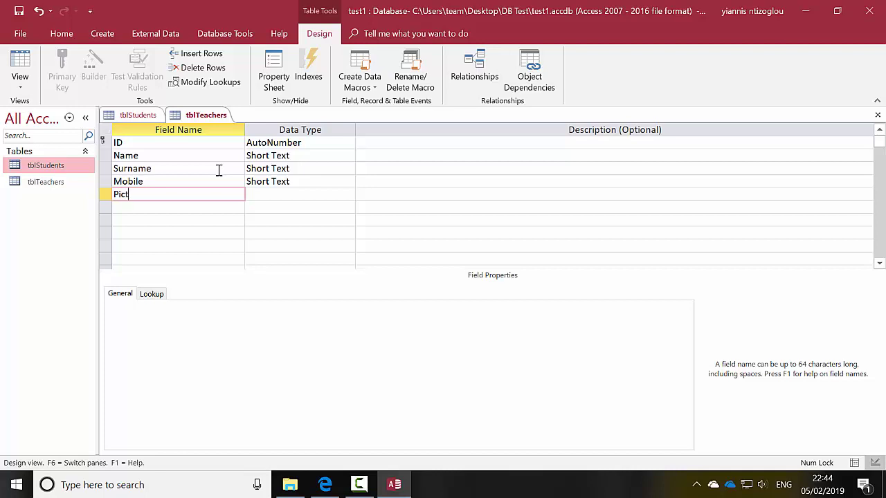
Add a Picture field with the Attachment data type to tblTeachers and save the table.
left_click(328, 194)
left_click(348, 194)
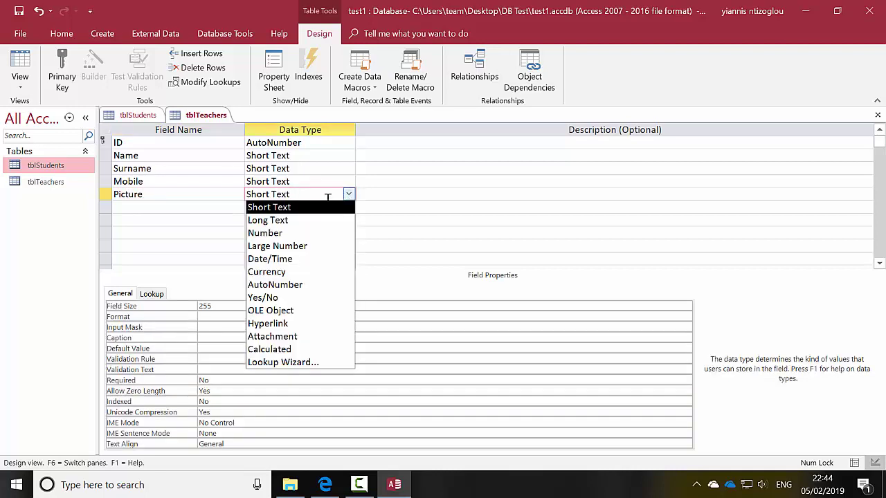
left_click(301, 336)
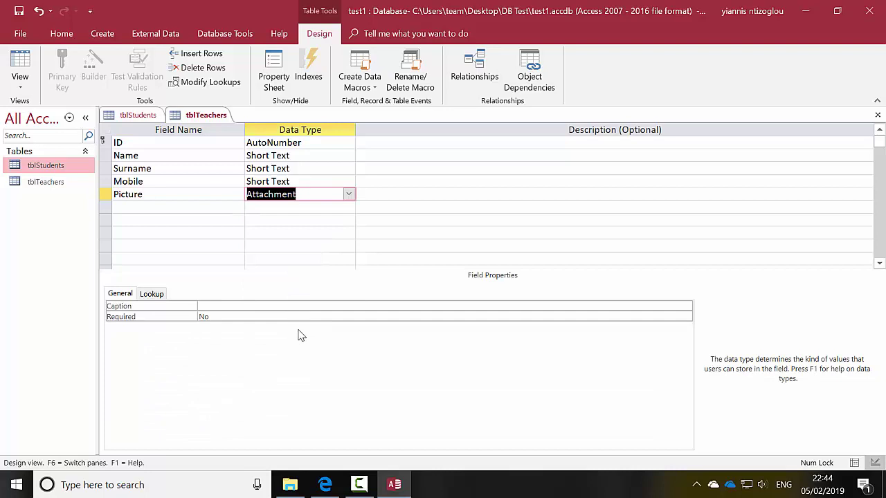
left_click(321, 224)
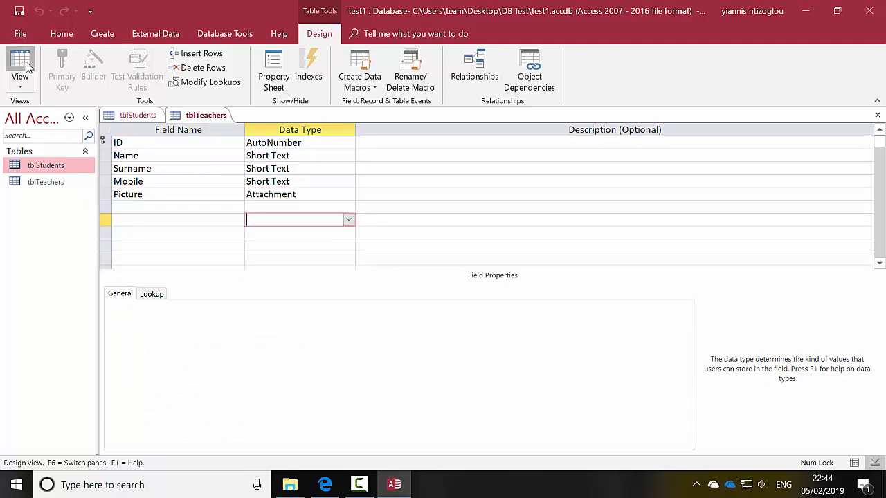
Switch tblTeachers to Datasheet View and enter the first record with Name Teacher, Surname One and a mobile number.
left_click(20, 66)
left_click(217, 144)
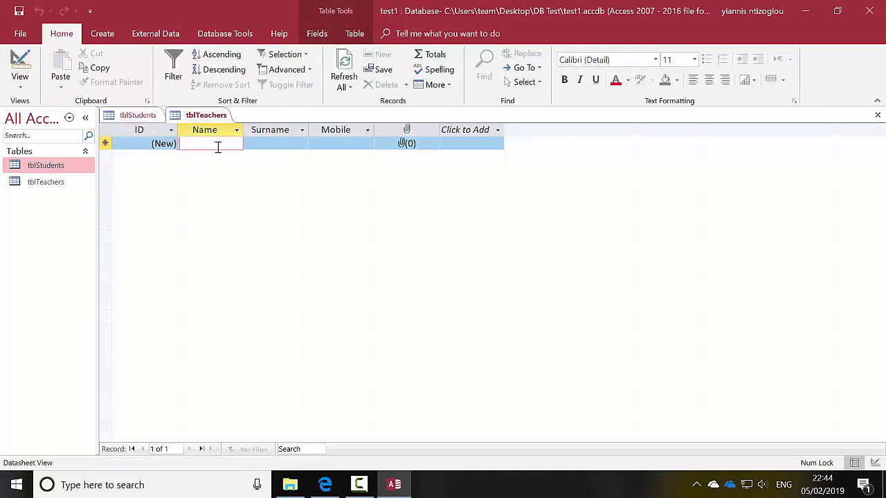
type("Teacher")
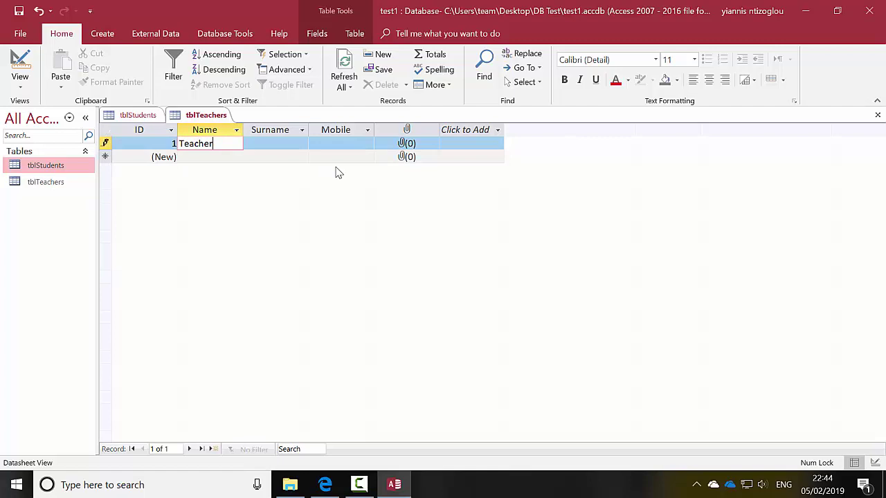
key("Tab")
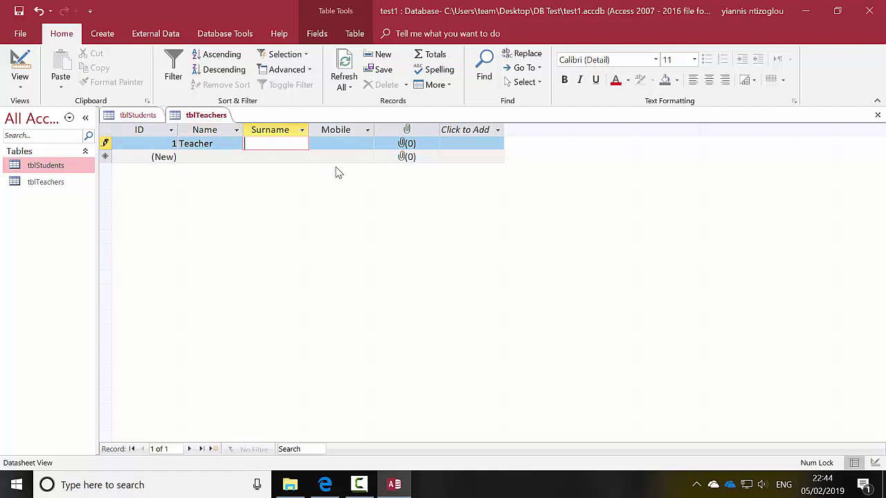
key("Tab")
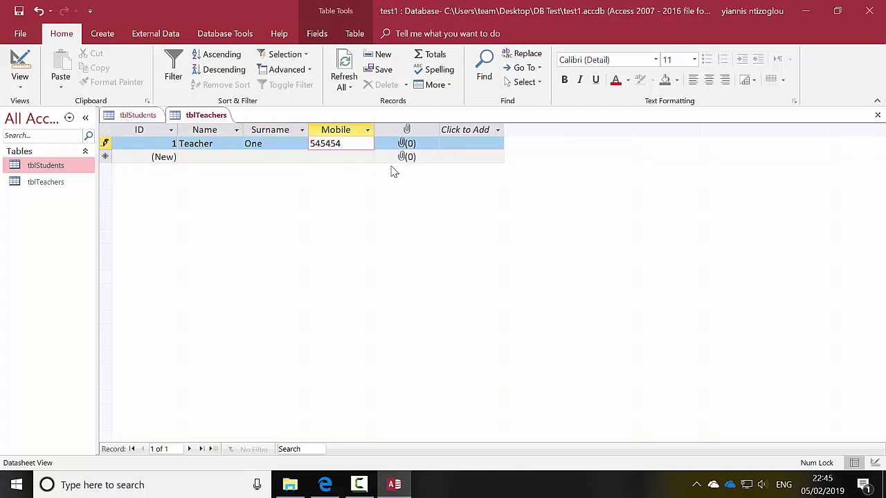
Attach teacher1.jpg from the teachers folder inside DB Test to the Teacher One record.
double_click(405, 145)
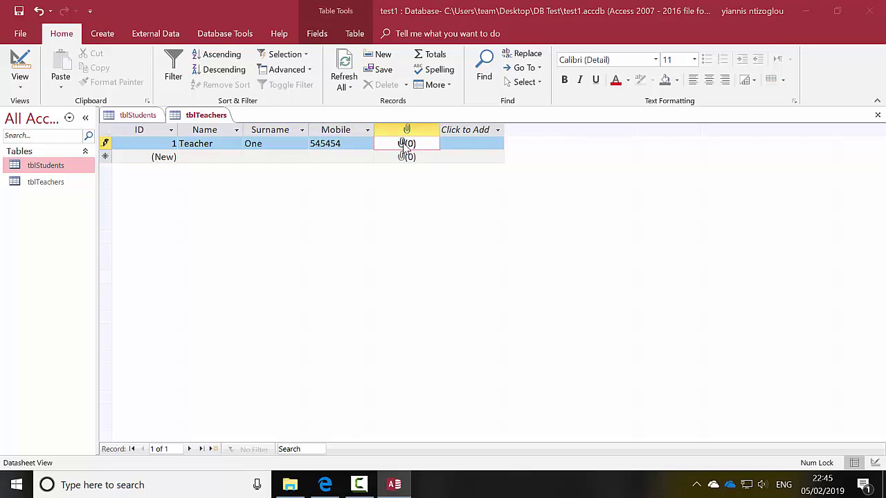
left_click(549, 198)
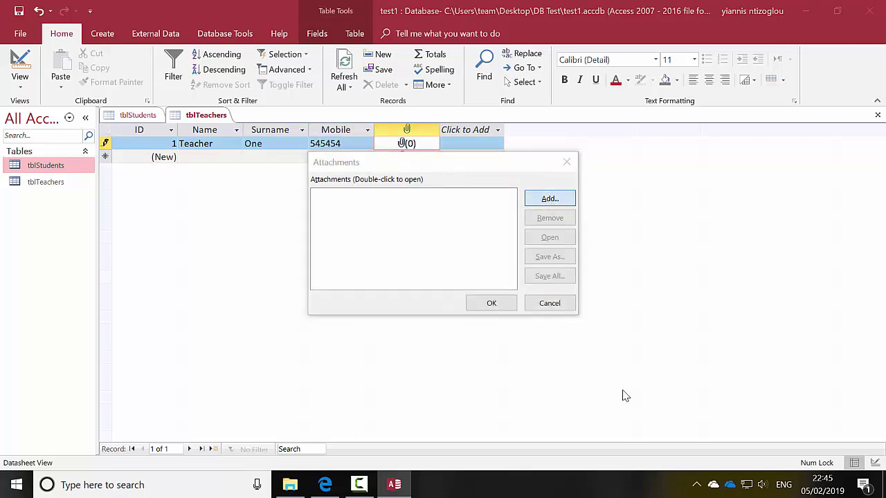
left_click(472, 114)
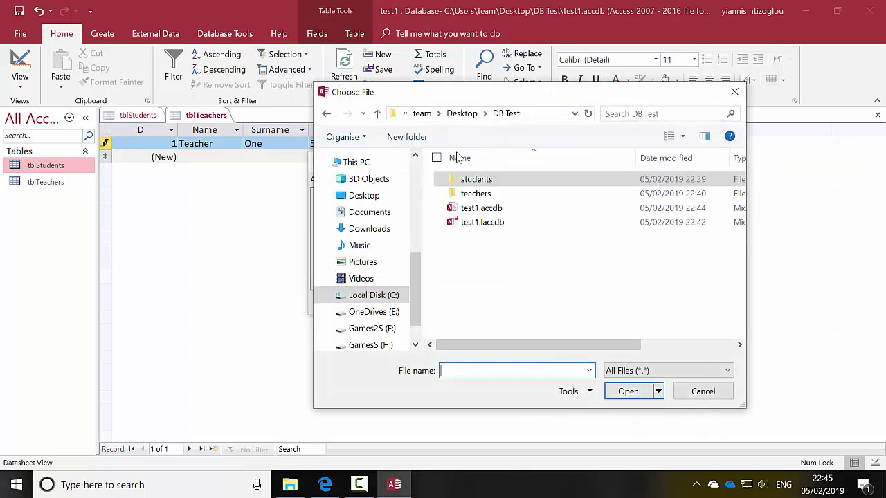
double_click(471, 196)
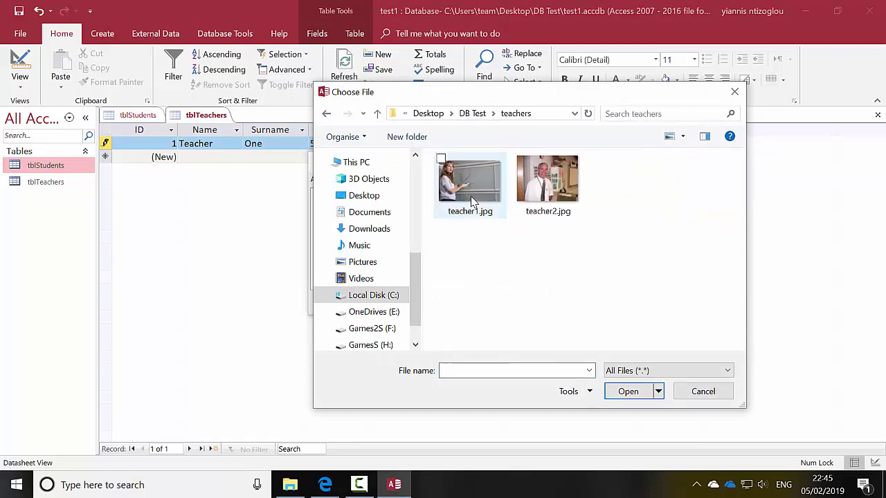
left_click(470, 196)
double_click(470, 196)
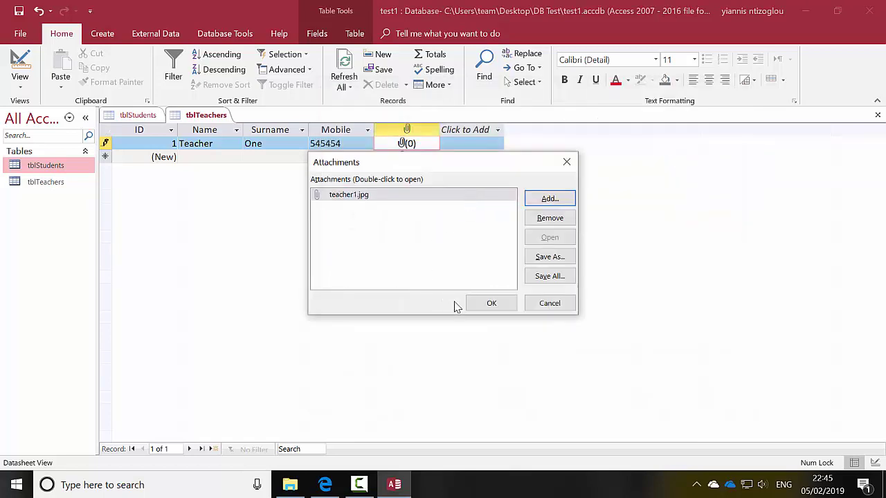
left_click(489, 307)
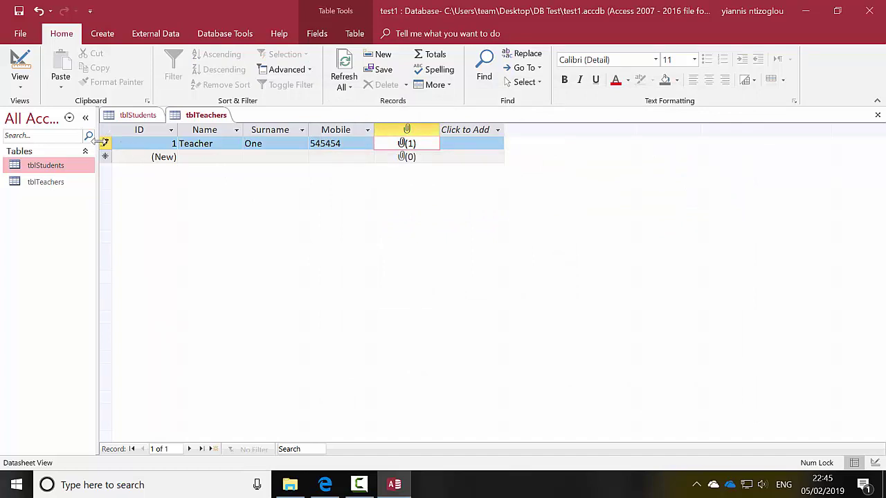
Enter a second tblTeachers record with Name Teacher, Surname Two and a mobile number.
left_click(235, 158)
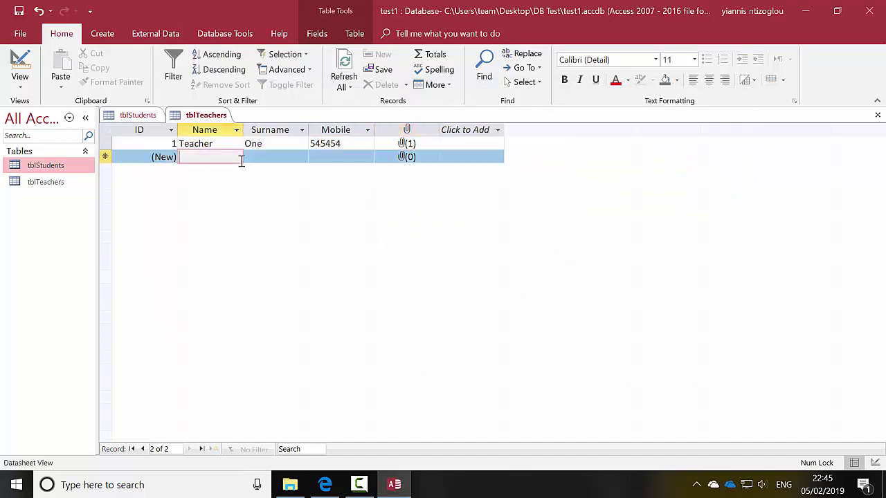
type("Teacher")
key("Tab")
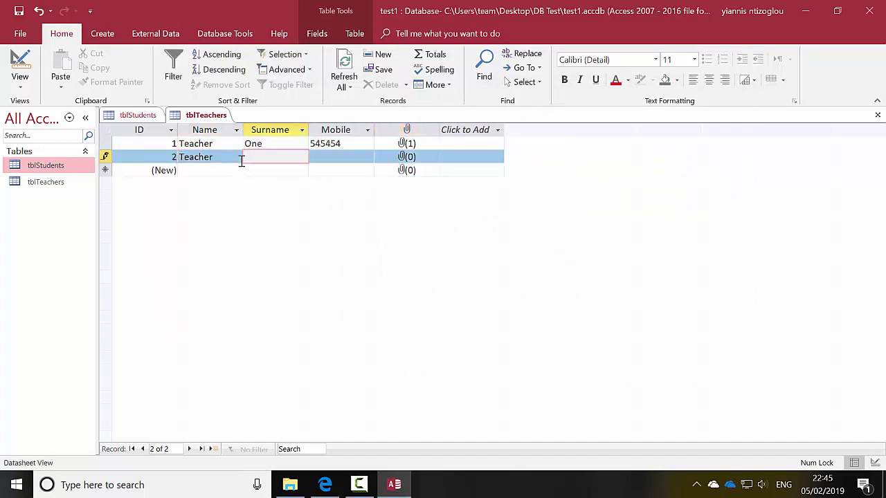
type("Twon")
key("BackSpace")
key("Tab")
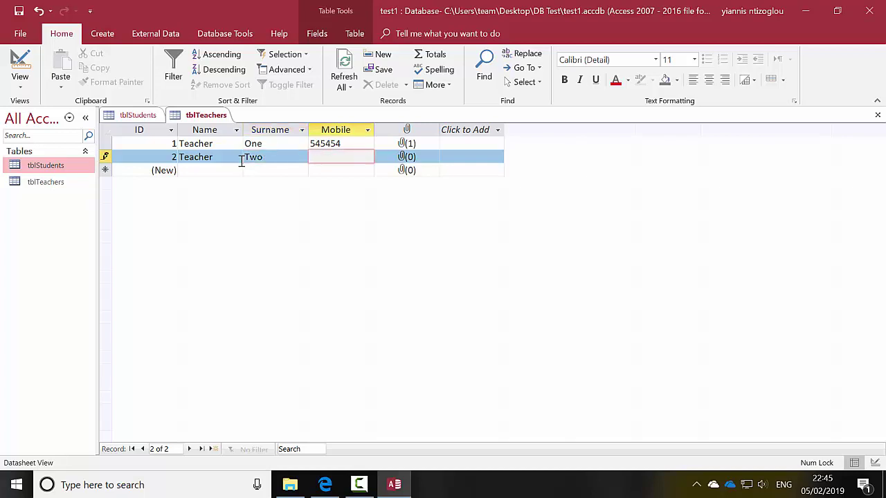
type("541641")
key("BackSpace")
Attach teacher2.jpg from the teachers folder to the Teacher Two record.
double_click(408, 159)
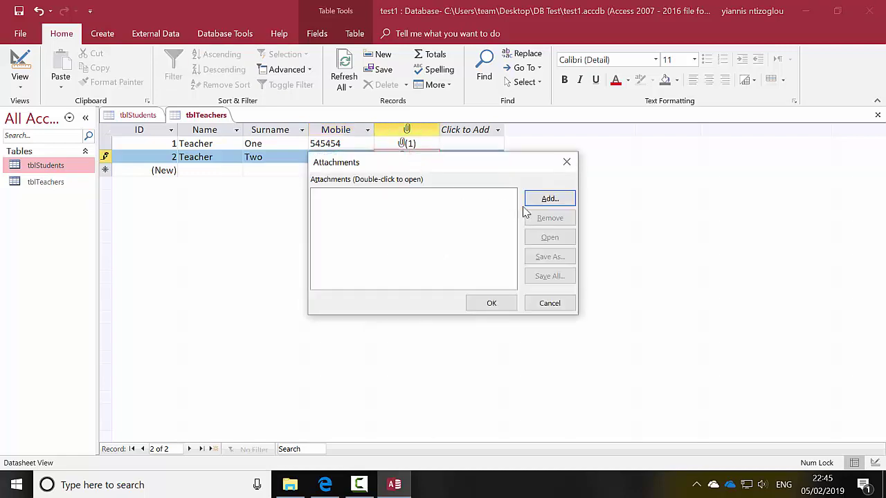
left_click(549, 200)
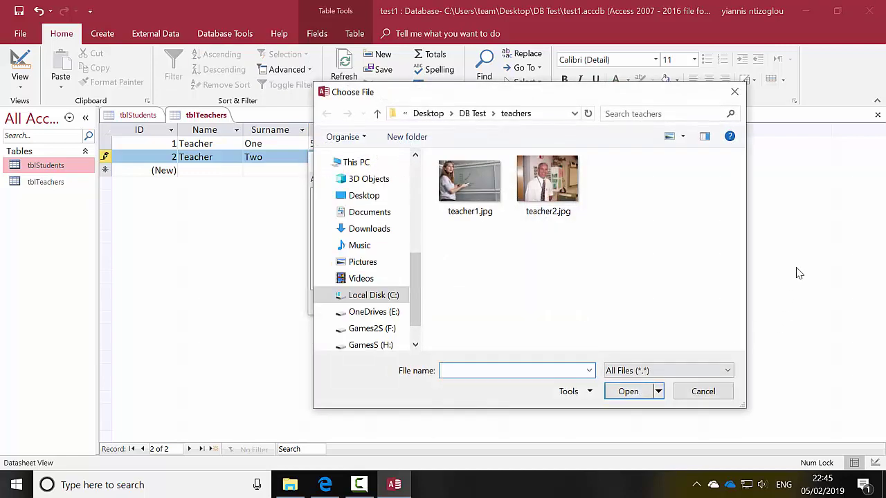
double_click(550, 183)
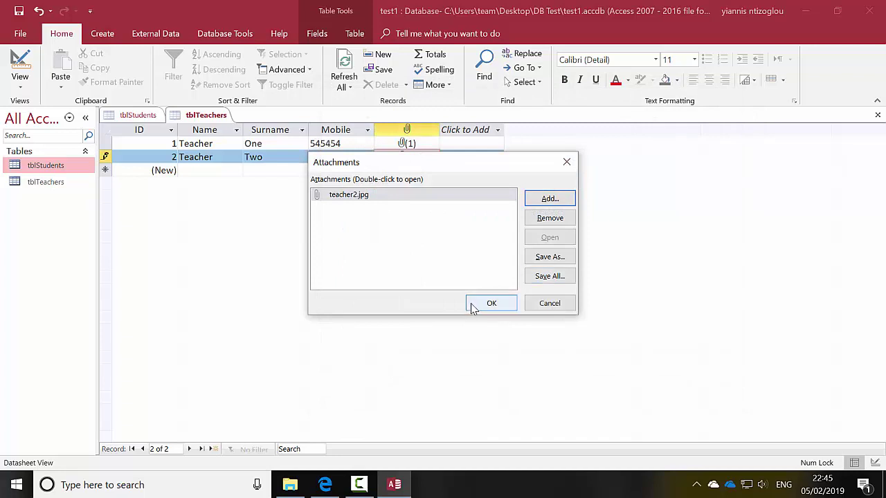
left_click(490, 303)
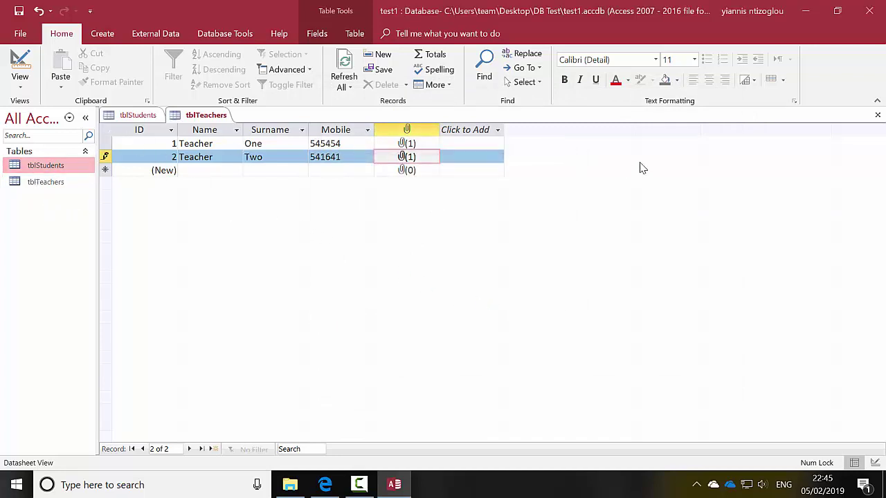
Close the tblTeachers and tblStudents tables.
left_click(877, 115)
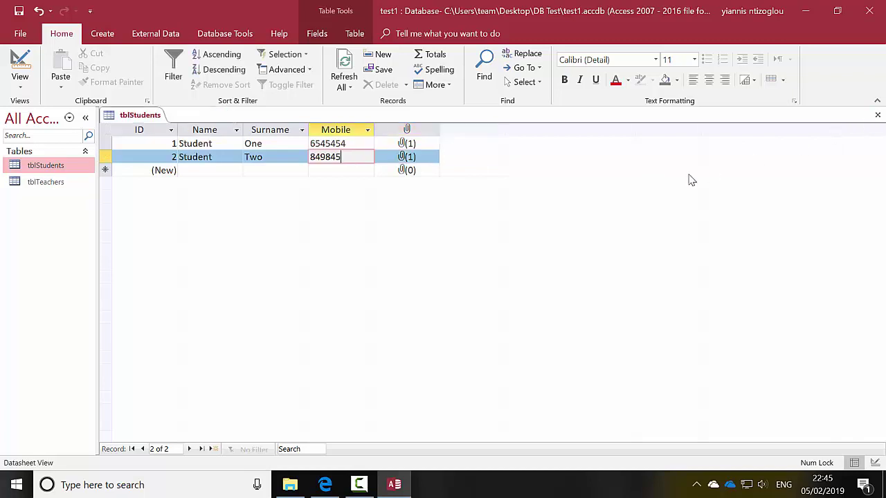
left_click(877, 114)
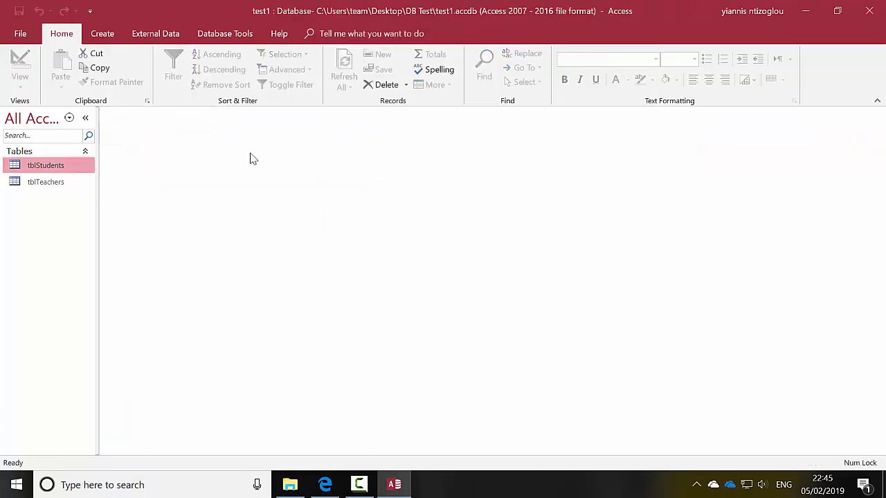
left_click_drag(44, 168, 63, 168)
Create a new table and save it as tblStudents-tblStaff.
left_click(96, 43)
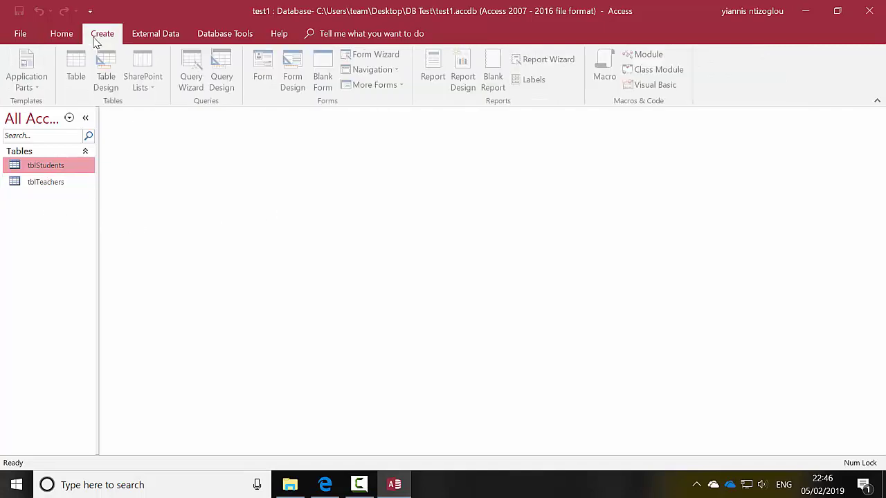
left_click(78, 76)
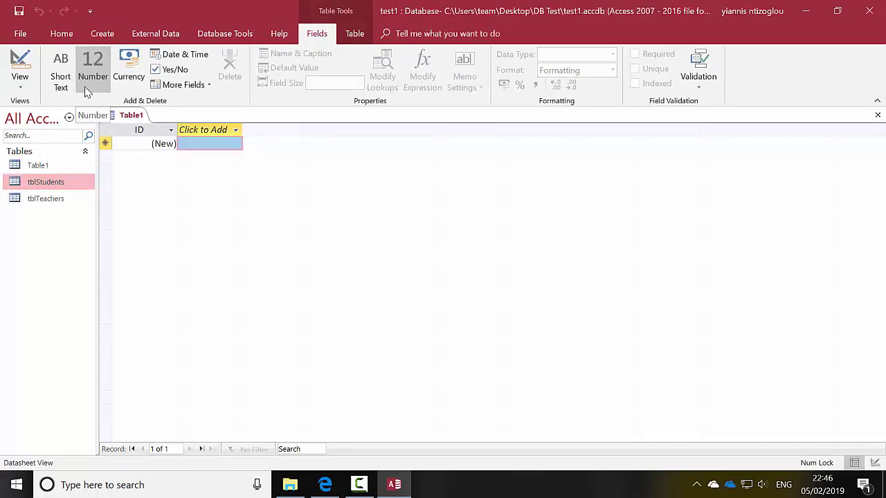
left_click(18, 14)
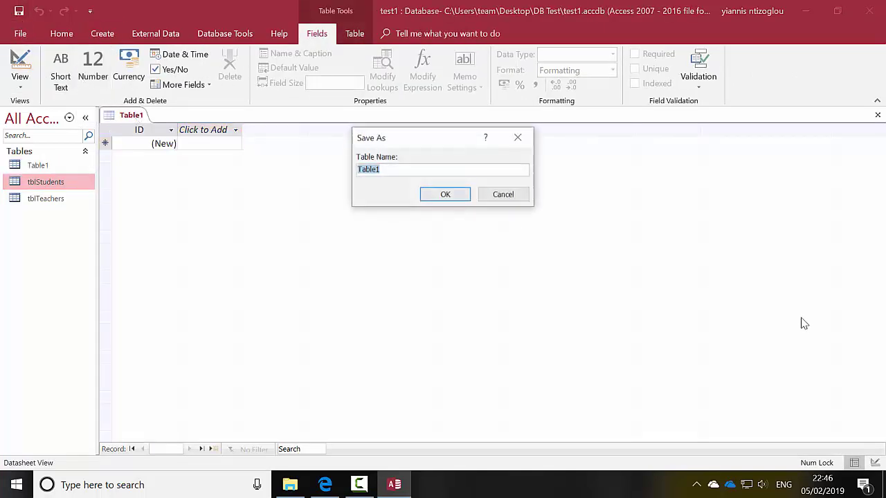
type("tblStudents-Staff")
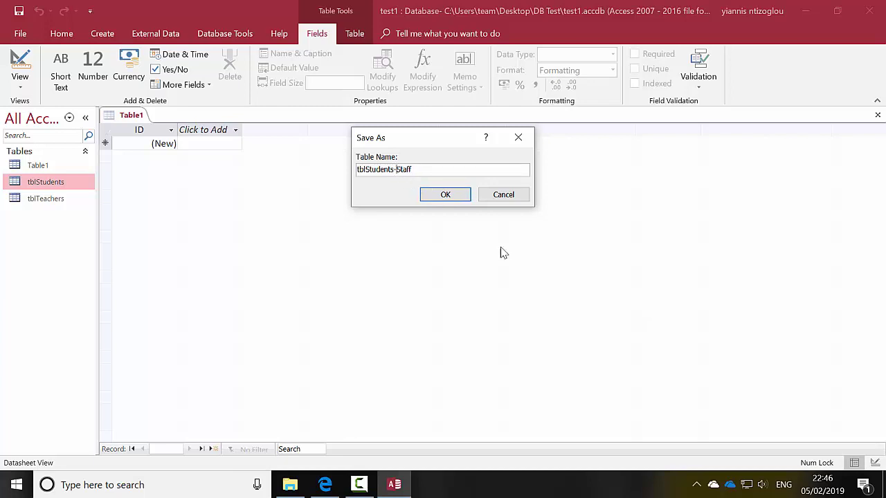
type("bl")
left_click(449, 194)
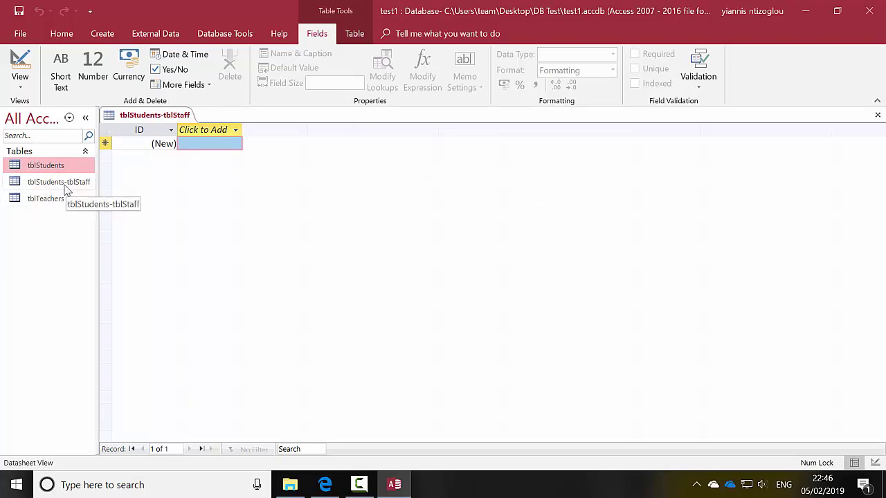
Switch tblStudents-tblStaff to Design View and add a Students_ID_FK field with the Number data type.
left_click(20, 84)
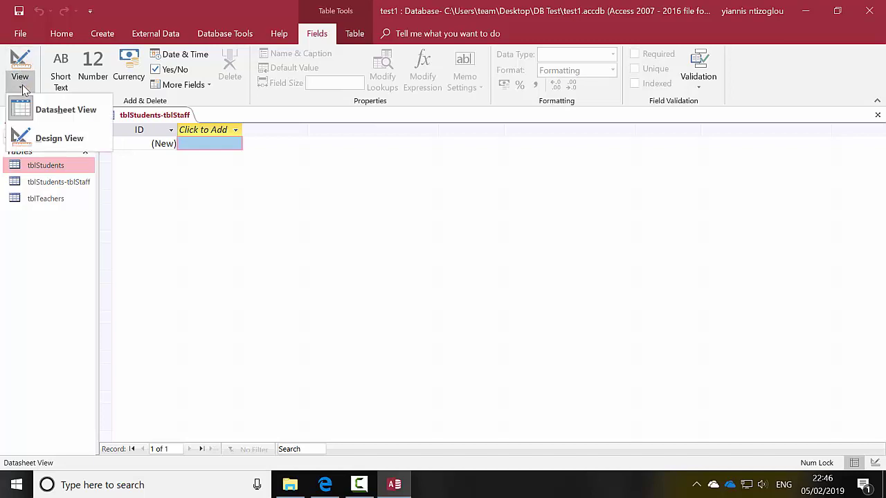
left_click(41, 131)
left_click(138, 158)
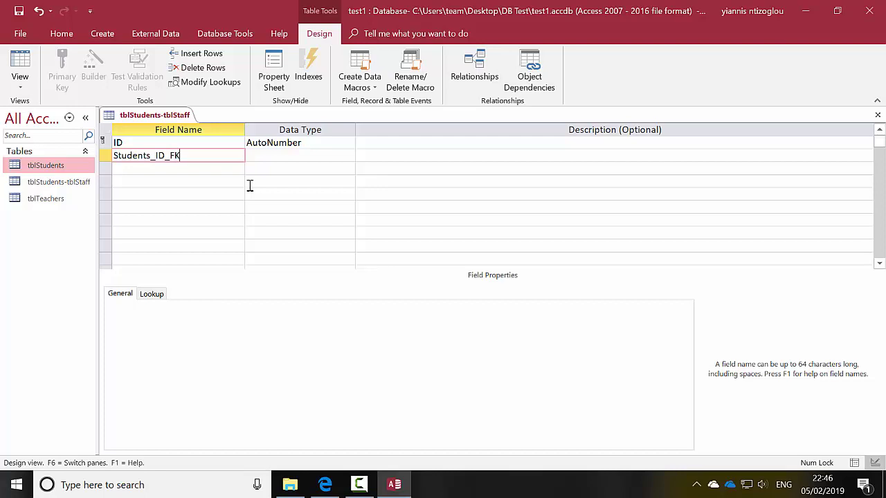
left_click(281, 158)
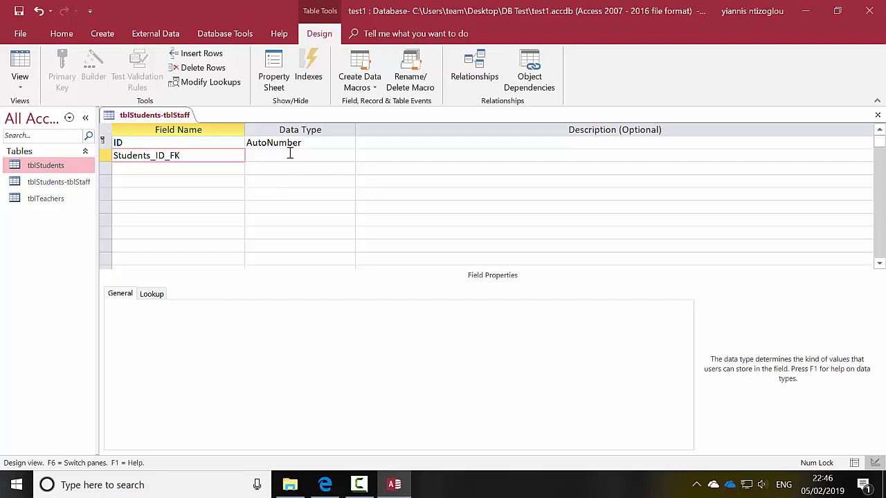
left_click(348, 156)
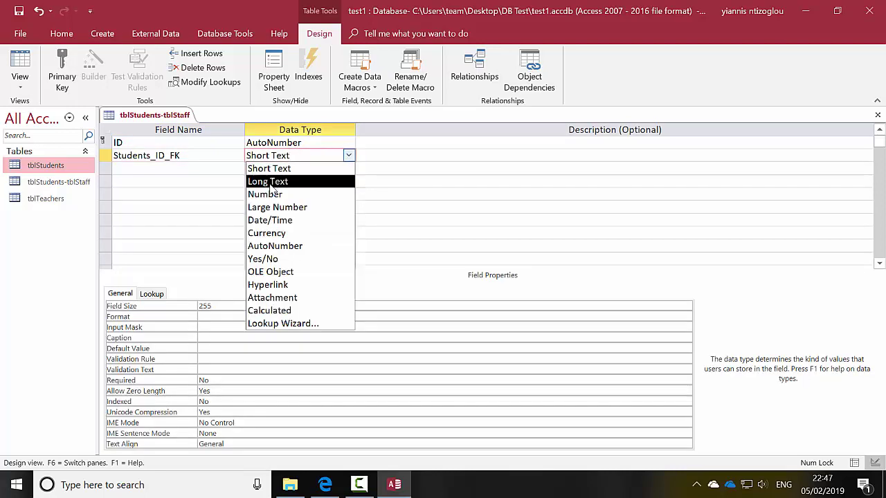
left_click(267, 194)
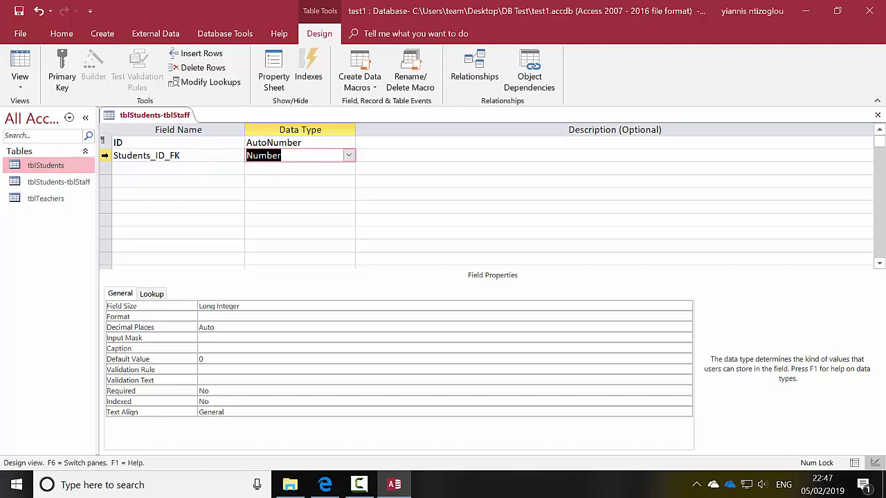
Copy the Students_ID_FK field row and paste it into the empty row below.
left_click(119, 168)
left_click(105, 155)
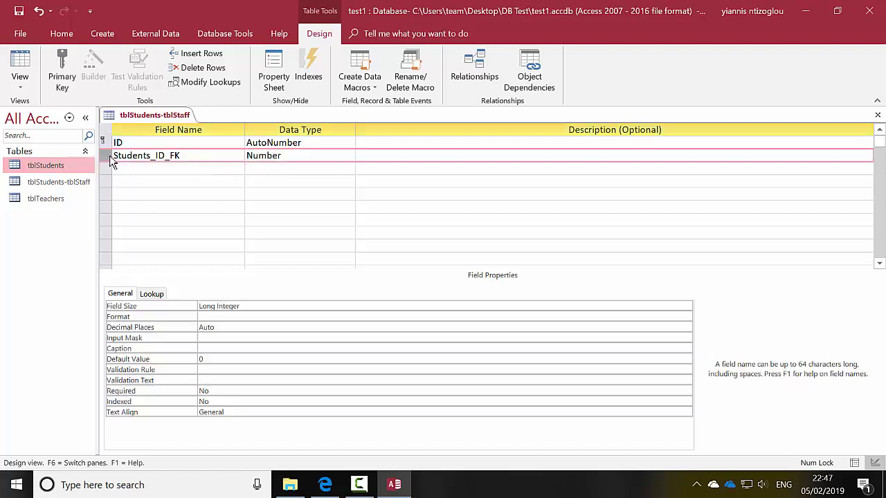
right_click(111, 160)
left_click(129, 199)
left_click(104, 169)
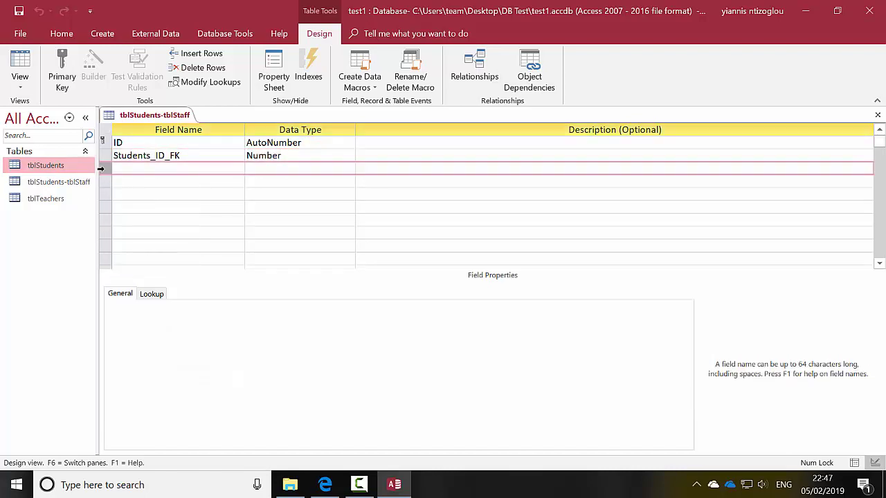
right_click(103, 171)
left_click(132, 229)
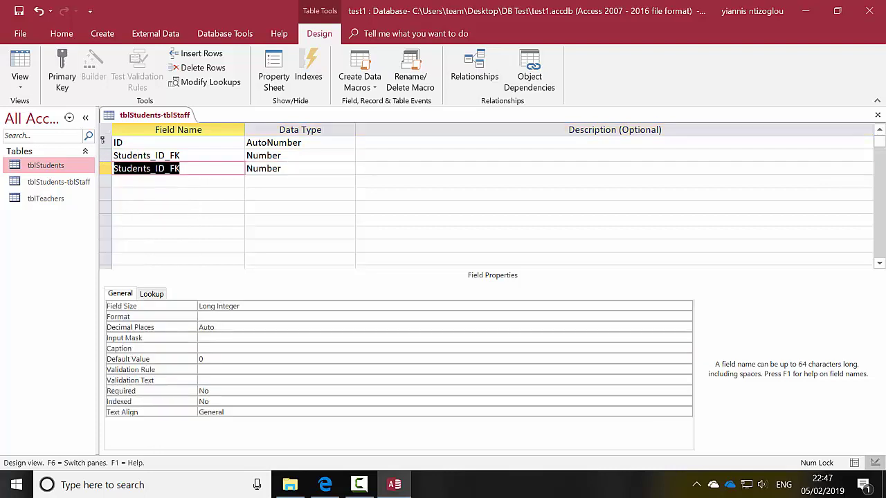
Rename the duplicated Students_ID_FK field to Teachers_ID_FK, then save the table and show it in Datasheet View.
left_click_drag(150, 170, 2, 169)
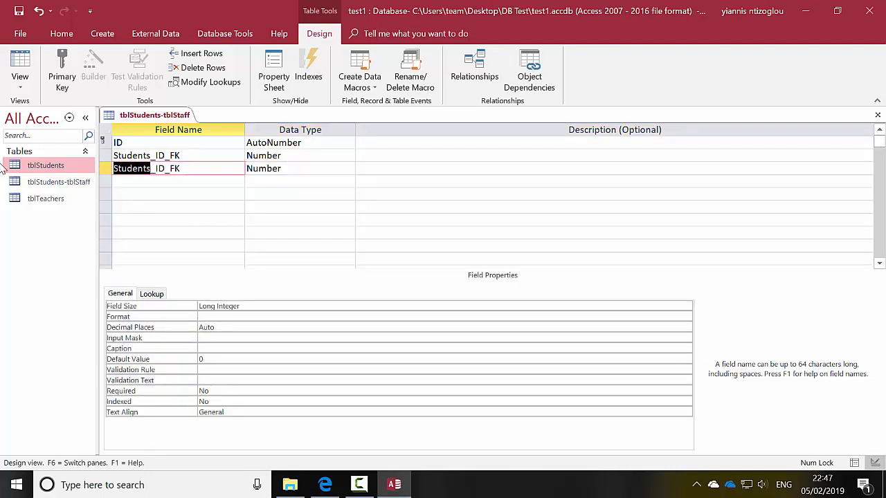
type("Teachers")
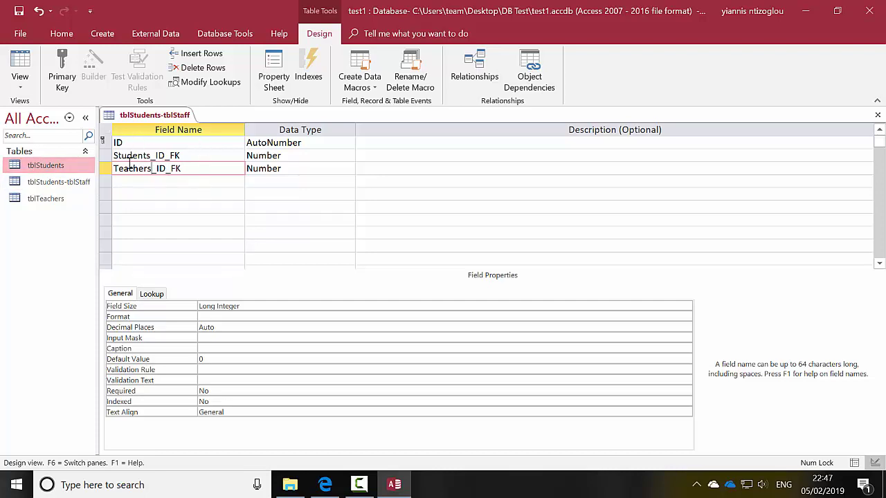
left_click(20, 65)
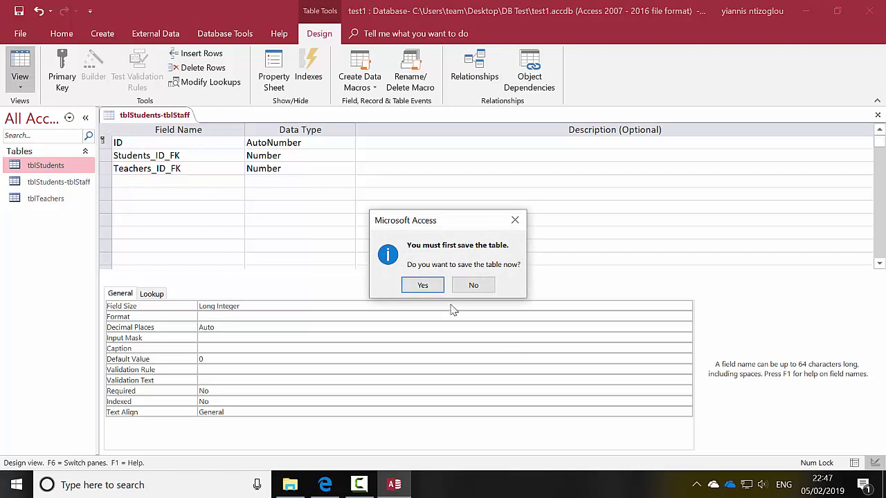
left_click(422, 285)
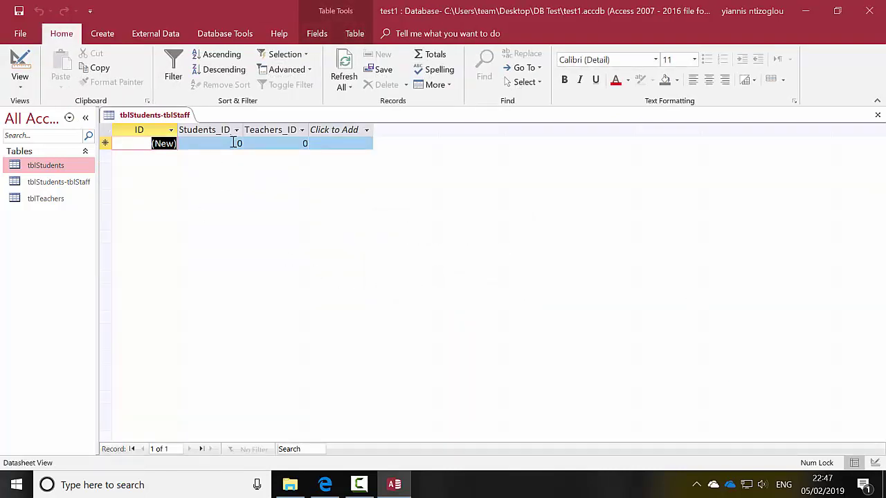
Collapse the Click to Add column in tblStudents-tblStaff, then open tblTeachers and collapse the same column there.
key("Tab")
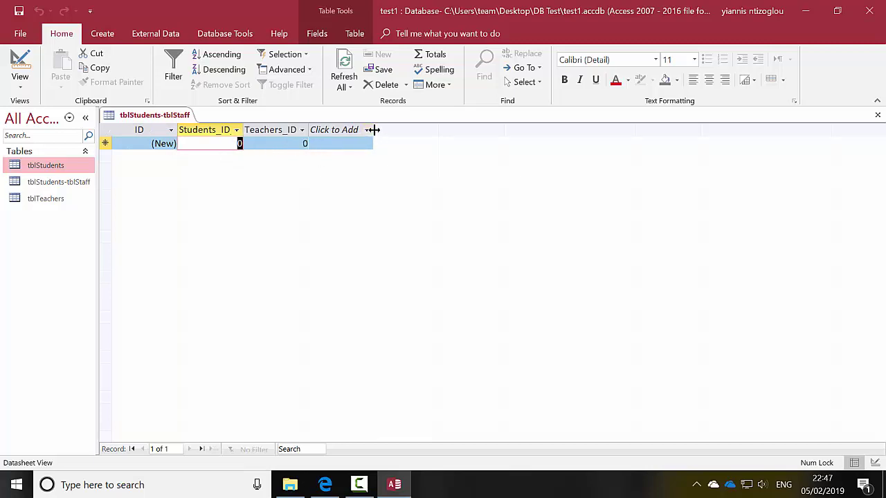
left_click_drag(370, 129, 256, 125)
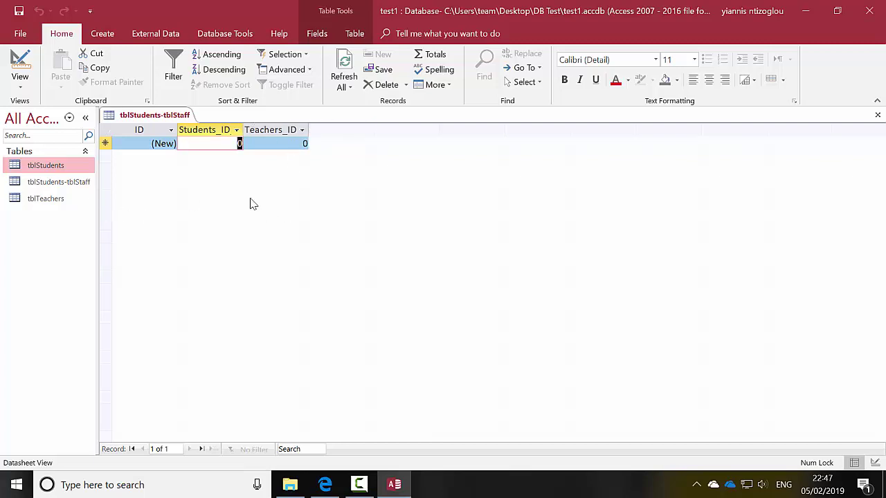
double_click(40, 199)
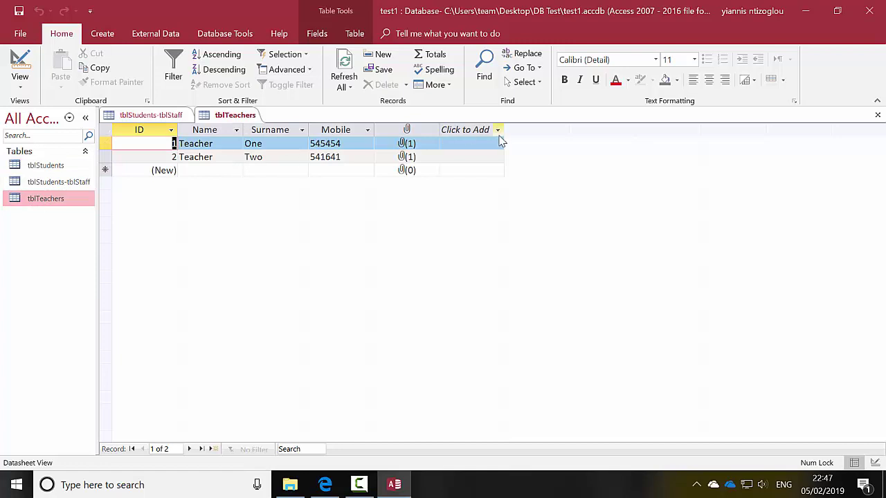
left_click_drag(452, 129, 427, 127)
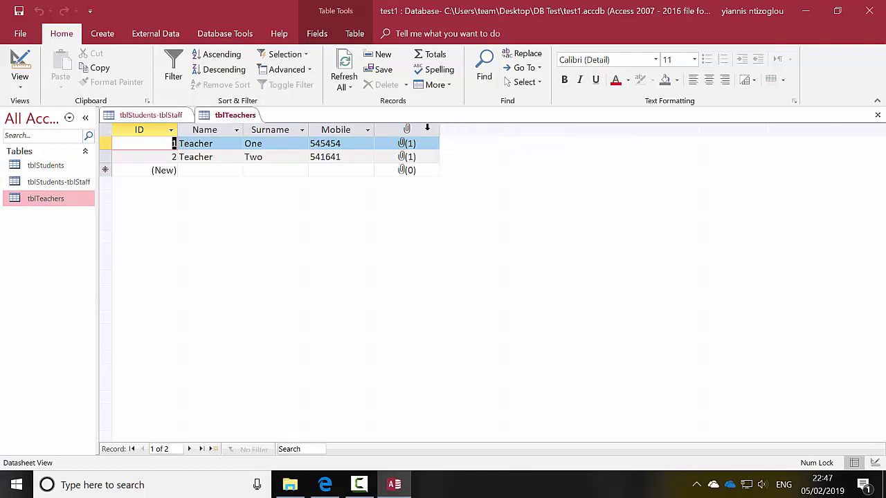
Open the tblStudents table and switch tblStudents-tblStaff to Design View.
double_click(45, 167)
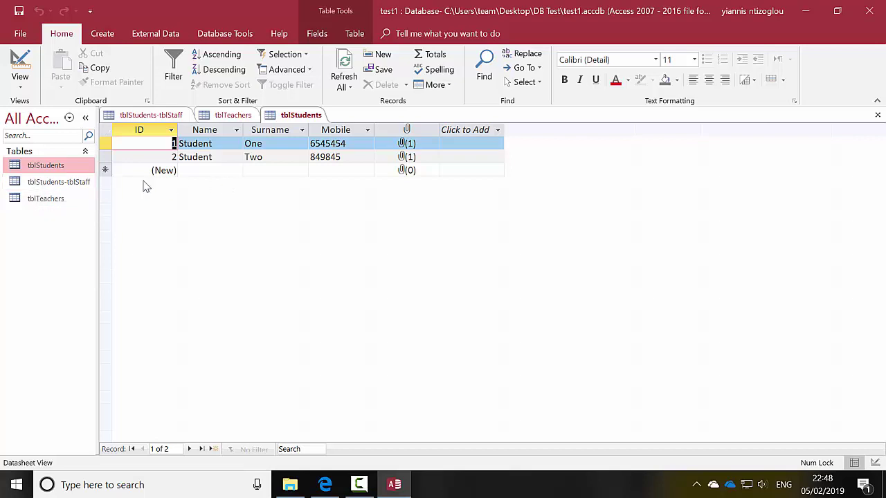
right_click(37, 171)
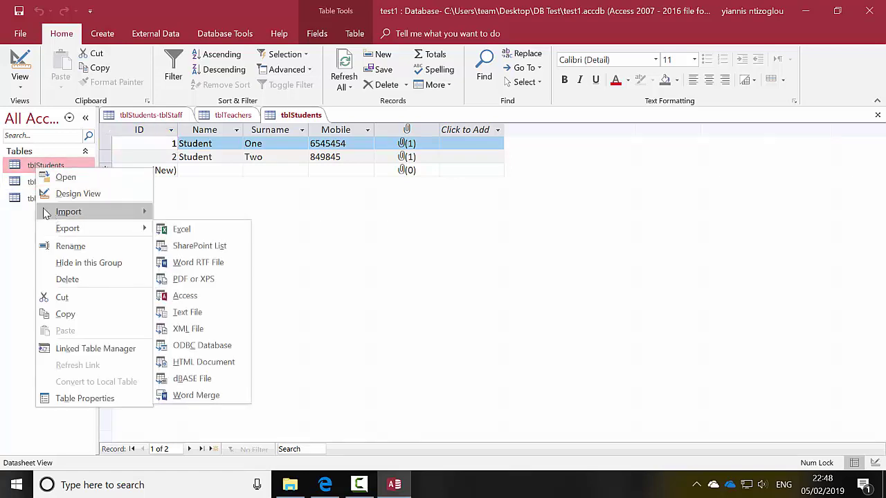
left_click(16, 229)
right_click(33, 191)
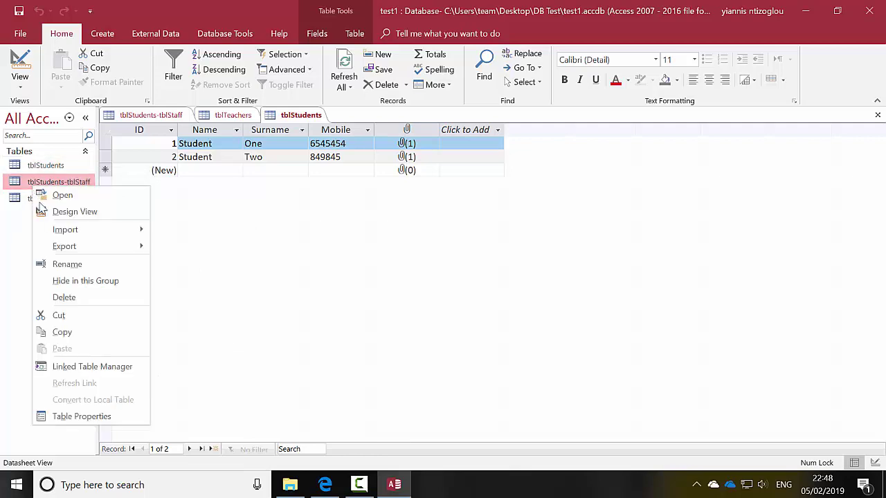
left_click(74, 213)
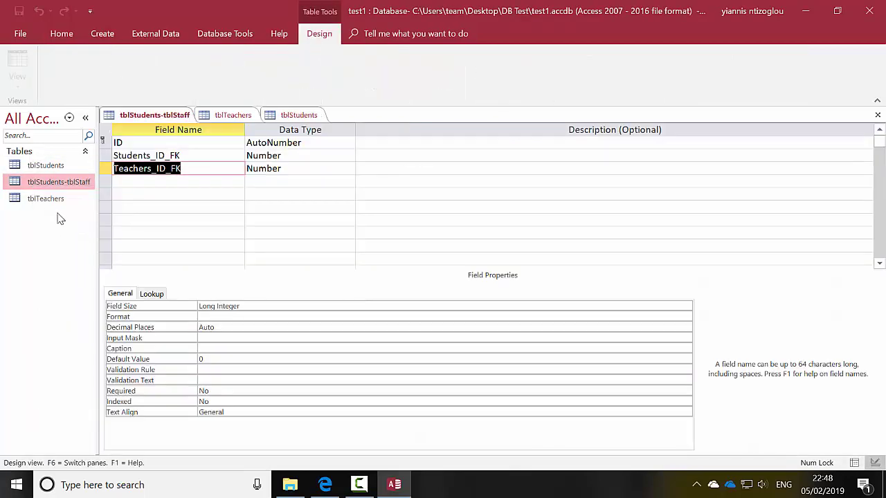
Change the Students_ID_FK data type to Short Text, then close tblStudents-tblStaff and save its design changes.
left_click(313, 158)
left_click(350, 156)
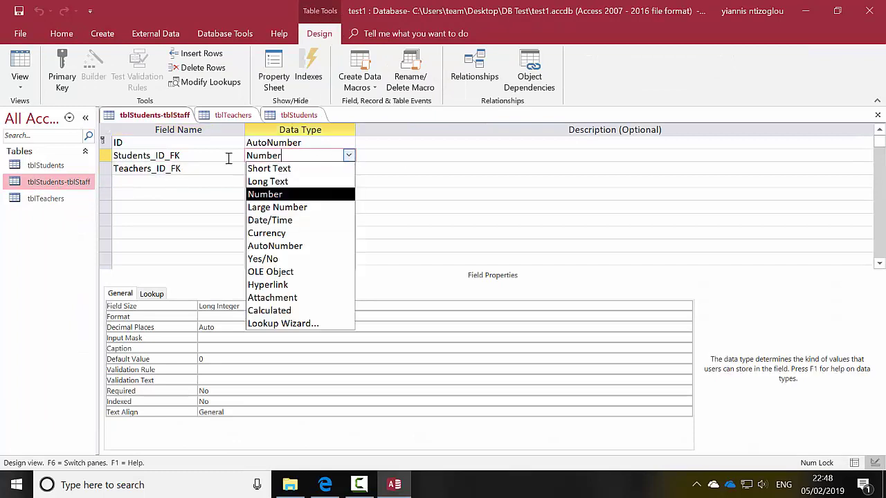
left_click(263, 169)
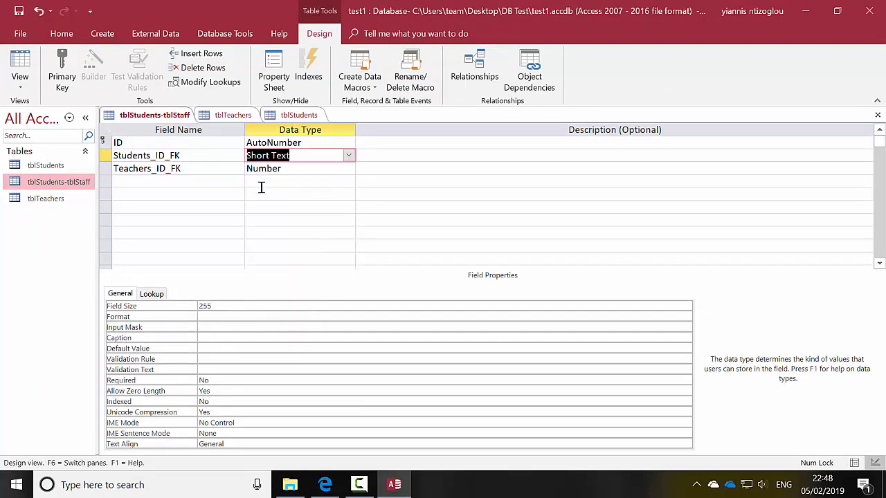
left_click(877, 115)
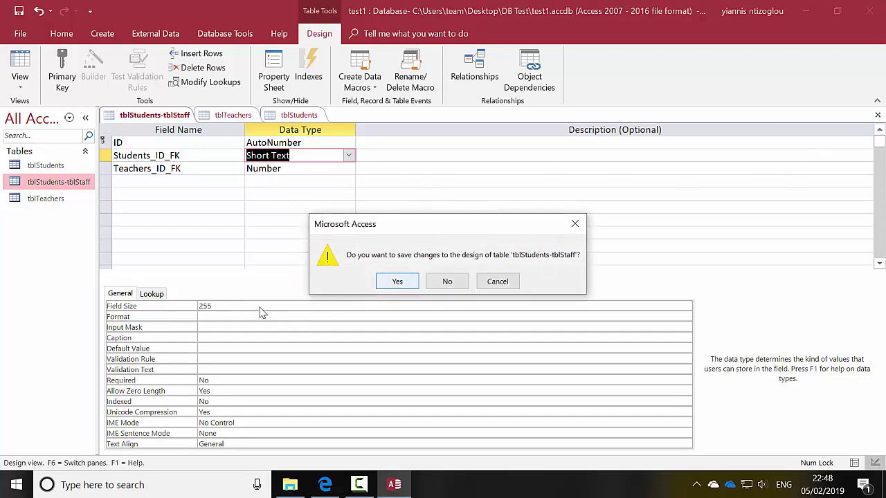
left_click(395, 283)
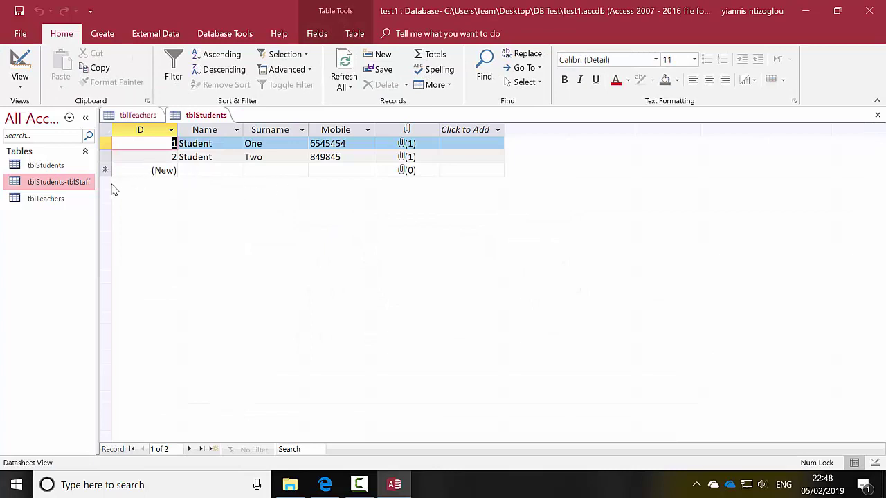
Reopen tblStudents-tblStaff and add a first record with 0 in the Students_ID_FK column.
double_click(47, 182)
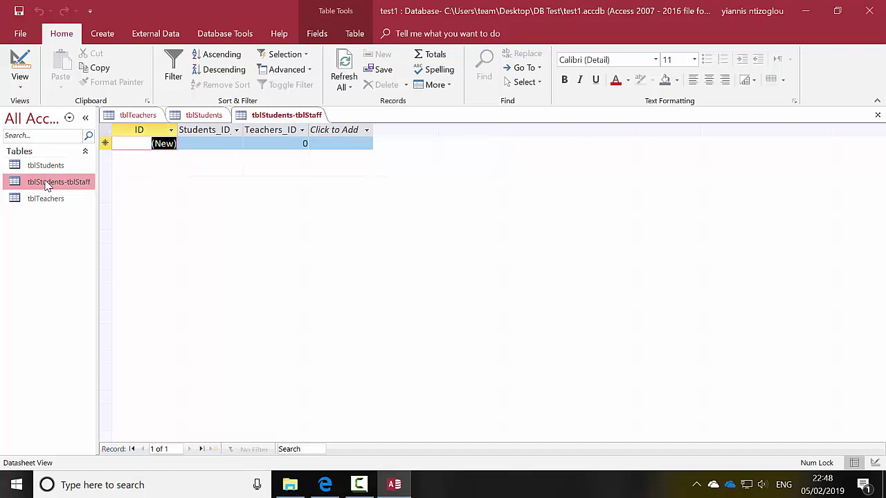
left_click(224, 142)
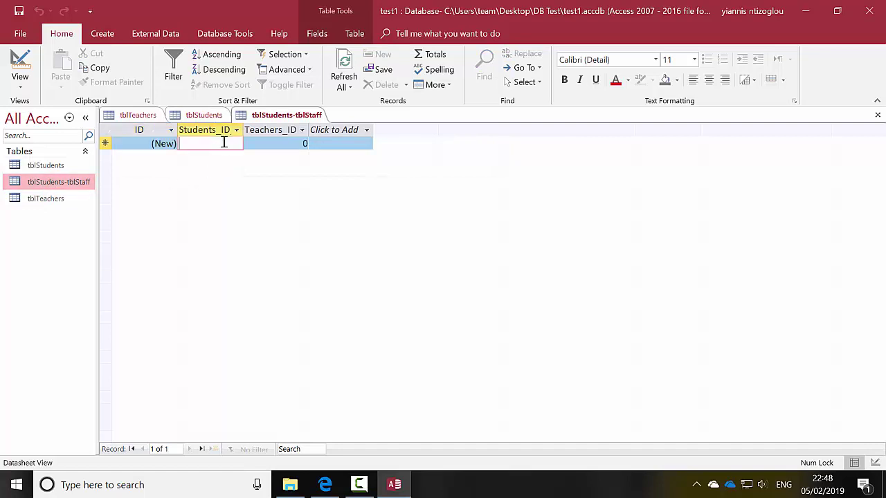
left_click(305, 143)
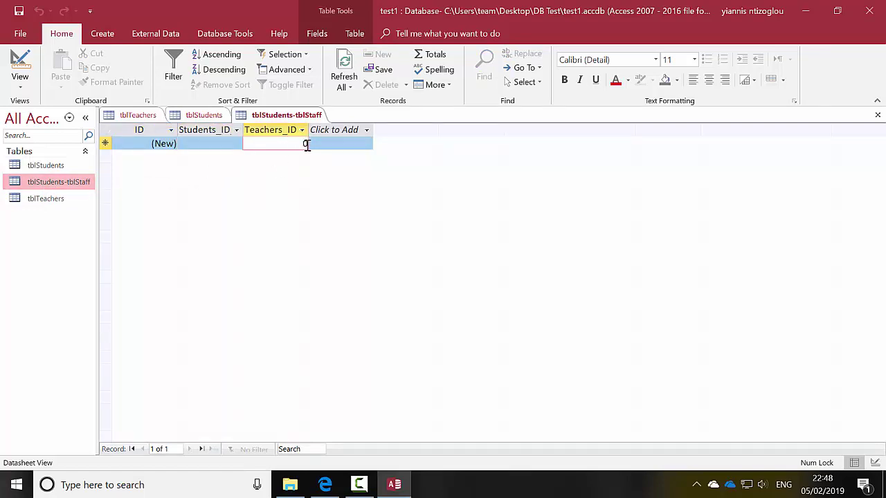
left_click(211, 144)
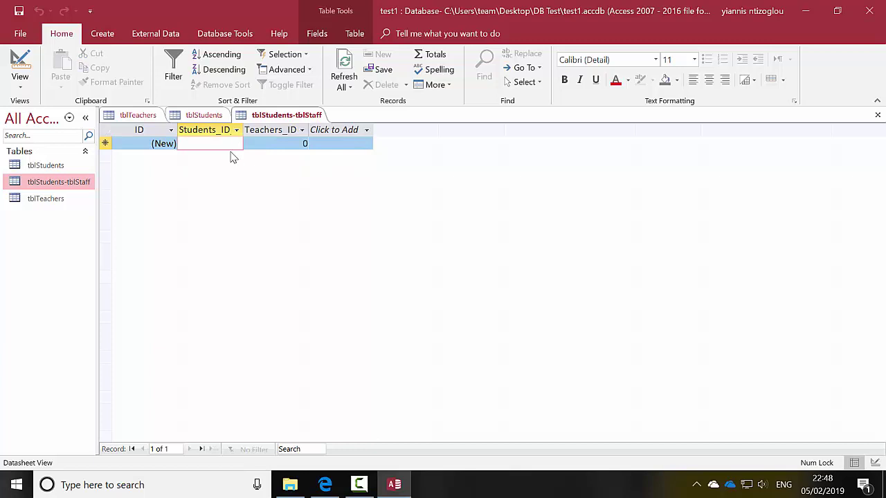
type("0")
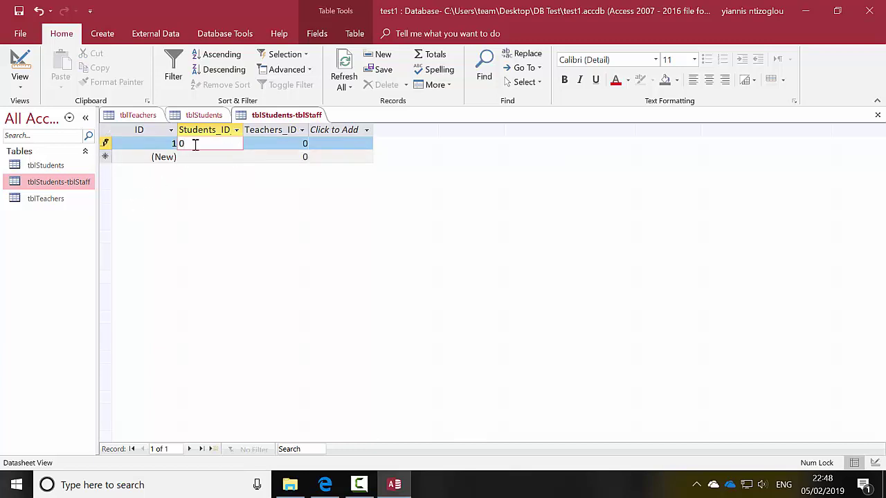
left_click(280, 142)
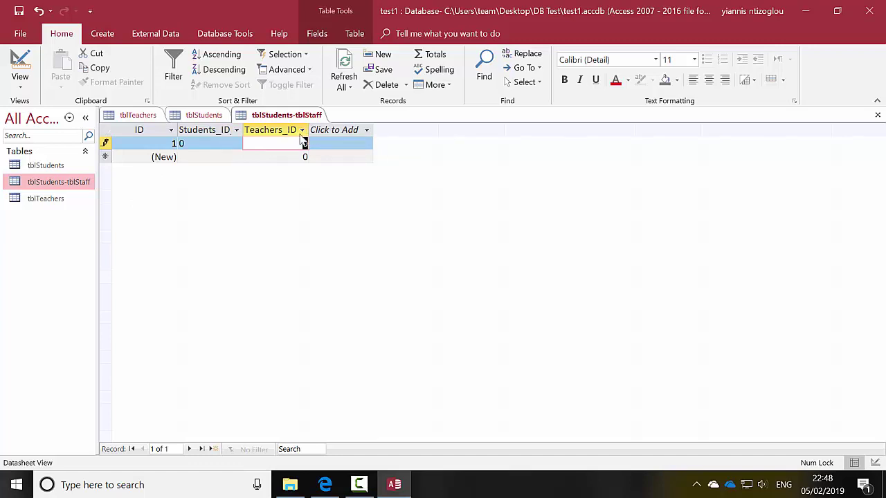
left_click(200, 157)
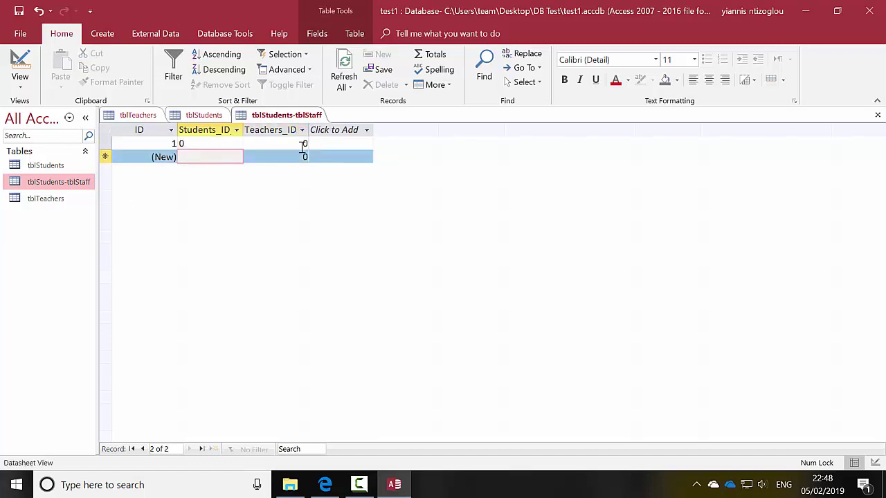
Examine the records and ID values in the tblTeachers and tblStudents tables.
double_click(48, 166)
double_click(44, 199)
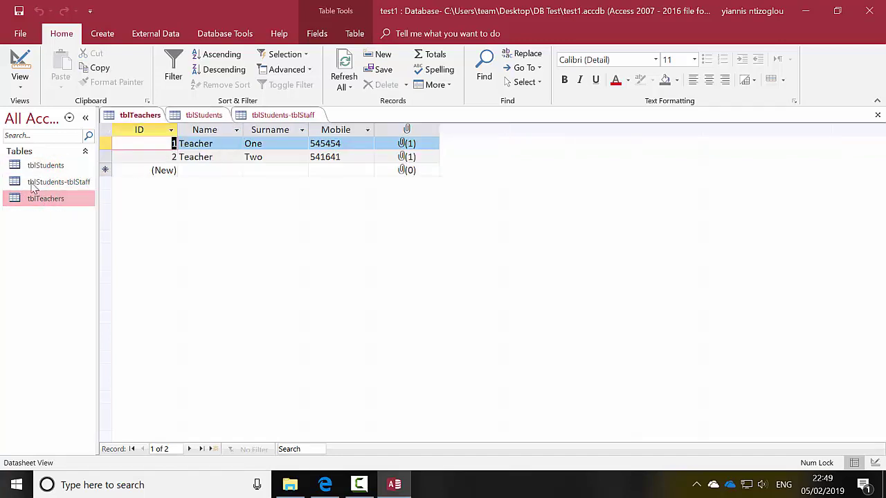
double_click(50, 166)
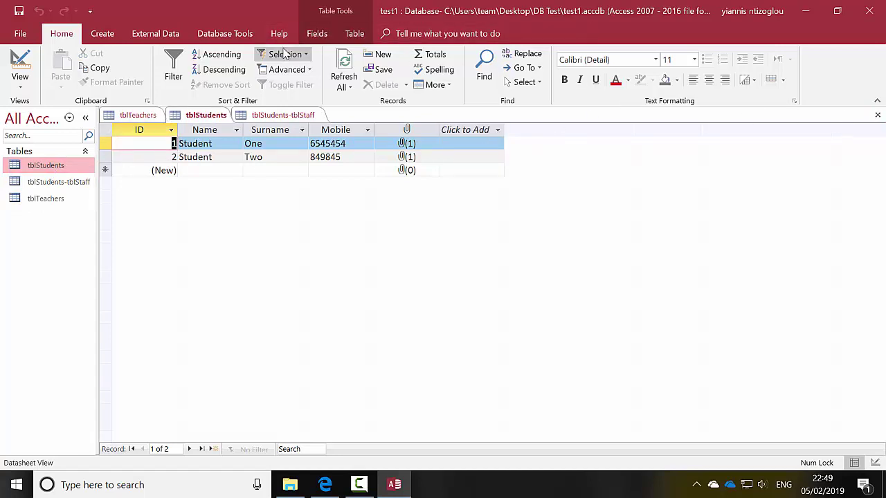
Open the Relationships window and add tblStudents, tblStudents-tblStaff and tblTeachers to the layout.
left_click(220, 34)
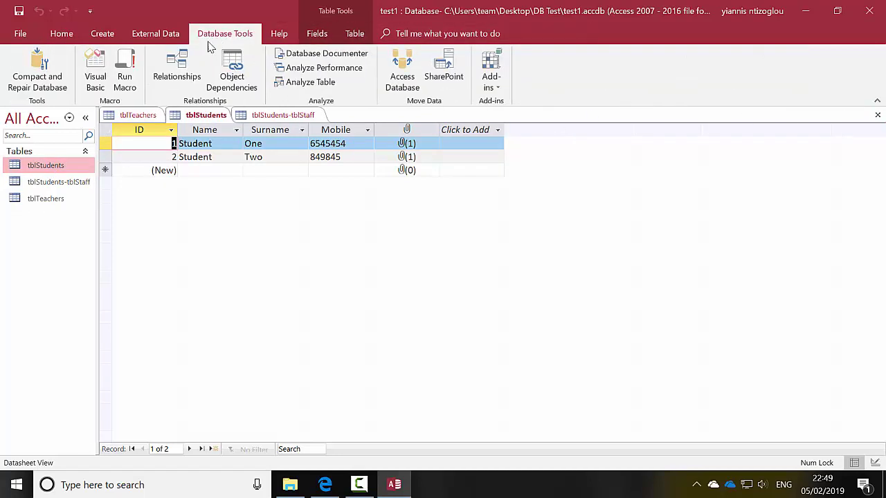
left_click(177, 73)
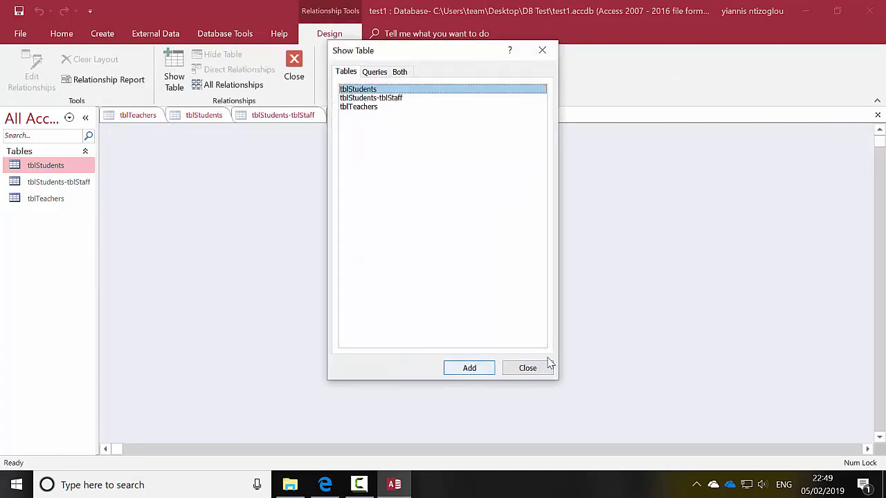
double_click(372, 91)
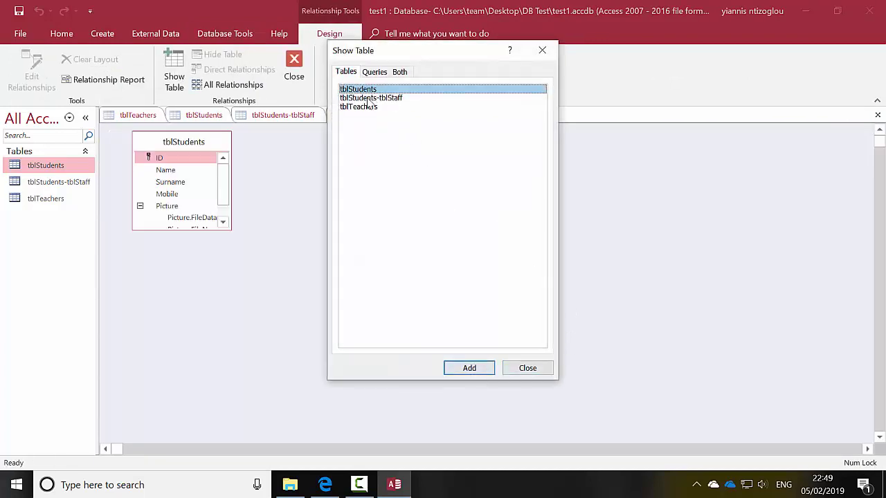
double_click(366, 99)
double_click(363, 107)
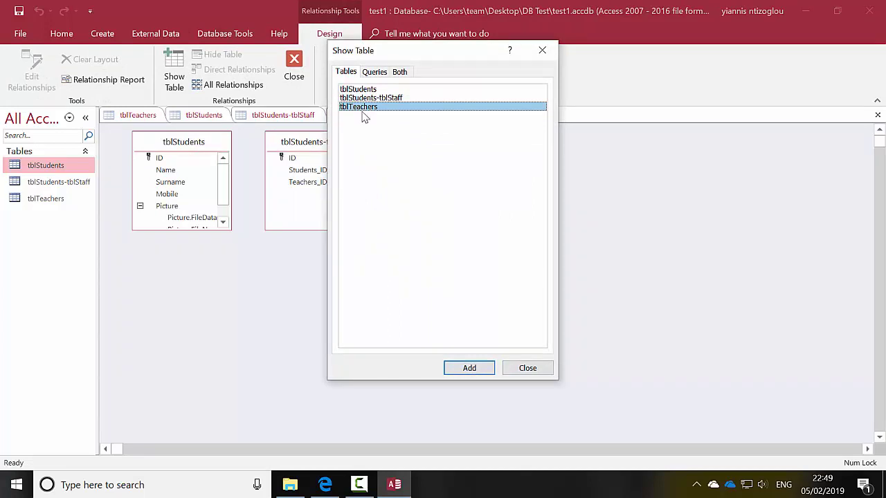
left_click(528, 368)
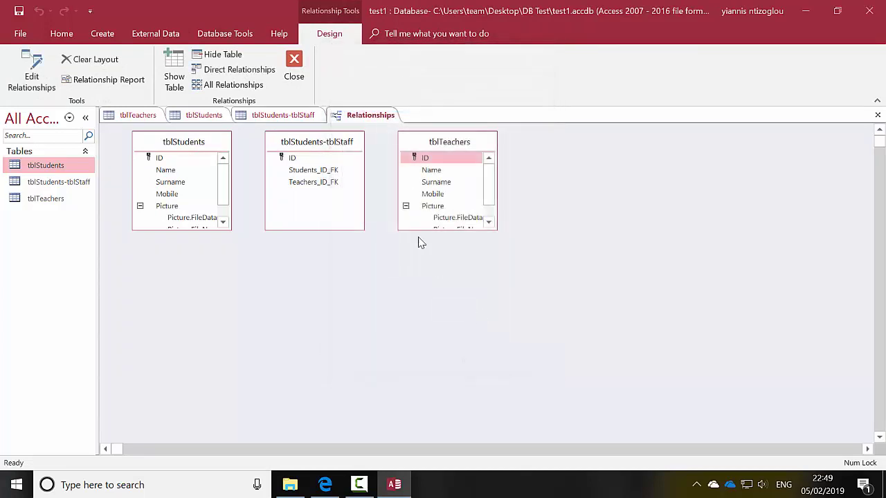
Lengthen the tblTeachers and tblStudents boxes in the relationship diagram so that all their fields fit.
left_click_drag(437, 230, 455, 301)
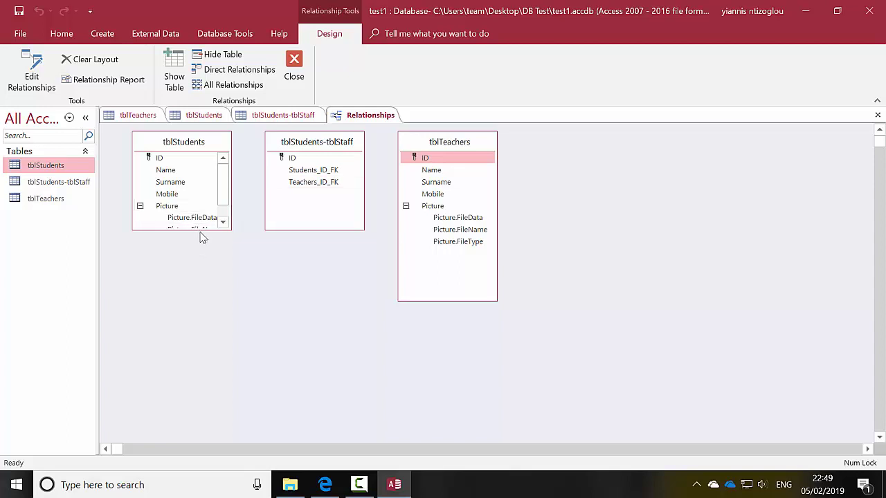
left_click_drag(200, 231, 197, 293)
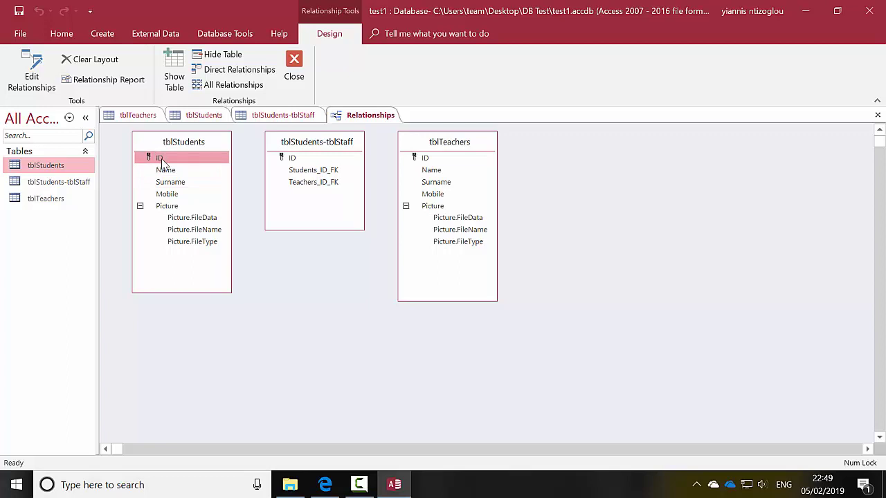
left_click_drag(158, 165, 314, 179)
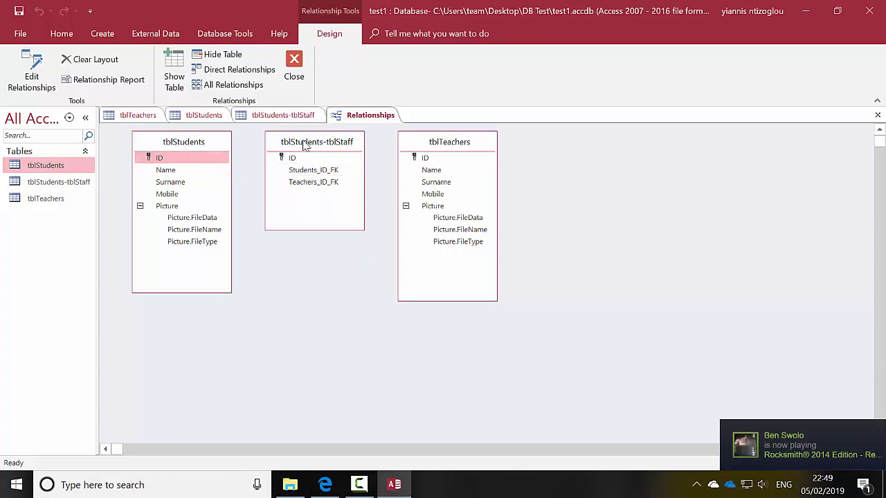
left_click(302, 158)
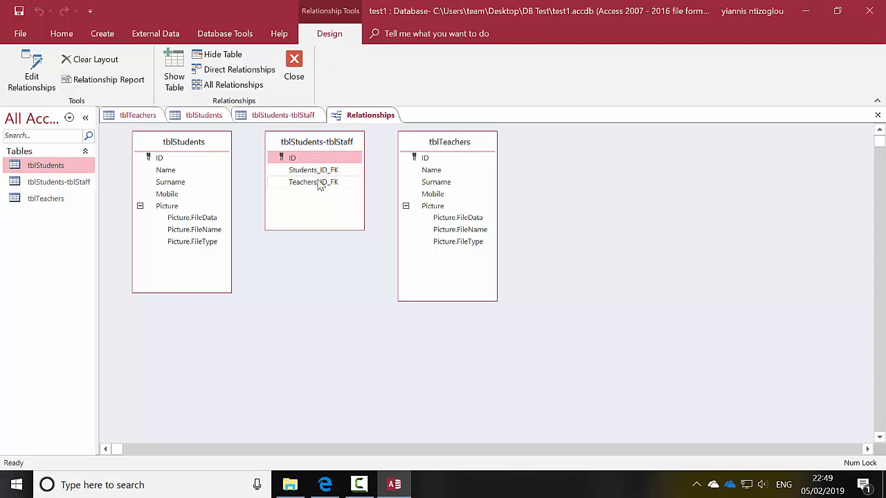
left_click_drag(309, 182, 444, 156)
left_click_drag(335, 188, 405, 144)
Relate the tblStudents ID to Students_ID_FK in tblStudents-tblStaff and try to enforce referential integrity on that relationship.
left_click_drag(144, 154, 302, 173)
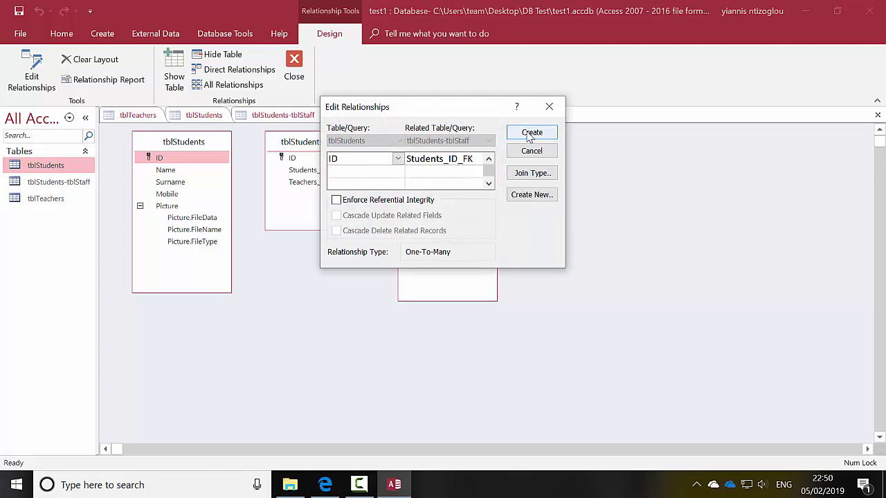
left_click(531, 132)
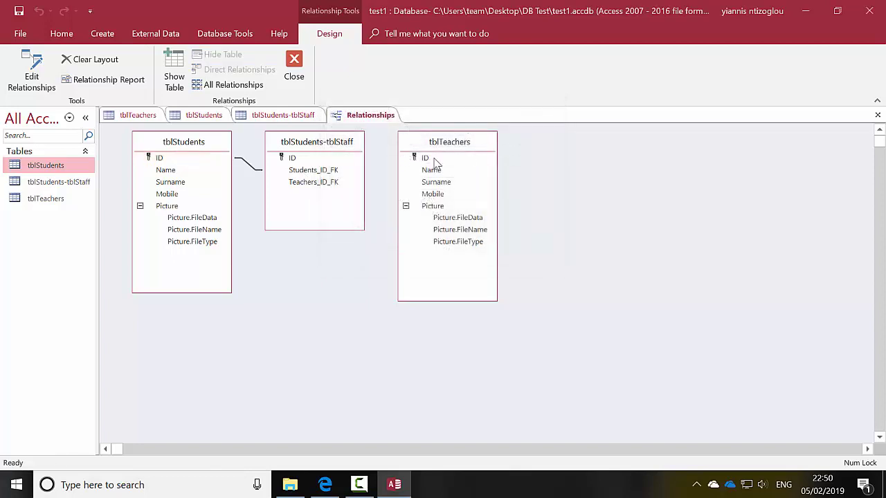
left_click(257, 171)
right_click(253, 171)
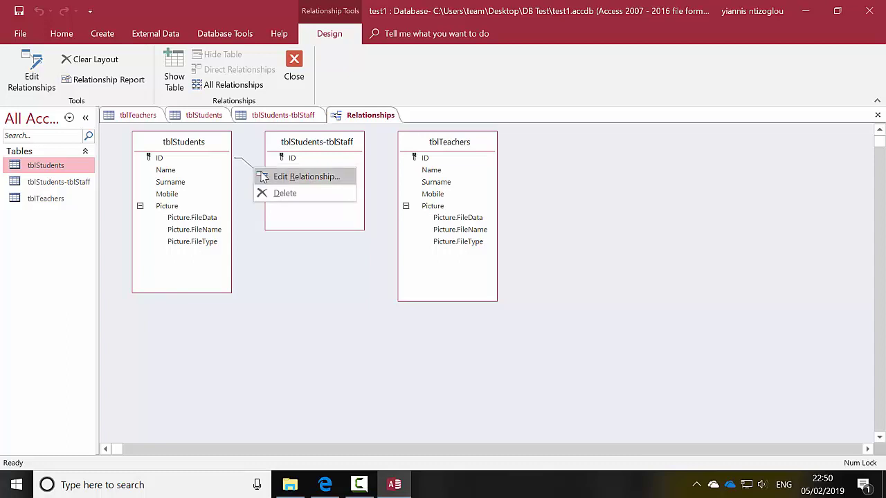
left_click(271, 178)
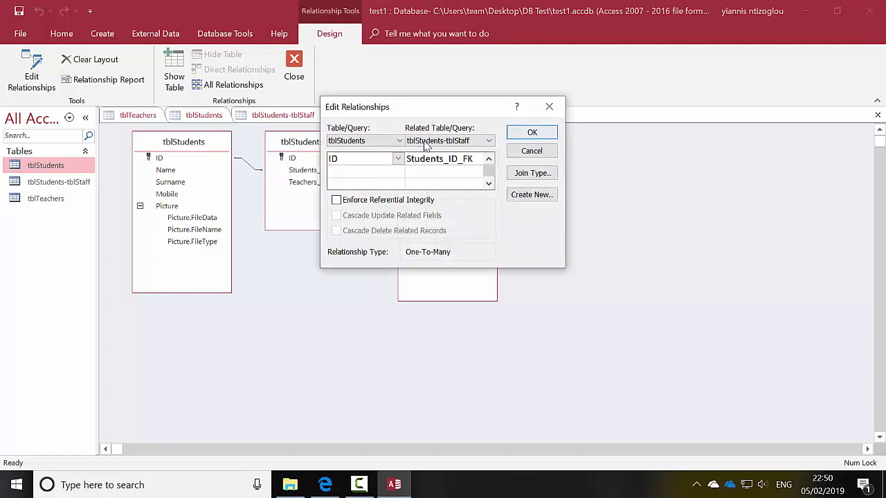
left_click(337, 201)
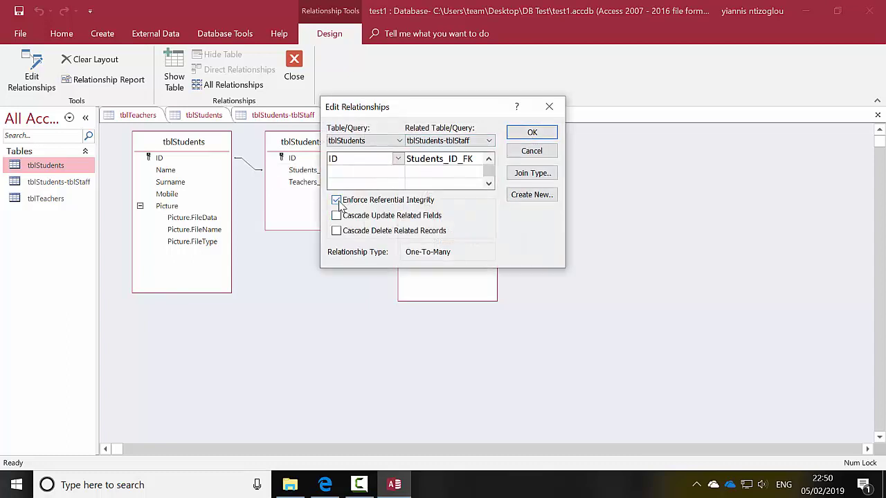
left_click(525, 137)
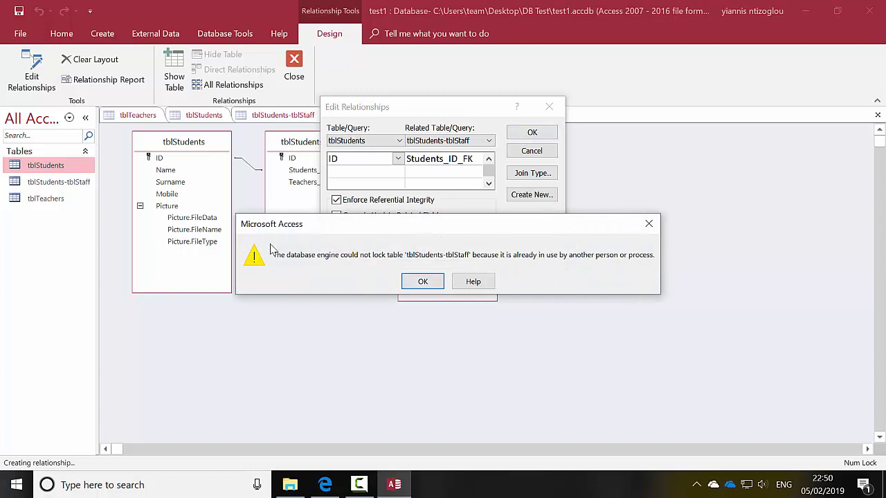
left_click(420, 284)
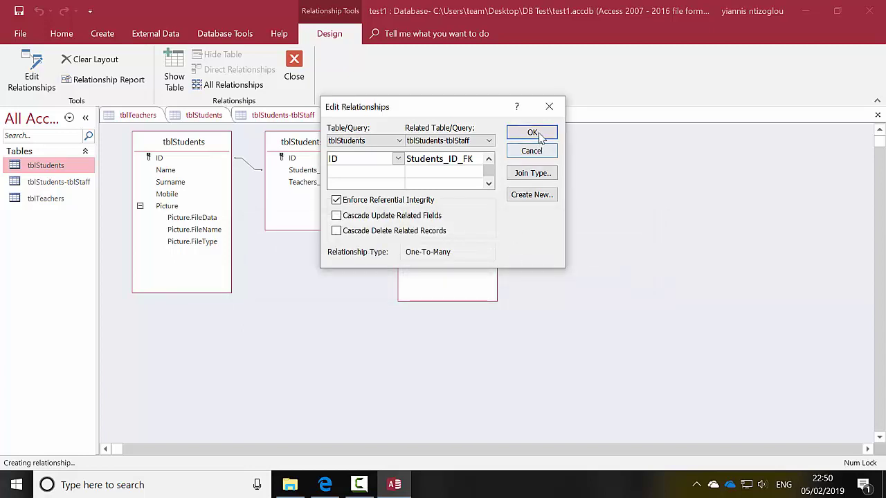
left_click(530, 150)
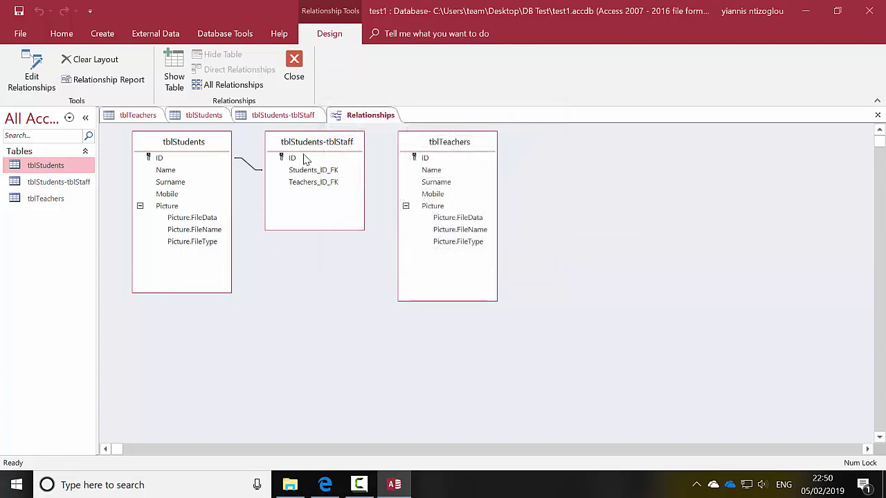
Delete the relationship between tblStudents and tblStudents-tblStaff.
right_click(256, 176)
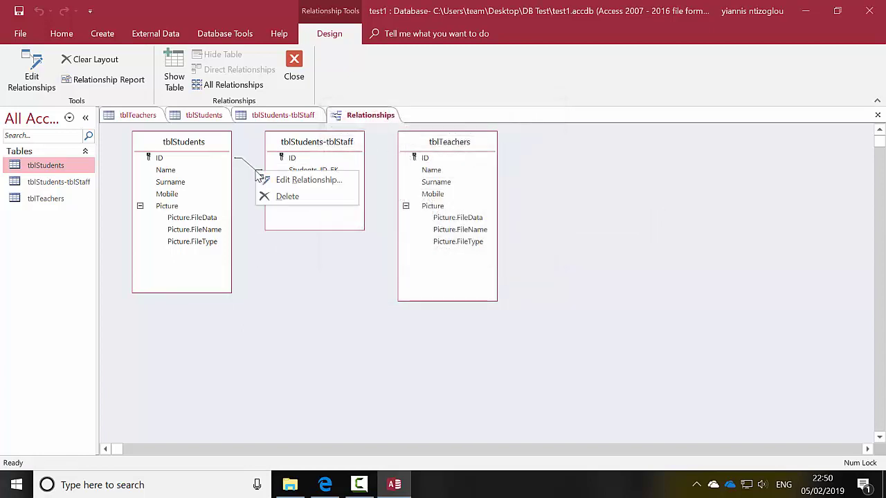
left_click(283, 195)
left_click(422, 281)
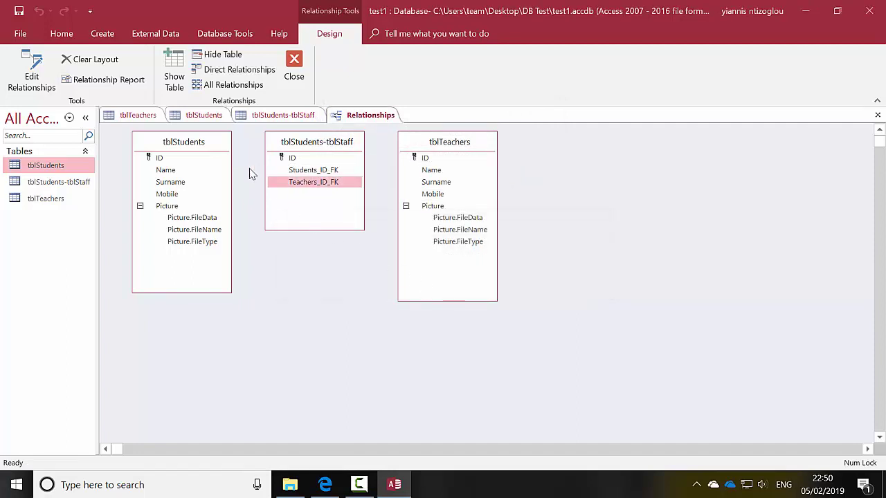
Close the open tblTeachers, tblStudents and tblStudents-tblStaff tables, keeping only the relationship diagram open.
left_click(270, 116)
left_click(208, 115)
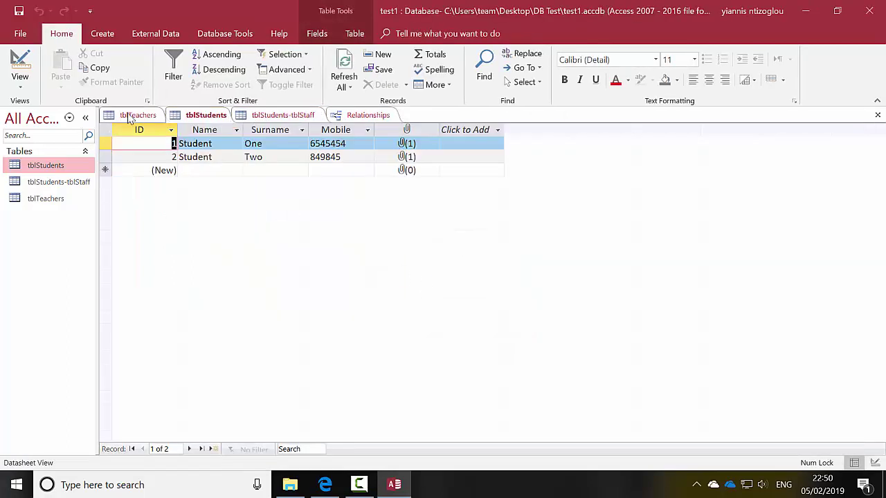
left_click(137, 114)
right_click(136, 116)
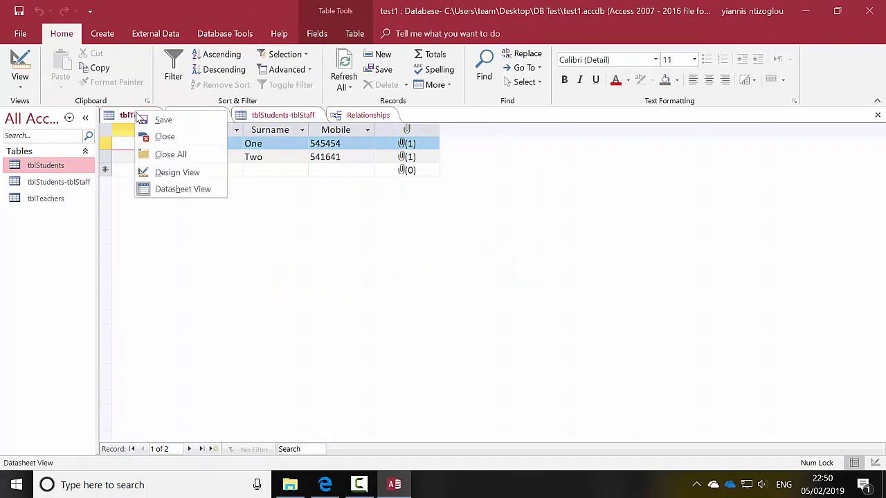
left_click(158, 137)
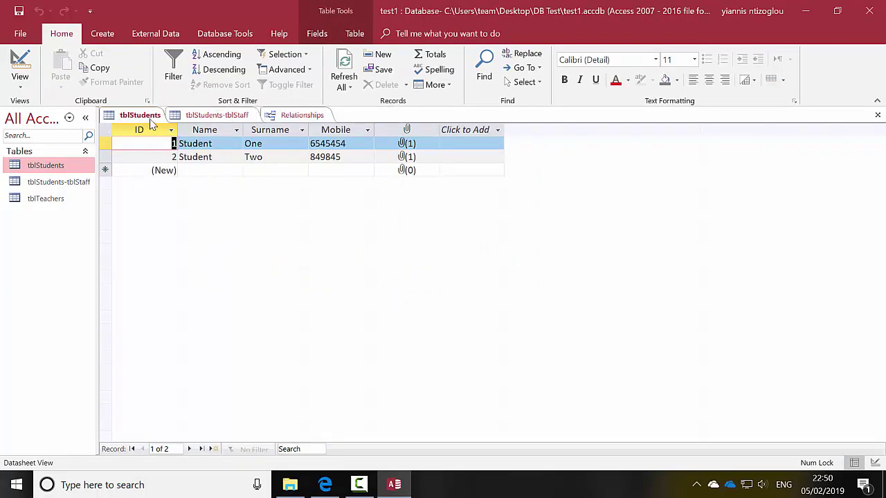
right_click(152, 123)
left_click(162, 144)
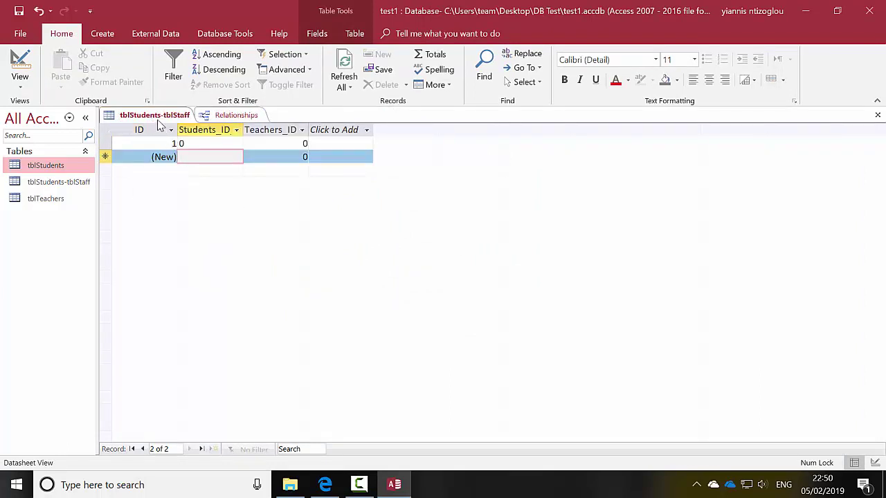
right_click(158, 124)
left_click(184, 147)
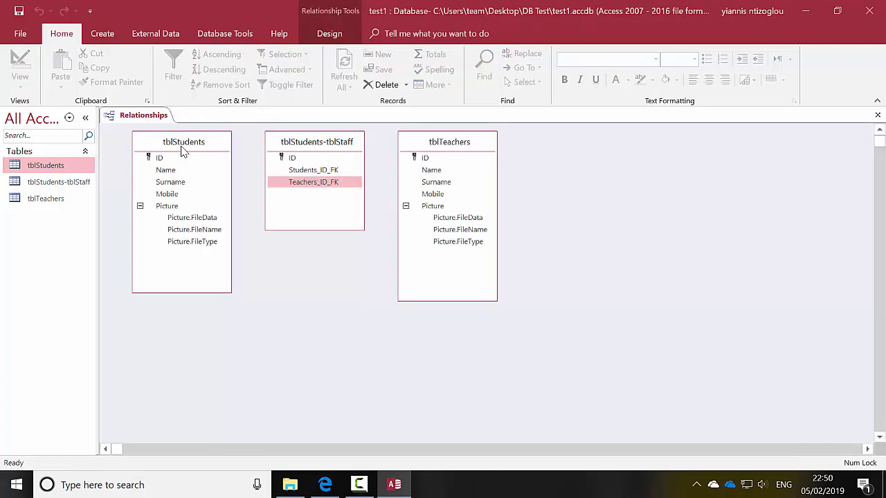
Try to relate the tblStudents ID to Students_ID_FK in tblStudents-tblStaff with referential integrity enforced.
left_click(161, 159)
left_click_drag(160, 160, 299, 174)
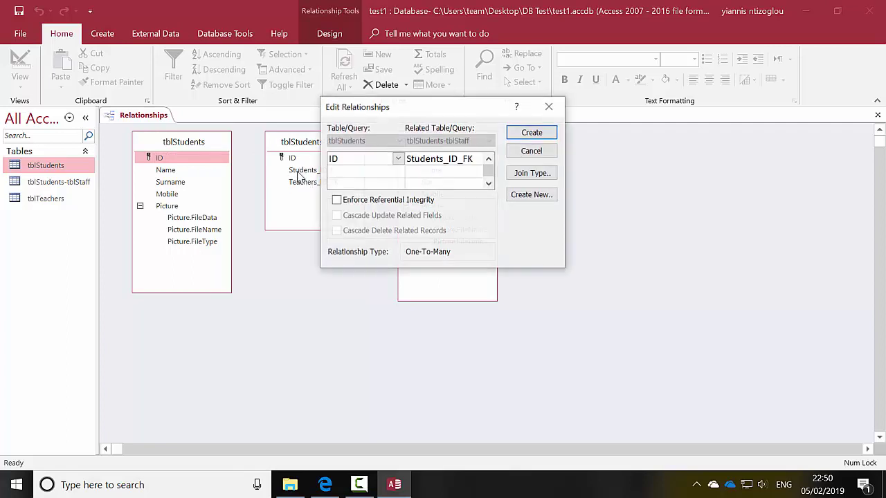
left_click(337, 201)
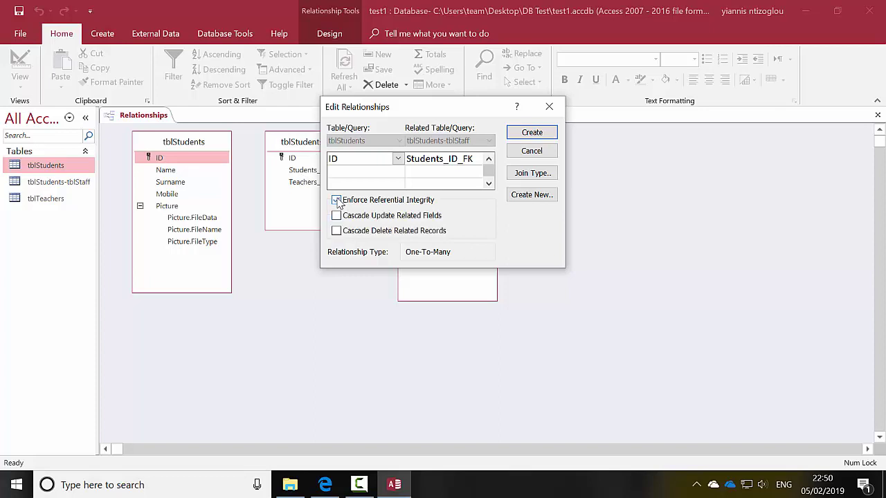
left_click(528, 133)
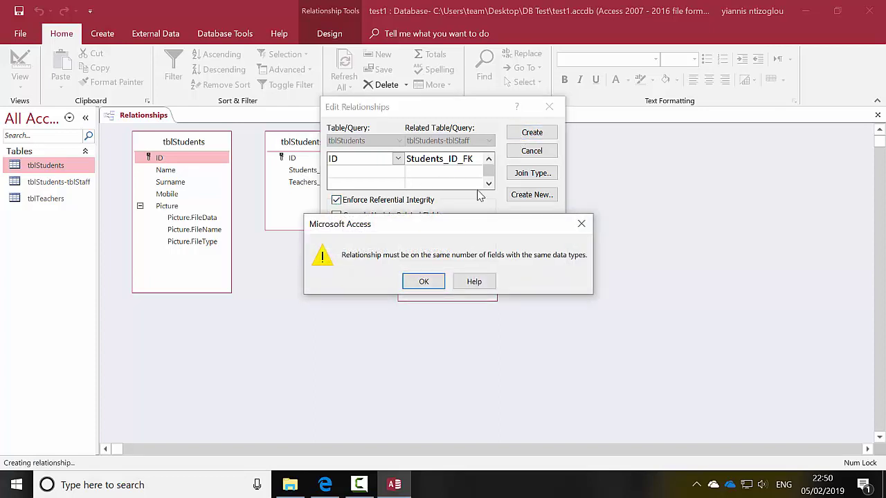
left_click(424, 283)
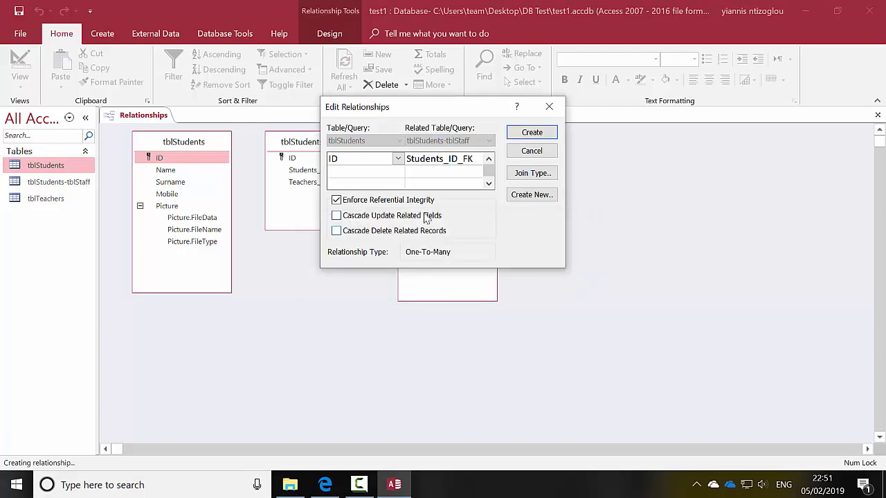
left_click(541, 152)
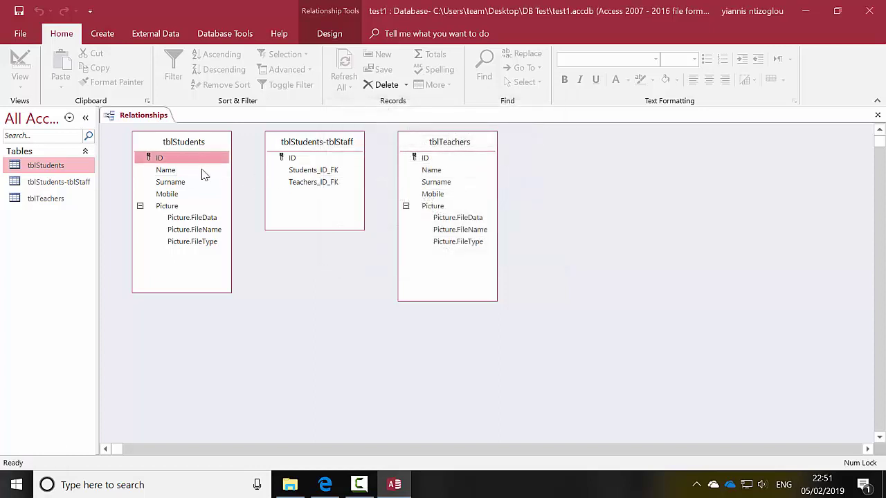
Check the field data types of tblStudents in its table design, then close the design.
right_click(43, 169)
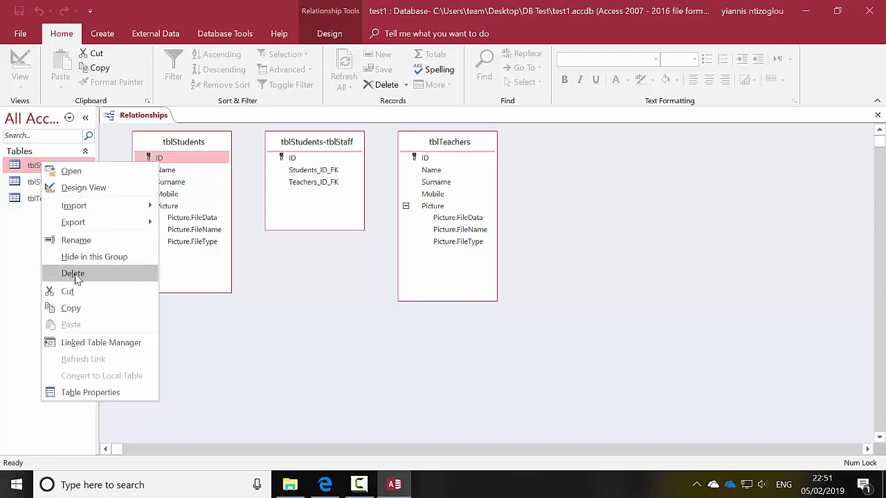
left_click(82, 192)
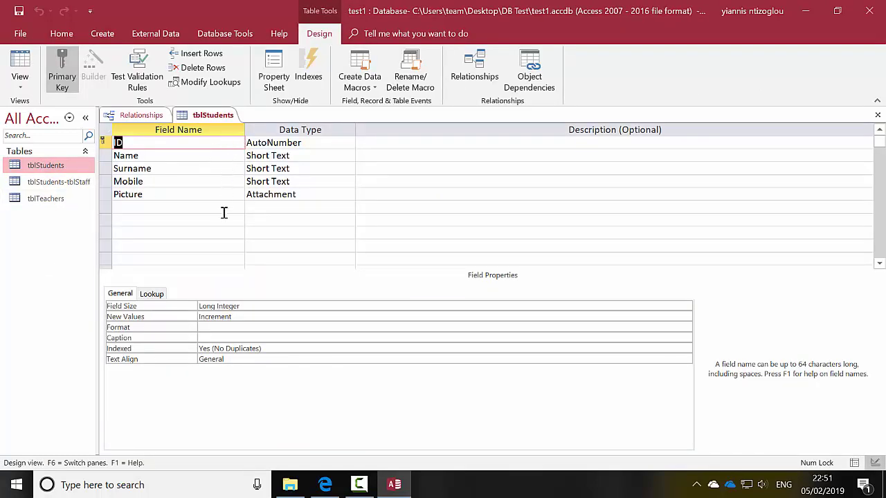
left_click(877, 115)
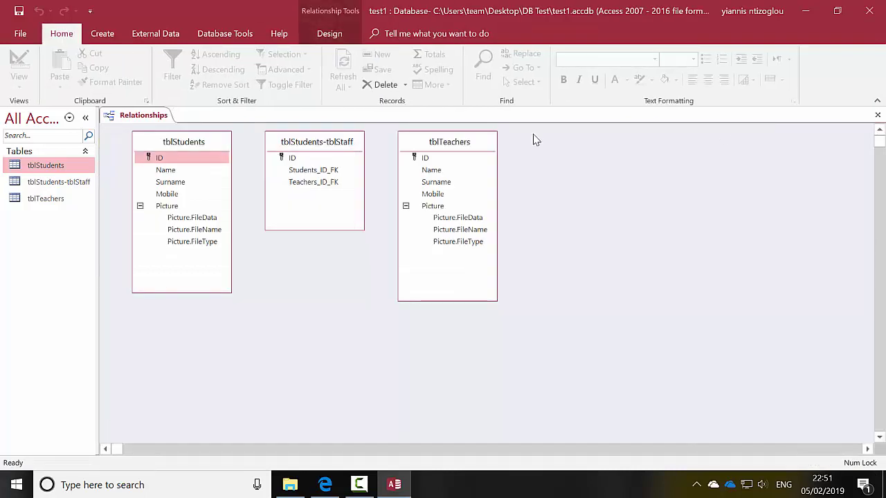
Change the data type of Students_ID_FK in tblStudents-tblStaff to Number and save the table design.
left_click(83, 189)
right_click(83, 189)
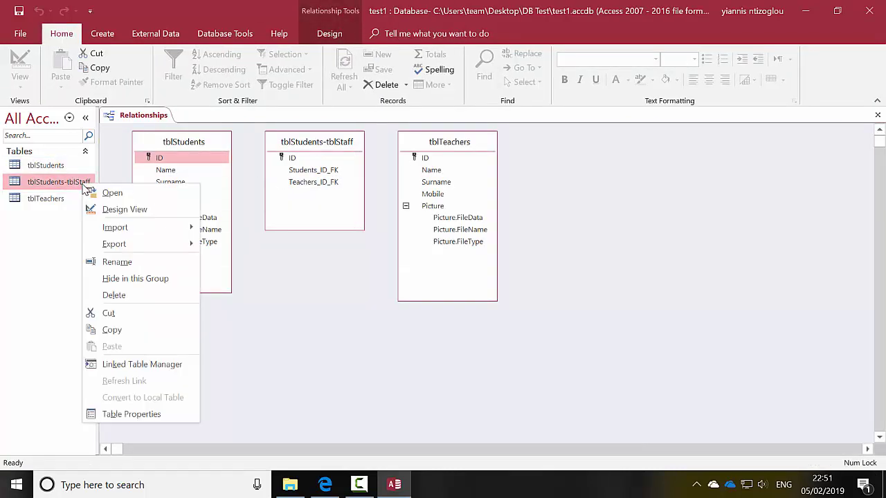
left_click(124, 210)
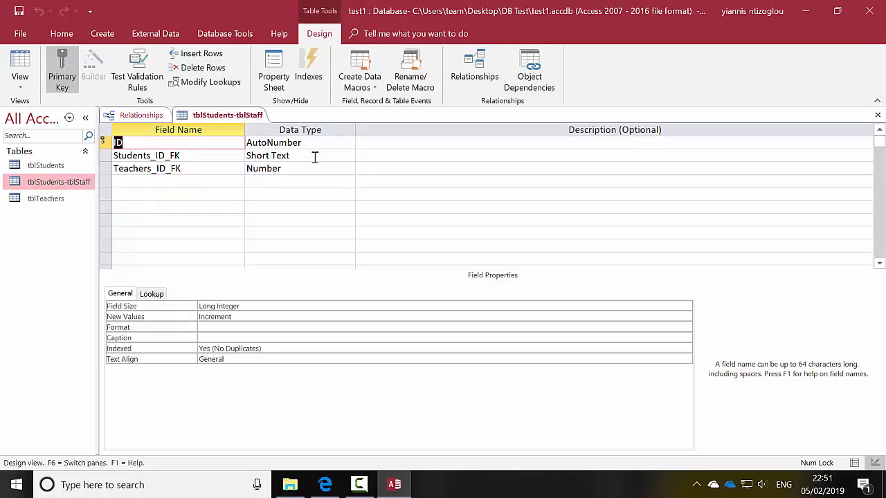
left_click(192, 157)
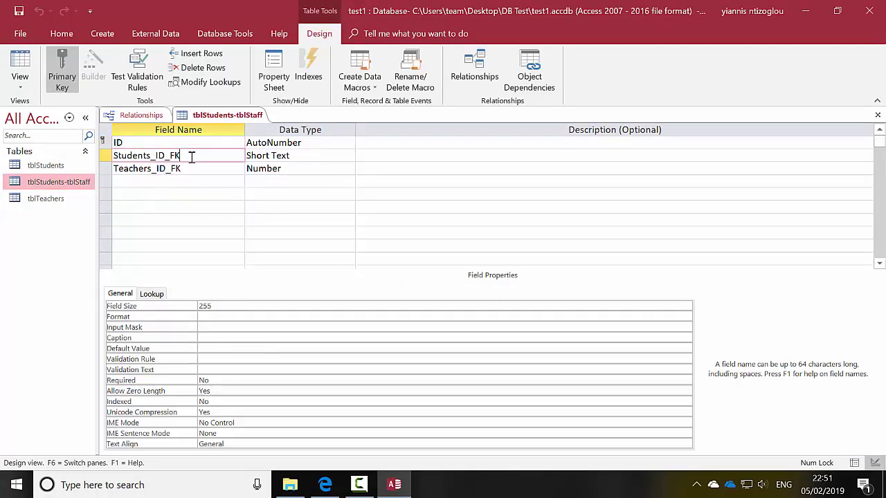
left_click(275, 157)
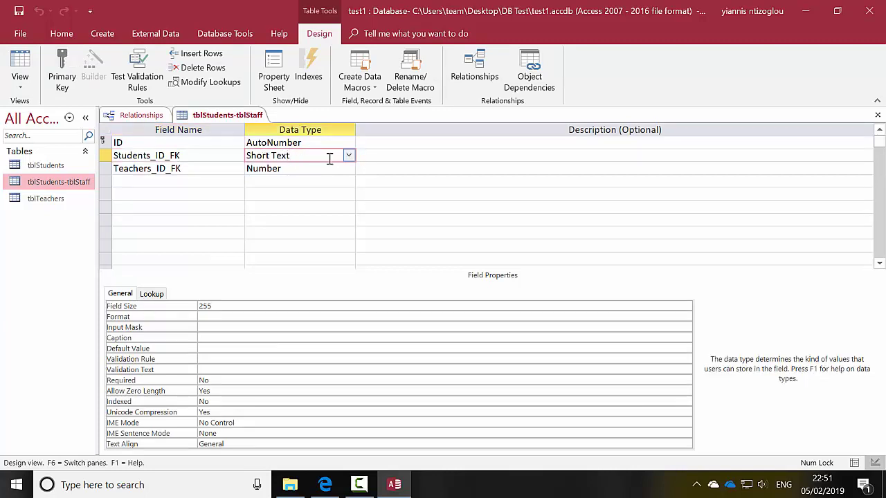
left_click(348, 157)
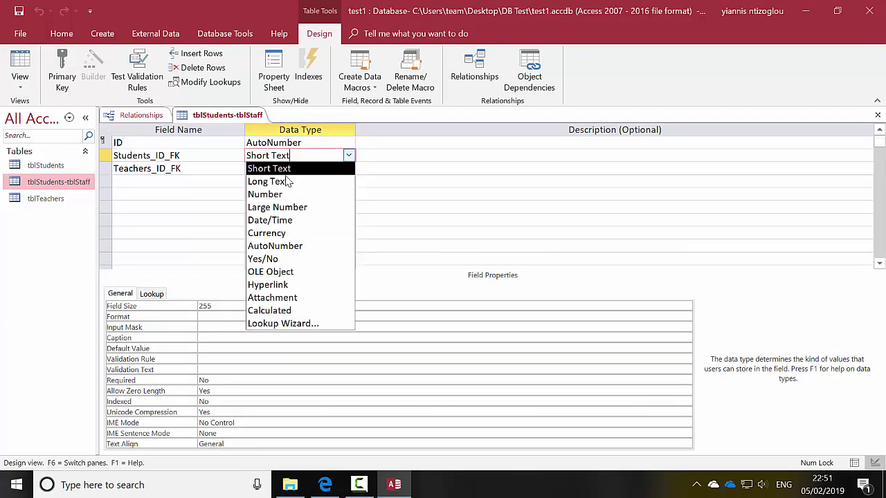
left_click(275, 195)
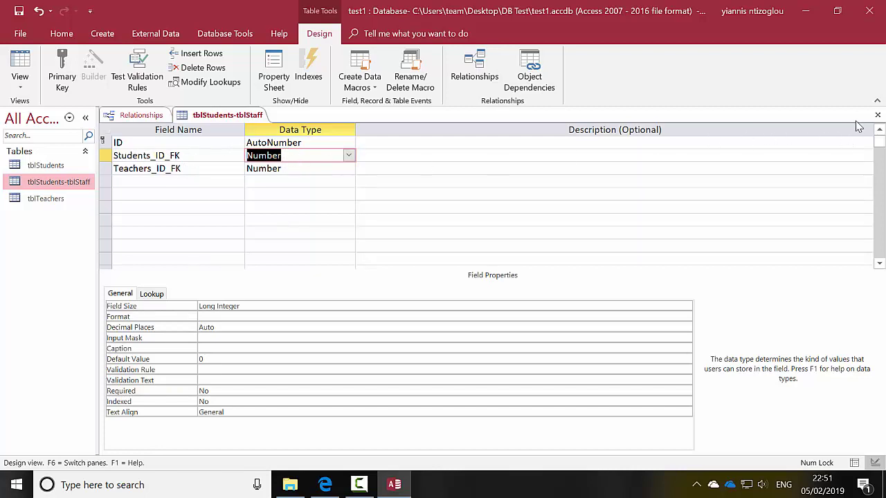
left_click(875, 117)
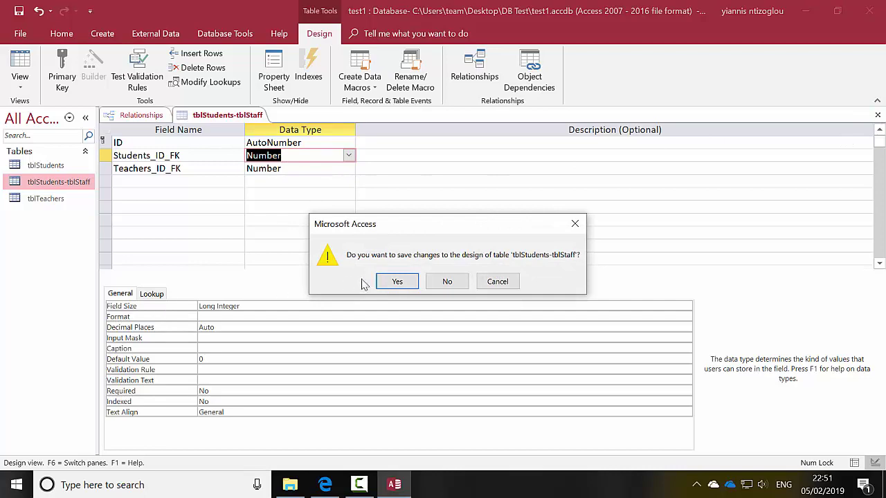
left_click(381, 285)
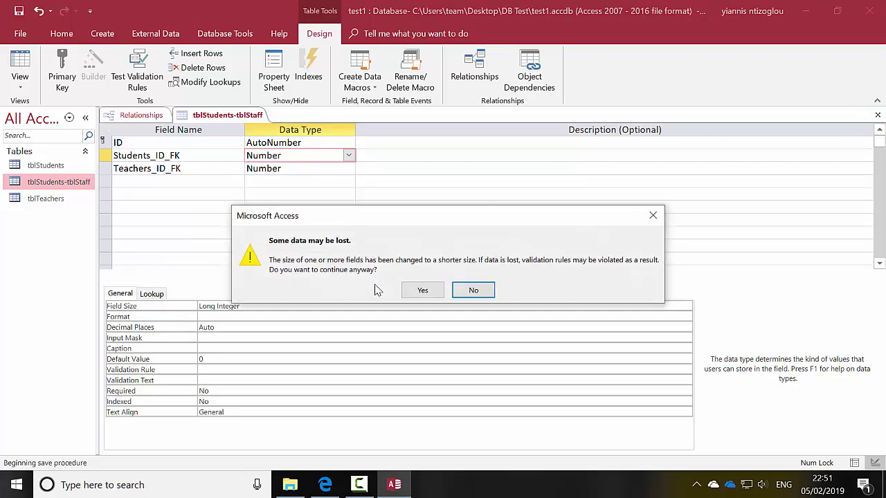
left_click(421, 292)
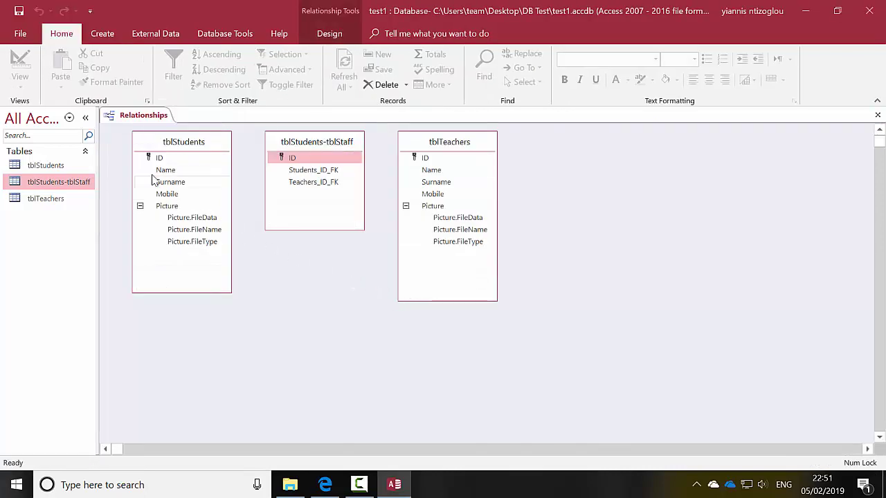
Try again to relate the tblStudents ID to Students_ID_FK in tblStudents-tblStaff with referential integrity enforced, then cancel the relationship.
left_click_drag(159, 158, 304, 174)
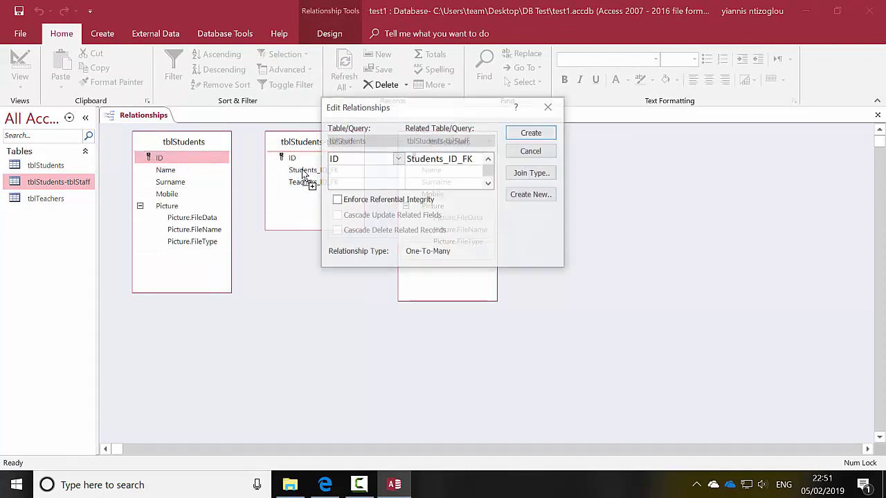
left_click(389, 200)
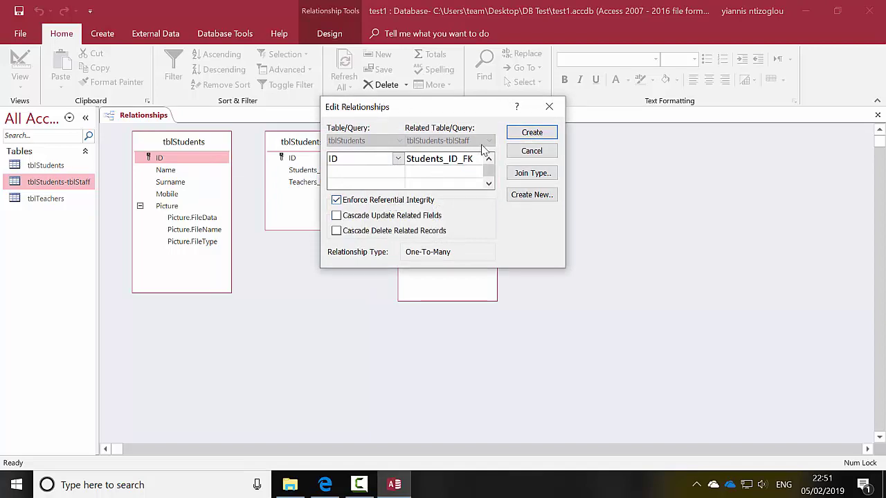
left_click(529, 134)
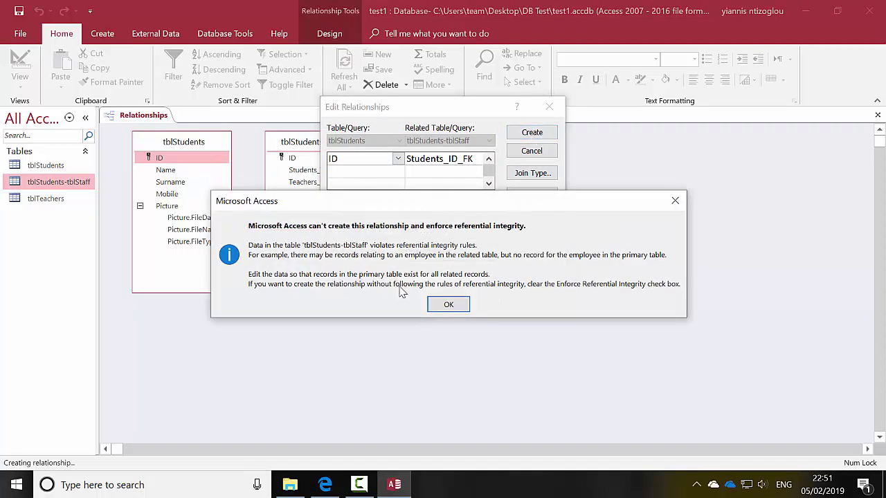
left_click(443, 306)
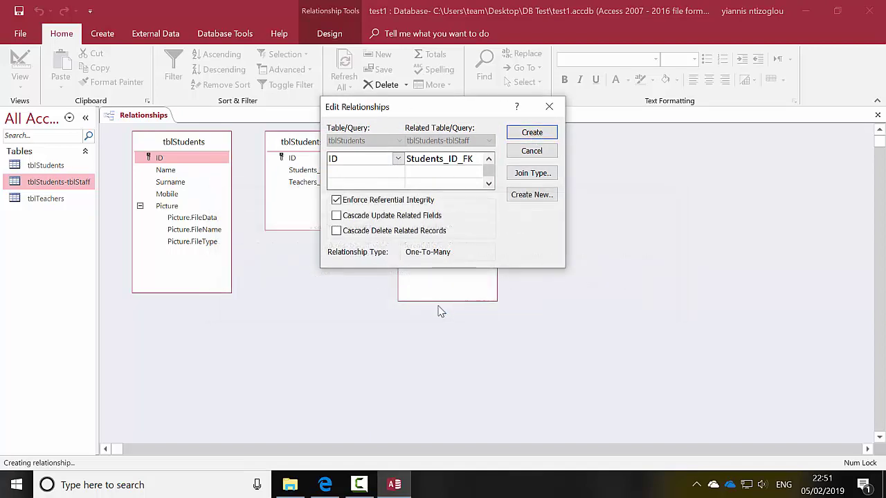
left_click(520, 150)
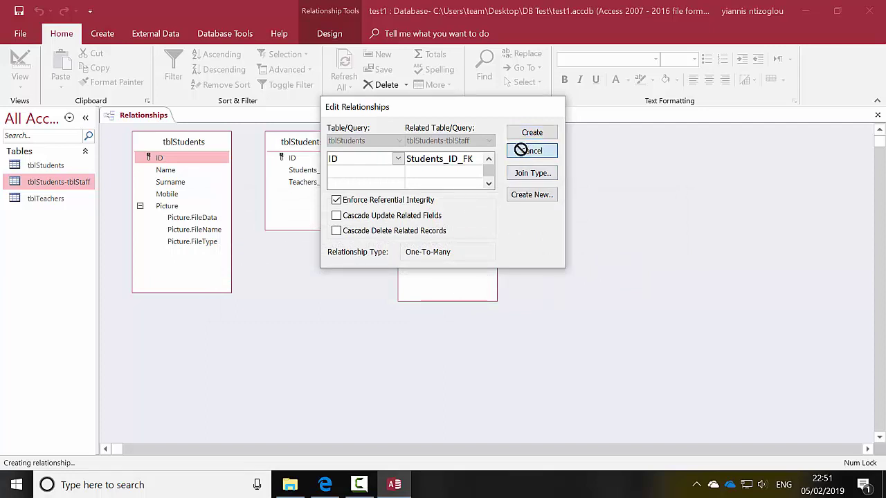
Compare the tblStudents-tblStaff record with the tblStudents IDs and clear the Students_ID_FK value in the first junction record.
double_click(34, 183)
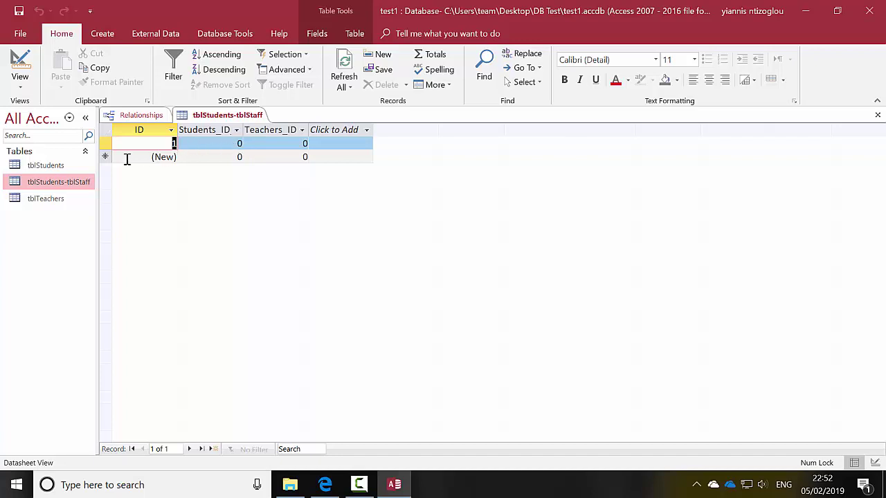
double_click(59, 168)
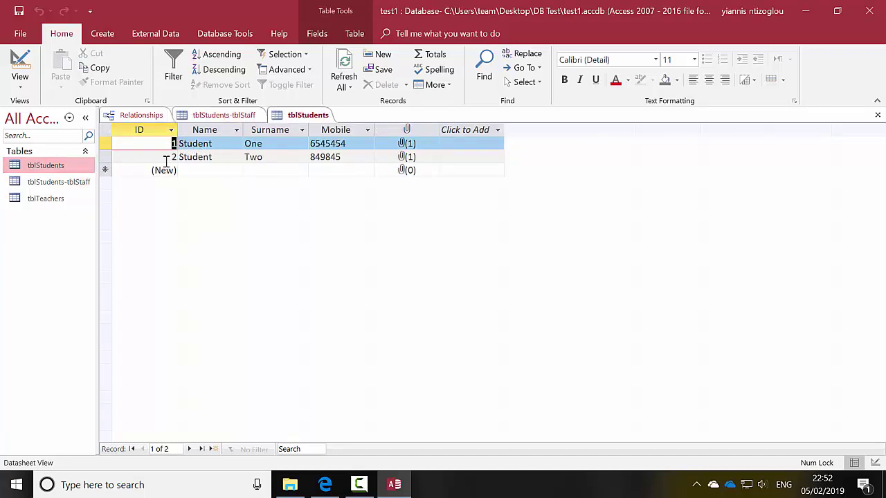
double_click(58, 181)
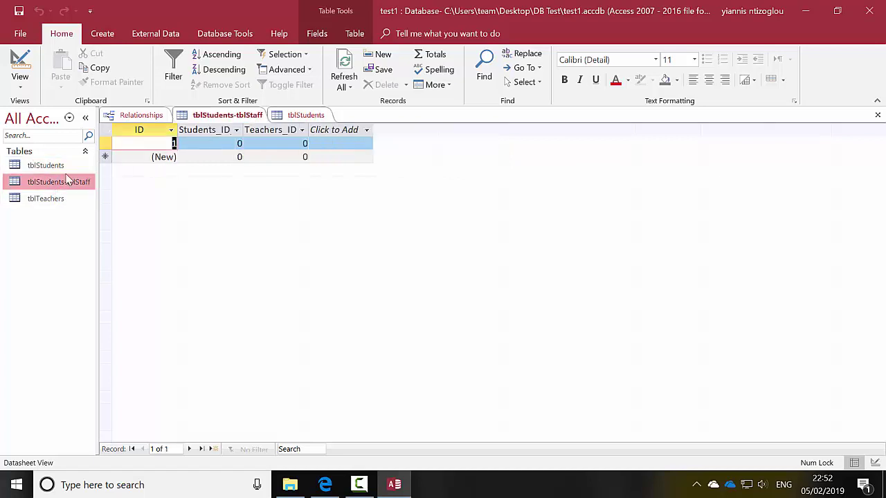
left_click(236, 144)
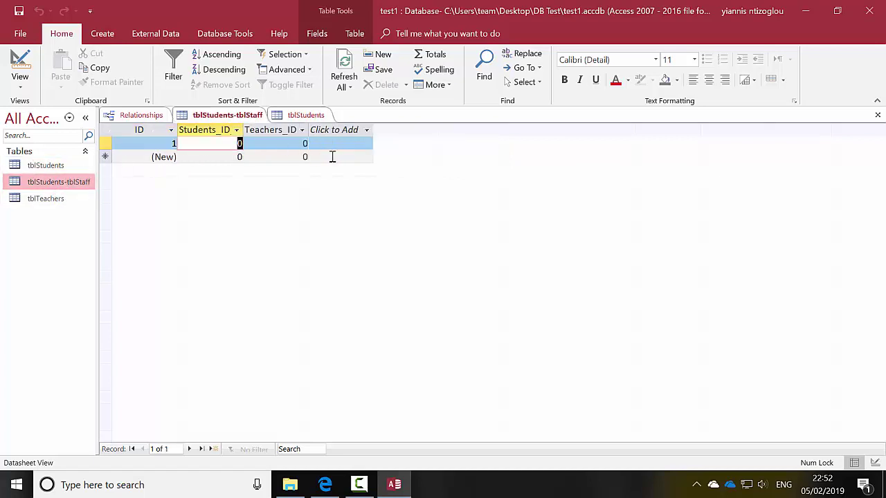
key("Delete")
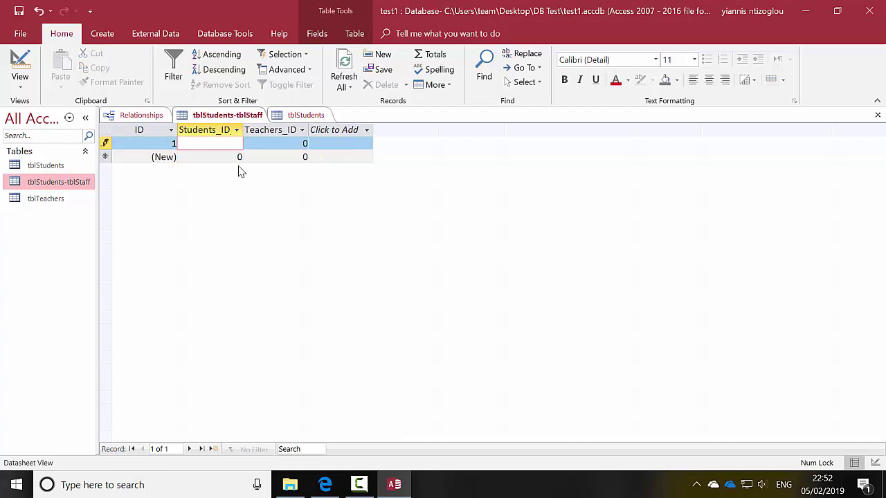
Recheck the IDs in tblStudents, save the edited tblStudents-tblStaff record, and close both tables.
left_click(50, 170)
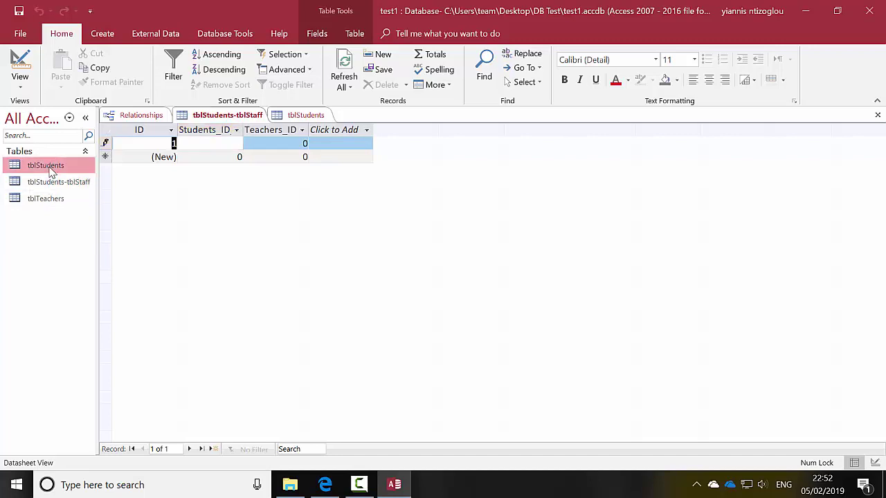
double_click(50, 170)
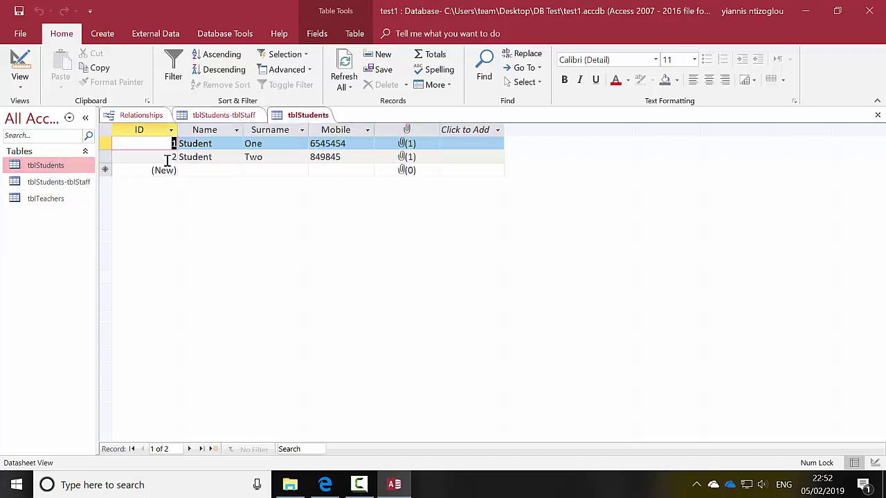
left_click(203, 118)
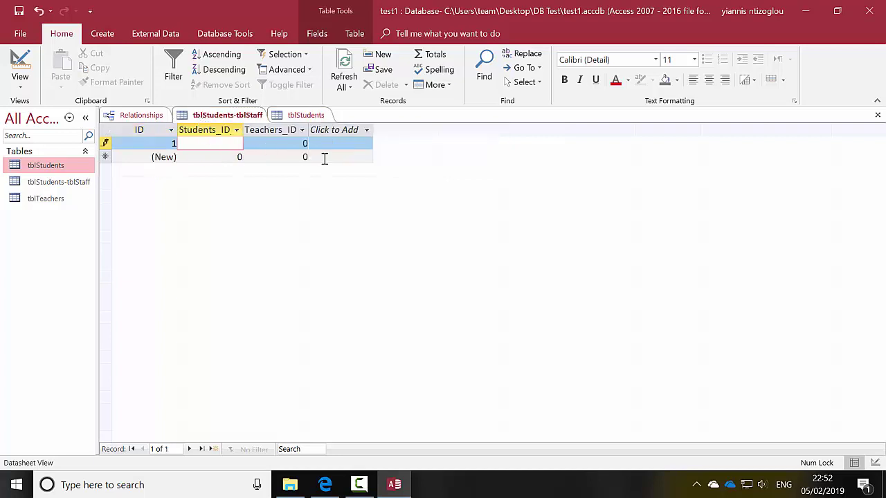
left_click(18, 12)
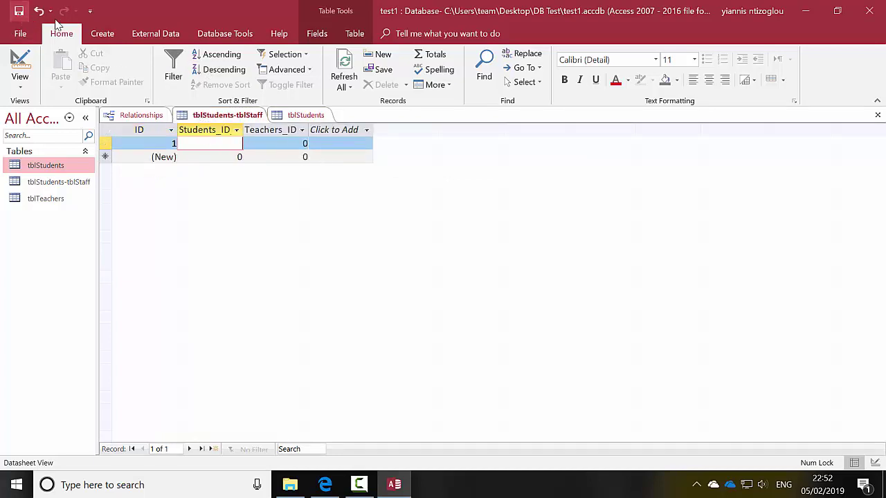
left_click(876, 115)
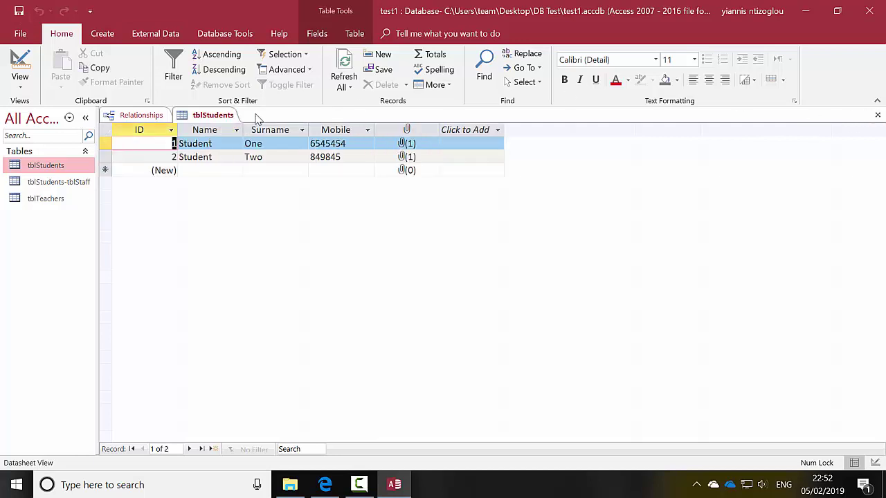
left_click(877, 115)
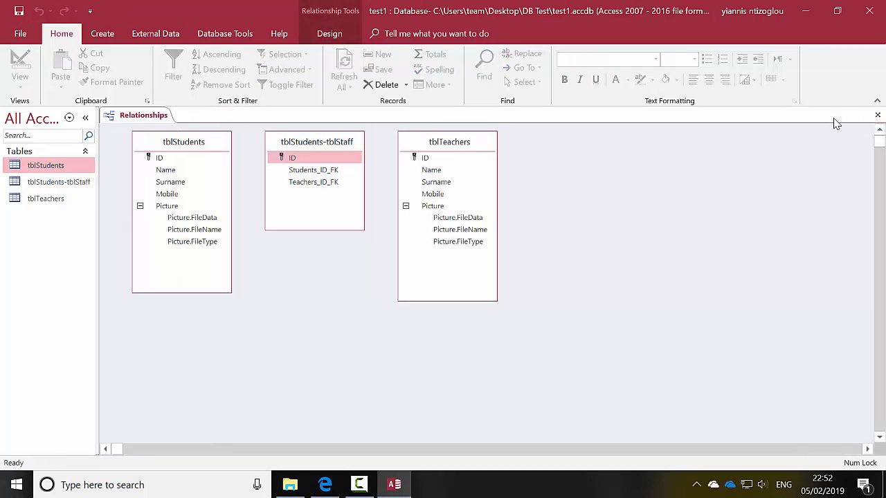
Relate the tblStudents ID to Students_ID_FK in tblStudents-tblStaff, enforcing referential integrity with cascading updates and deletes.
left_click(160, 159)
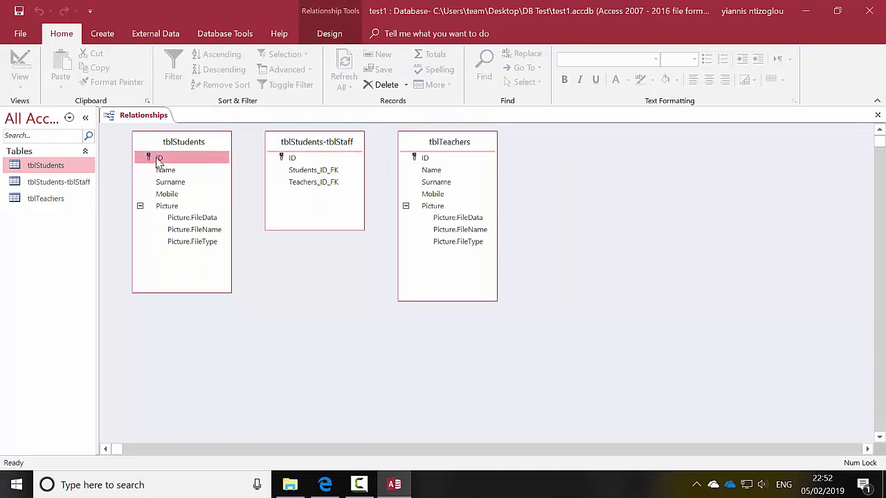
left_click_drag(157, 160, 299, 171)
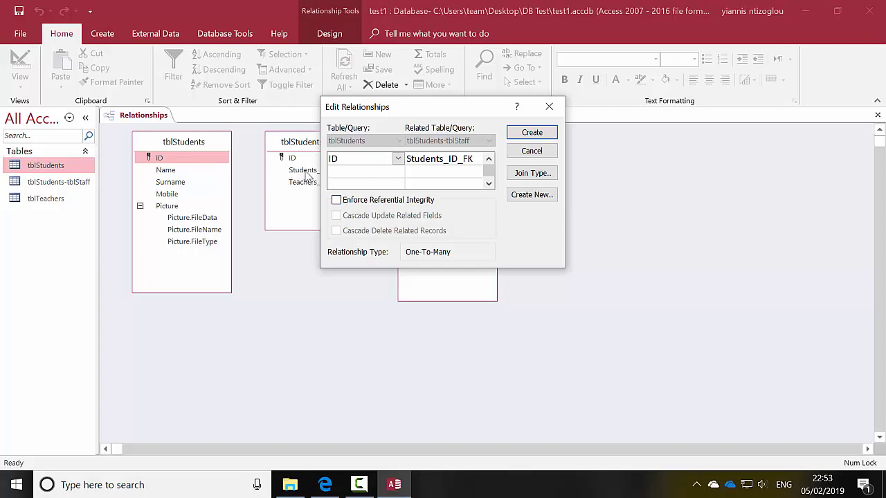
left_click(335, 201)
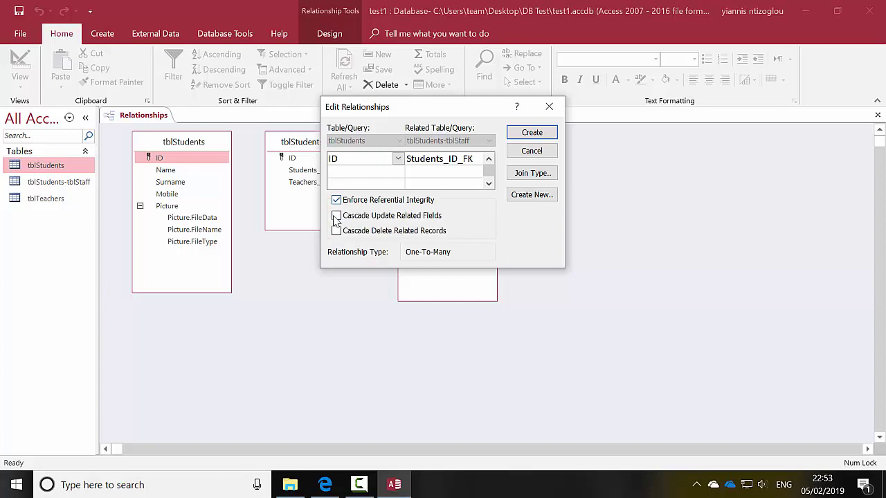
left_click(336, 216)
left_click(336, 231)
left_click(532, 133)
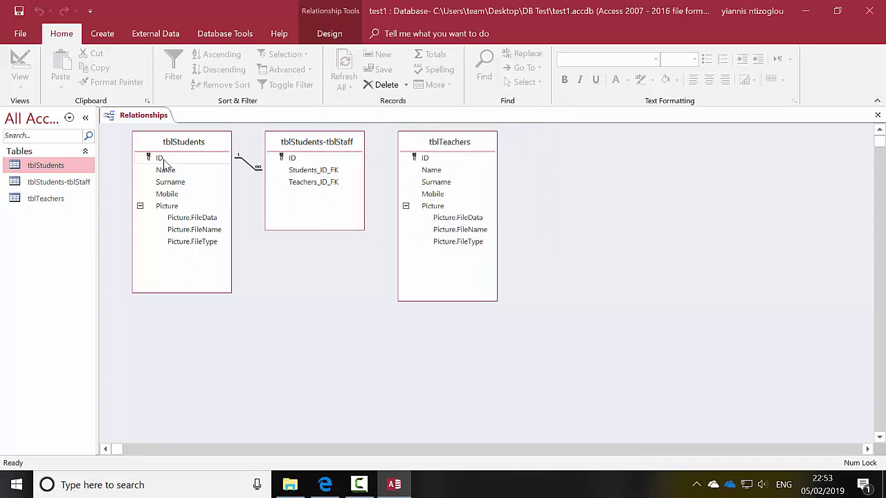
Try to relate the tblTeachers ID to Teachers_ID_FK in tblStudents-tblStaff with referential integrity enforced.
left_click(285, 174)
left_click(427, 160)
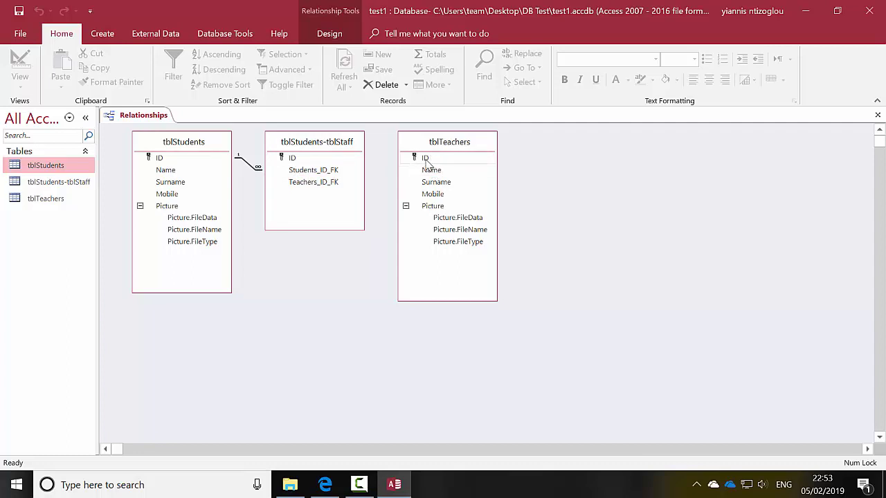
left_click(427, 159)
left_click_drag(427, 159, 310, 188)
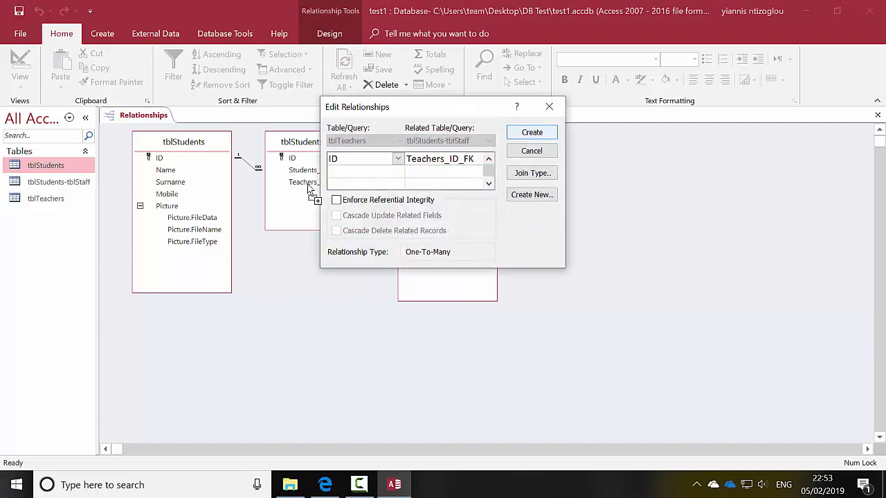
left_click(371, 201)
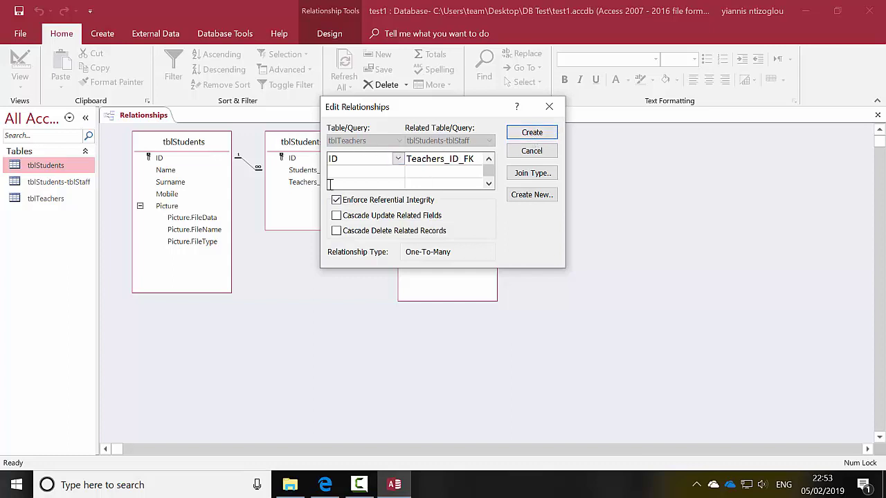
left_click(531, 133)
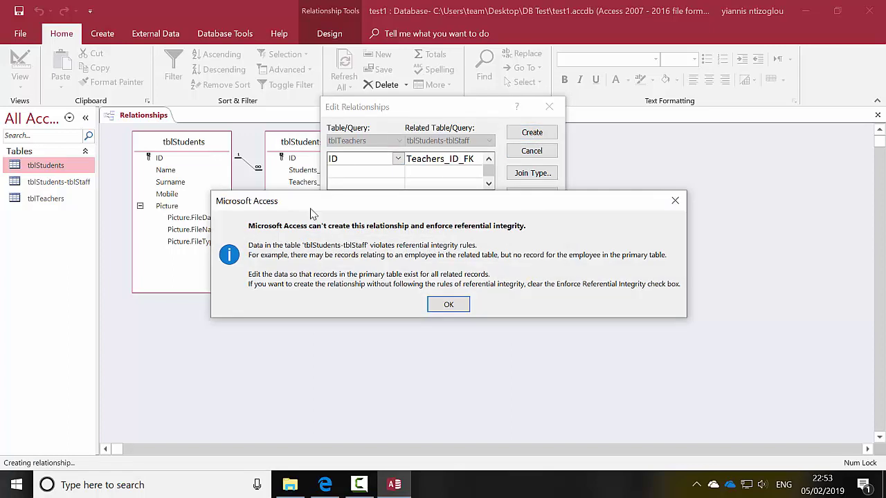
left_click(446, 305)
left_click(551, 108)
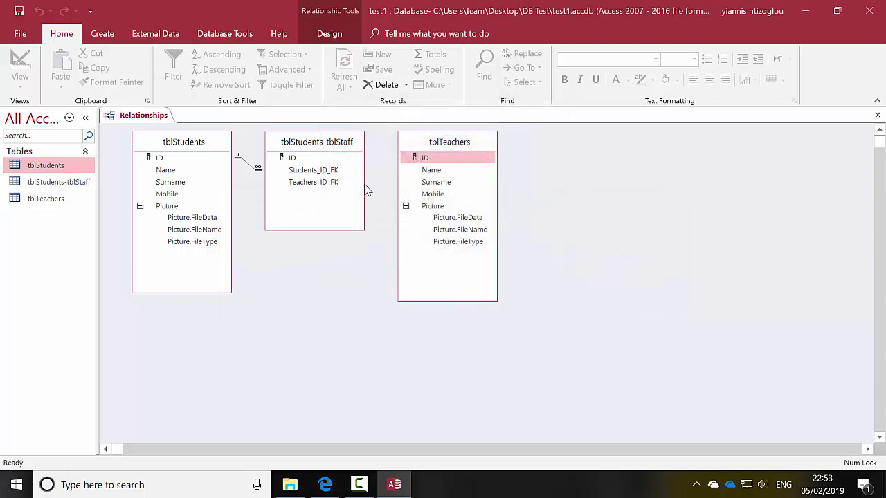
Set Teachers_ID_FK and Students_ID_FK to 1 in the first tblStudents-tblStaff record after checking the tblTeachers IDs, and close both tables.
double_click(47, 182)
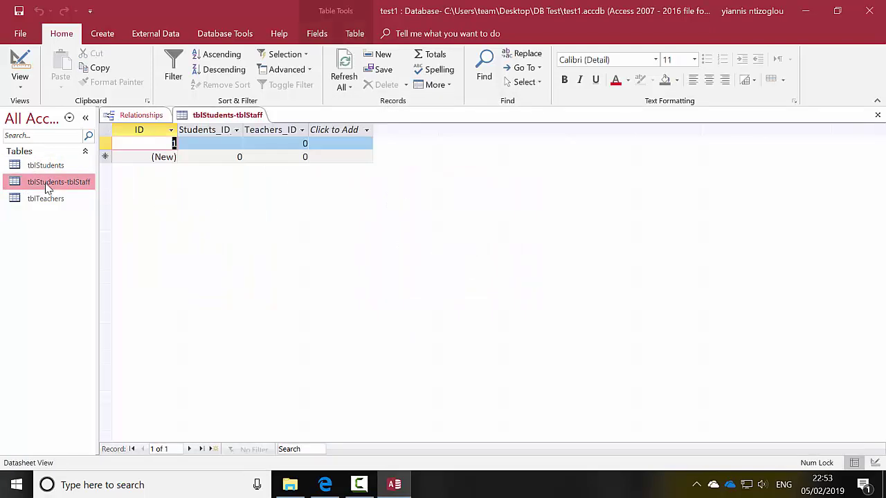
key("Tab")
key("Tab")
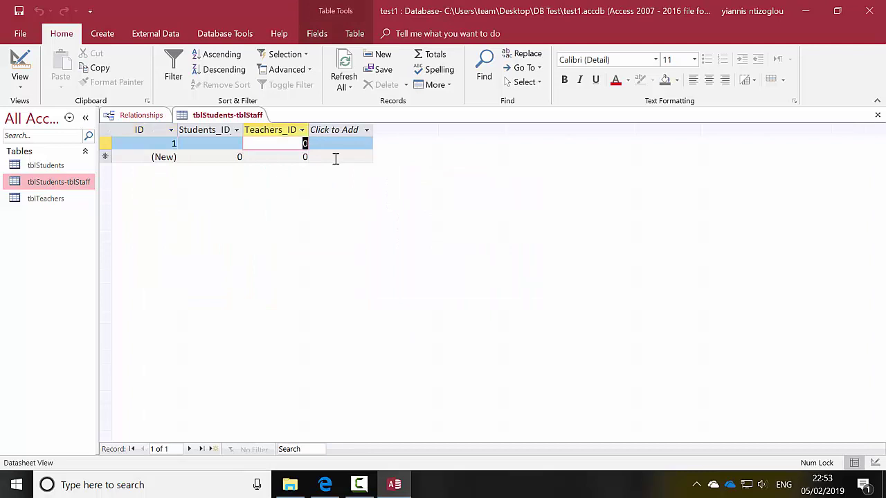
double_click(48, 200)
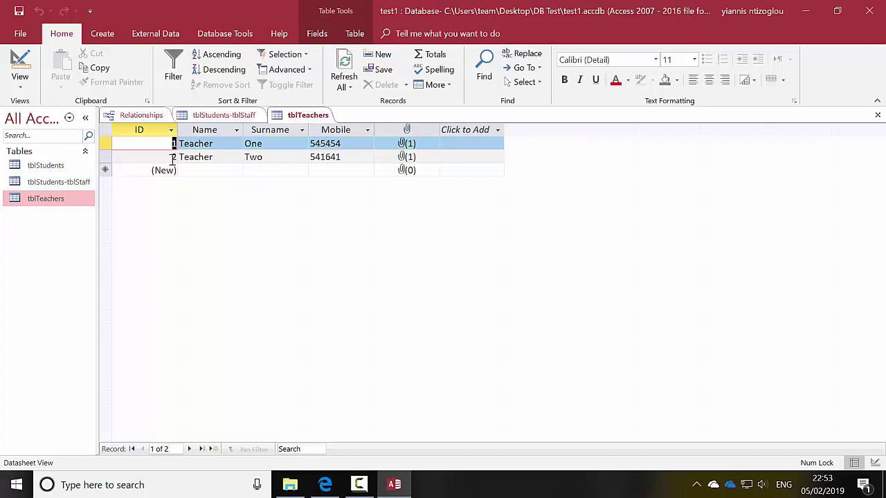
double_click(51, 182)
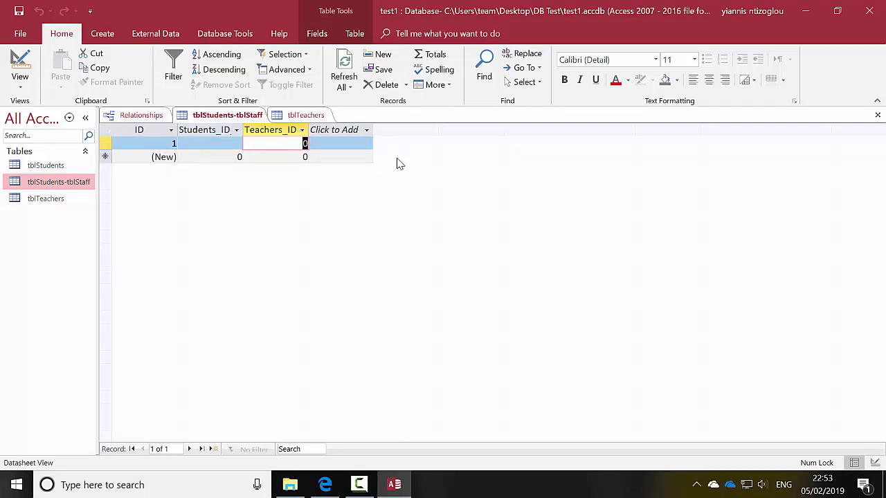
key("BackSpace")
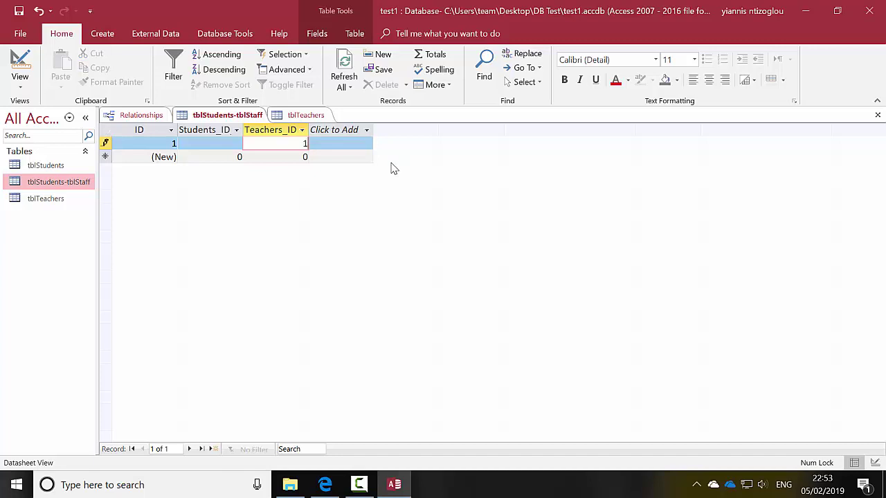
type("1")
left_click(193, 147)
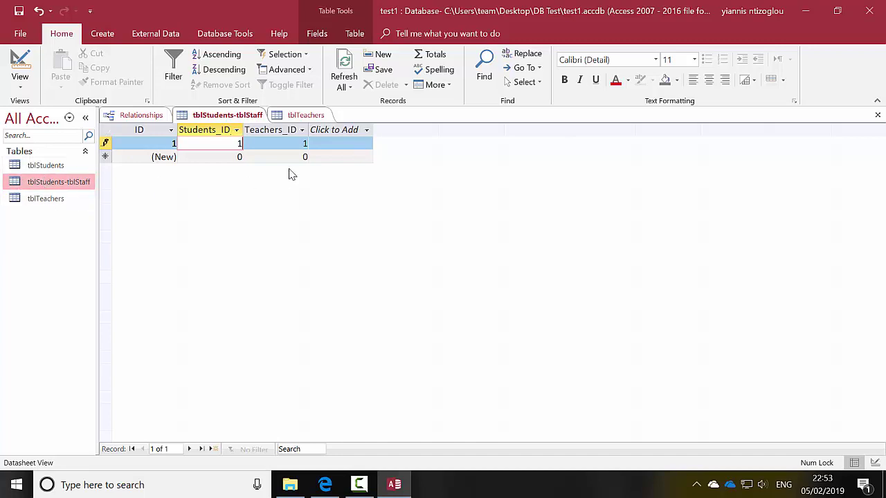
left_click(876, 114)
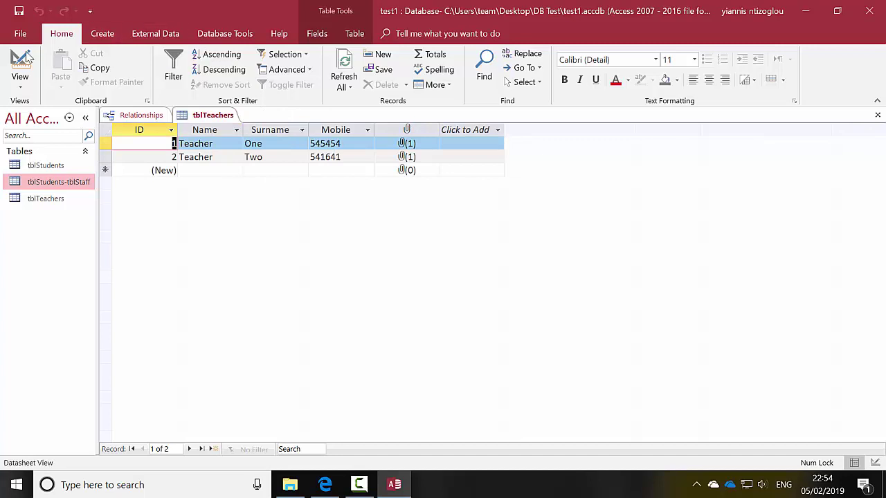
left_click(877, 115)
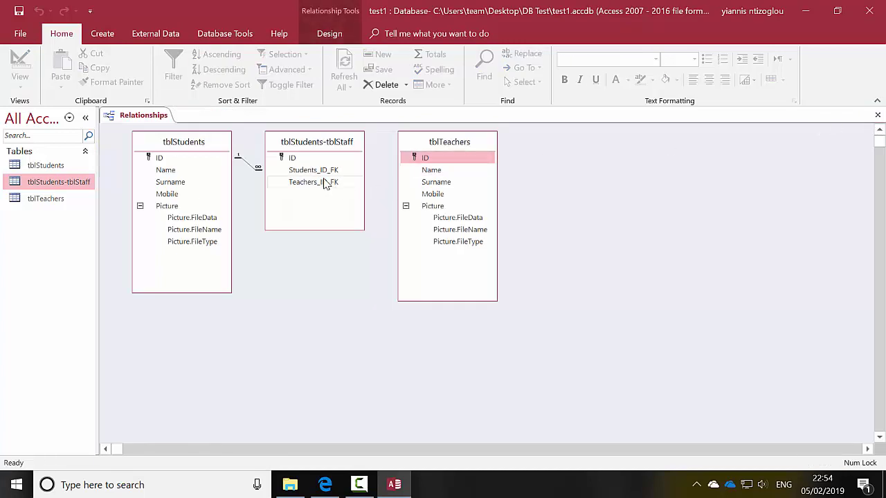
left_click(293, 160)
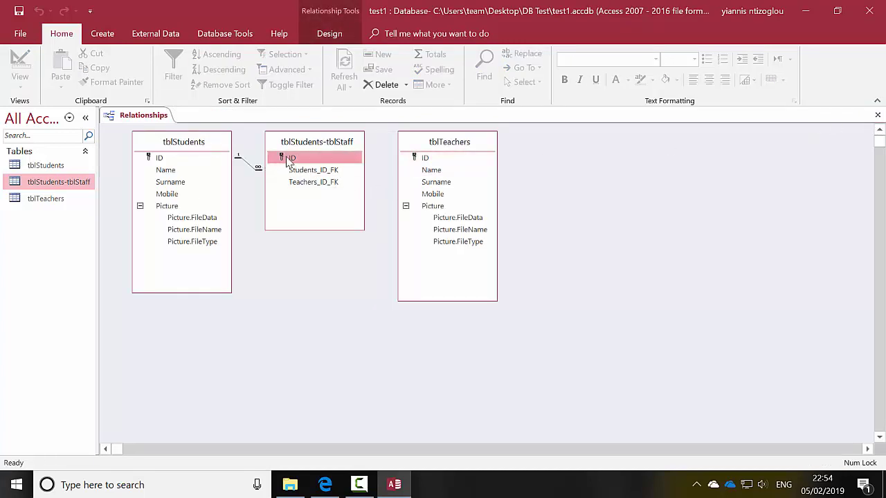
left_click_drag(290, 161, 320, 176)
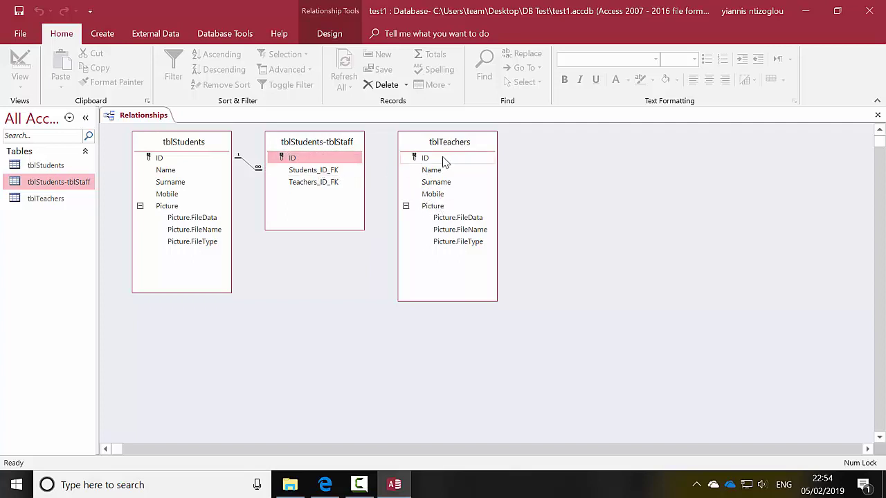
Relate the tblTeachers ID to Teachers_ID_FK in tblStudents-tblStaff, enforcing referential integrity with cascading updates and deletes.
left_click(420, 159)
left_click_drag(431, 162, 307, 187)
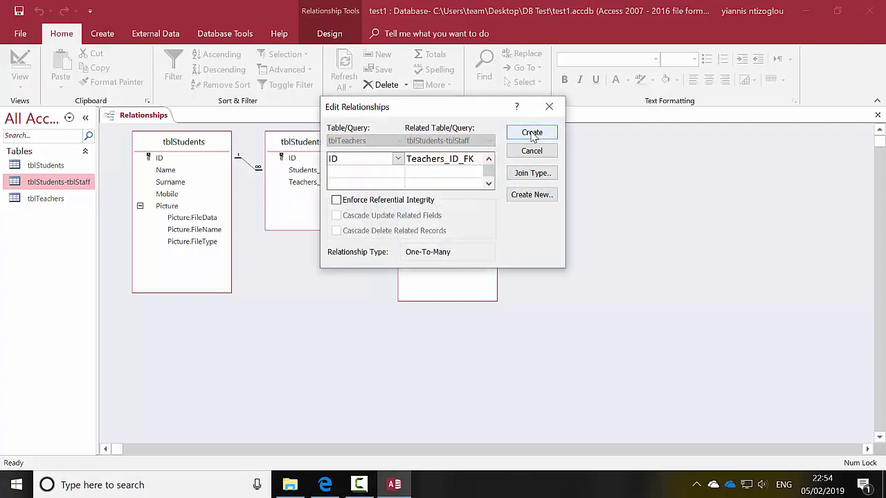
left_click(336, 200)
left_click(336, 216)
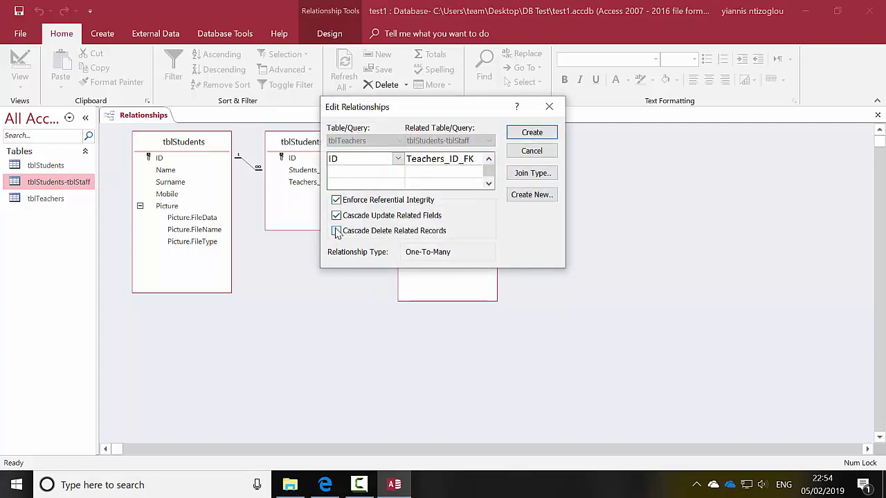
left_click(336, 231)
left_click(529, 134)
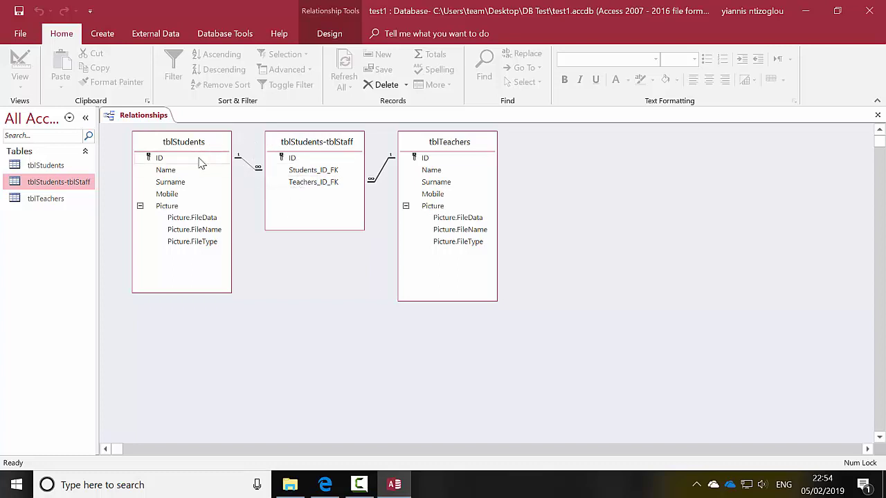
Review the tblStudents relationship settings and the two foreign key fields in tblStudents-tblStaff.
right_click(251, 168)
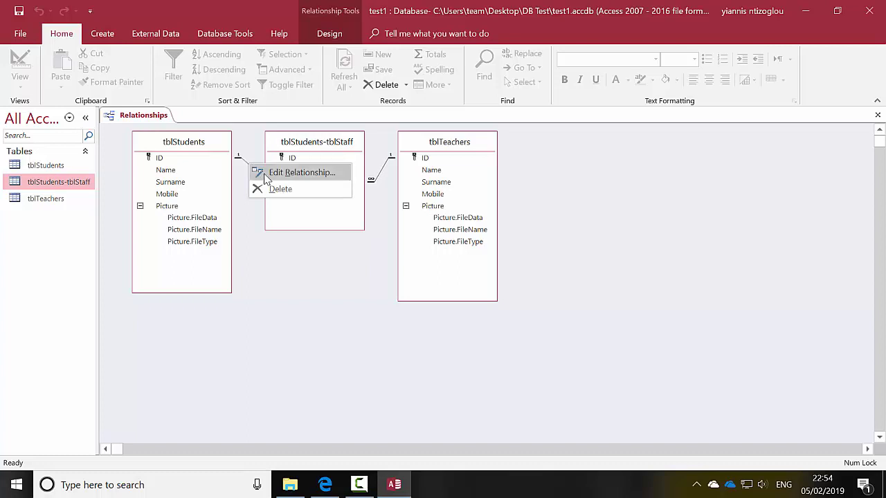
left_click(298, 172)
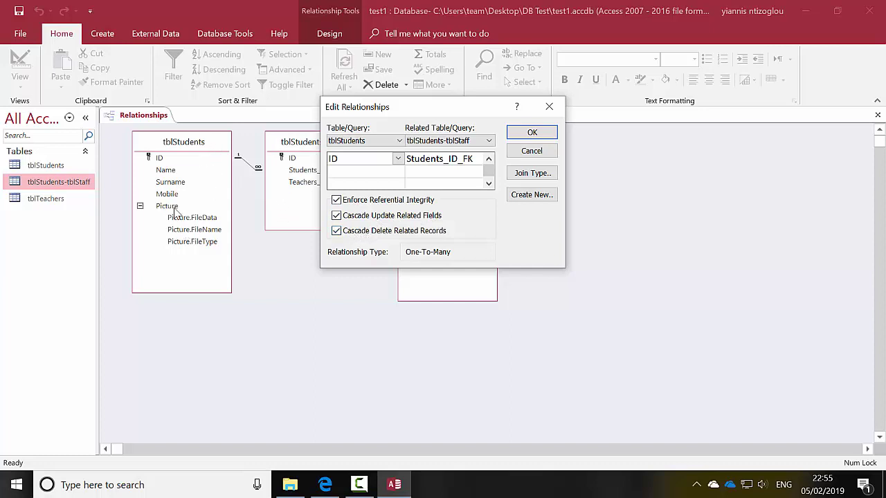
left_click(532, 133)
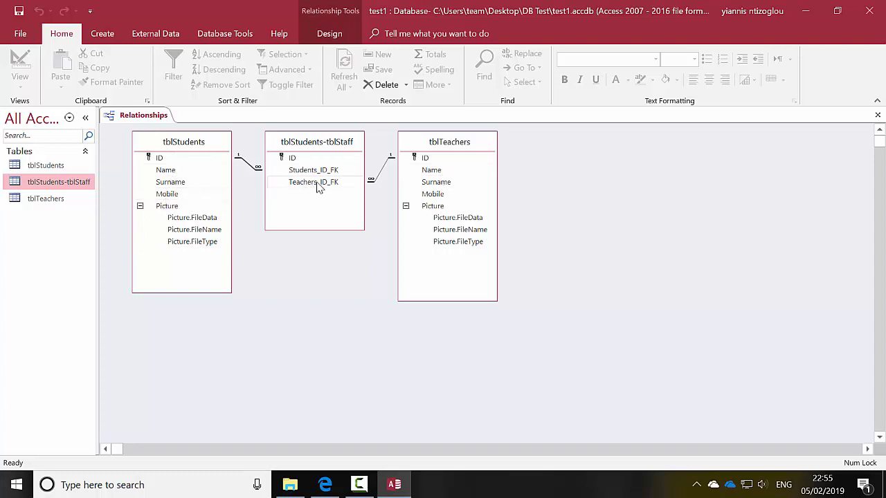
left_click(296, 173)
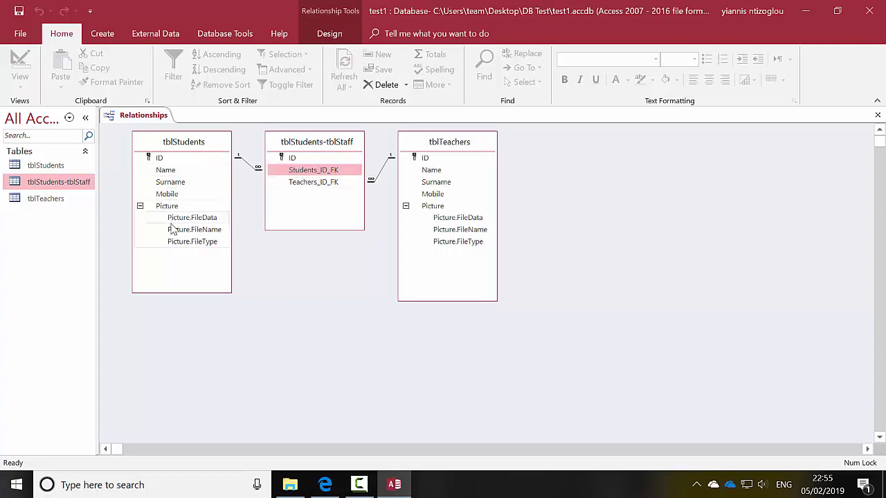
left_click(296, 187)
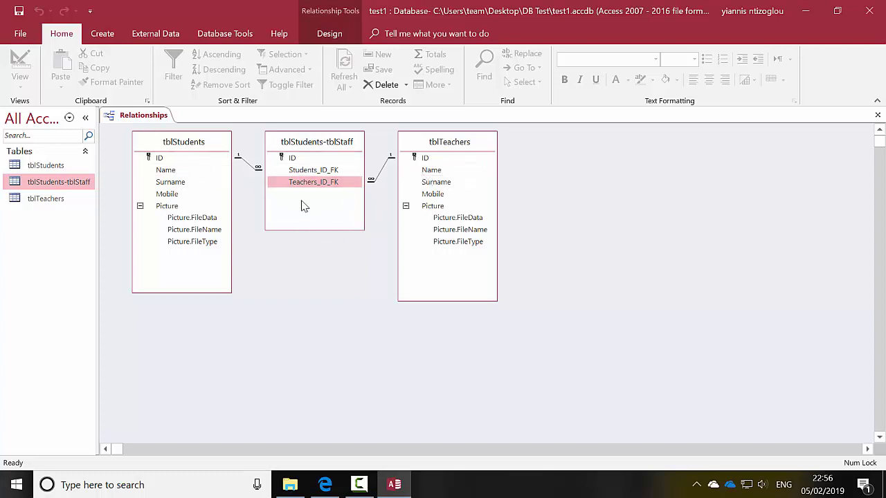
Close the Relationships window and save its layout changes.
left_click(96, 40)
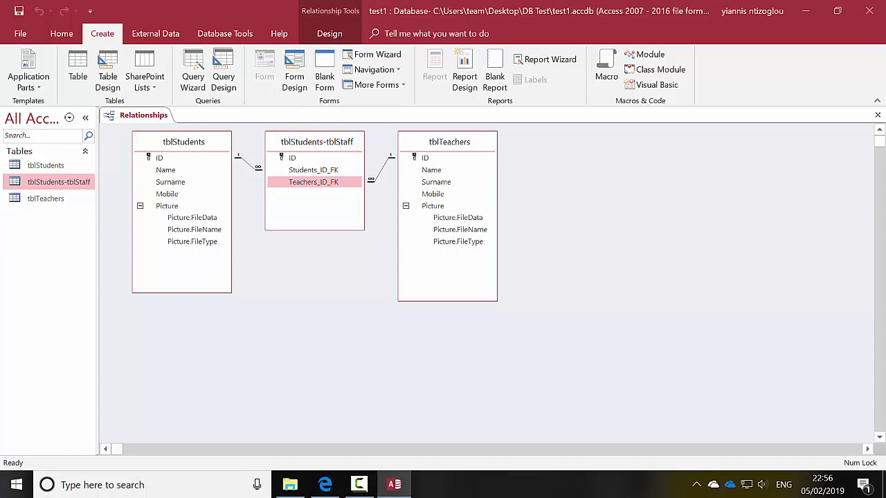
left_click(877, 115)
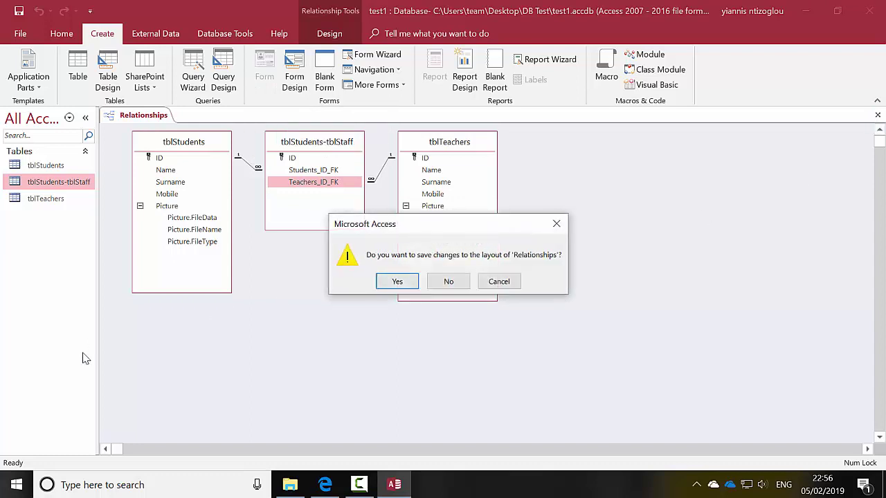
left_click(390, 281)
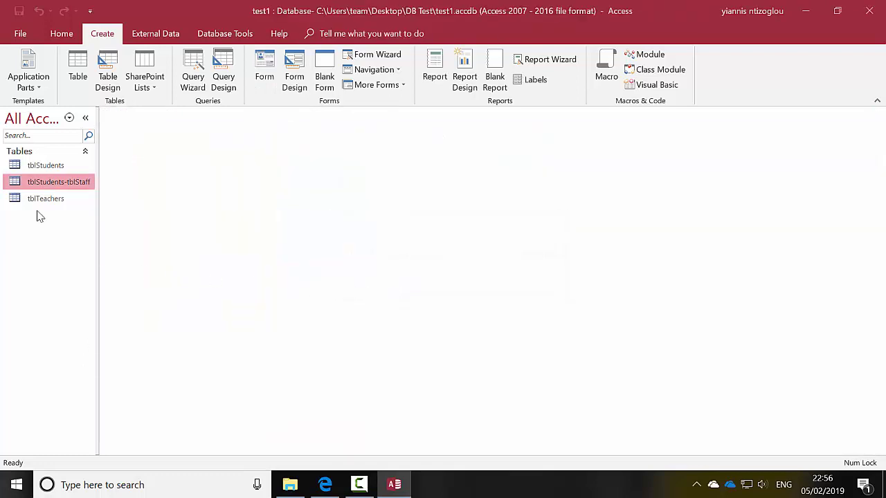
Create a form based on the tblTeachers table.
left_click(34, 168)
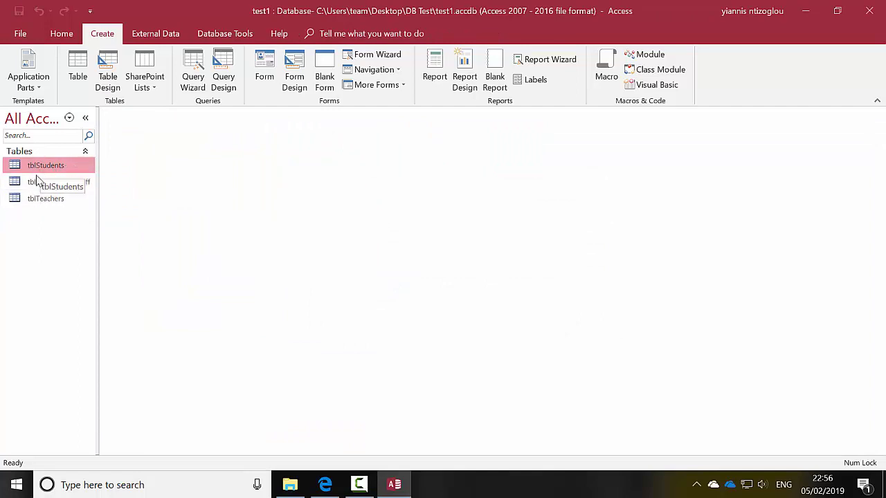
left_click(35, 200)
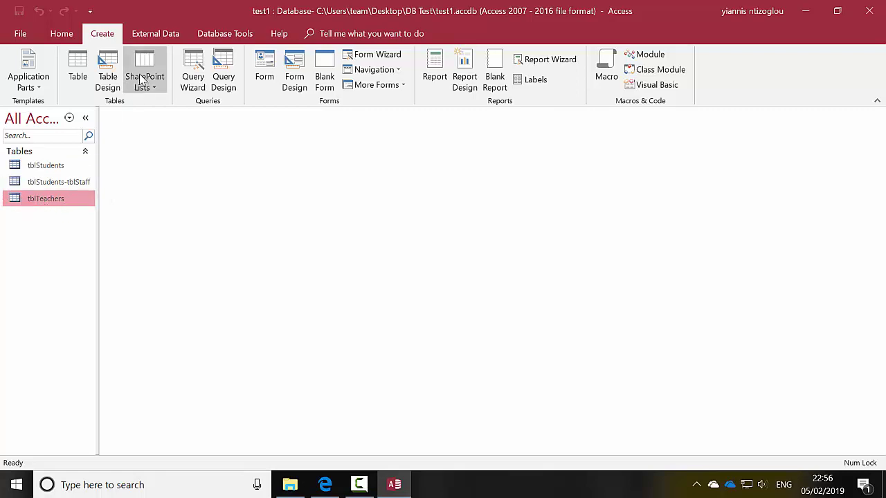
left_click(254, 79)
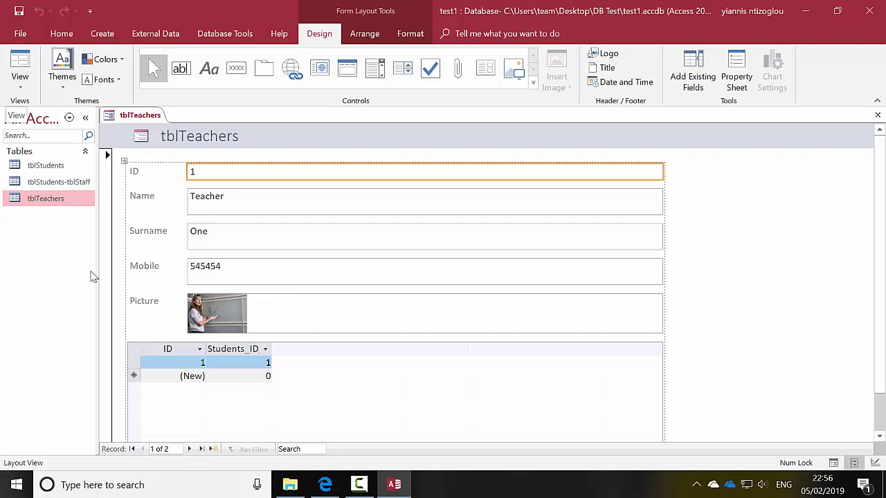
Browse both teacher records with their related student entries, and view the first record in Form View.
left_click(188, 449)
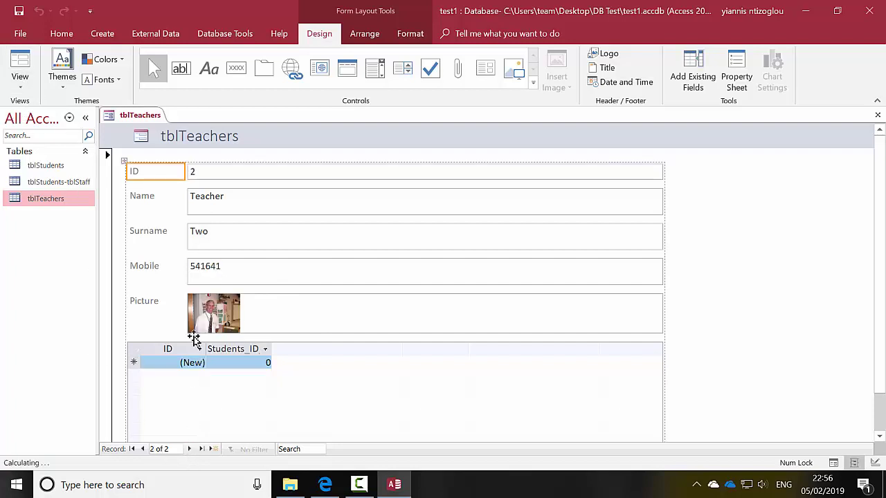
left_click(143, 448)
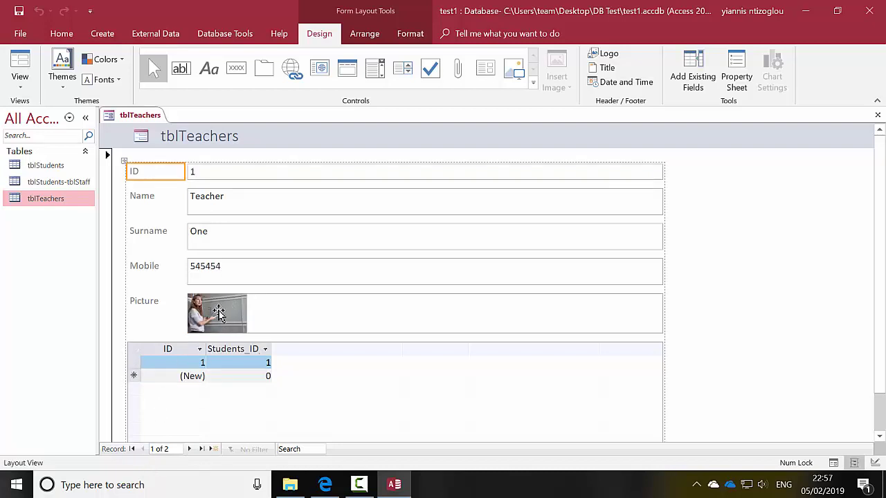
left_click(244, 205)
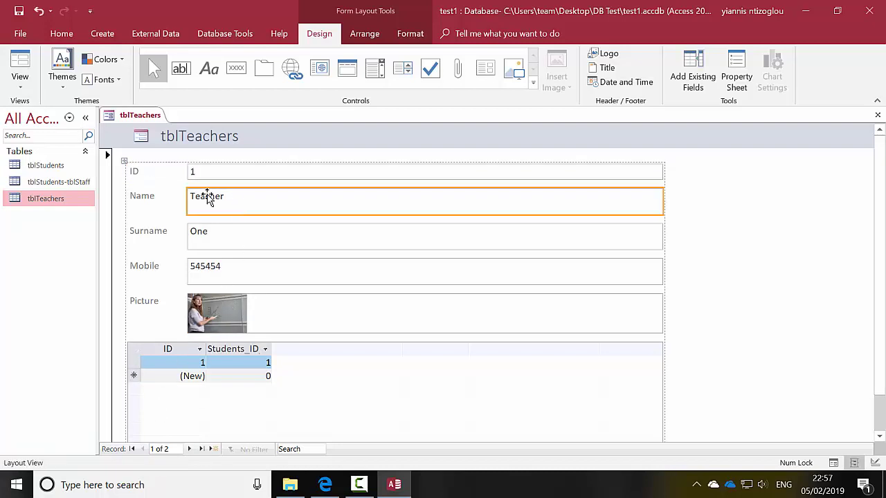
left_click(22, 96)
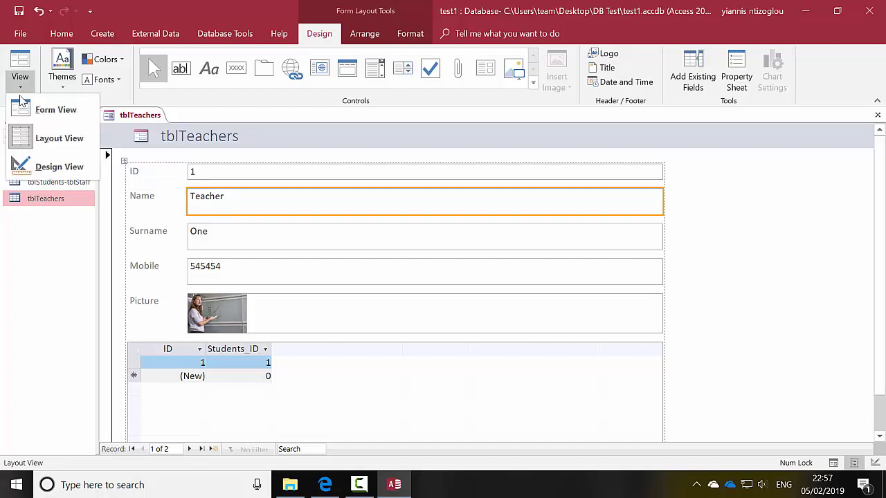
left_click(30, 116)
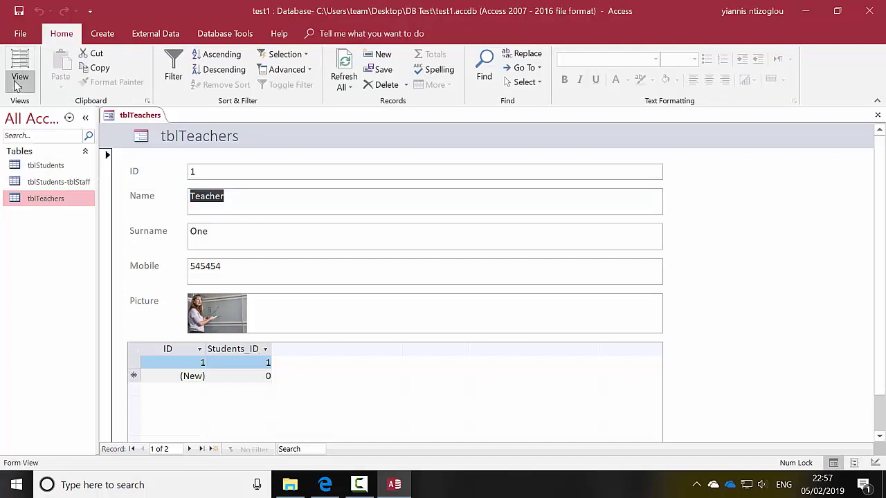
Switch the tblTeachers form to Design View and delete the tblStudents-tblStaff subform from the Detail section.
left_click(17, 83)
left_click(25, 177)
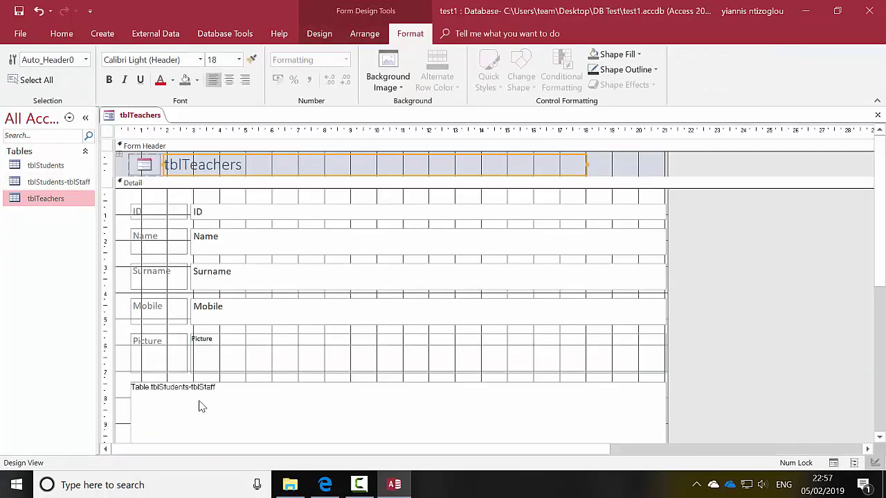
left_click(140, 395)
key("Delete")
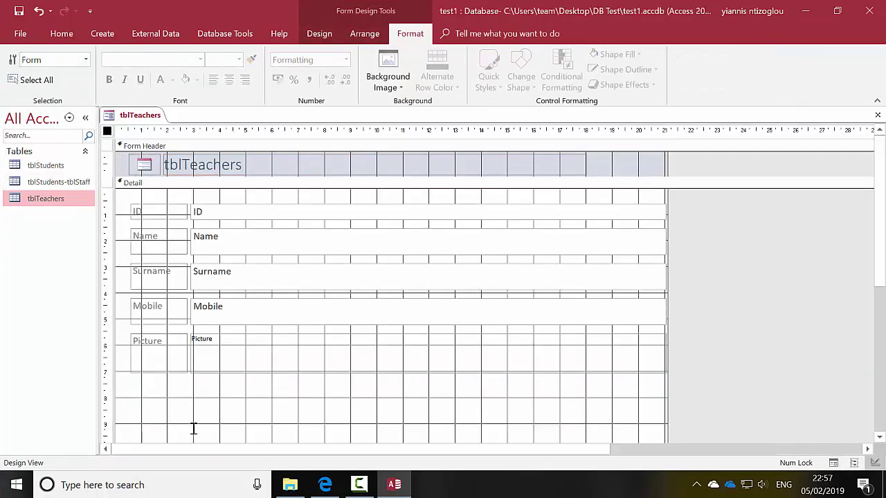
Remove the shared layout from all ID, Name, Surname, Mobile and Picture labels and controls so each moves independently.
left_click(243, 340)
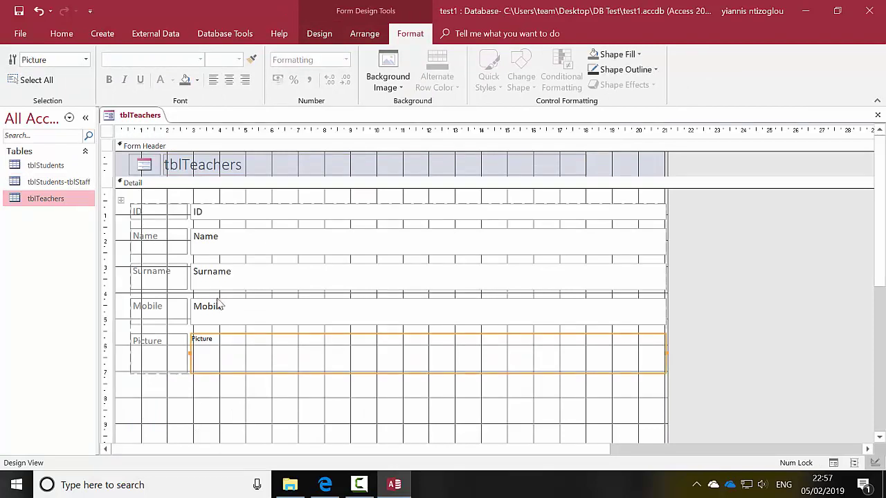
left_click(201, 270)
left_click(228, 243)
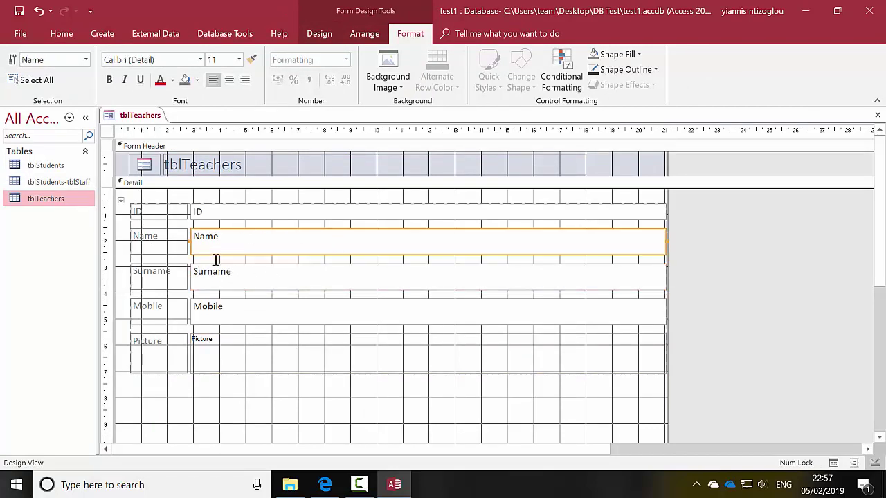
key("ctrl+a")
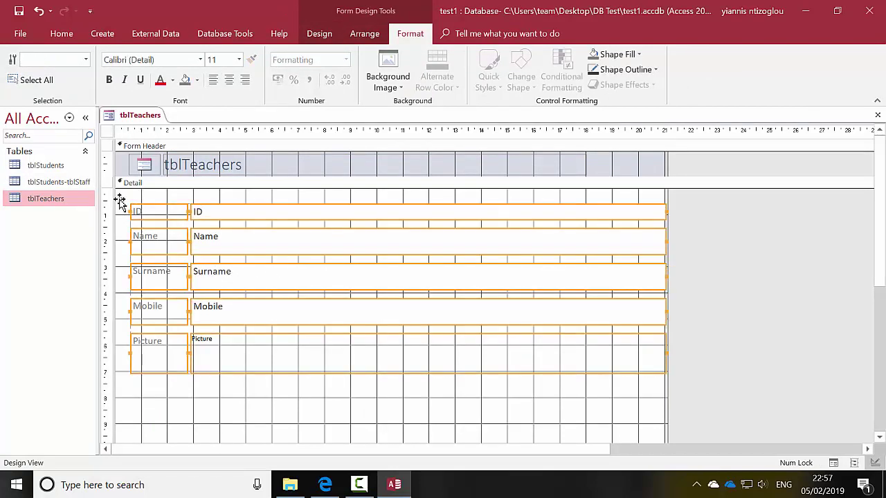
right_click(153, 226)
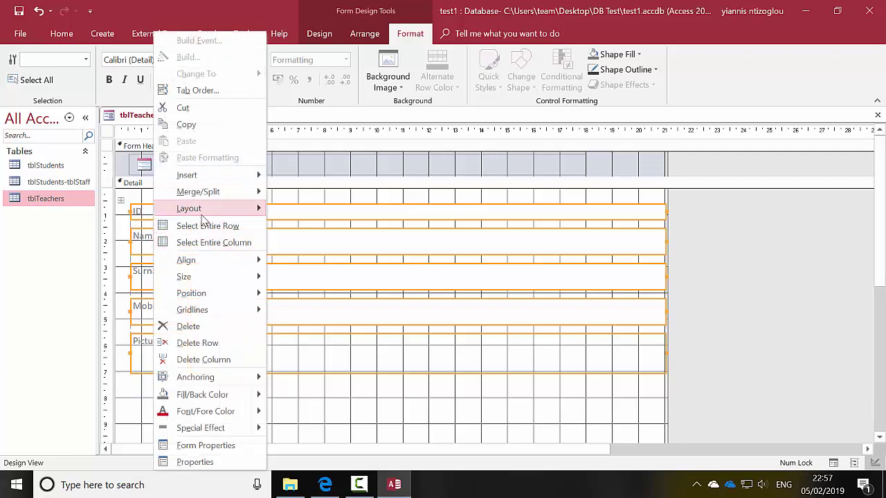
mouse_move(239, 213)
left_click(305, 242)
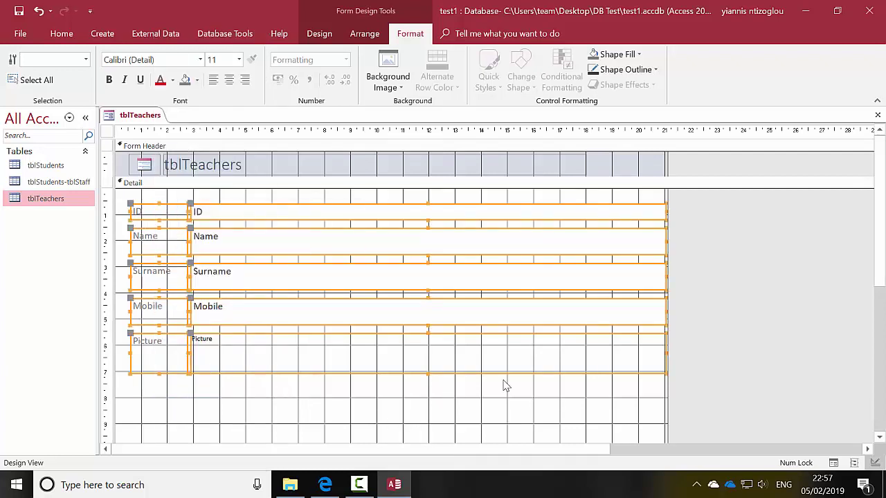
Narrow the Picture control to about 2.6 ruler units and delete its label.
left_click(643, 415)
left_click(643, 354)
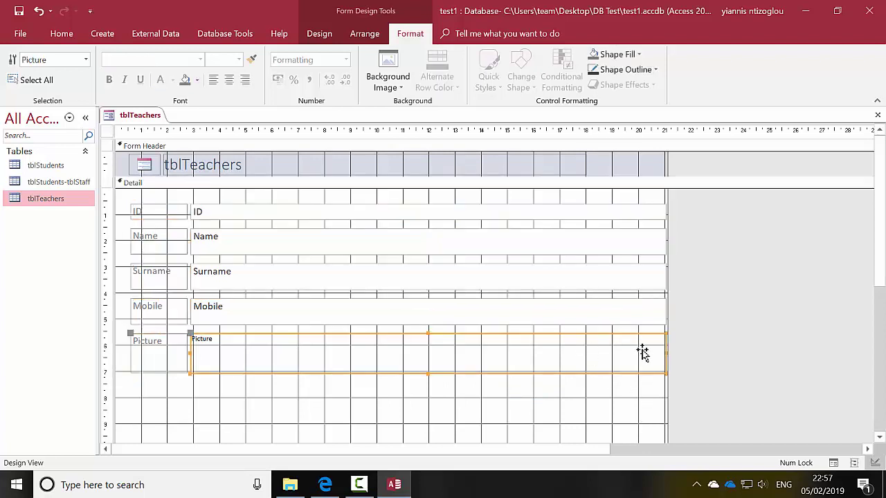
left_click_drag(664, 354, 254, 357)
left_click(148, 368)
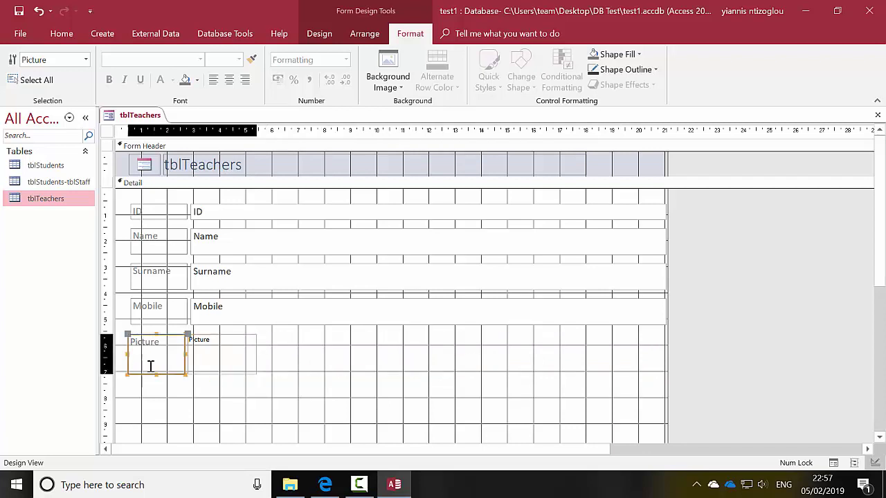
key("Delete")
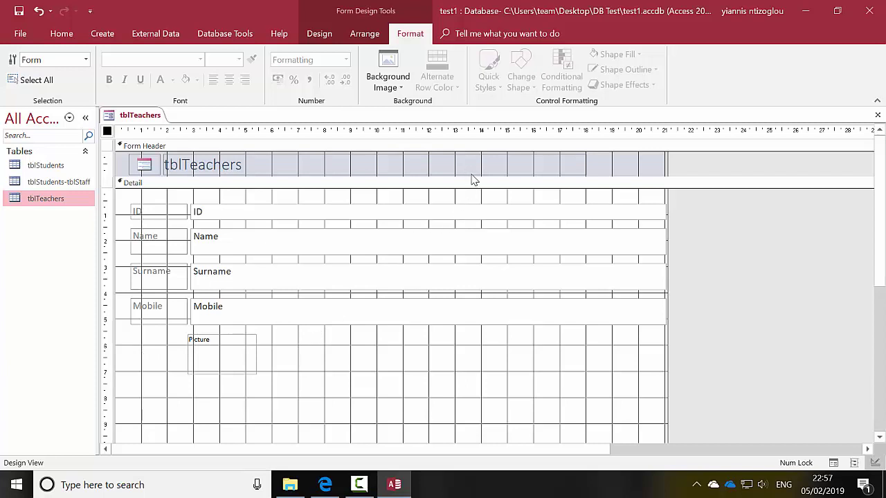
Shorten the form header title box to about ruler mark 7, and move all Detail controls down about 1.8 ruler units.
left_click(581, 166)
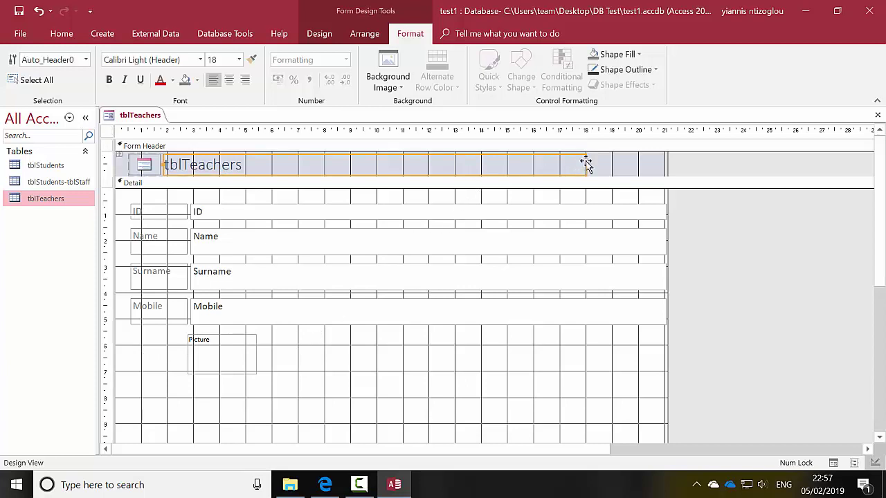
left_click_drag(586, 162, 303, 166)
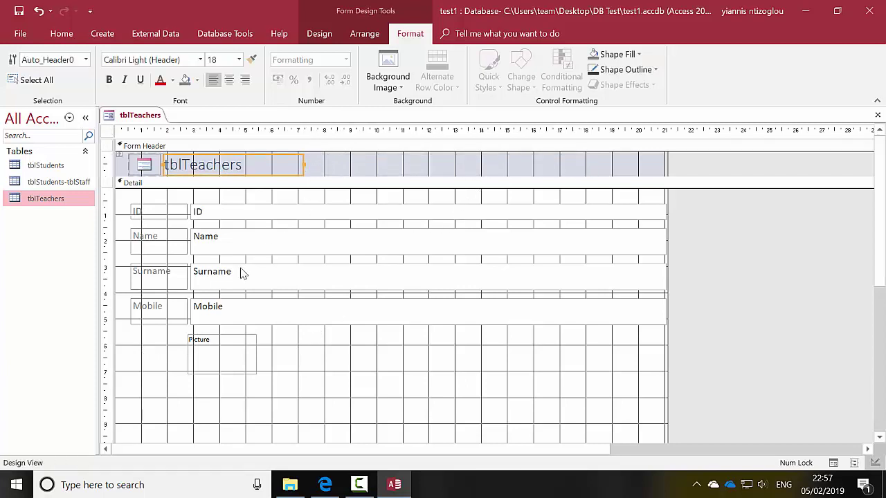
left_click_drag(435, 380, 60, 200)
left_click_drag(167, 215, 169, 262)
Move the Picture control to the upper right of the Detail section, starting at about ruler mark 18.
left_click(253, 419)
left_click(228, 423)
left_click_drag(229, 424, 617, 233)
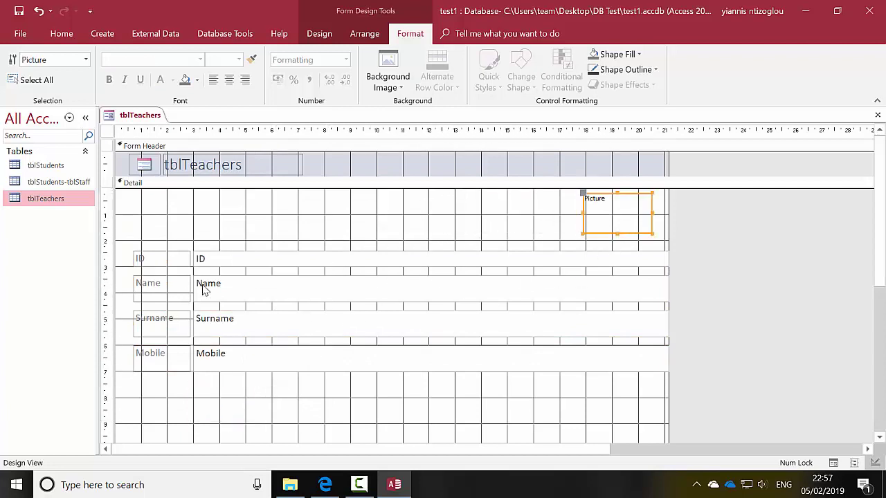
Narrow the ID, Name, Surname and Mobile text boxes to about 5.6 ruler units, and move Picture left to about ruler mark 9.
left_click_drag(512, 434, 463, 232)
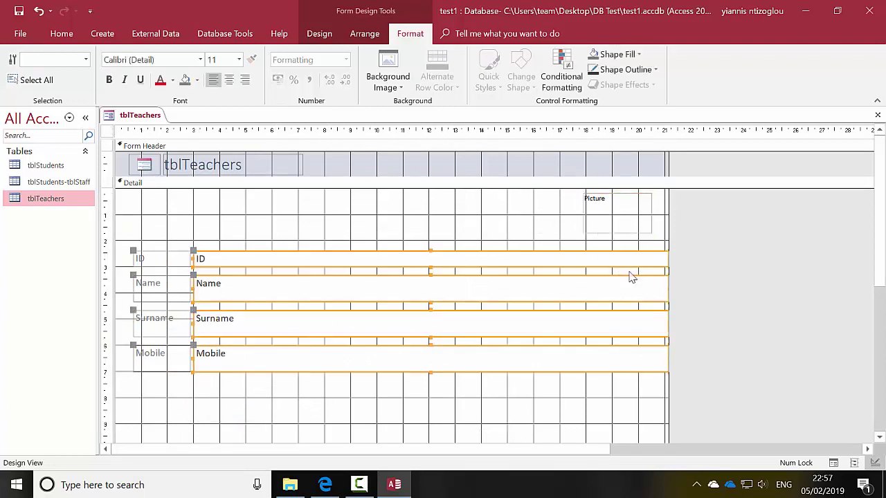
left_click_drag(667, 258, 338, 267)
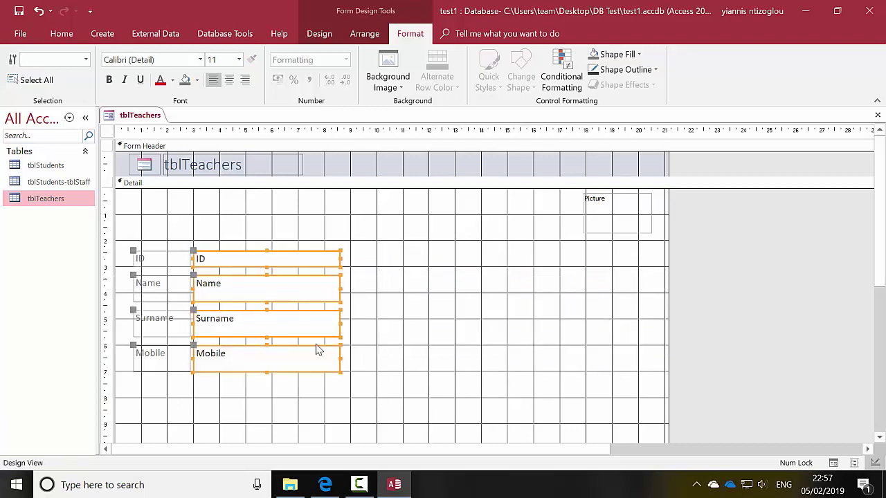
left_click_drag(621, 225, 385, 221)
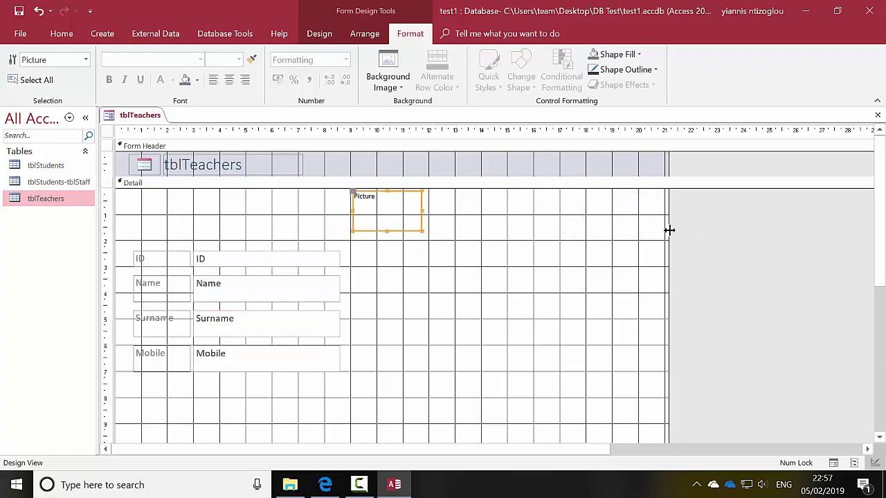
Narrow the form to about ruler mark 13, and move the ID, Name, Surname and Mobile controls with their labels up about 1.9 ruler units.
left_click_drag(669, 230, 458, 240)
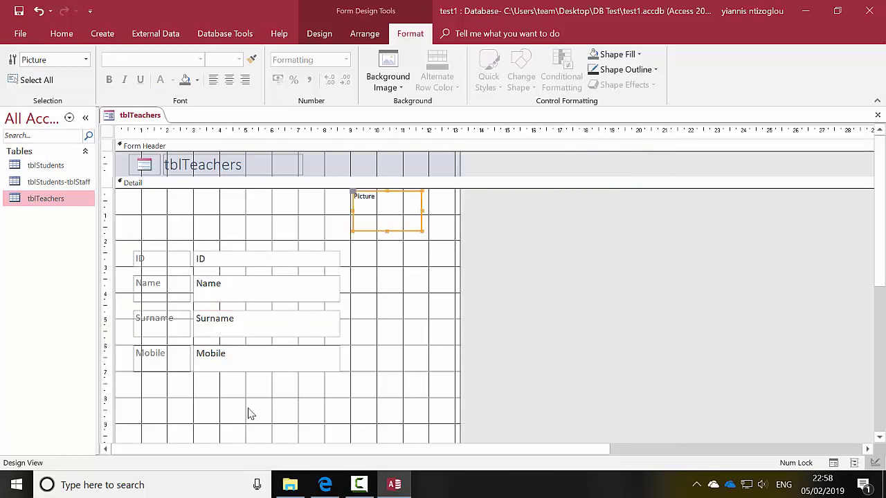
left_click_drag(251, 414, 153, 212)
left_click_drag(249, 366, 146, 200)
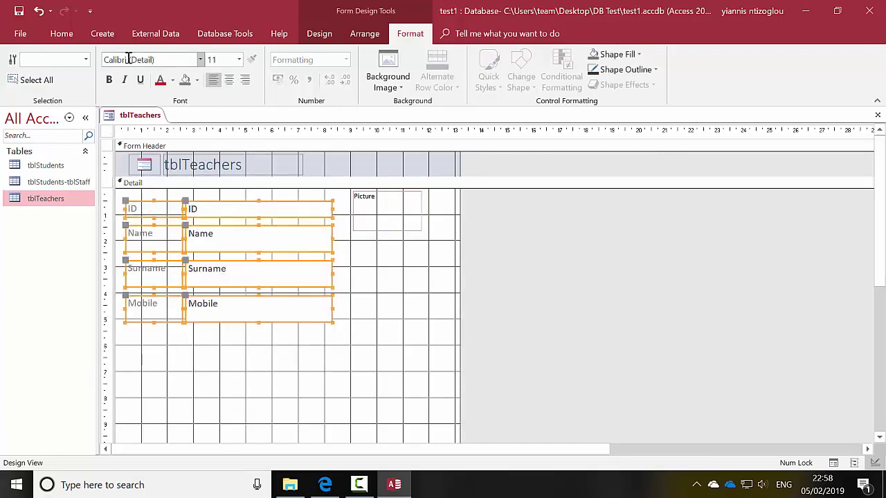
Set the font of the ID, Name, Surname and Mobile labels and text boxes to black, size 18.
left_click(62, 36)
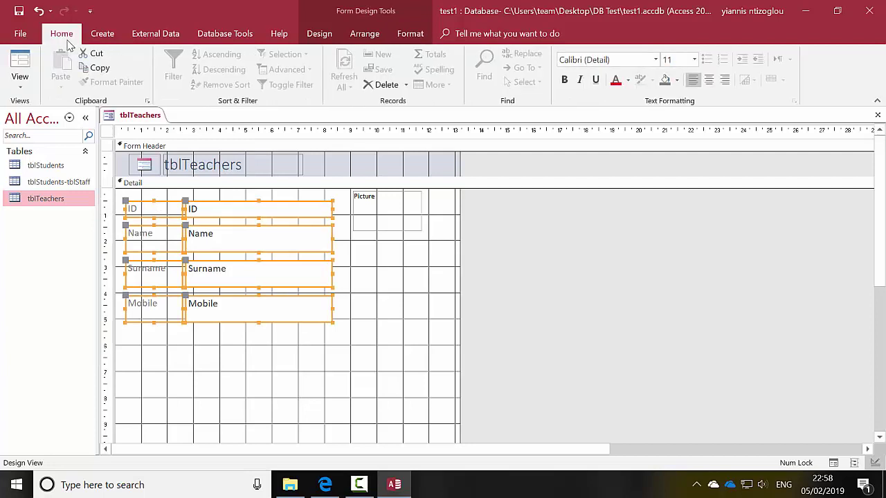
left_click(627, 80)
left_click(619, 99)
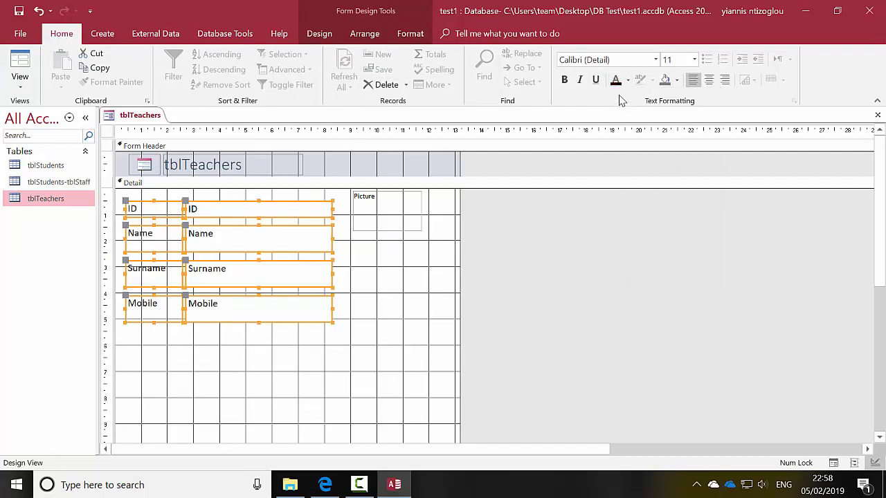
left_click(694, 60)
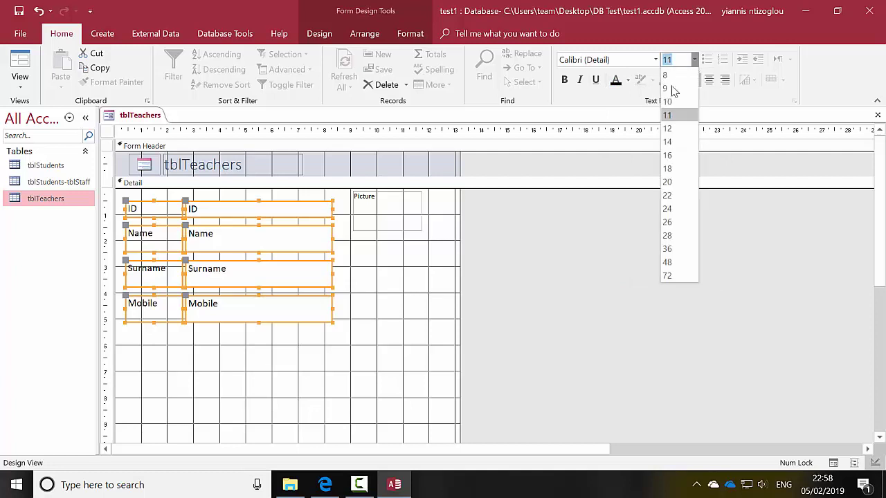
left_click(671, 169)
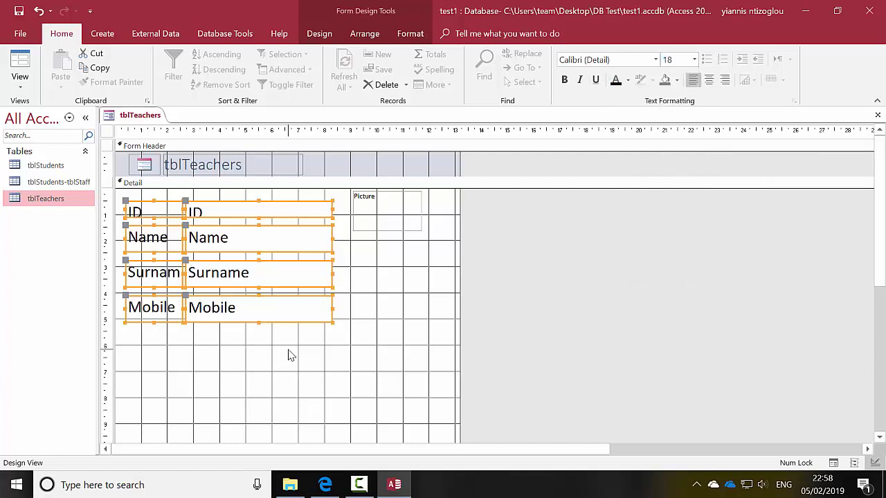
Clear the group selection and select only the ID text box in the Detail section.
left_click(321, 347)
left_click_drag(302, 374, 135, 192)
left_click(341, 248)
left_click(310, 236)
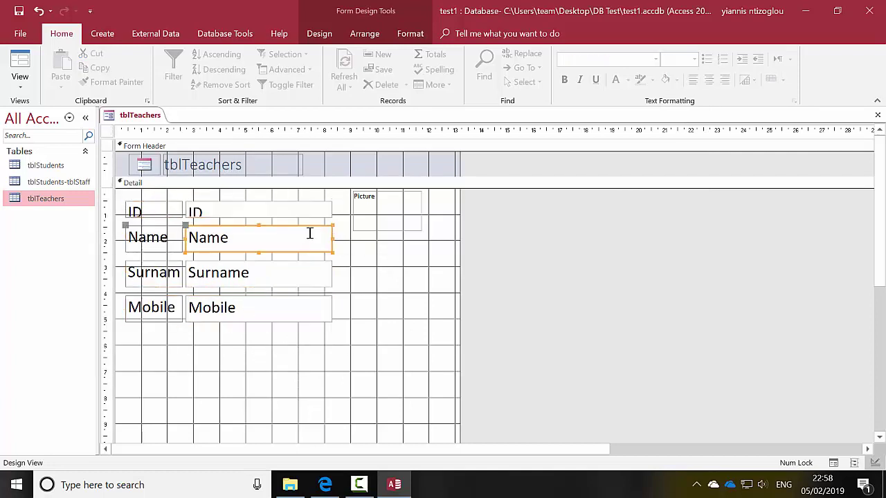
left_click(321, 211)
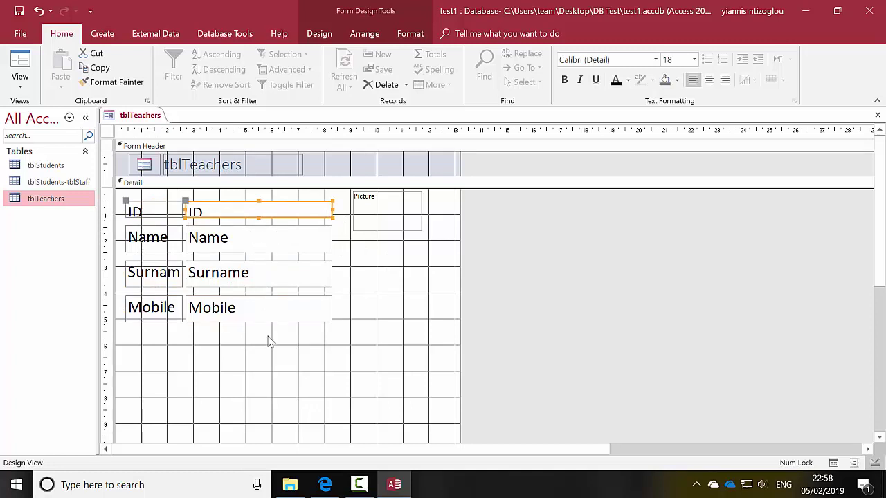
Set the height of the ID, Name, Surname and Mobile labels and text boxes to 1 cm.
left_click_drag(285, 358, 119, 189)
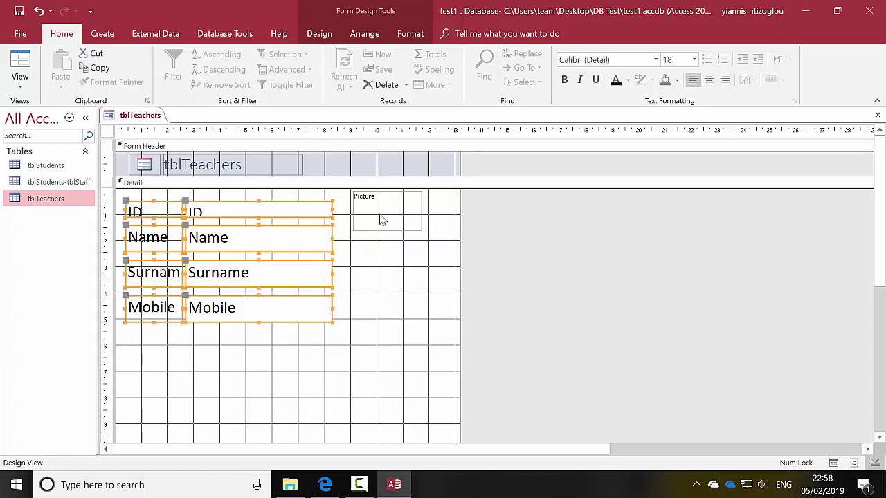
left_click(319, 35)
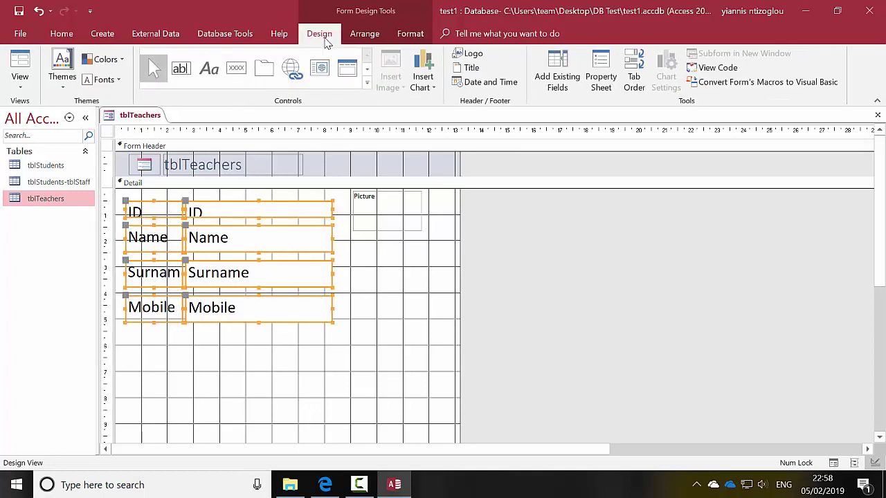
left_click(602, 81)
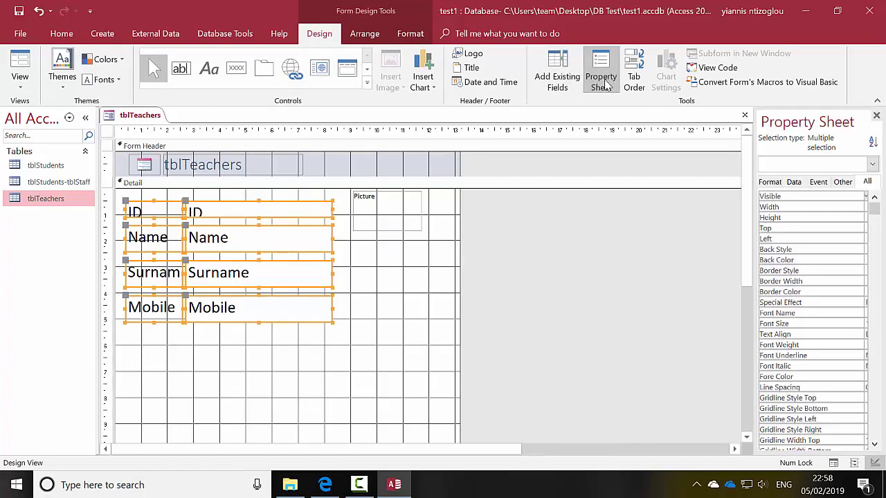
left_click(764, 184)
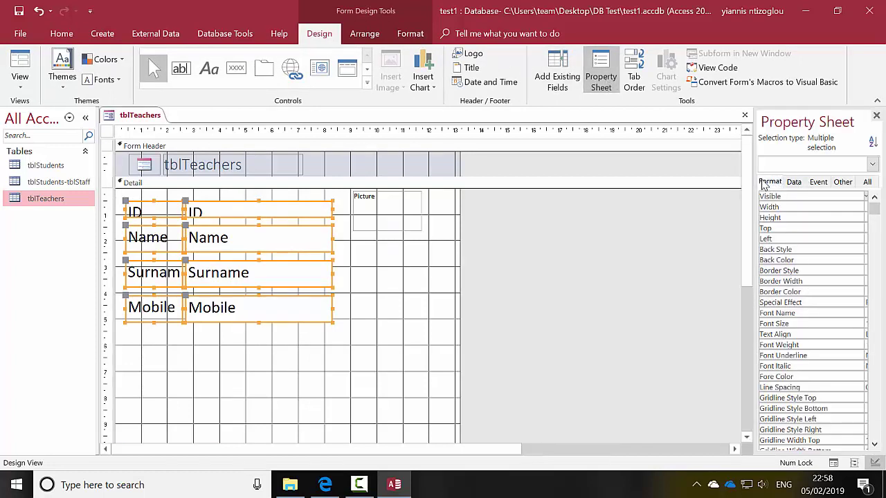
left_click(793, 219)
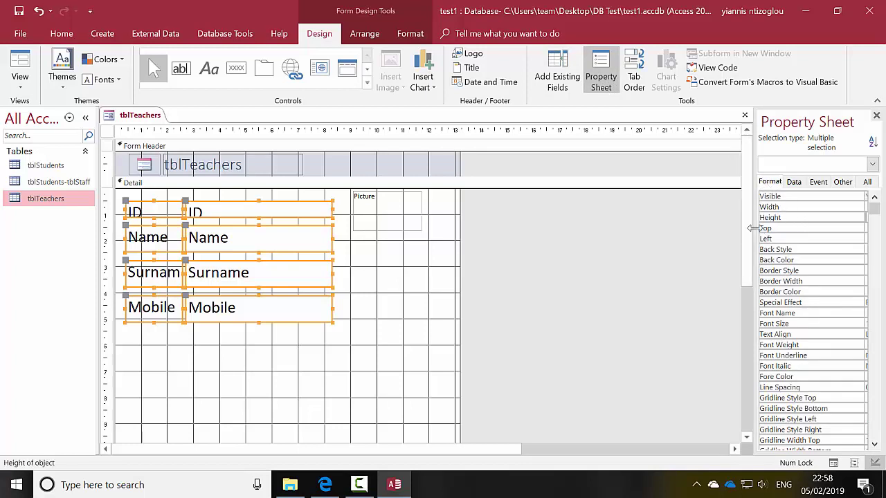
left_click_drag(750, 228, 662, 229)
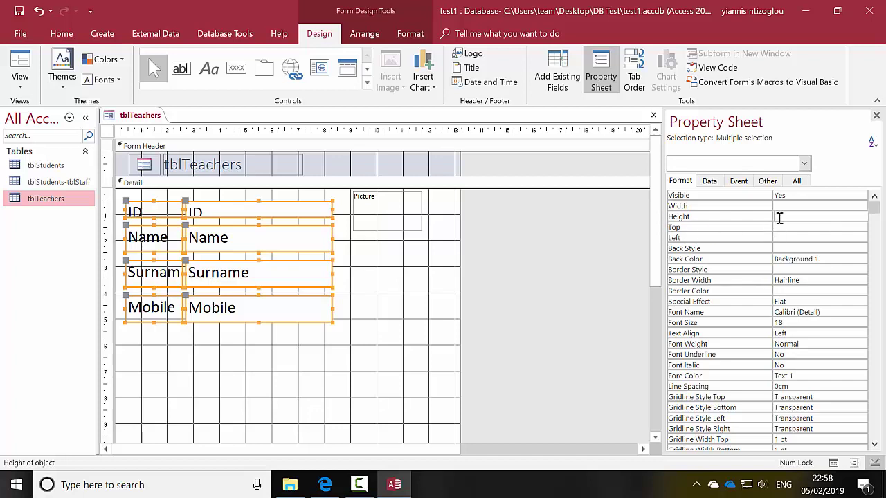
type("1")
key("Return")
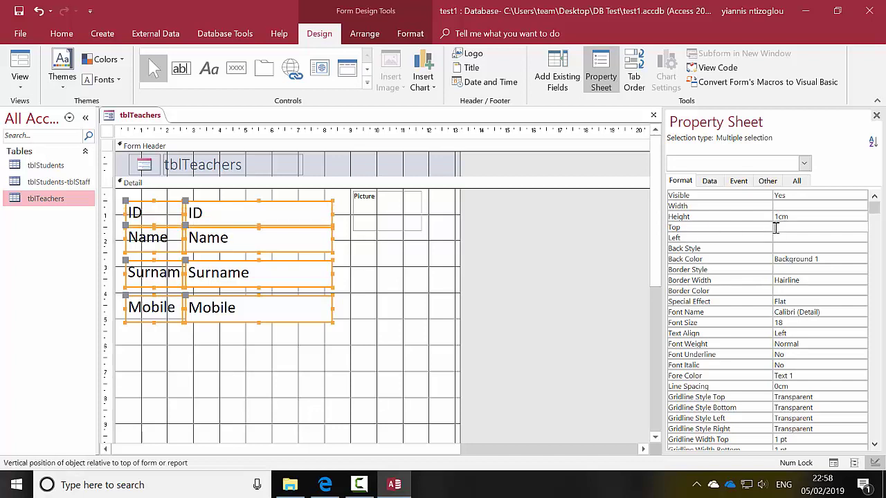
Nudge the Name, Surname and Mobile rows vertically so all four rows sit close together with even small gaps.
left_click_drag(349, 380, 155, 242)
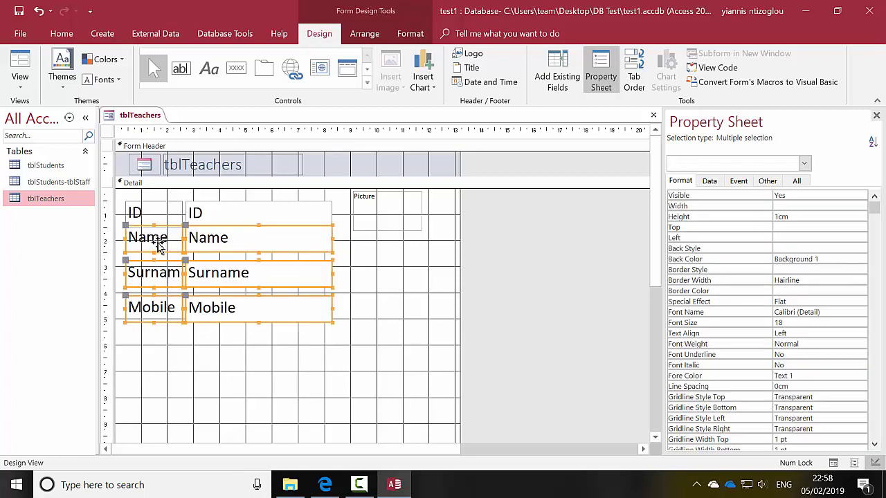
key("Down")
key("Down")
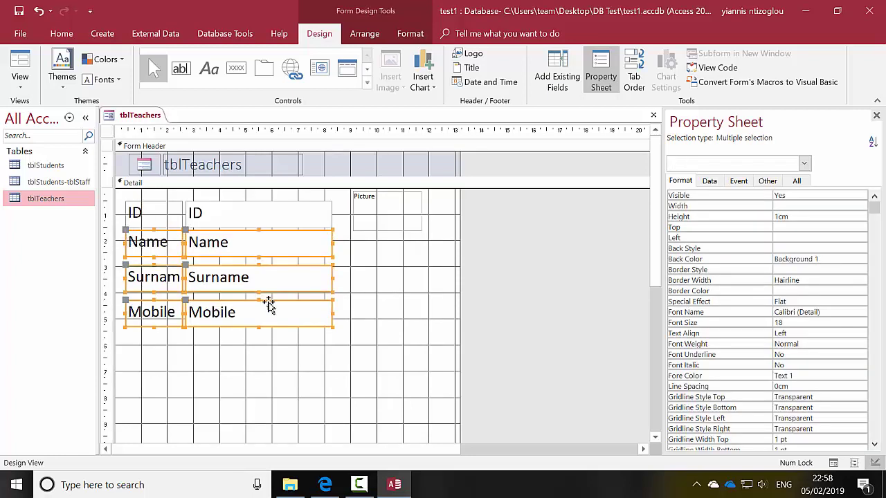
left_click_drag(330, 395, 148, 291)
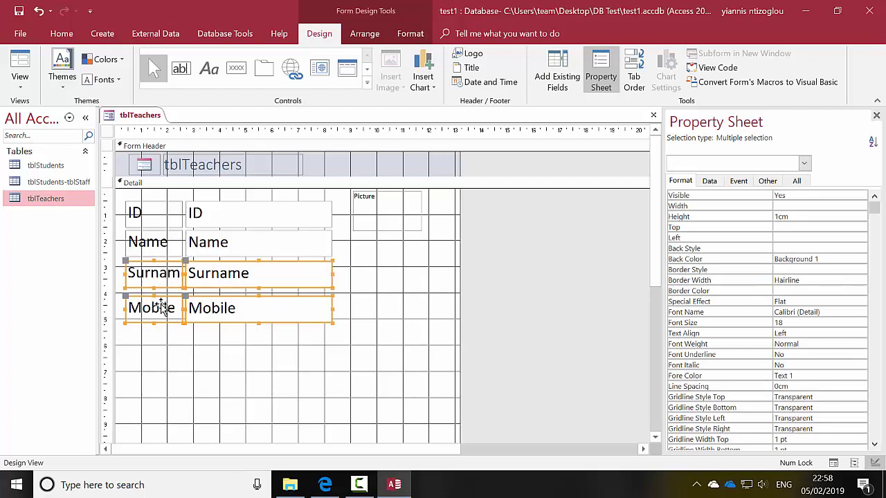
key("Up")
key("Down")
left_click(287, 371)
left_click_drag(315, 358, 151, 302)
key("Up")
key("Up")
left_click(276, 365)
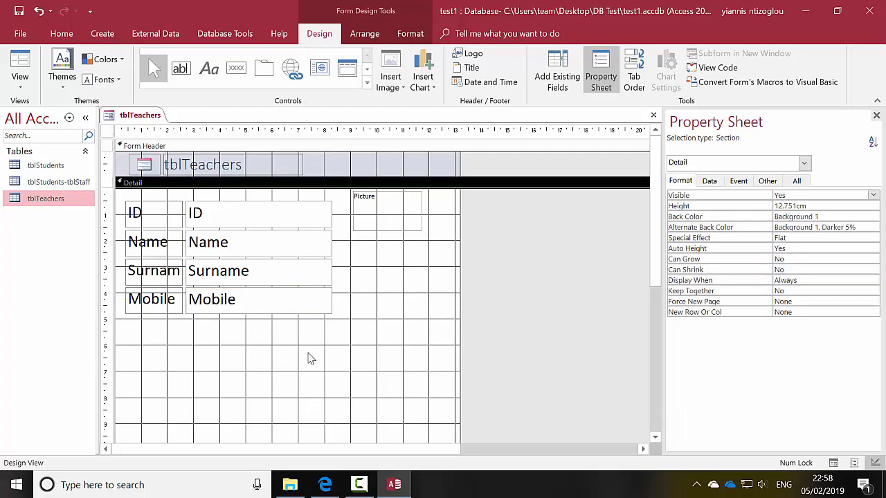
Fill the four text boxes in the Detail section with Accent 1, Lighter 40%.
left_click_drag(312, 357, 233, 194)
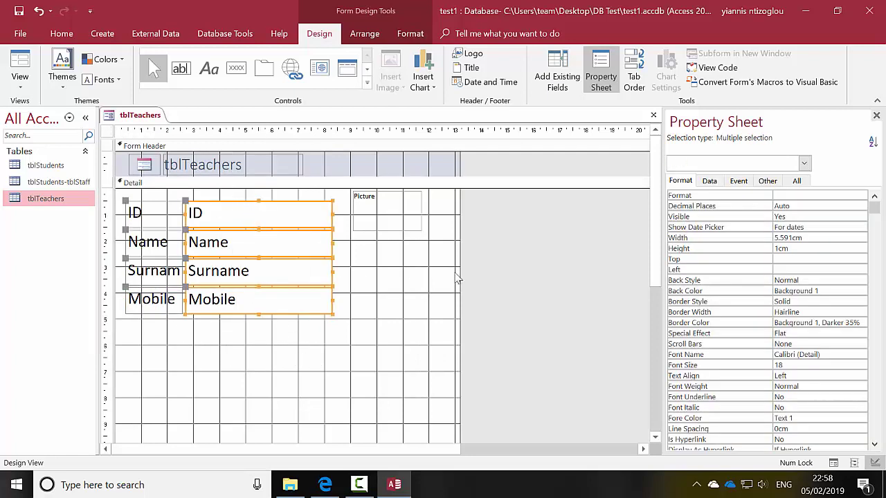
left_click(61, 34)
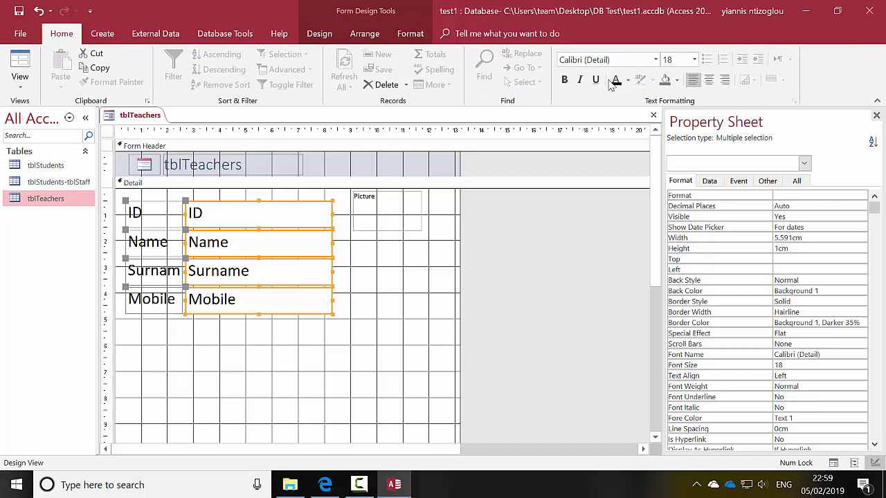
left_click(676, 80)
left_click(707, 159)
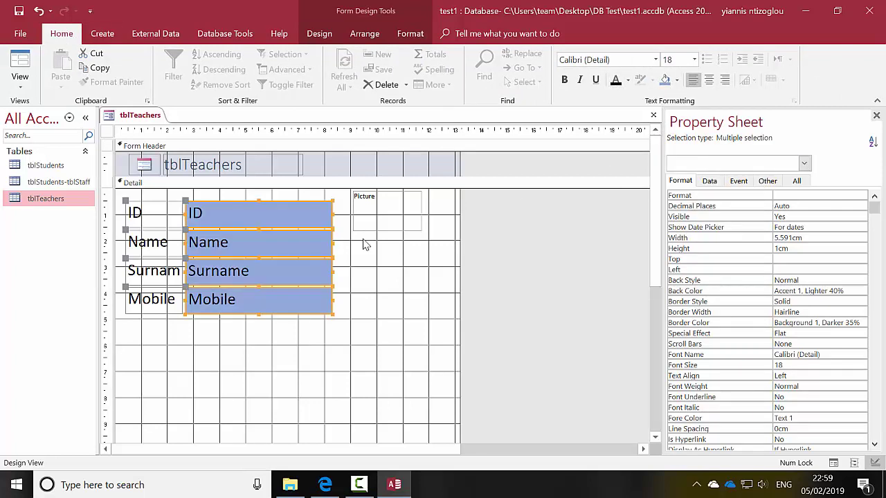
Fill the four field labels with Accent 1, Darker 50% and make their text white.
left_click_drag(150, 352, 153, 208)
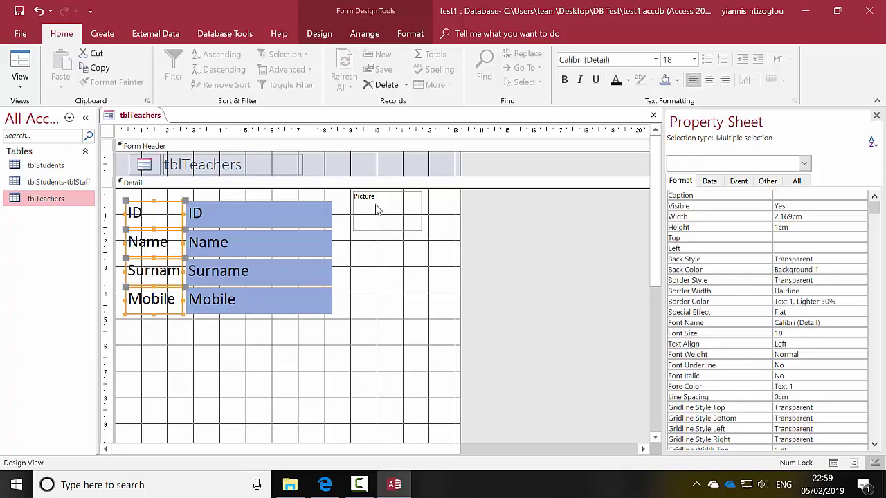
left_click(676, 80)
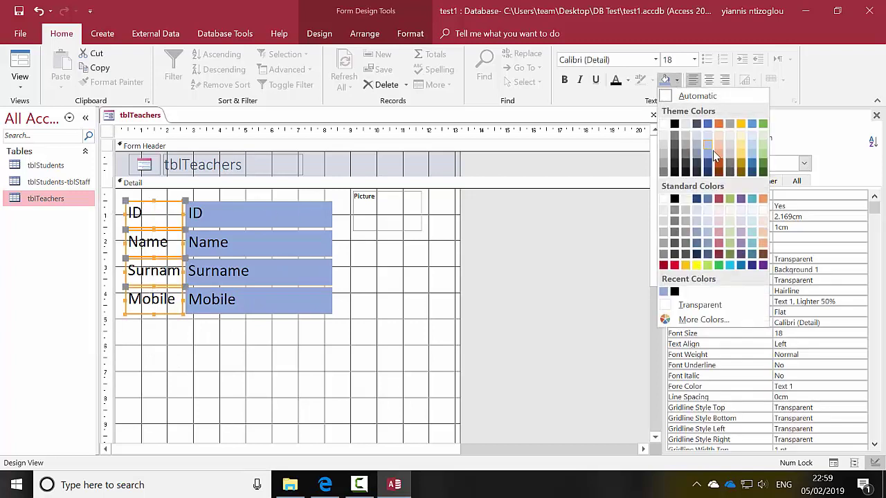
left_click(707, 171)
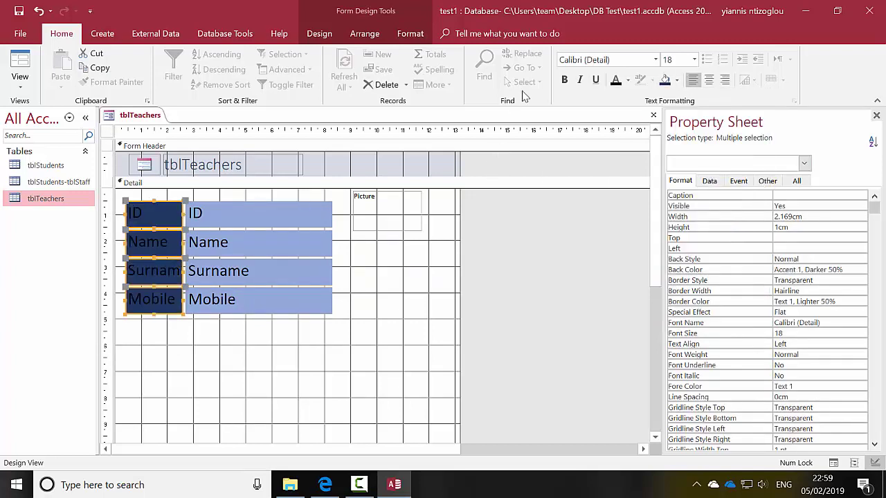
left_click(627, 81)
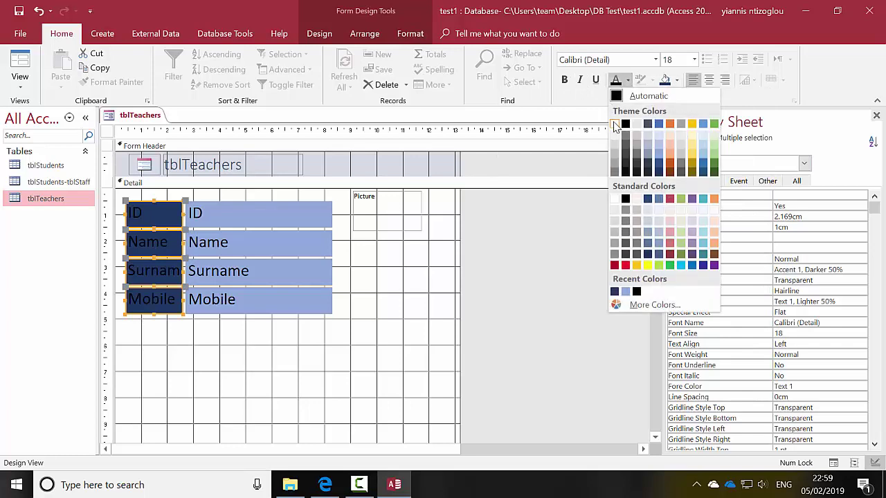
left_click(615, 124)
left_click(198, 386)
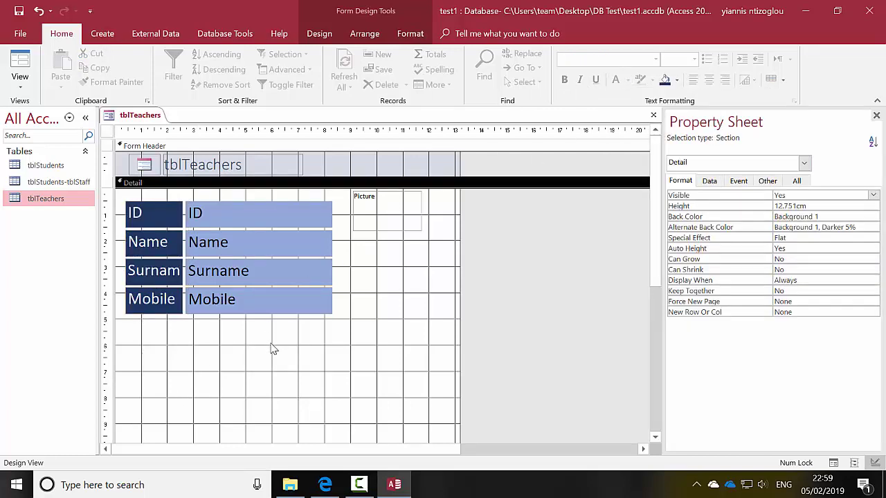
left_click_drag(270, 344, 197, 208)
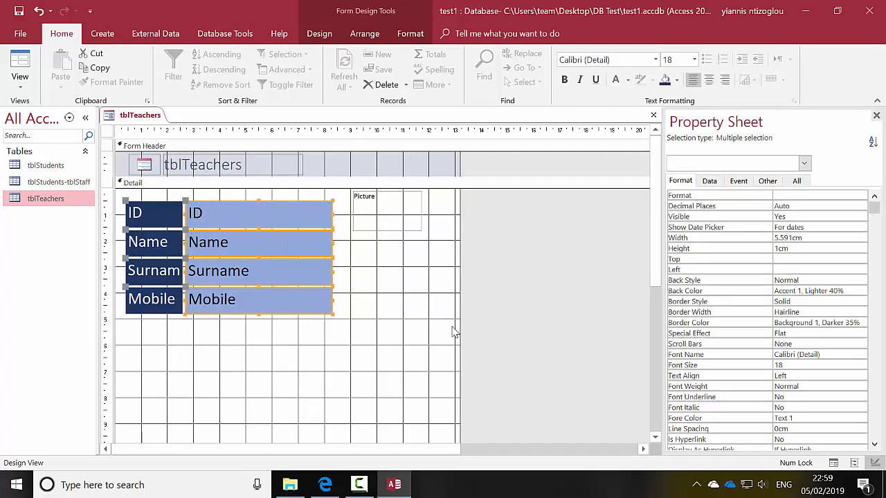
left_click(393, 326)
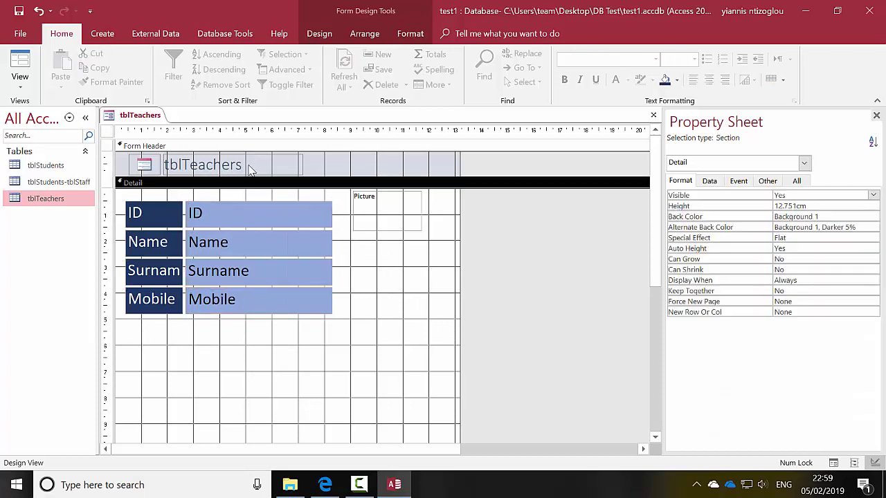
Remove the "tbl" prefix so the form header title reads "Teachers", and delete the logo beside it.
left_click(194, 166)
left_click(183, 166)
left_click_drag(182, 166, 164, 179)
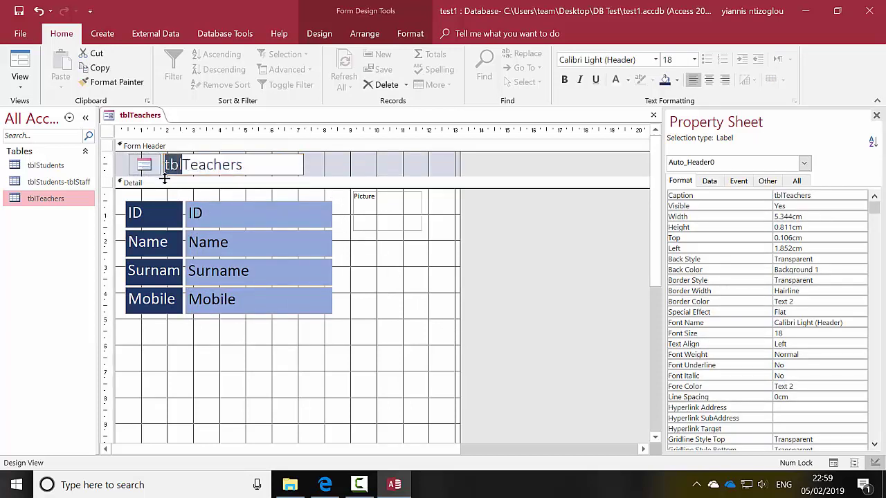
key("Delete")
left_click(147, 166)
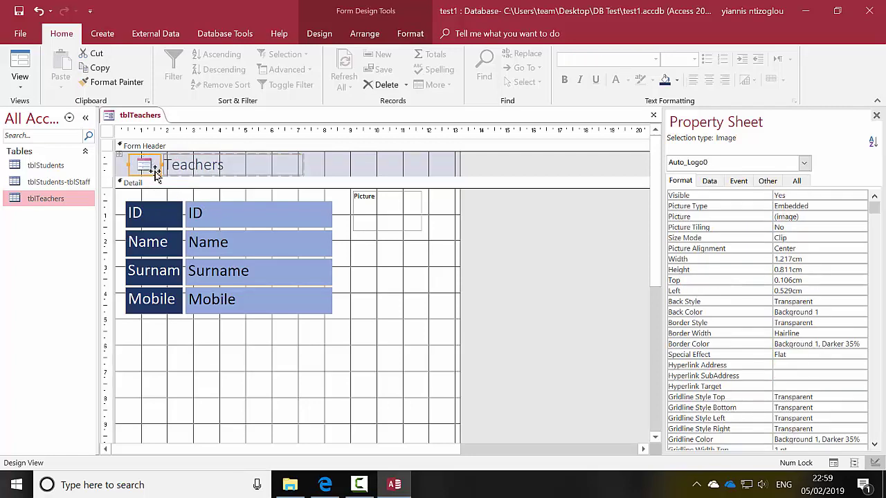
key("Delete")
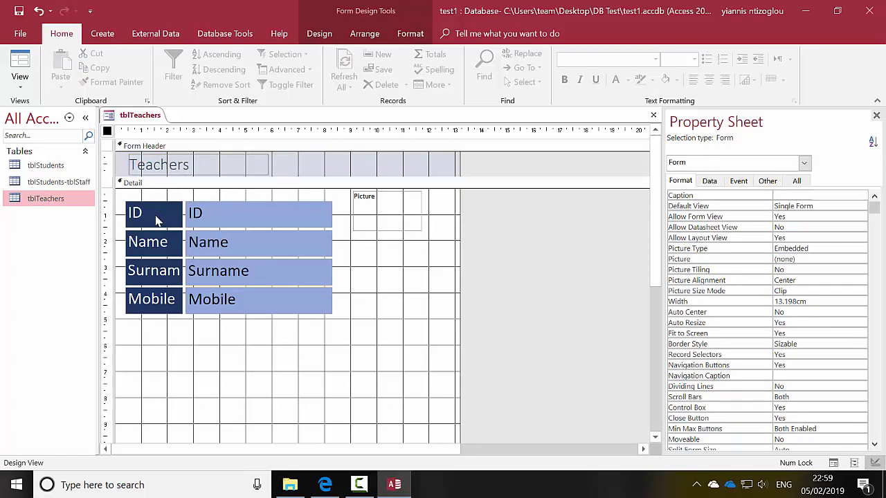
Remove the control layout from the Teachers title label in the form header.
left_click(189, 171)
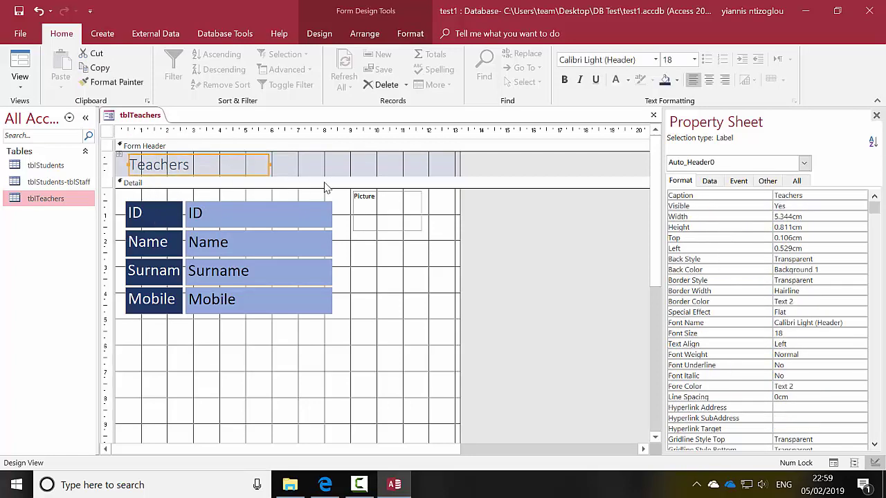
right_click(119, 160)
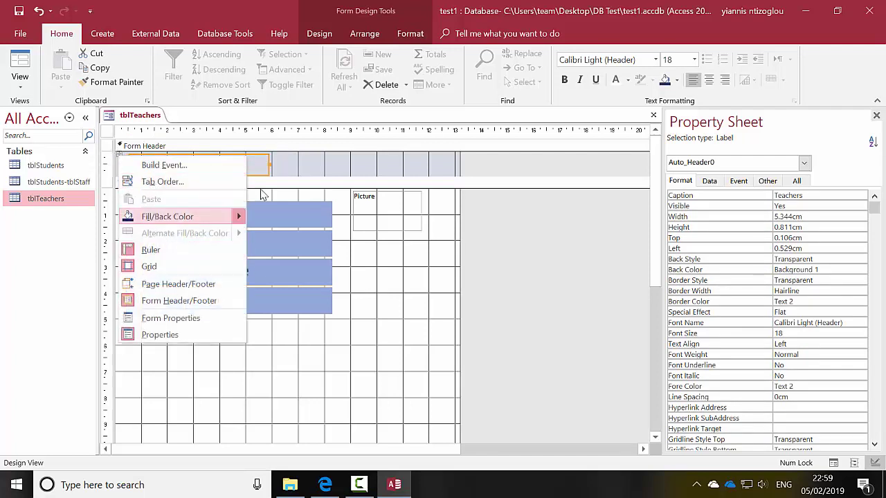
left_click(273, 172)
left_click(233, 171)
right_click(235, 168)
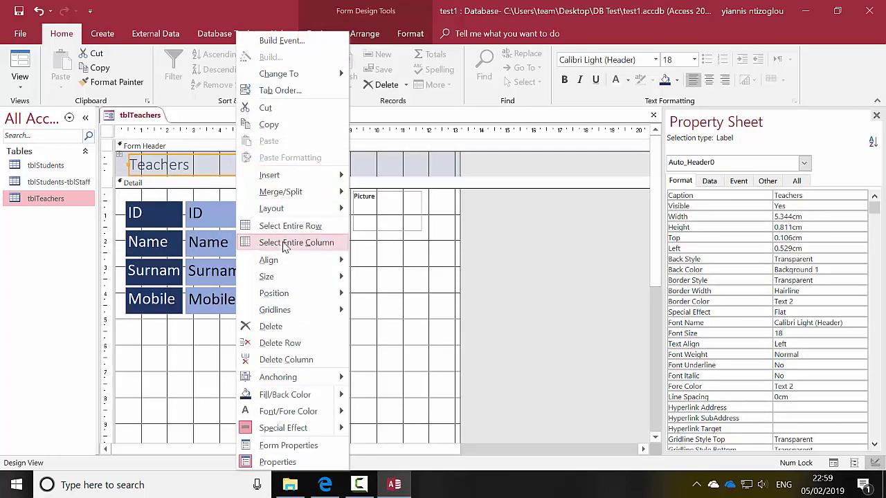
mouse_move(280, 207)
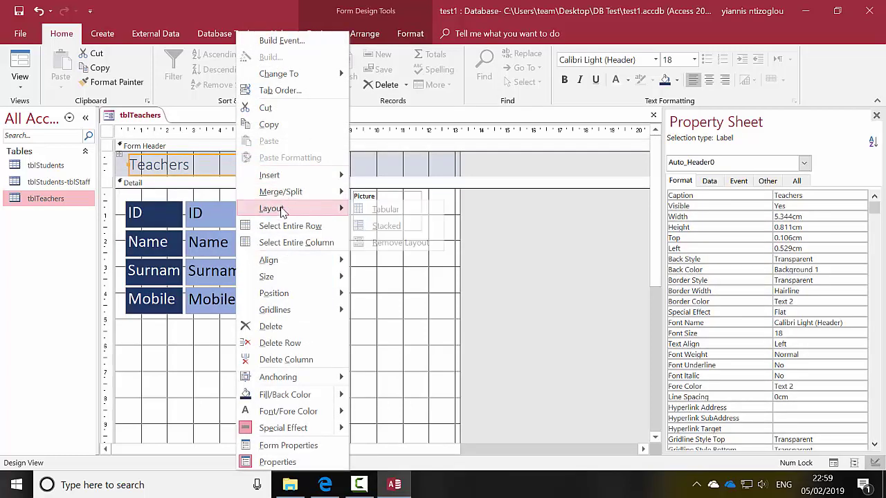
left_click(401, 242)
left_click(281, 166)
Format the Teachers title as white, bold text at font size 28.
left_click(200, 165)
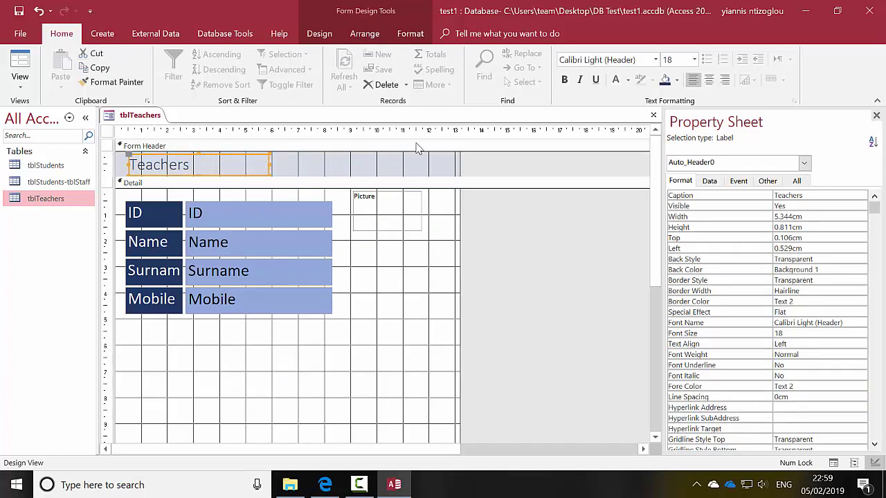
left_click(618, 84)
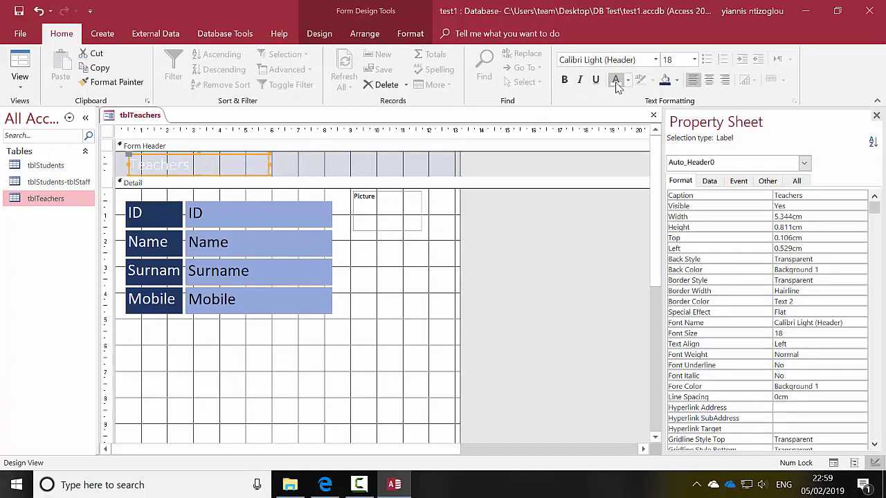
left_click(562, 80)
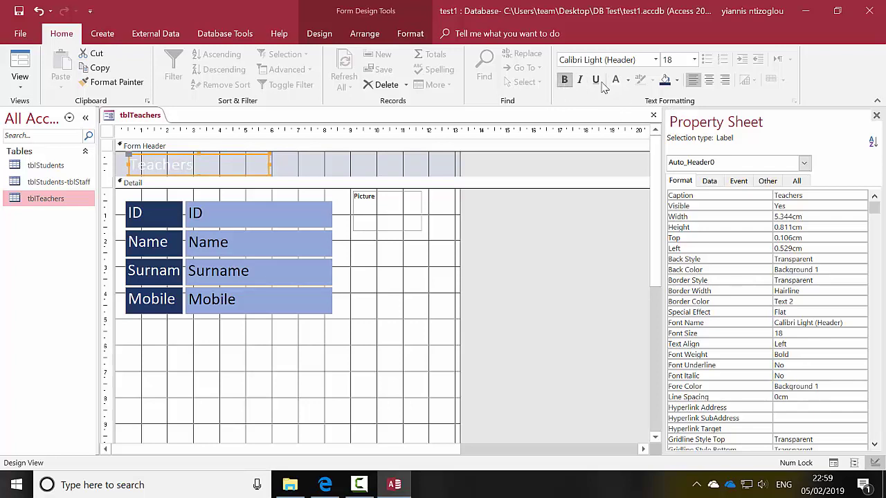
left_click(694, 60)
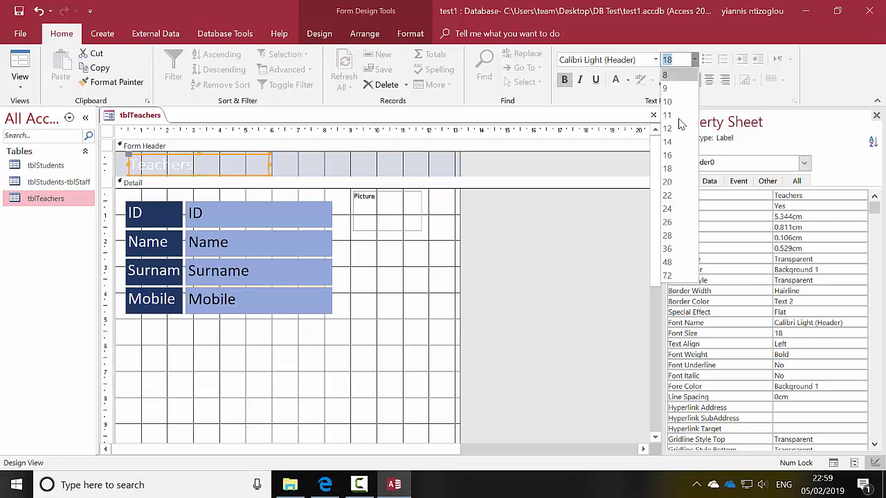
left_click(671, 235)
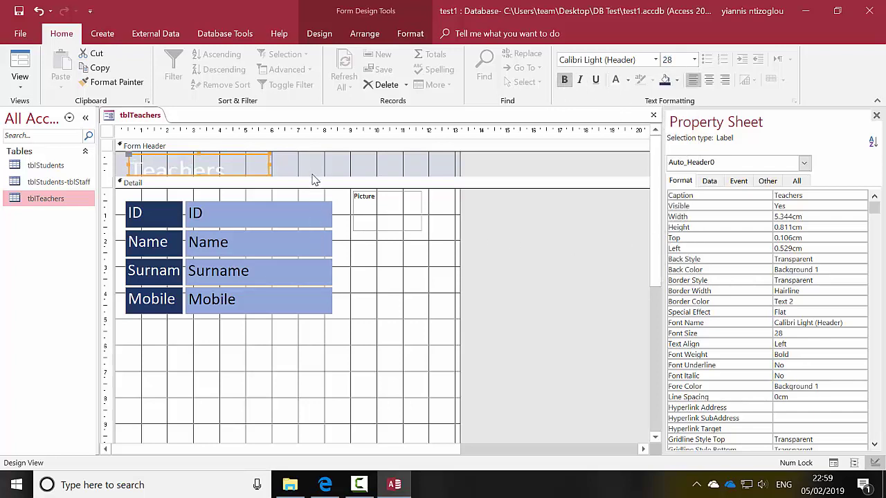
Make the form header section taller and enlarge the Teachers title label to about 6.8 by 1.2 cm.
left_click_drag(311, 175, 297, 199)
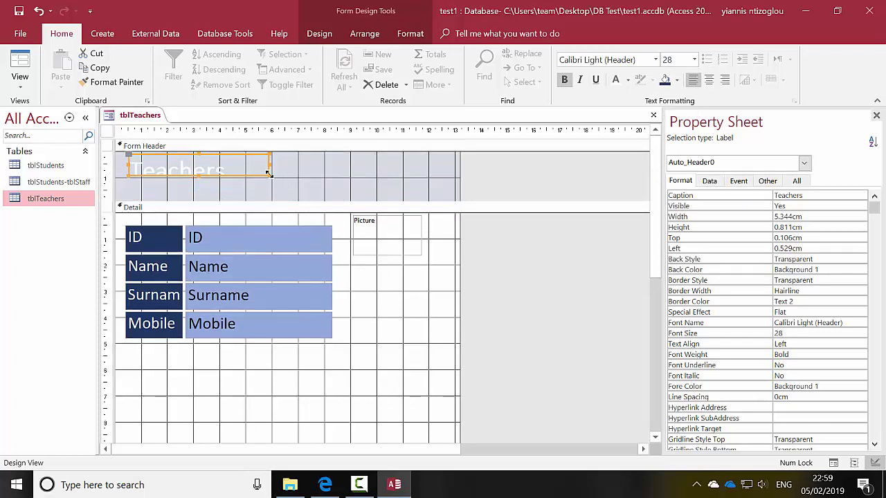
left_click_drag(267, 173, 307, 186)
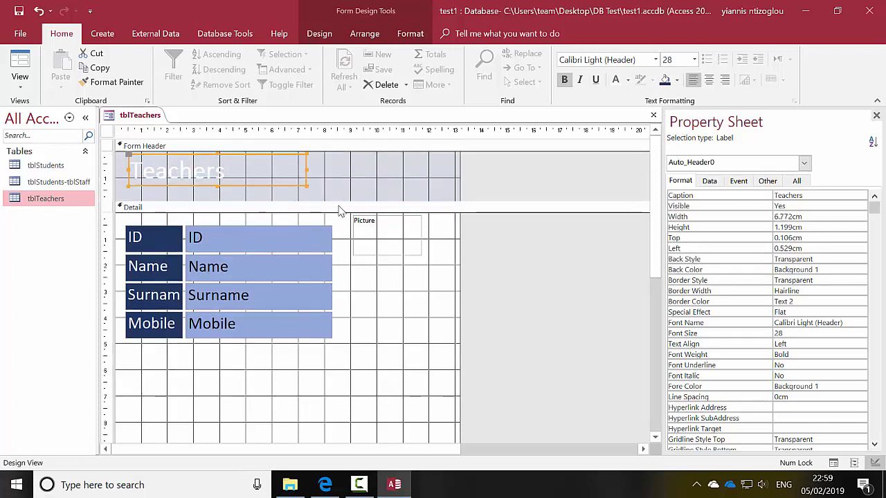
Fill the form header with dark blue (Accent 1, Darker 50%) and shorten the header section to fit the Teachers title.
left_click(360, 184)
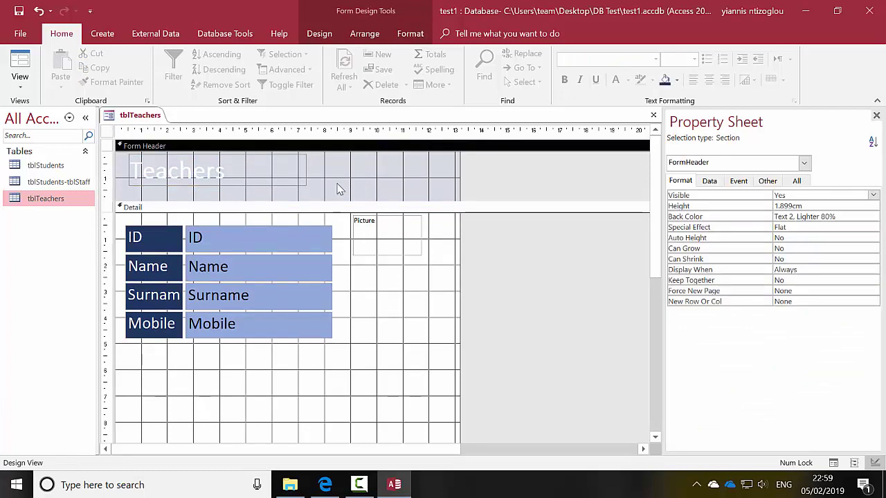
left_click(664, 80)
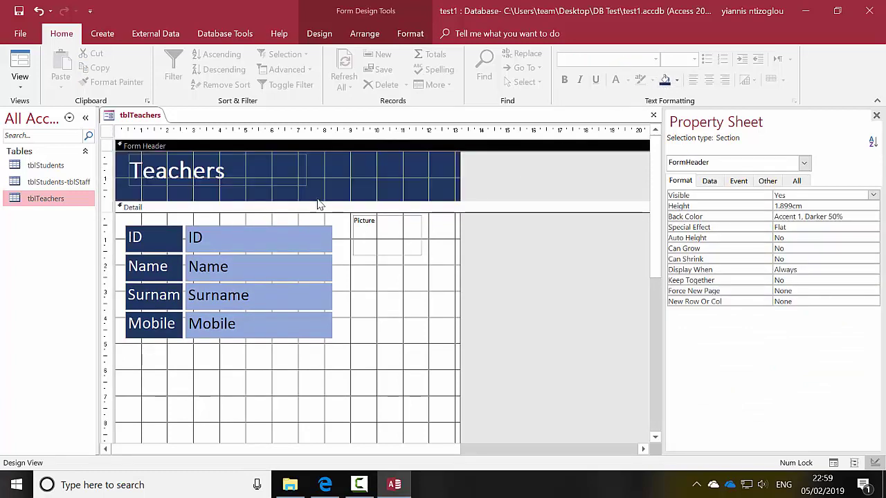
left_click_drag(317, 201, 316, 185)
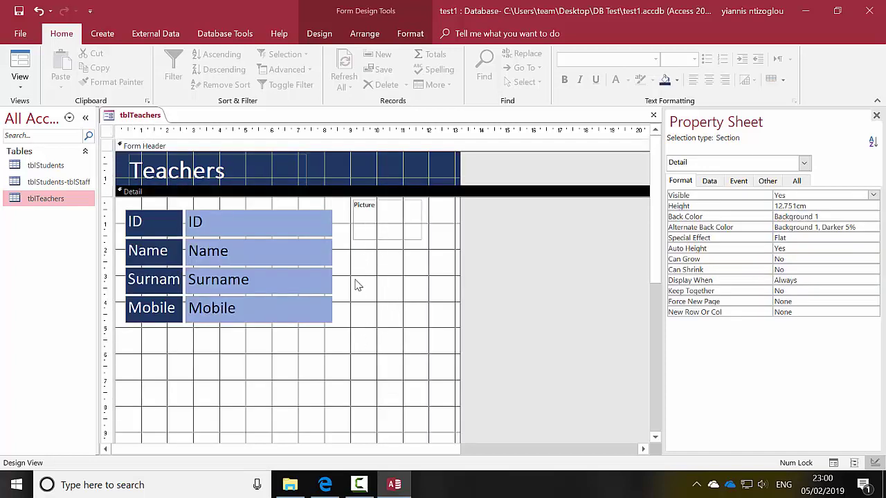
Preview the Teachers form in Form View, going to the second record and back to the first.
left_click(19, 61)
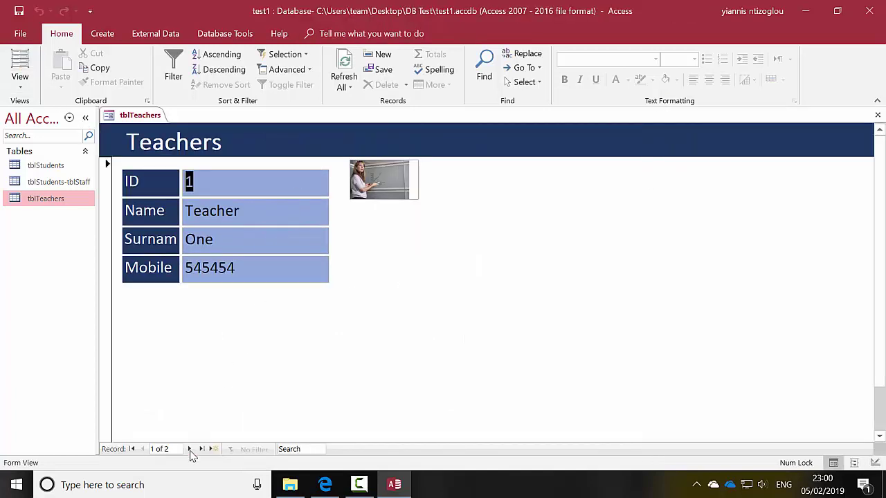
left_click(189, 449)
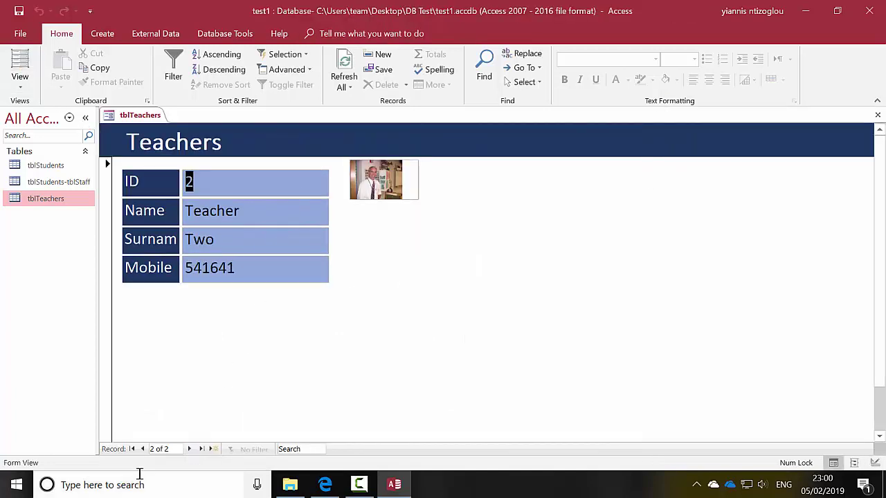
left_click(143, 449)
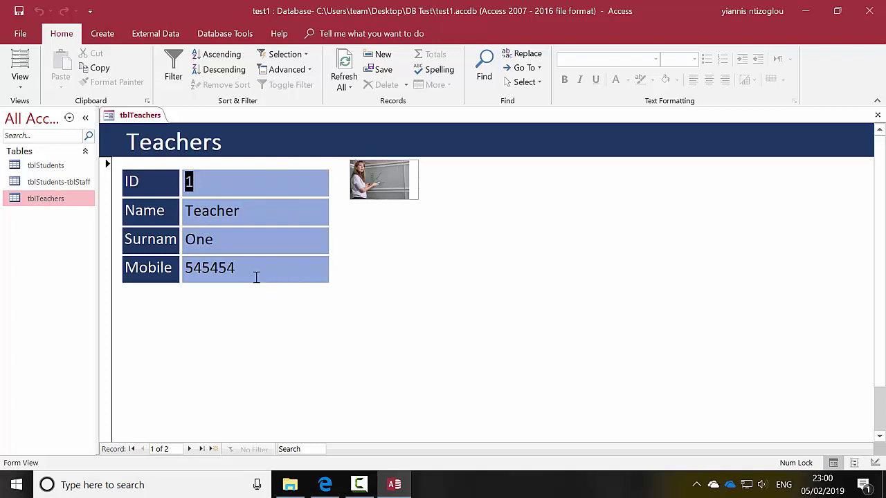
Return to Design View and widen the four field labels to the form's left edge so Surname fits.
left_click(16, 81)
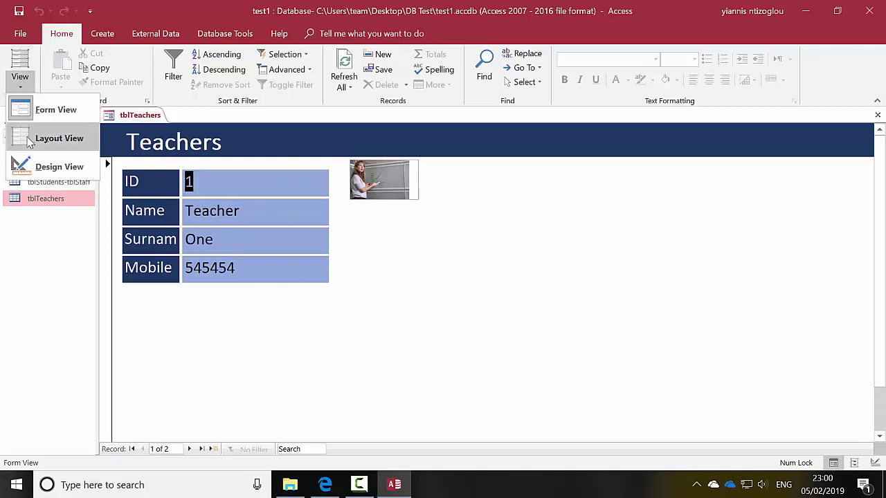
left_click(38, 169)
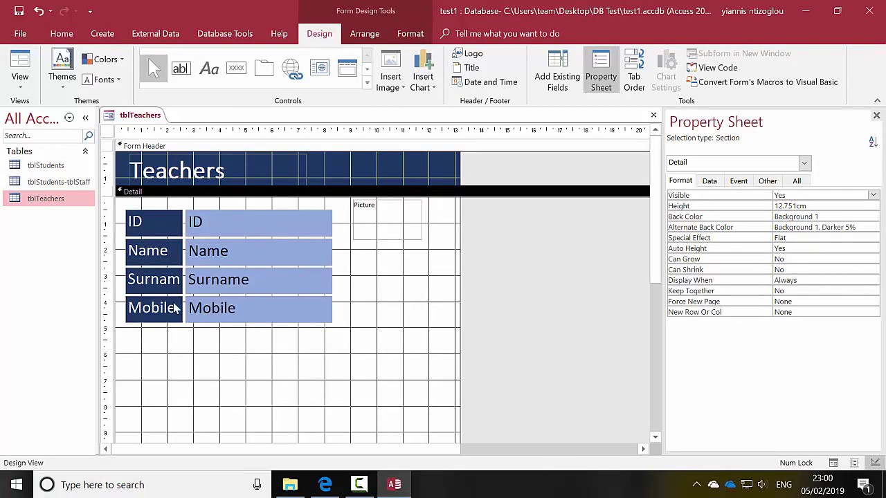
left_click_drag(175, 356, 109, 224)
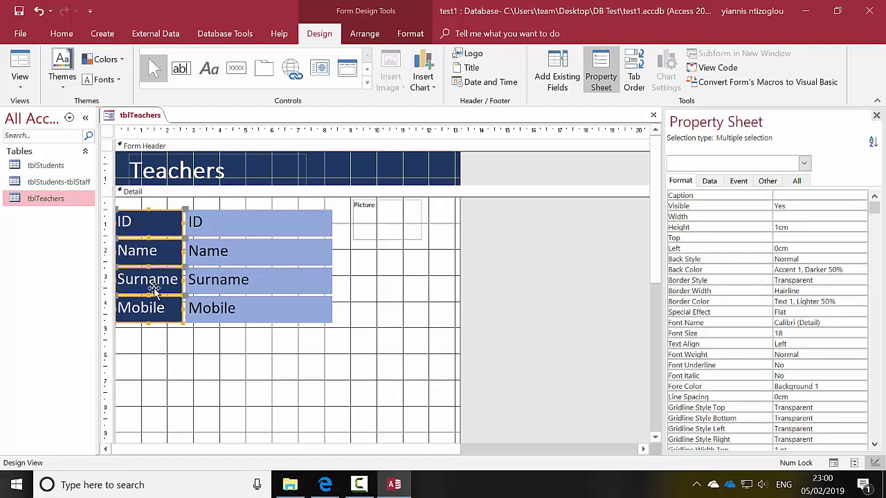
left_click(184, 363)
Widen the four field labels slightly and move all labels and their text boxes into the upper-left corner of the Detail section.
left_click_drag(243, 367, 123, 199)
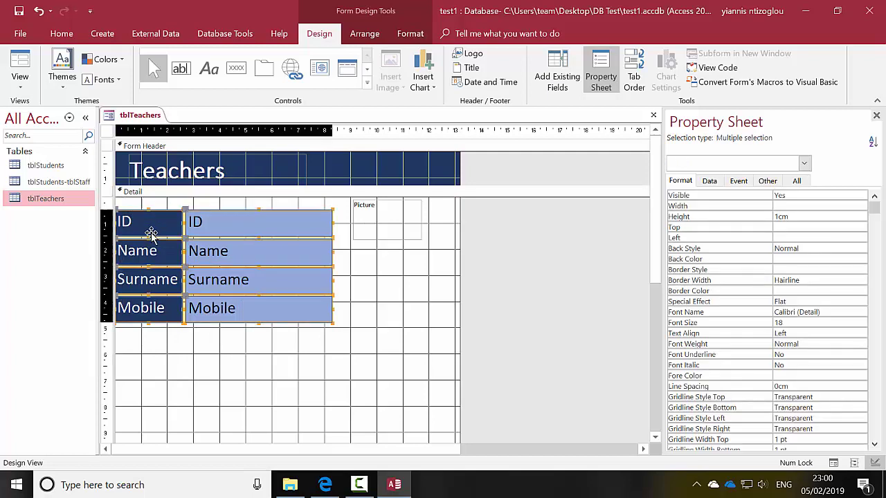
left_click_drag(150, 233, 191, 237)
left_click_drag(200, 373, 152, 224)
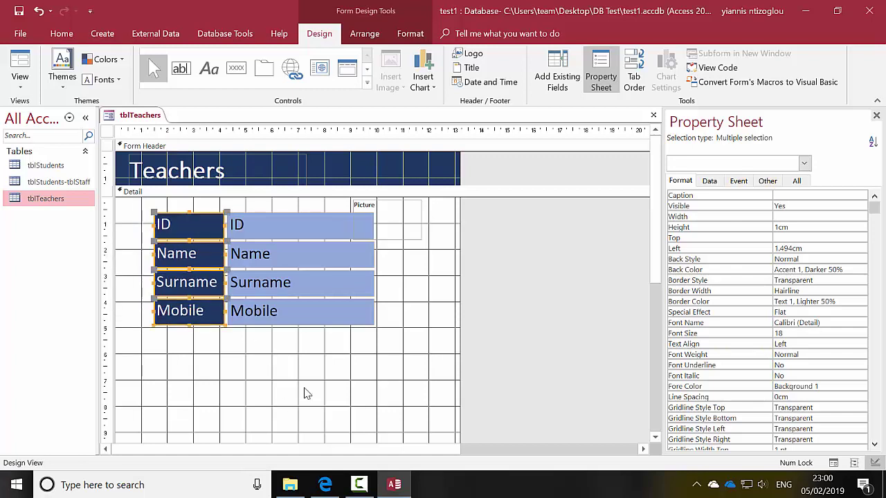
left_click_drag(303, 391, 169, 200)
left_click_drag(153, 238, 148, 229)
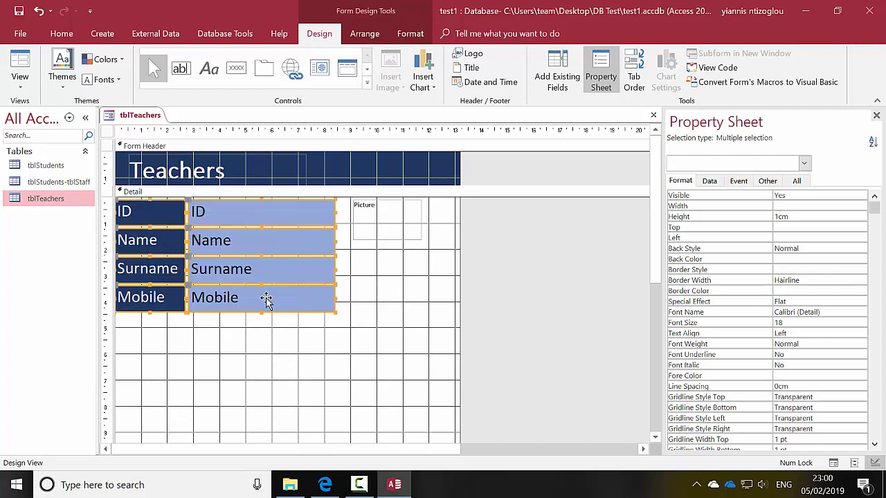
left_click(400, 355)
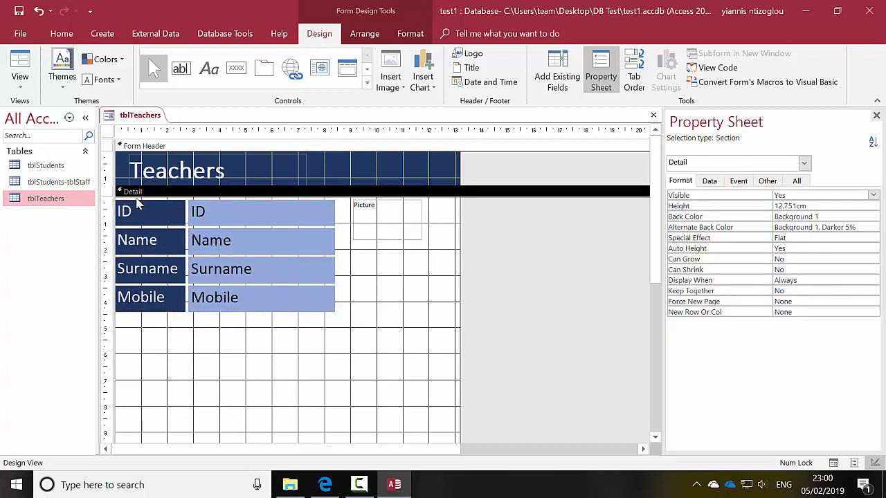
Open the tblStudents table, and copy all header and detail controls of the Teachers form.
double_click(43, 166)
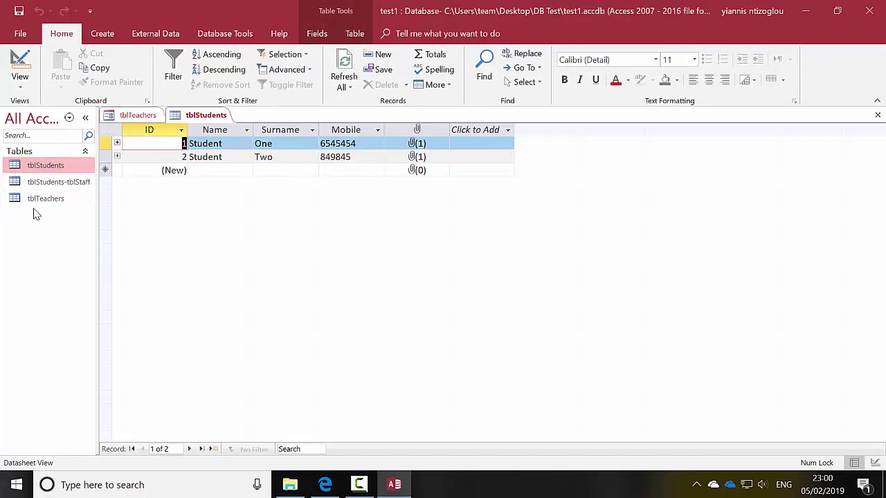
left_click(125, 117)
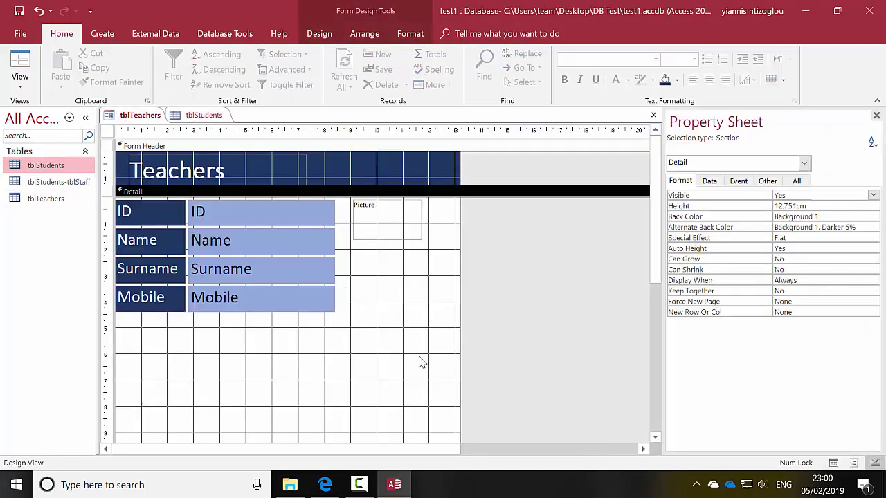
left_click_drag(418, 361, 117, 156)
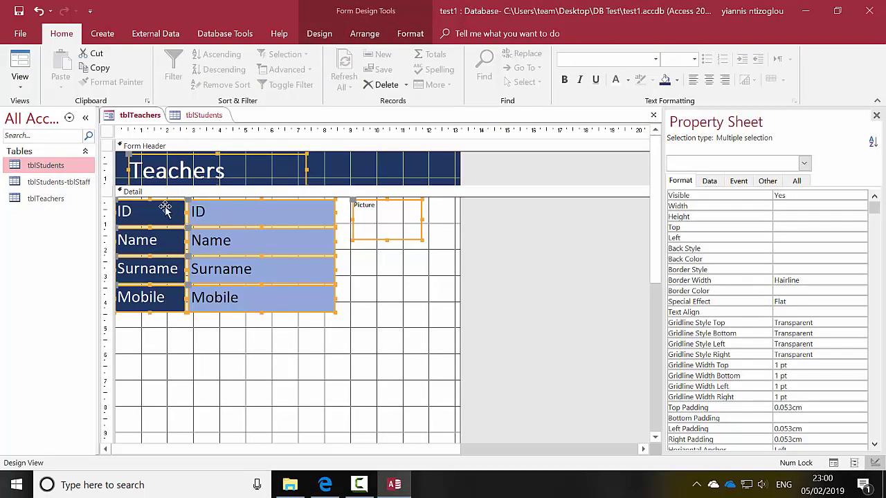
right_click(165, 210)
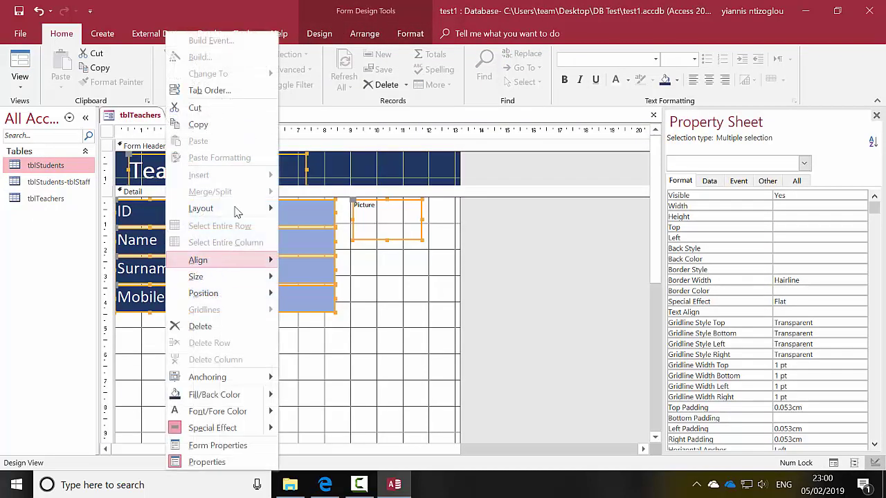
left_click(207, 125)
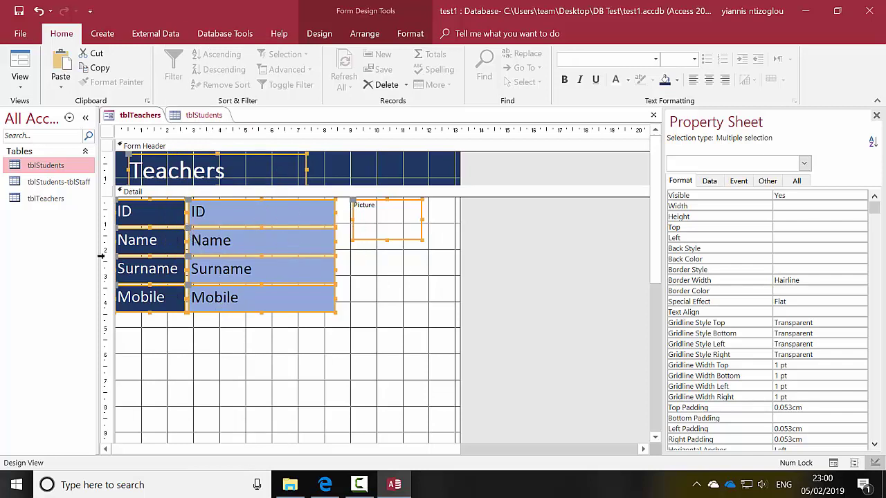
Create a new form based on the tblStudents table and switch it to Design View.
double_click(41, 173)
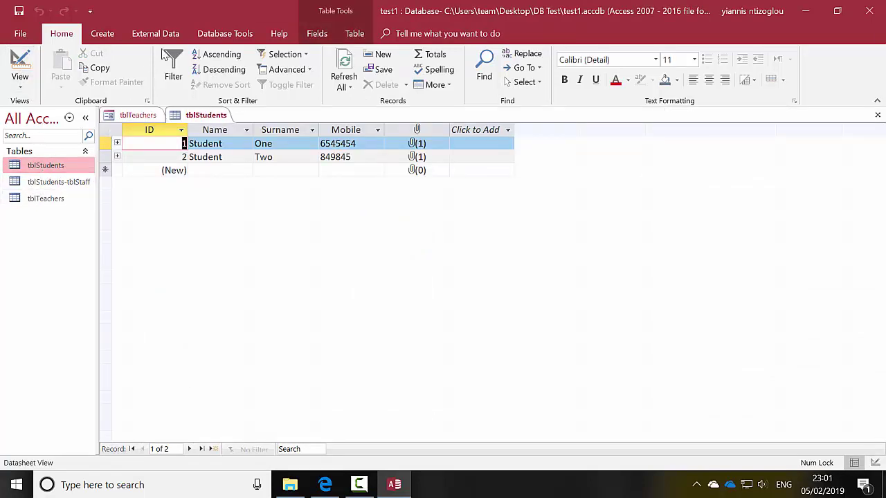
left_click(106, 40)
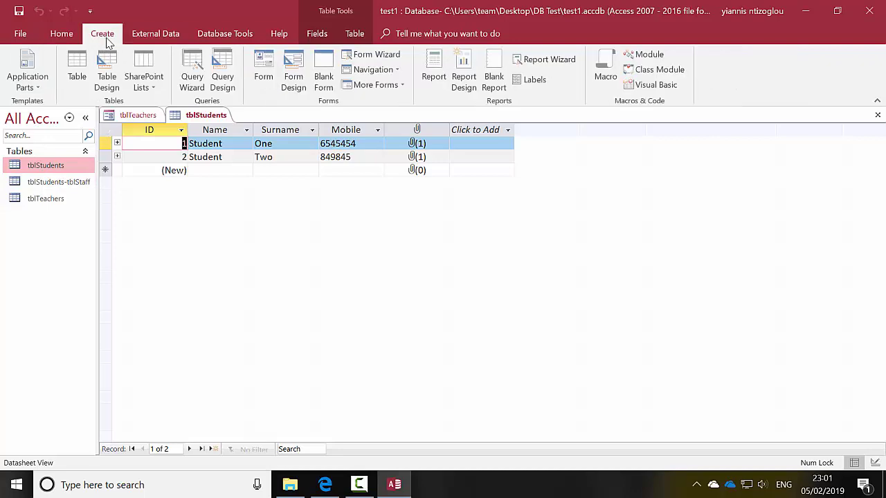
left_click(260, 69)
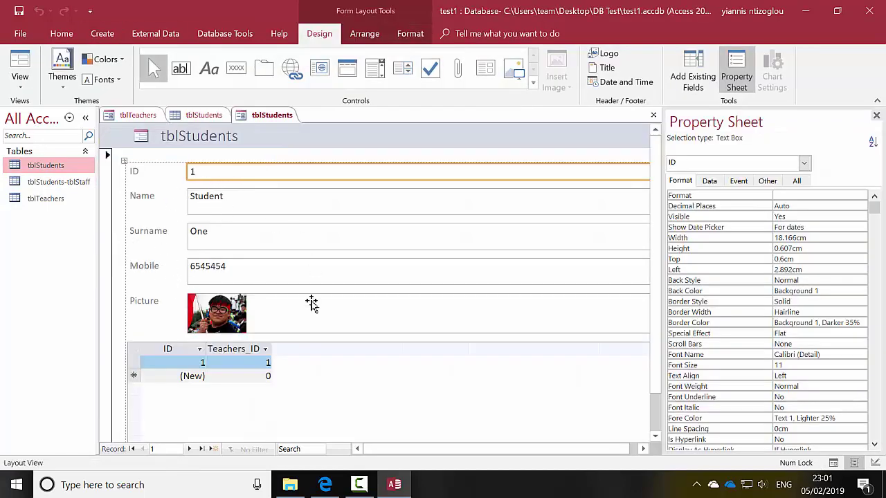
left_click(20, 82)
left_click(59, 166)
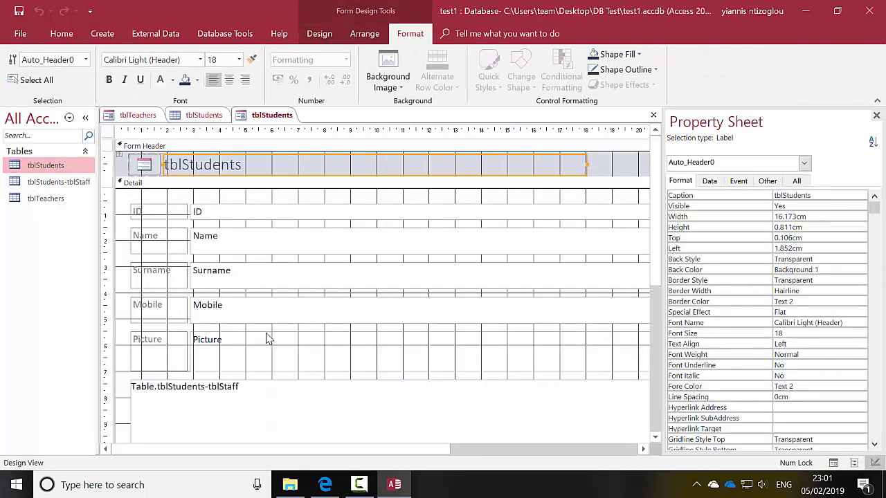
Delete all default controls from the new students form and paste the controls copied from the Teachers form.
key("ctrl+a")
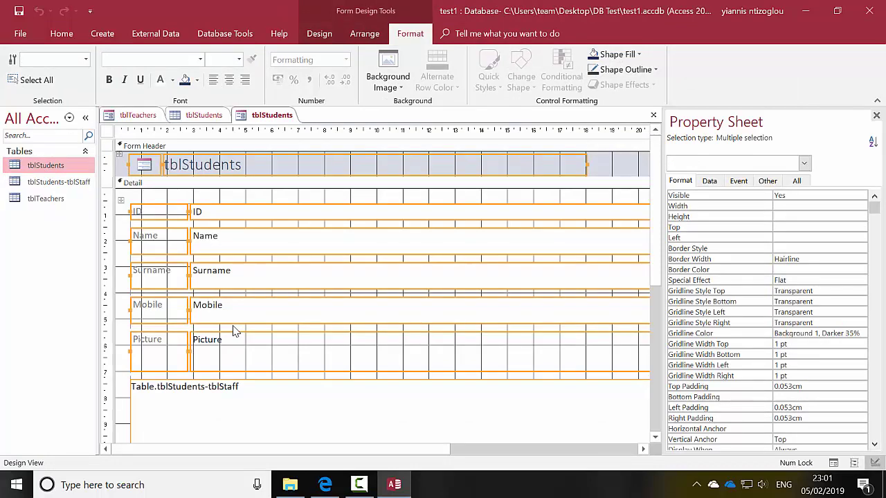
key("Delete")
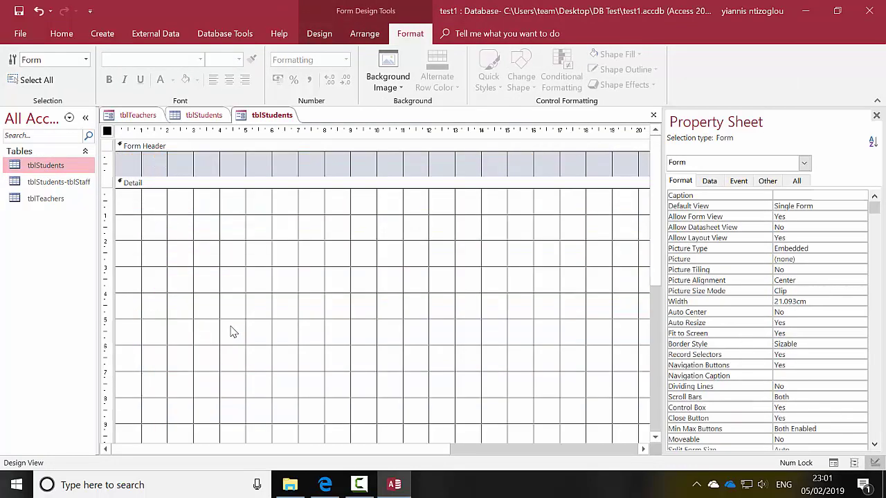
key("ctrl+z")
left_click(325, 362)
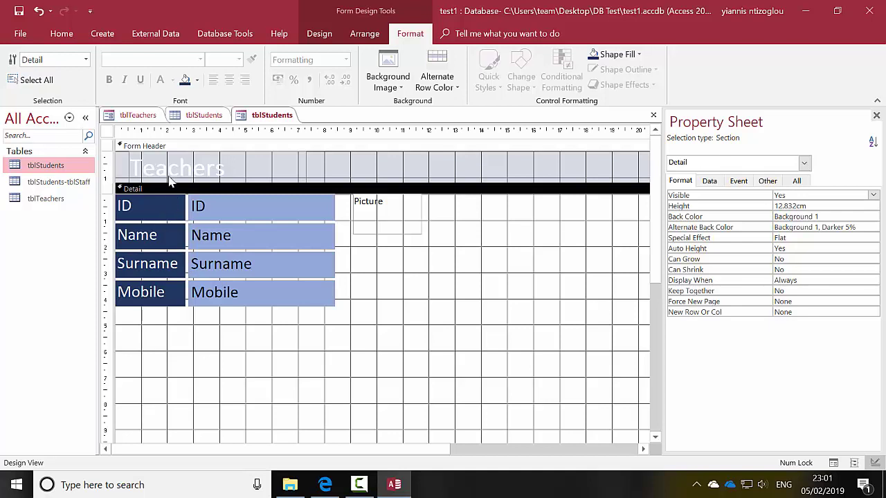
Change the pasted header title from "Teachers" to "Student".
left_click(168, 173)
double_click(172, 173)
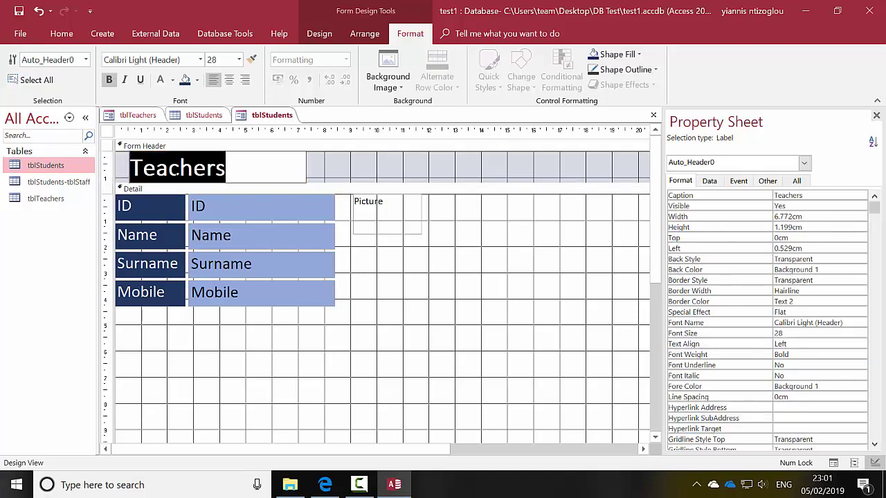
type("Student")
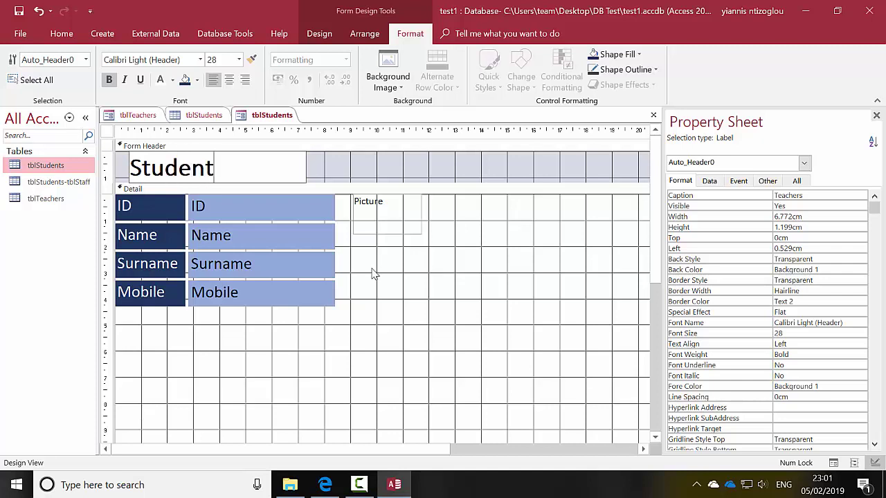
left_click(416, 328)
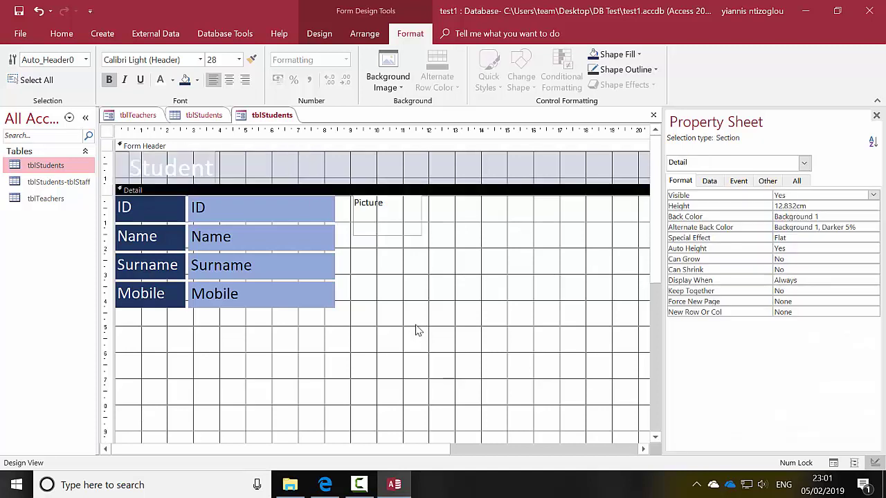
Fill the students form's header section with the theme's dark blue and display the form in Form View.
left_click(594, 164)
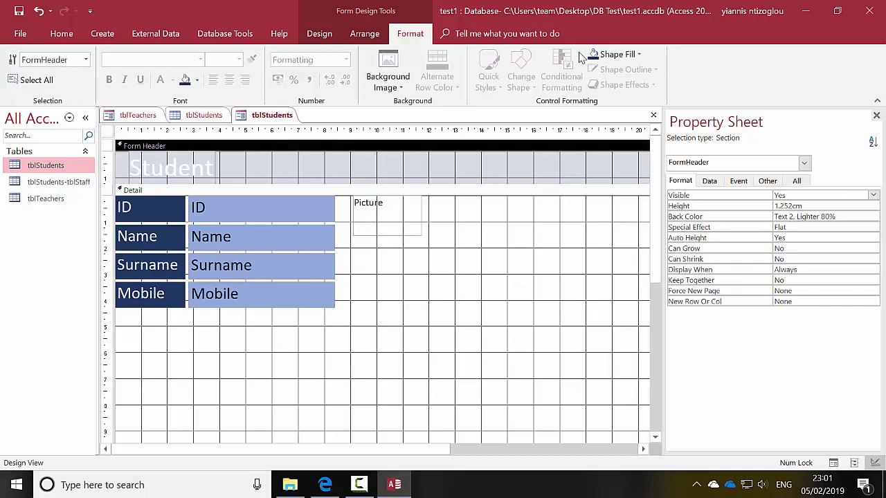
left_click(589, 55)
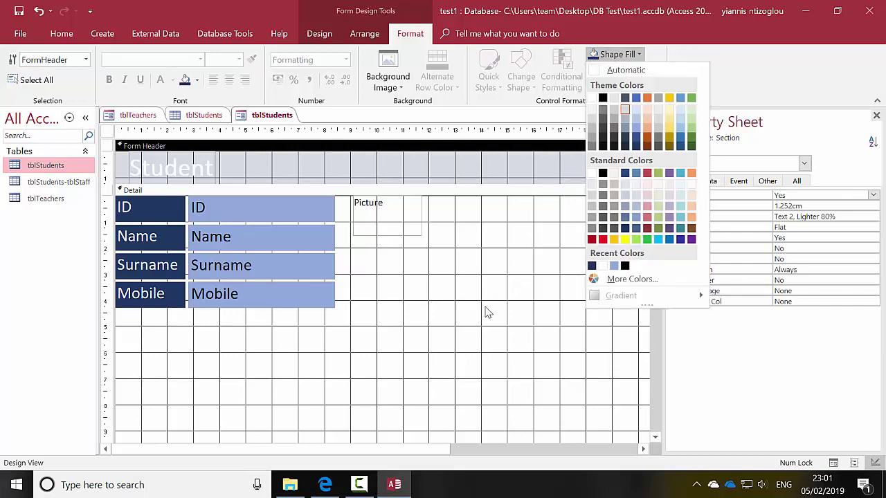
left_click(602, 56)
left_click(598, 57)
left_click(599, 57)
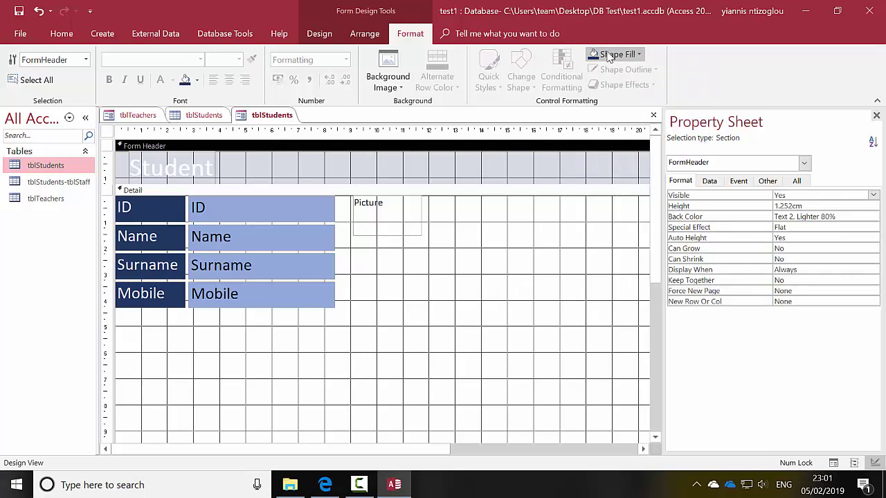
left_click(608, 54)
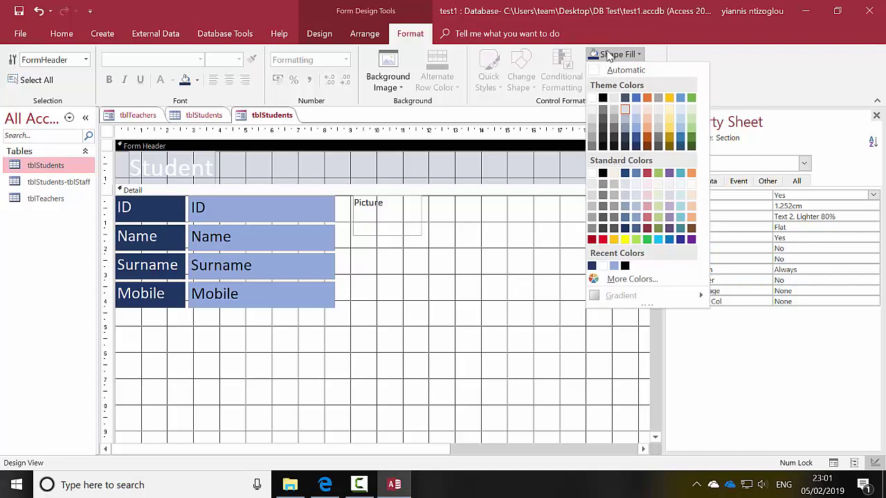
left_click(636, 144)
left_click(471, 263)
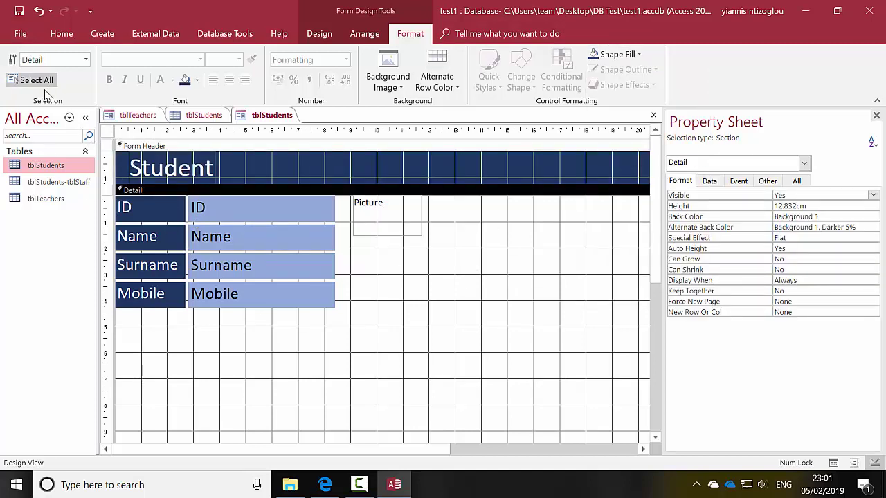
left_click(61, 33)
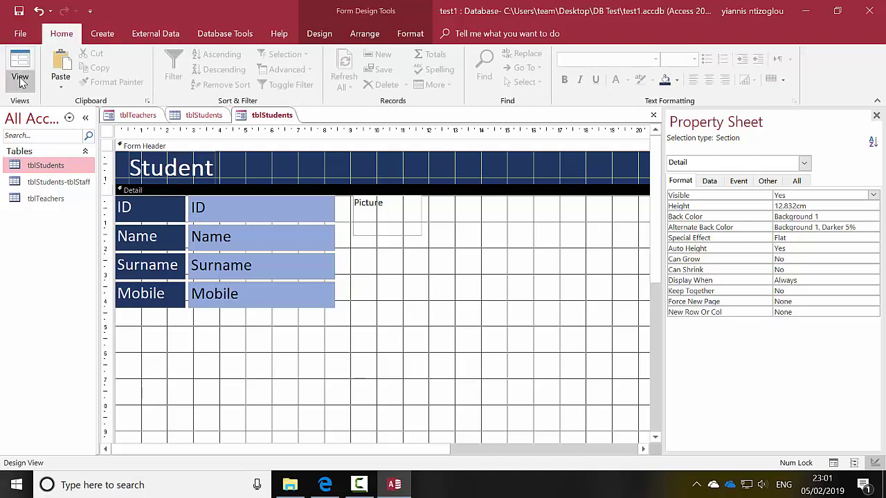
left_click(19, 72)
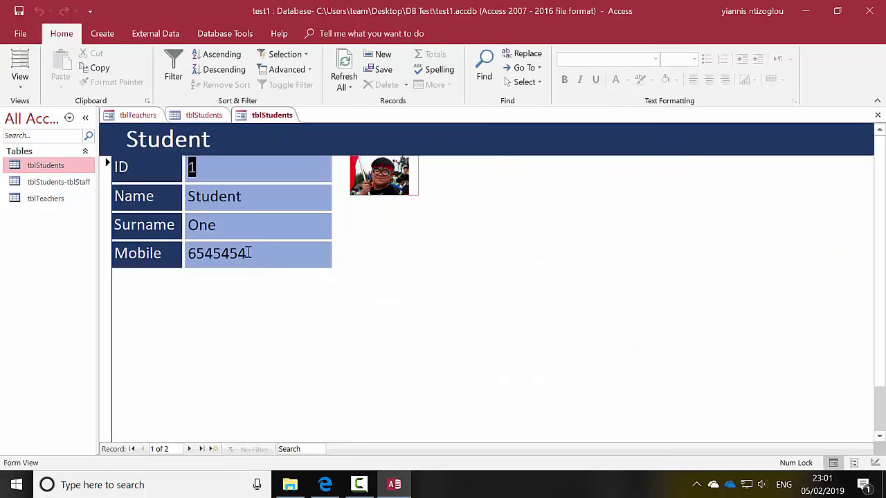
Browse the student records in Form View and compare the students form with the Teachers form.
left_click(190, 450)
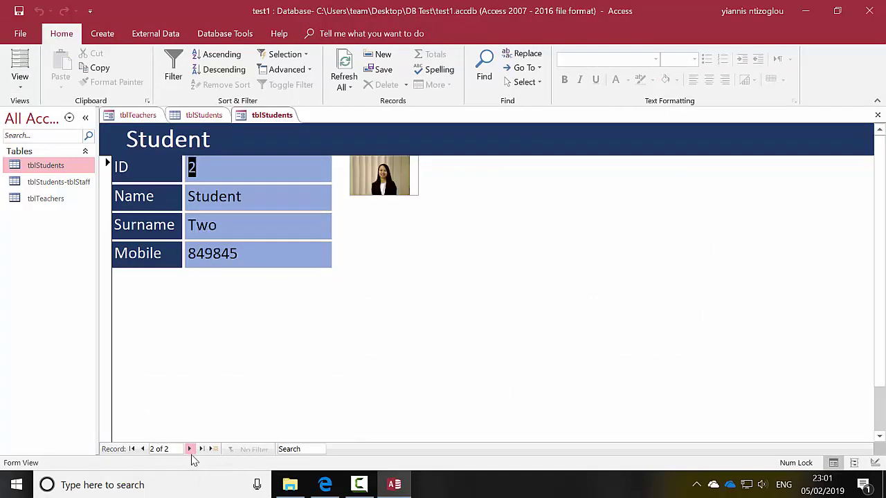
left_click(142, 449)
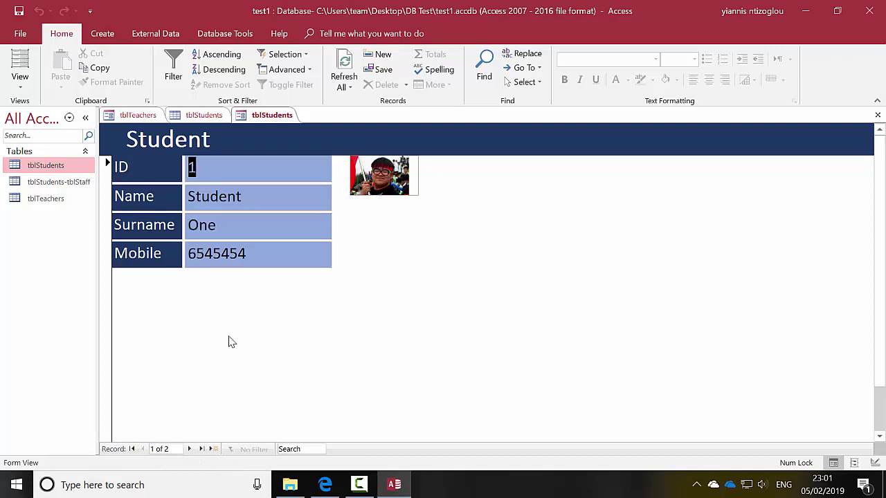
left_click(128, 115)
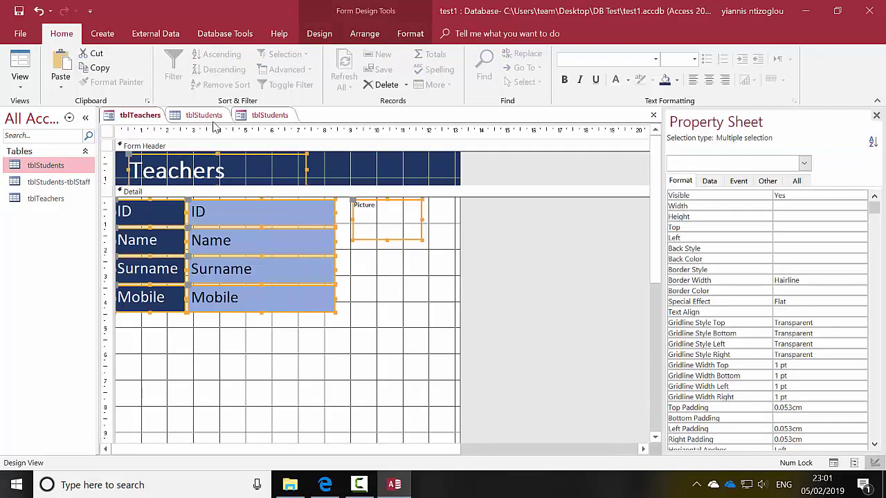
left_click(252, 117)
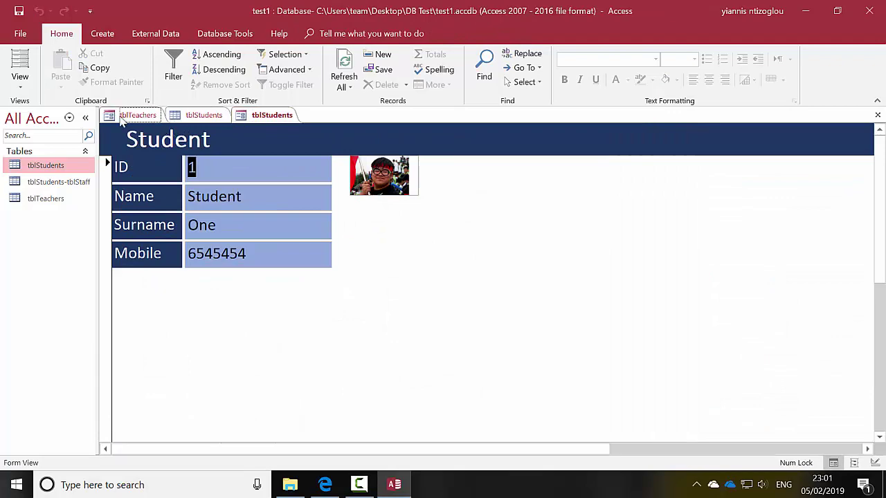
Close the Teachers form, saving it under the name frmTeachers.
left_click(132, 116)
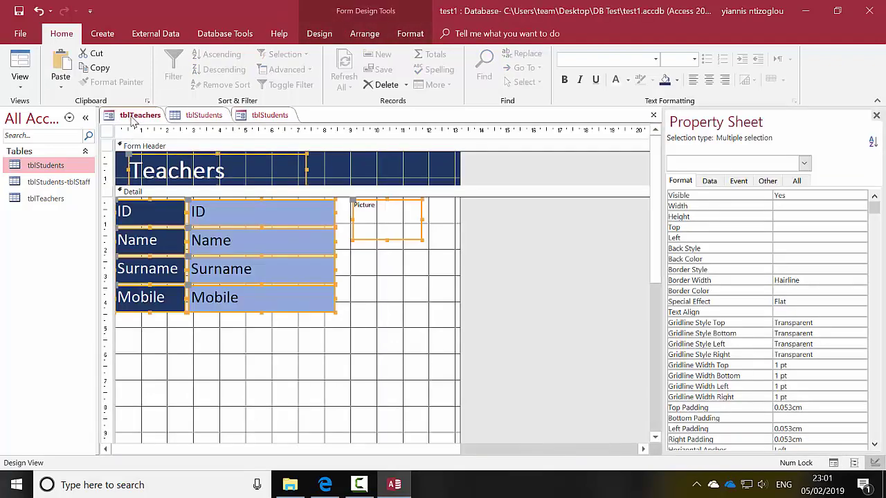
left_click(654, 116)
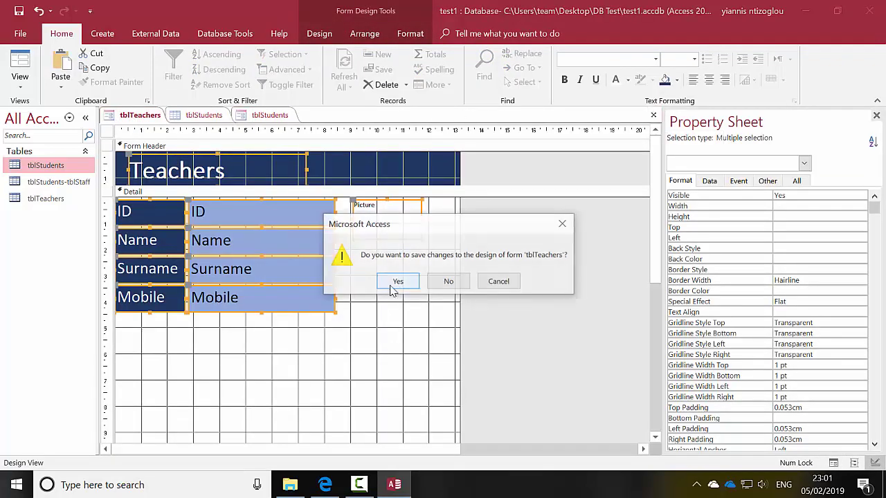
left_click(410, 282)
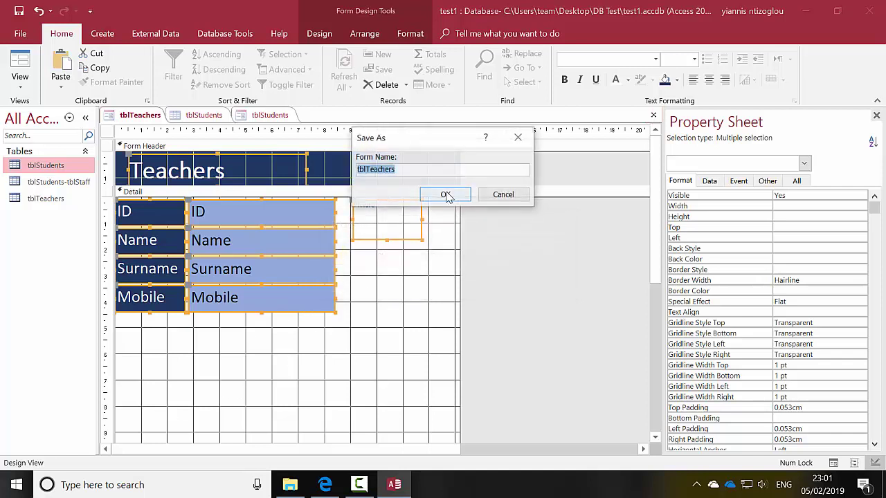
left_click_drag(366, 170, 157, 165)
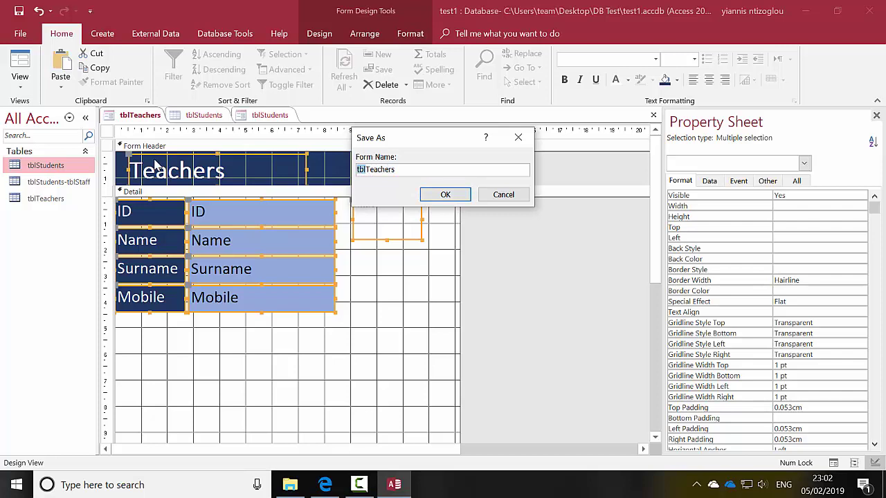
type("frm")
left_click(445, 195)
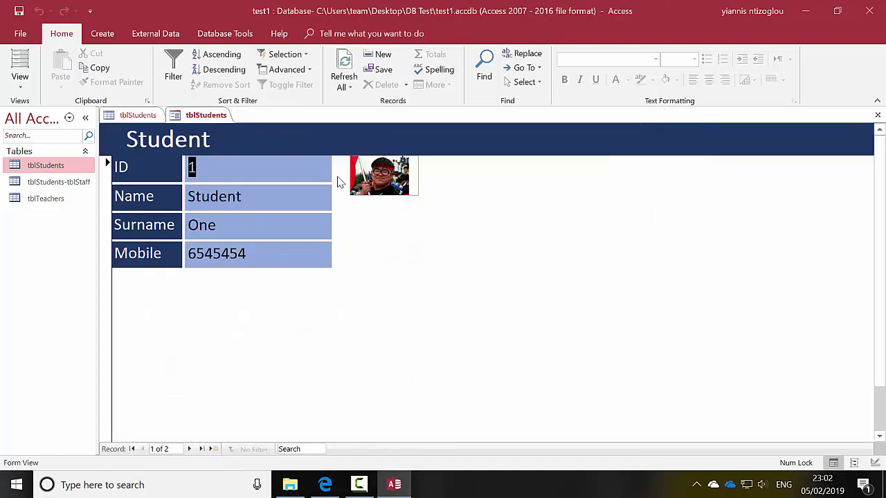
Save the students form as frmStudents.
left_click(18, 11)
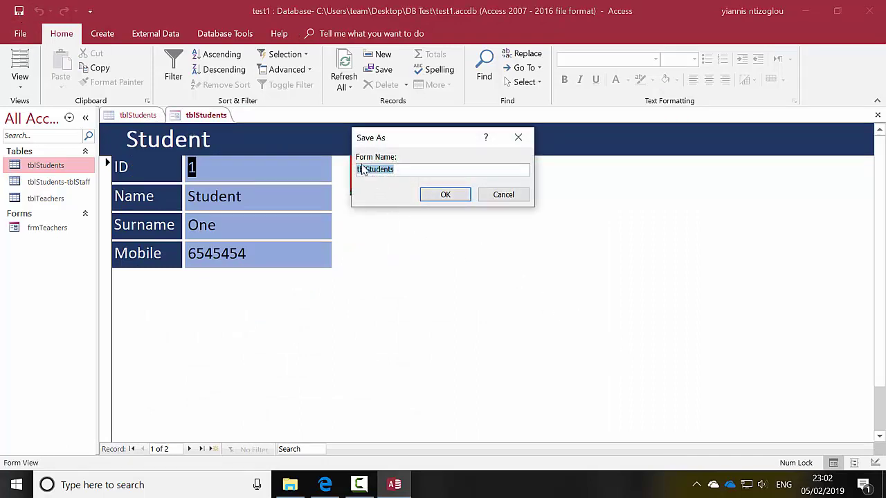
left_click(364, 171)
left_click_drag(366, 170, 304, 175)
type("frm")
left_click(462, 195)
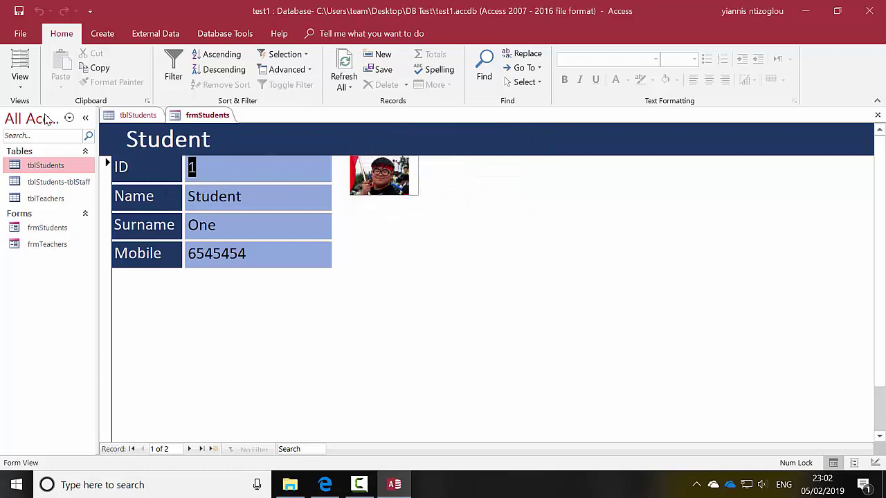
Copy the header title and the ID label and field from frmStudents in Design View.
left_click(12, 85)
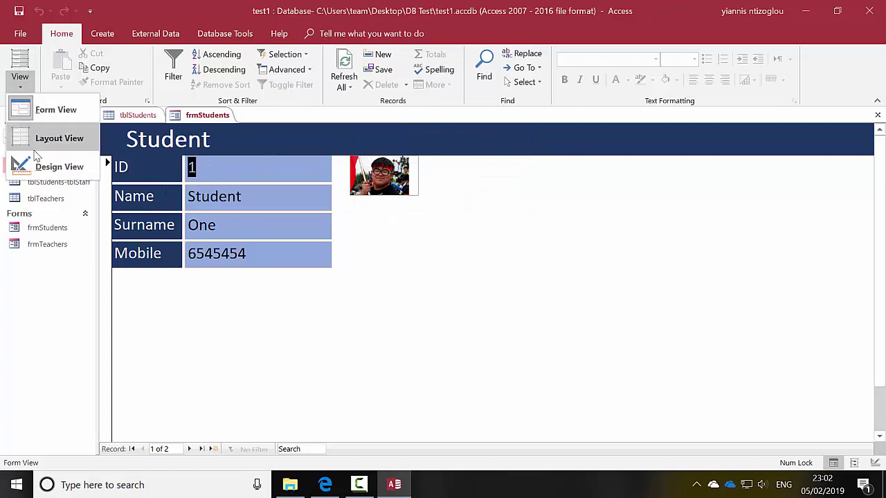
left_click(42, 168)
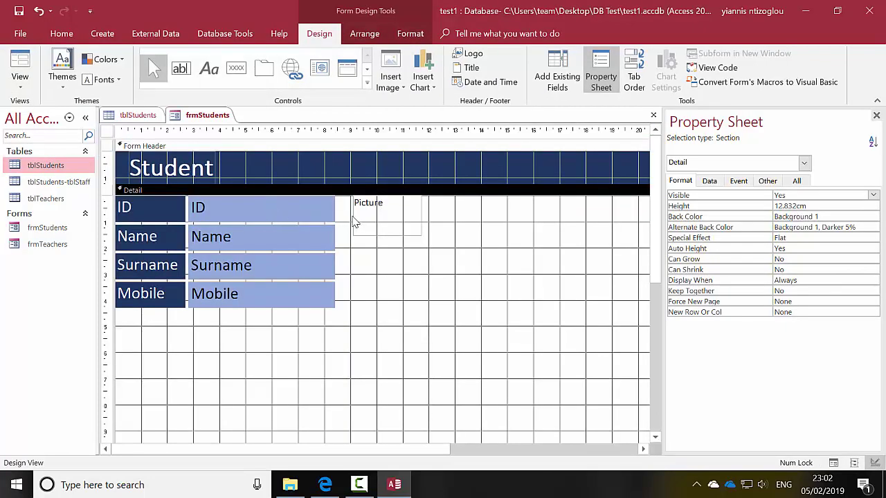
left_click_drag(348, 220, 115, 139)
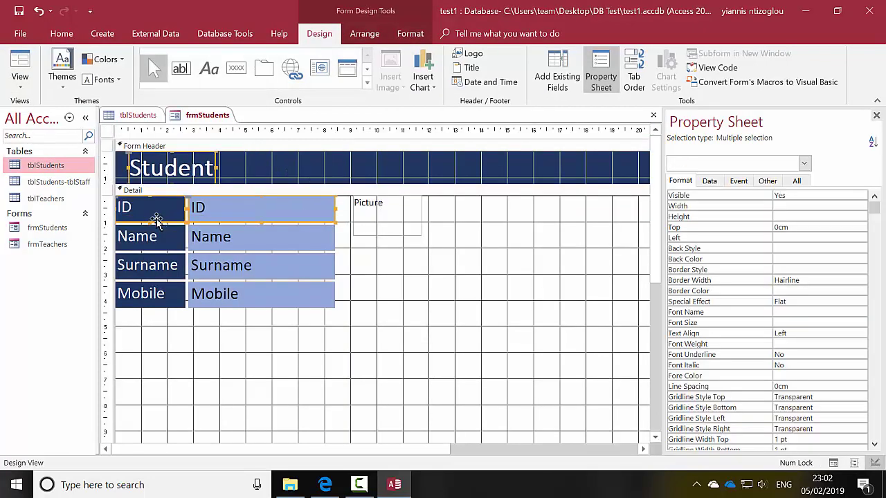
right_click(218, 211)
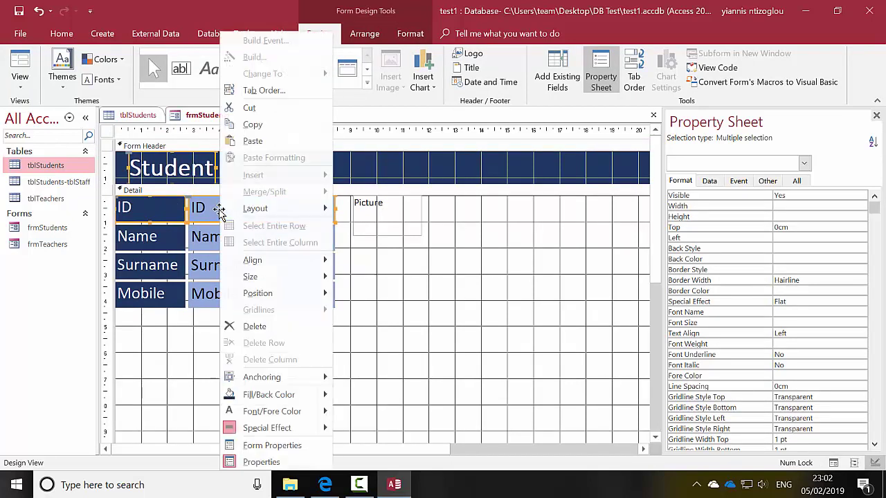
left_click(253, 124)
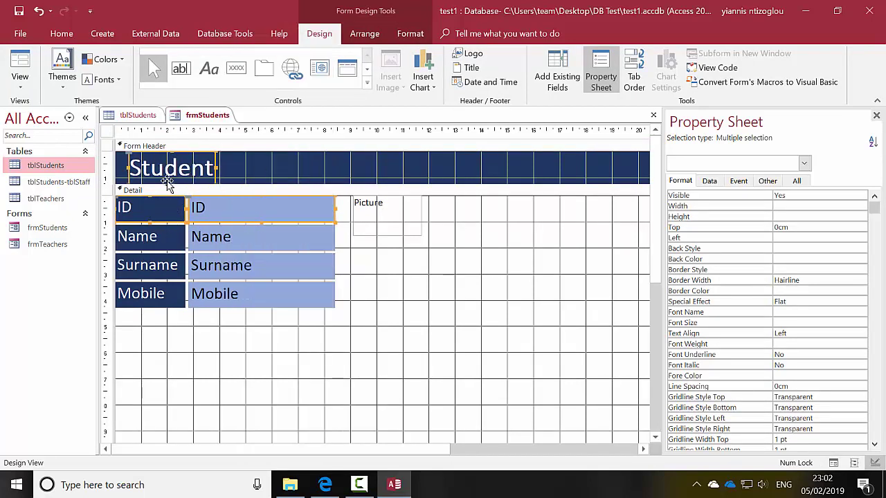
Create a form based on the tblStudents-tblStaff table and display it in Design View.
left_click(25, 181)
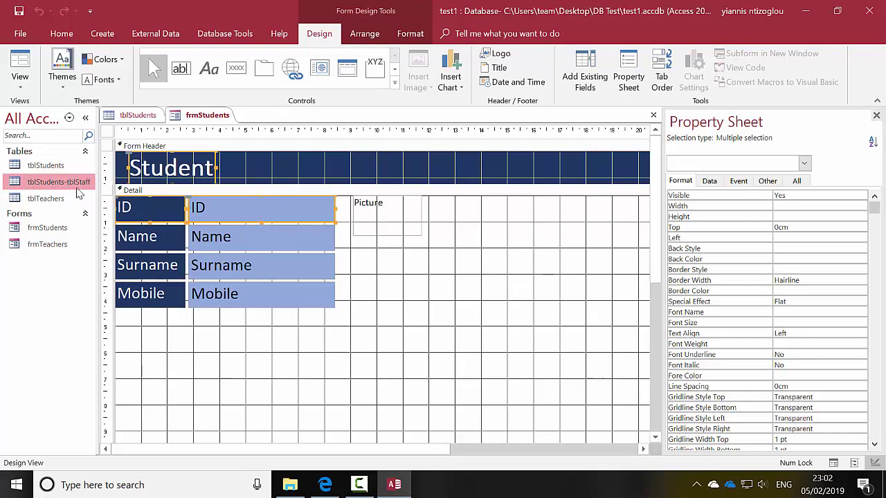
left_click(102, 33)
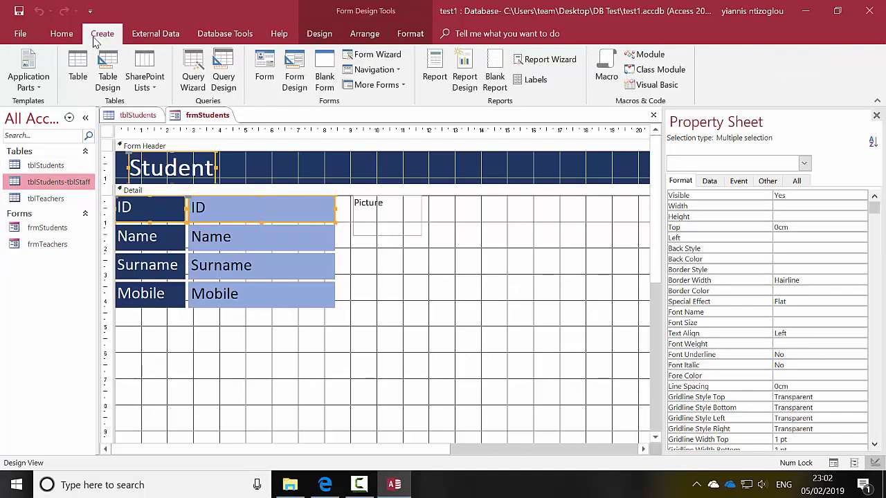
left_click(264, 70)
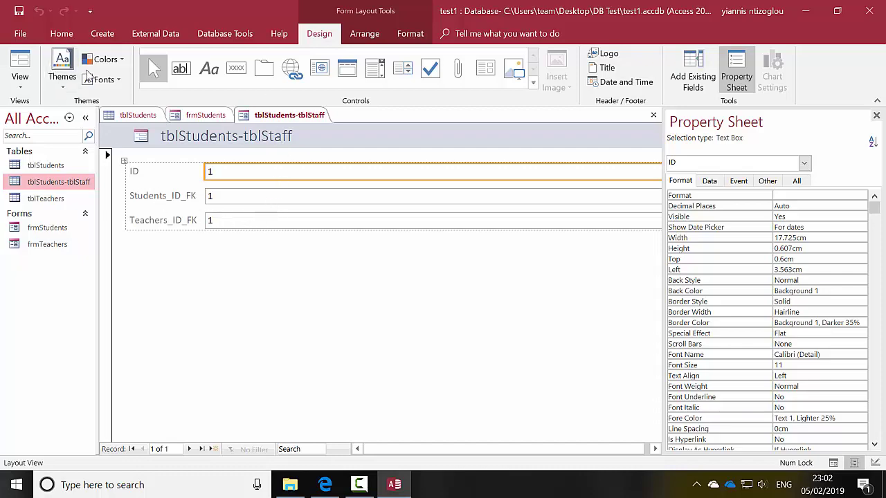
left_click(21, 83)
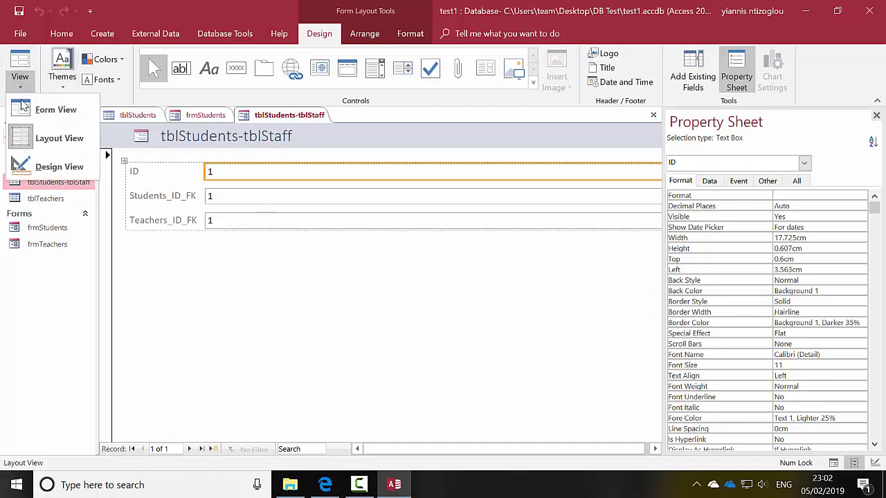
left_click(38, 169)
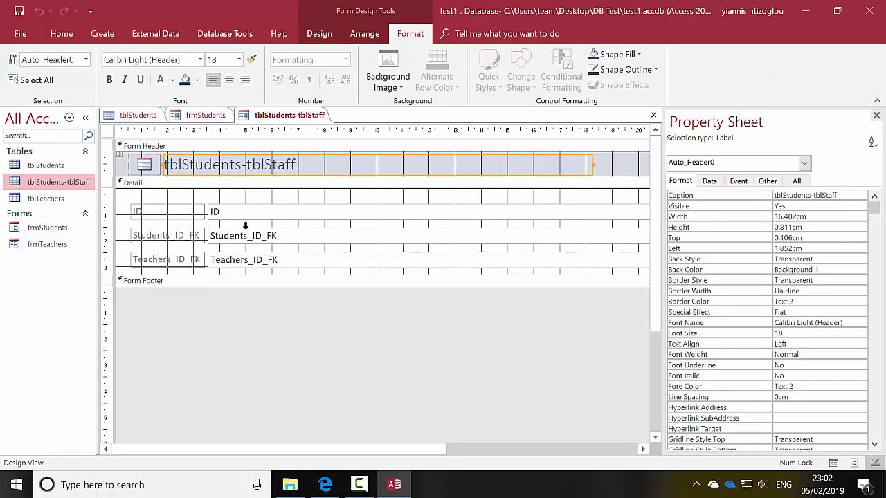
Remove the layout from the ID, Students_ID_FK and Teachers_ID_FK labels and fields.
left_click(196, 240)
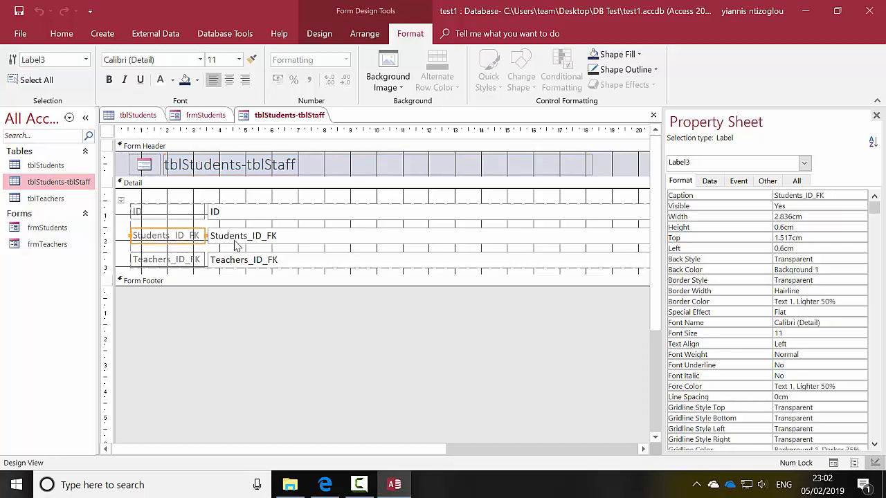
left_click(299, 246)
left_click(289, 260)
left_click(276, 211)
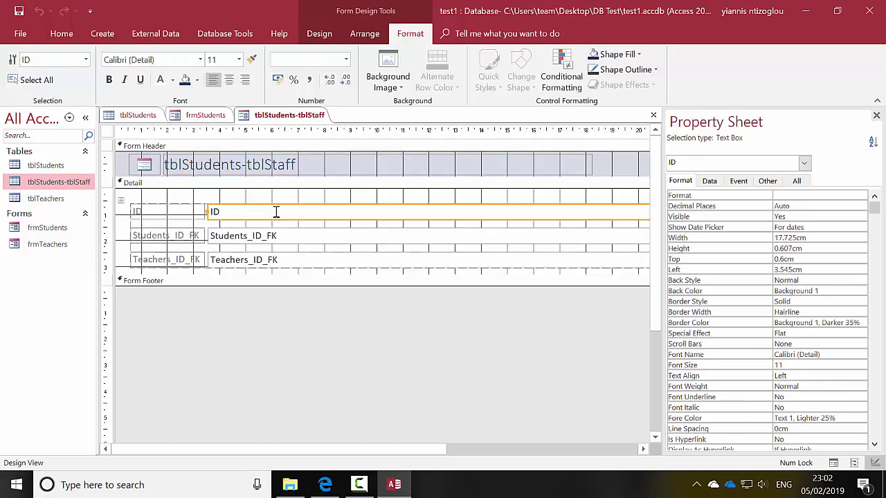
right_click(186, 213)
mouse_move(217, 208)
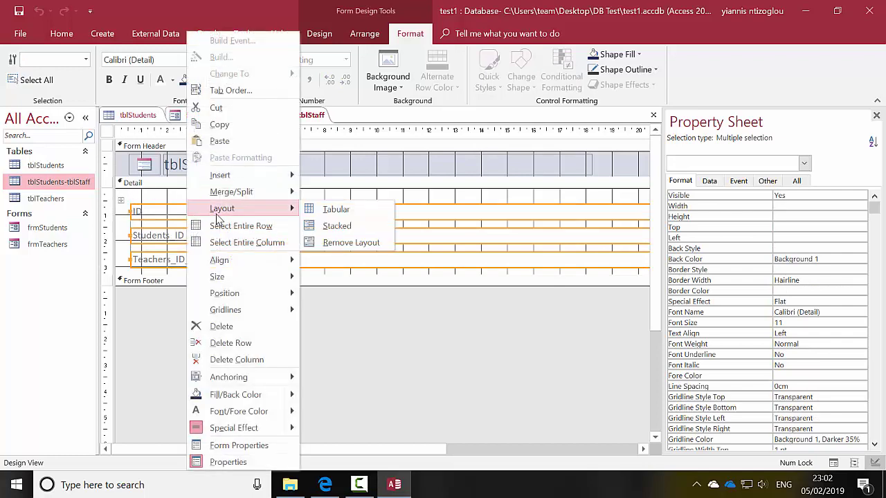
left_click(329, 244)
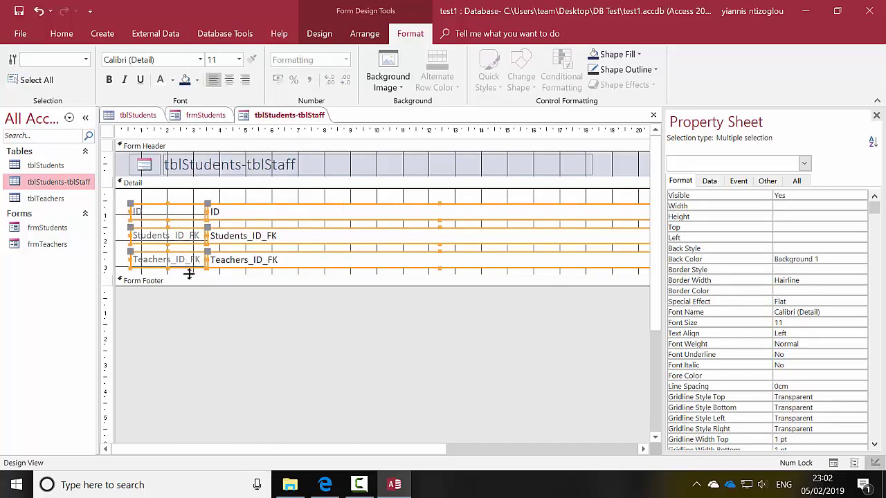
Move the Students_ID_FK and Teachers_ID_FK controls aside to about the 14 cm mark and enlarge the Detail section to about 5.5 cm high.
left_click_drag(121, 238, 348, 274)
left_click_drag(182, 238, 489, 263)
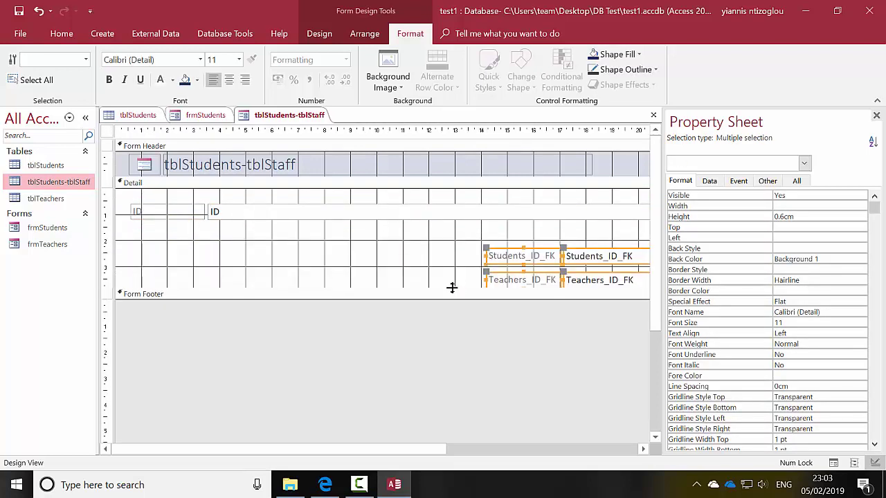
left_click_drag(454, 294, 463, 332)
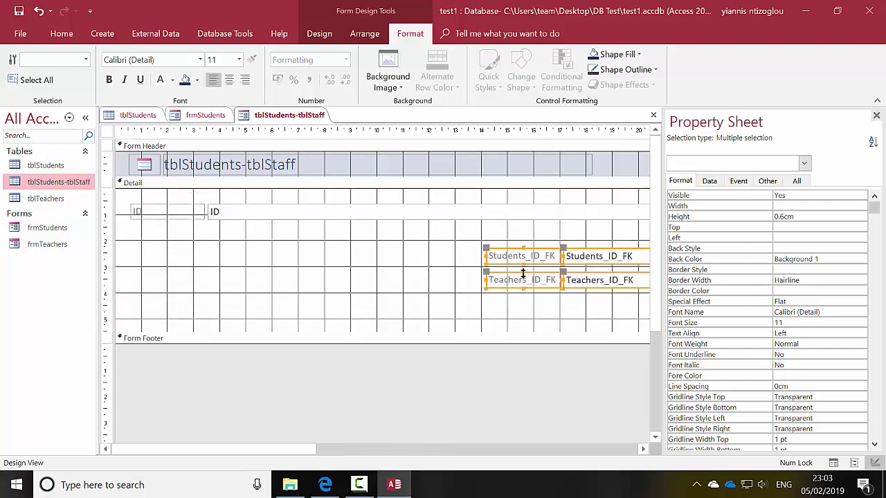
left_click_drag(454, 244, 620, 307)
left_click_drag(504, 257, 510, 280)
left_click(269, 274)
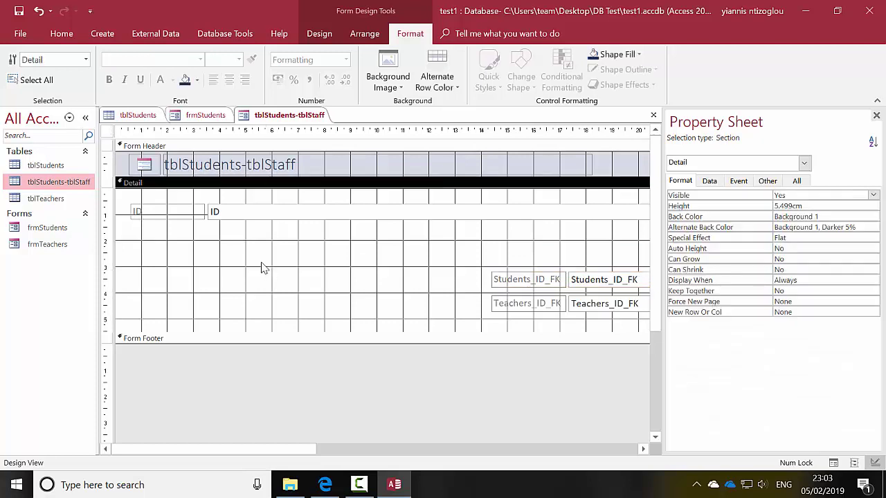
Replace the new form's default header controls and ID controls with the title and ID controls copied from frmStudents.
left_click_drag(343, 226, 116, 150)
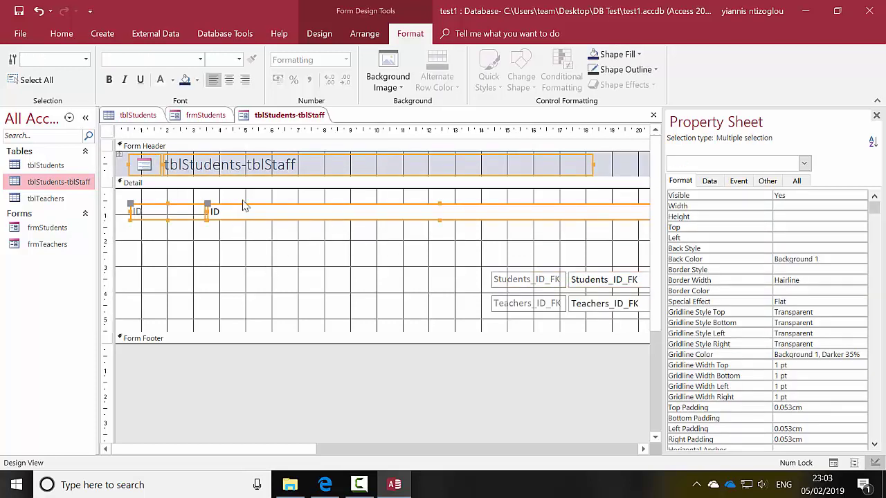
left_click(202, 115)
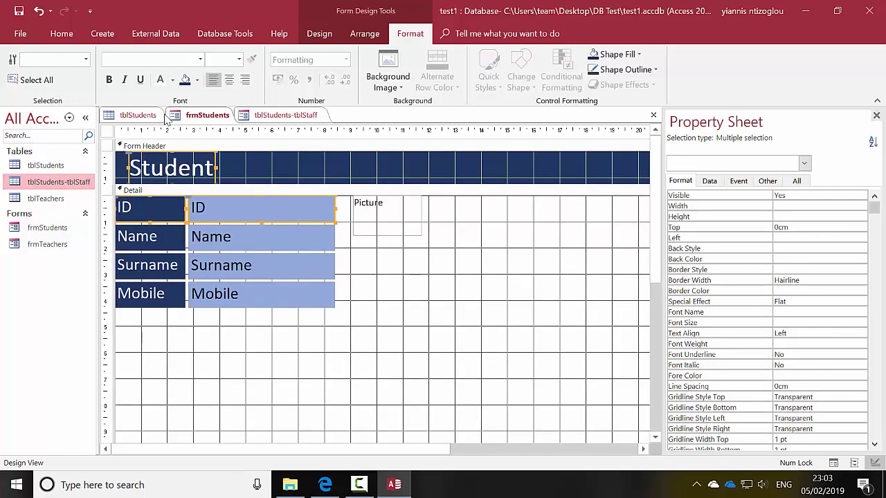
left_click(258, 115)
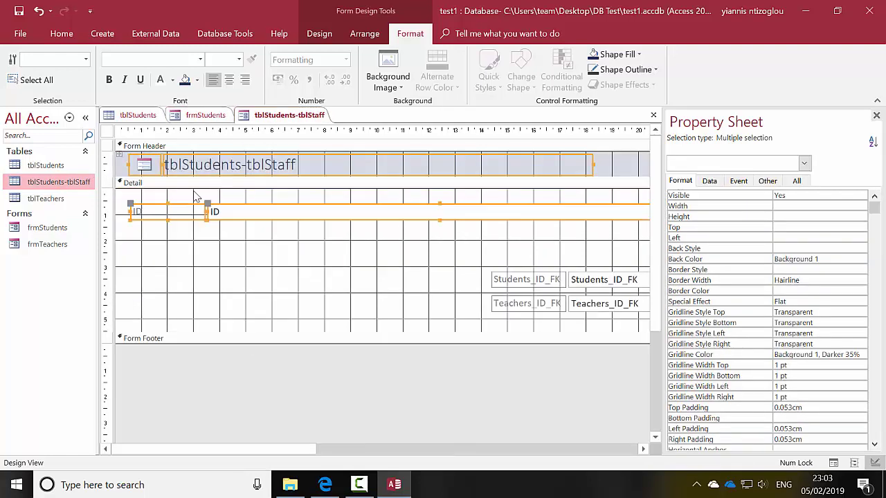
left_click(319, 233)
left_click_drag(325, 231, 70, 154)
key("Delete")
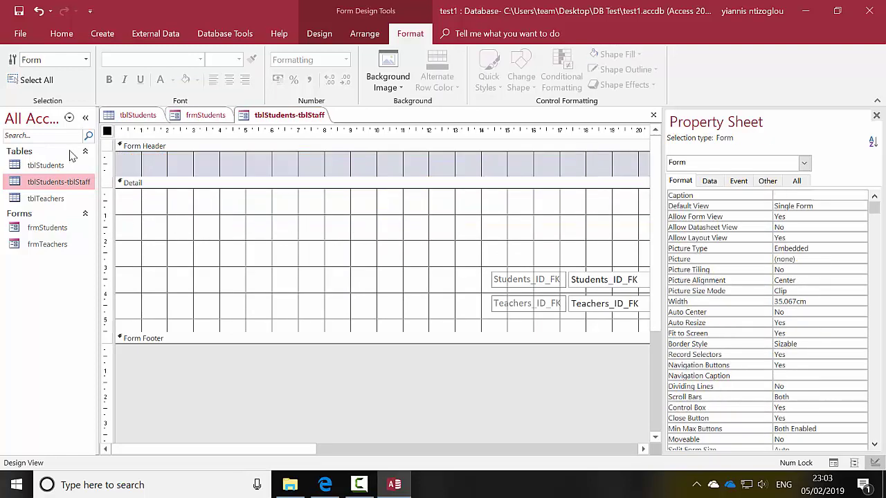
key("ctrl+z")
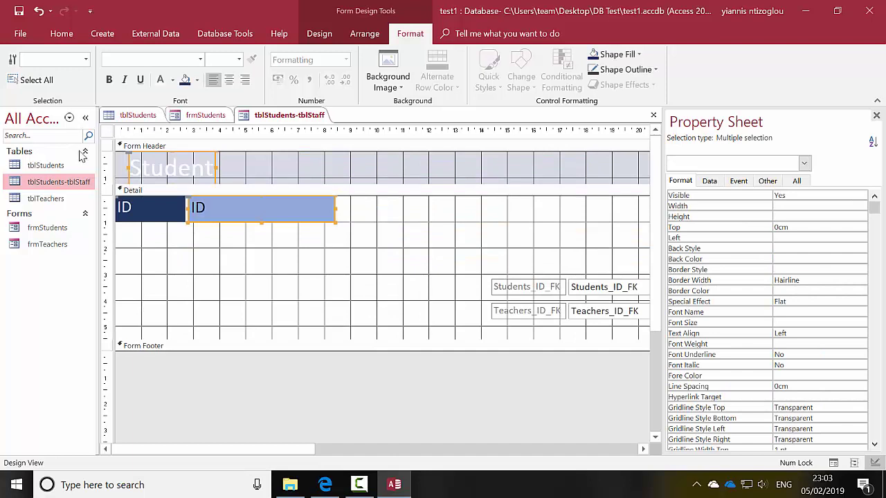
Change the form header title to "Students & Teachers".
left_click(186, 235)
left_click(168, 171)
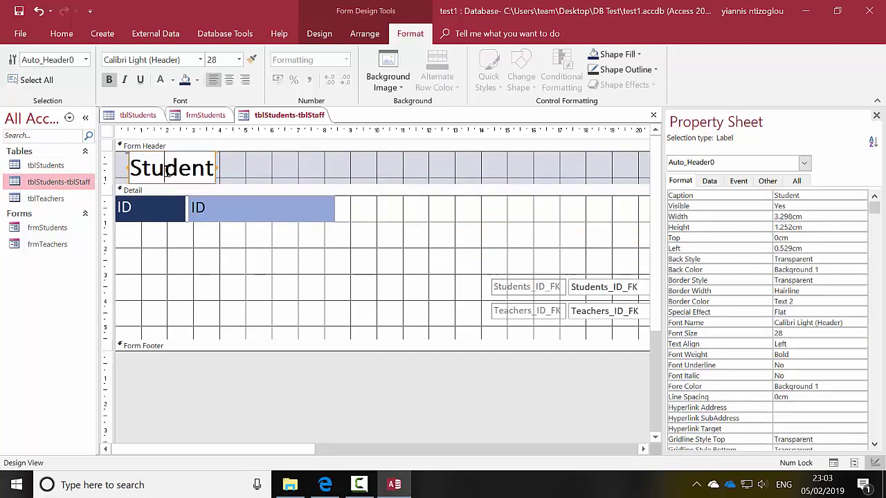
left_click(164, 171)
type("s")
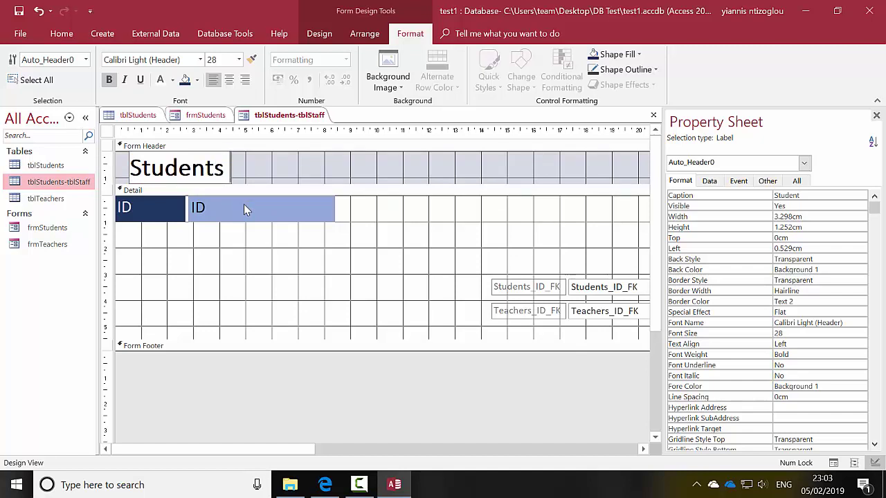
type(" & T")
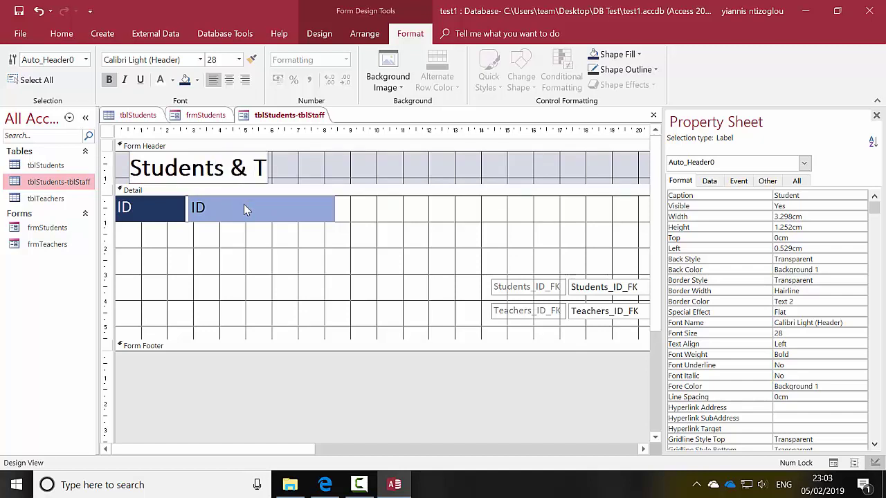
type("eachers")
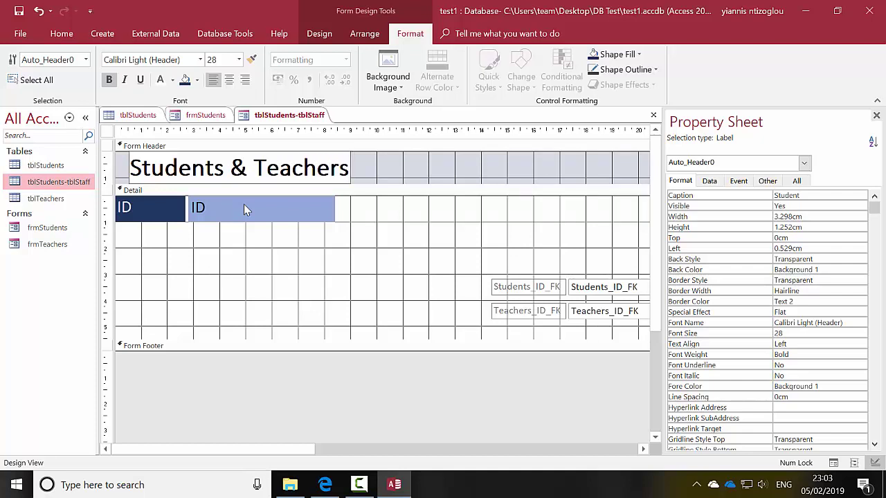
left_click(312, 240)
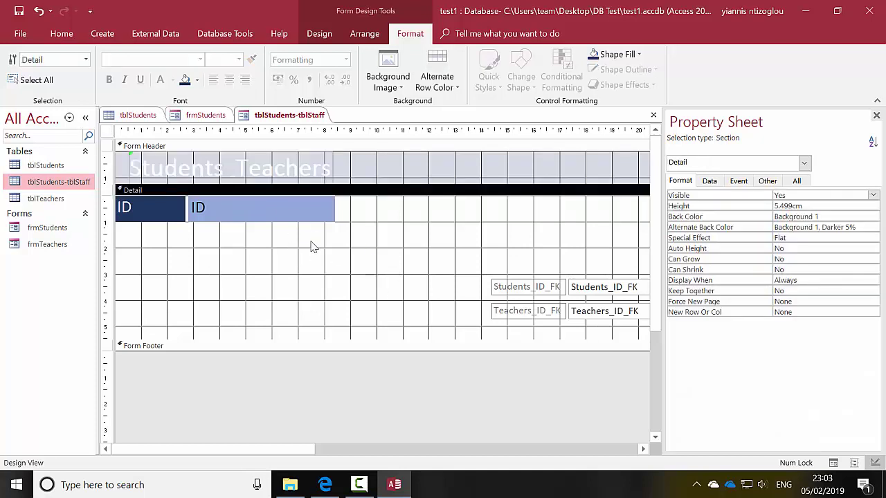
Widen the header title label so that it extends to about the 11 cm mark.
left_click(326, 174)
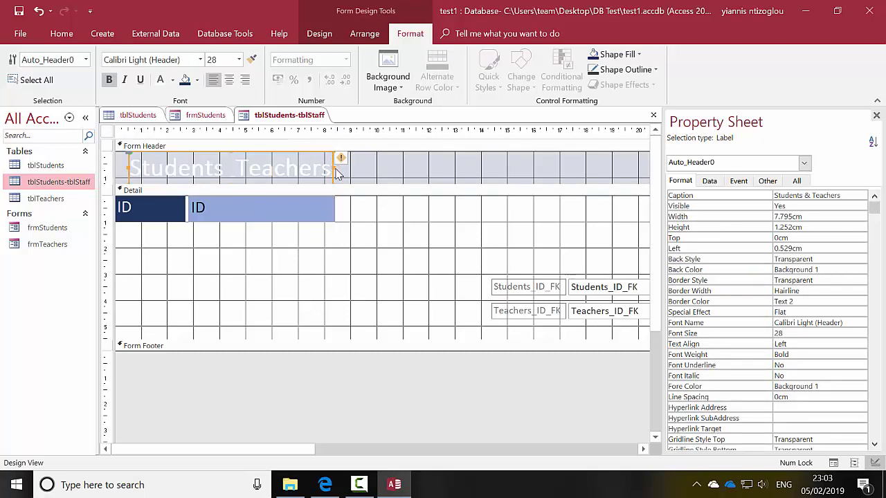
left_click(337, 171)
left_click(332, 166)
left_click_drag(333, 166, 408, 171)
Fill the Form Header section with the darkest blue theme color, matching the ID label.
left_click(444, 173)
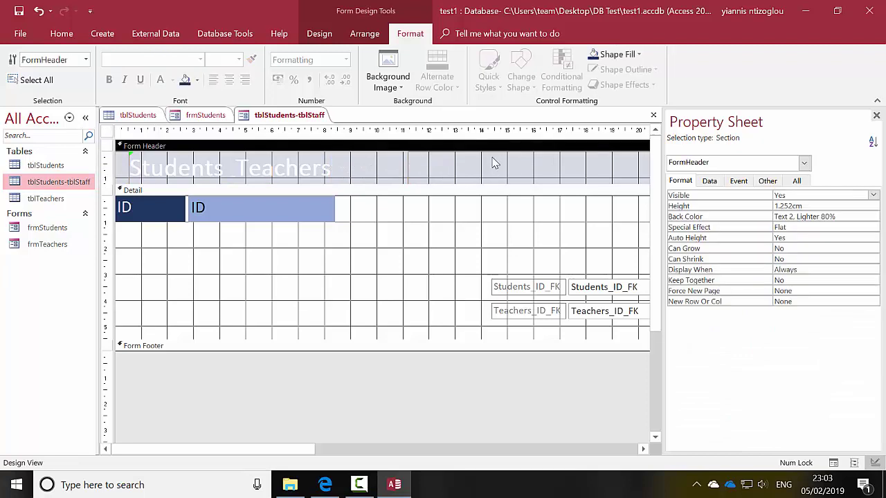
left_click(594, 56)
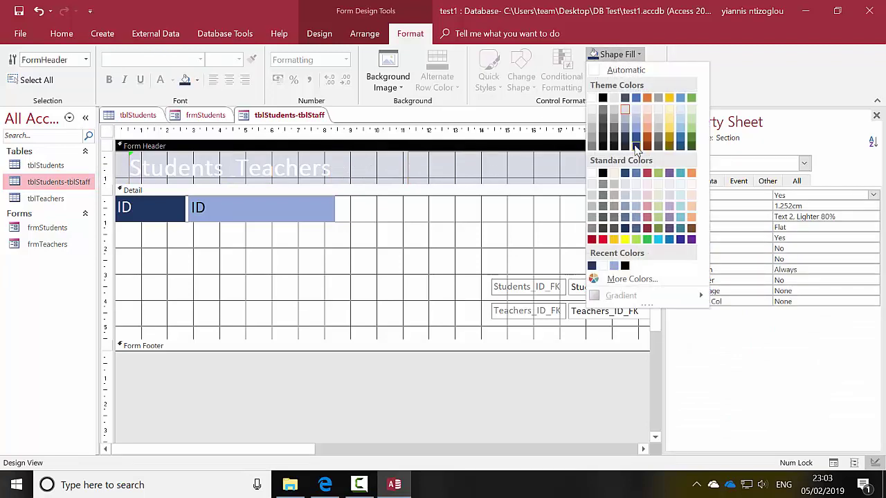
left_click(636, 145)
left_click(364, 263)
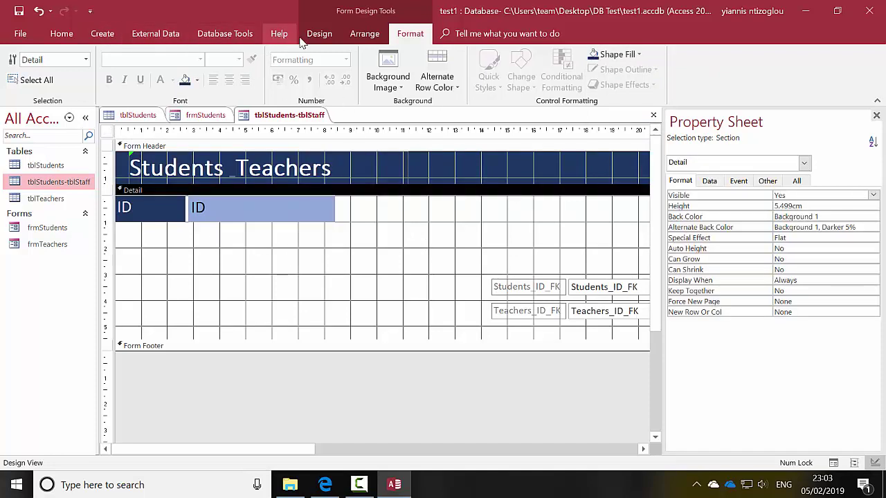
Add a combo box about 5.1 cm wide and 1 cm high below the ID field, taking its values from the tblStudents table.
left_click(327, 42)
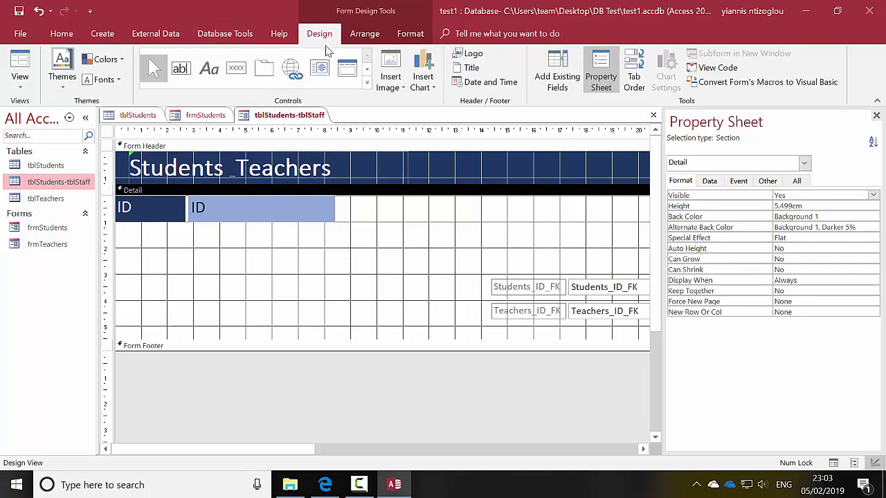
left_click(367, 82)
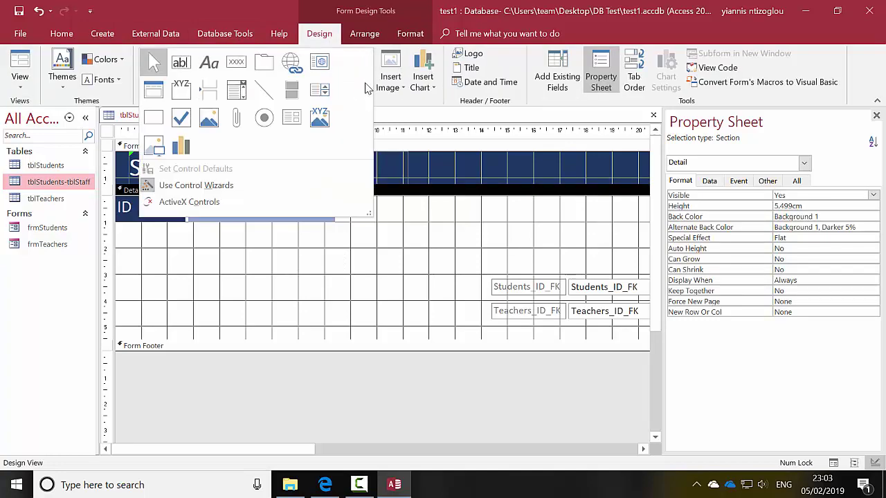
left_click(236, 92)
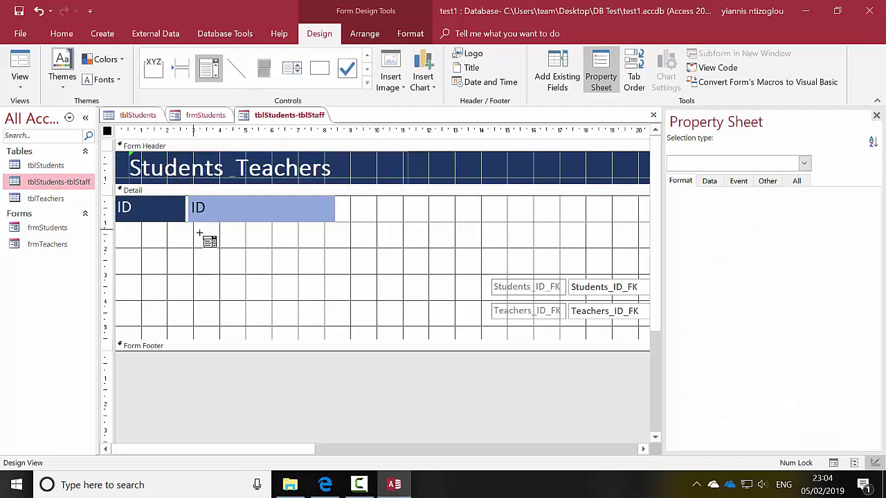
left_click_drag(199, 233, 330, 259)
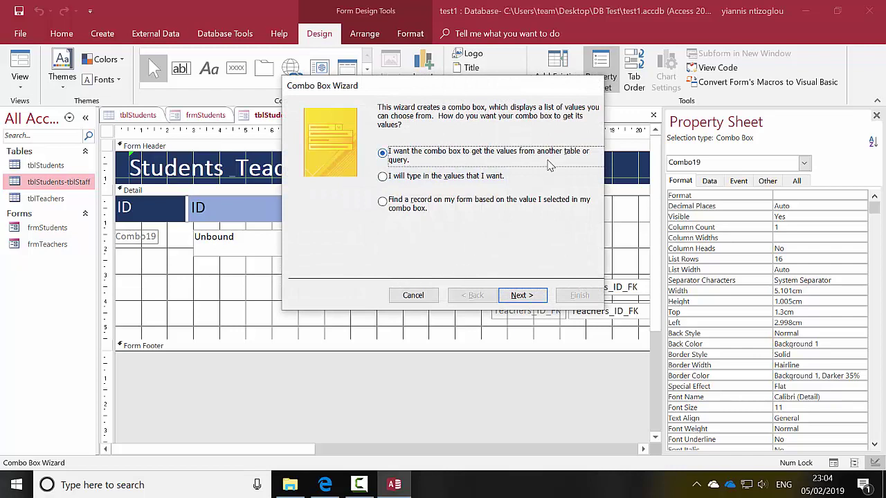
left_click(513, 297)
left_click_drag(456, 86, 293, 74)
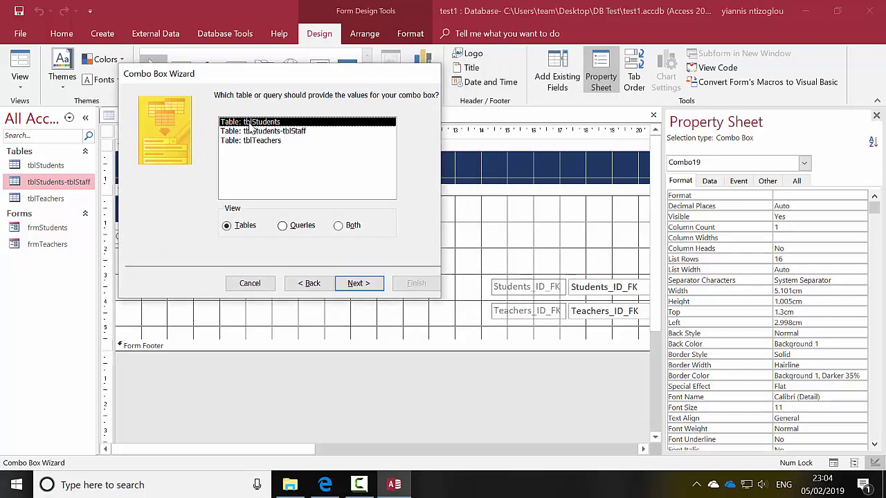
left_click(368, 285)
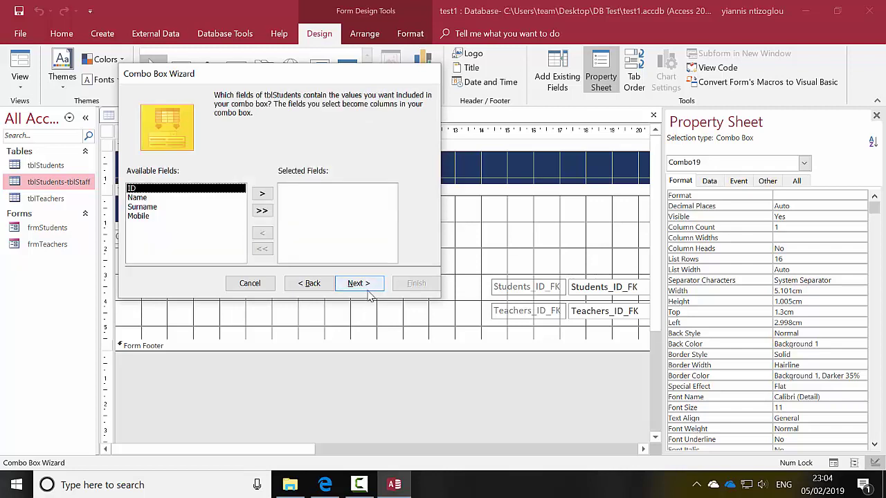
Include the Name and Surname fields in the combo box, sort by Surname ascending and accept the column widths with the key column hidden.
left_click(142, 198)
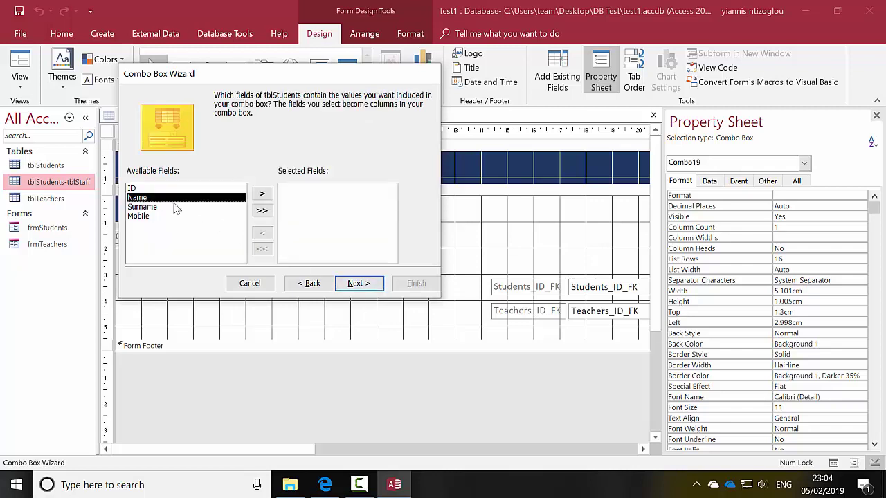
left_click(261, 194)
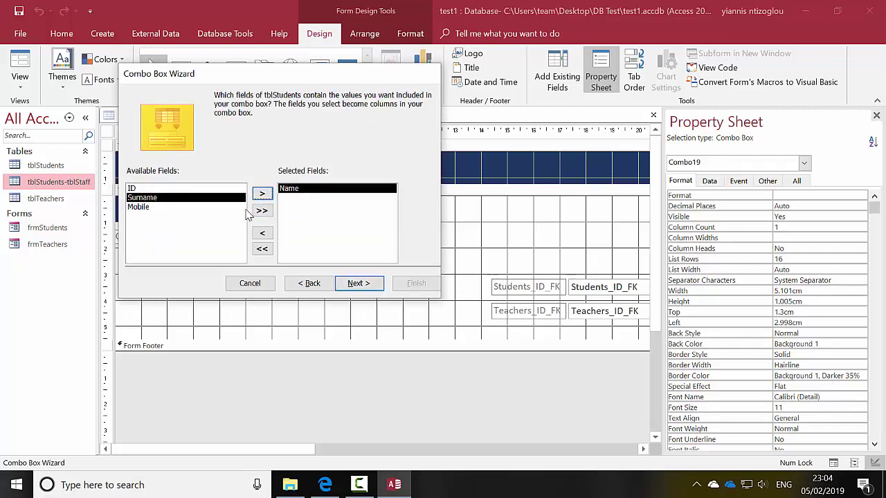
left_click(263, 195)
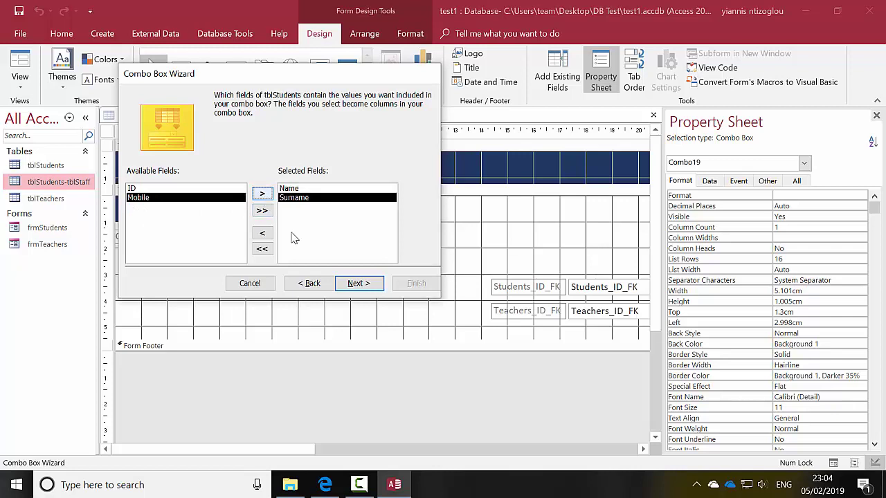
left_click(356, 283)
left_click(239, 141)
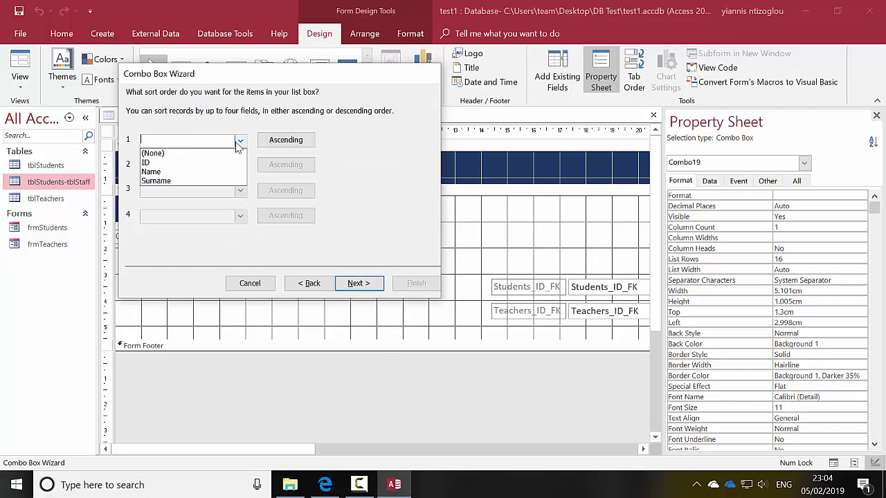
left_click(164, 180)
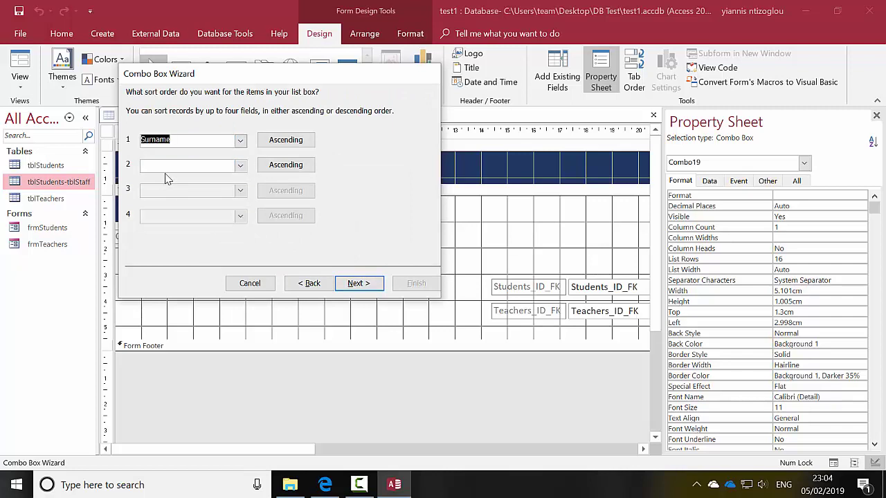
left_click(359, 283)
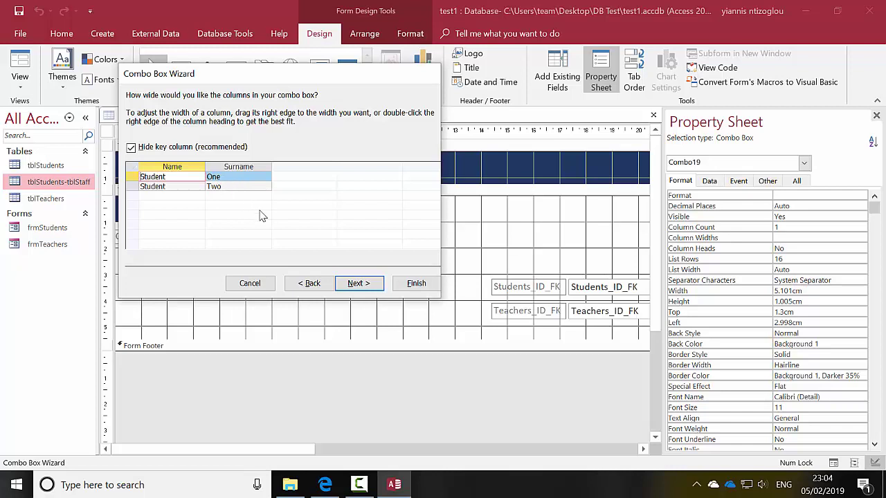
left_click(359, 283)
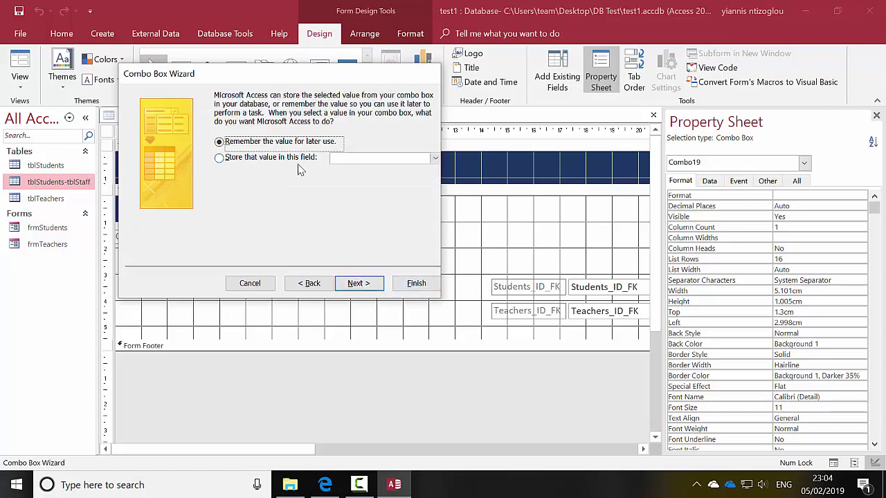
Store the combo box value in Students_ID_FK, label the combo box "Student" and finish the wizard.
left_click(269, 159)
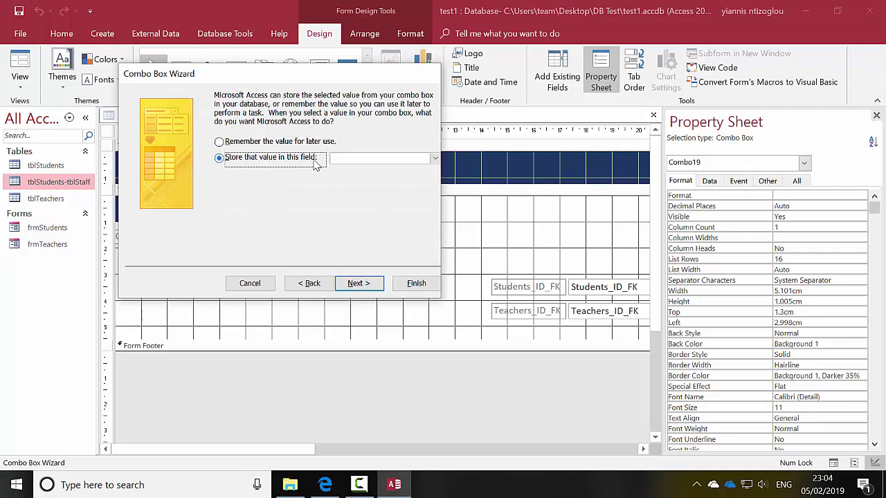
left_click(435, 158)
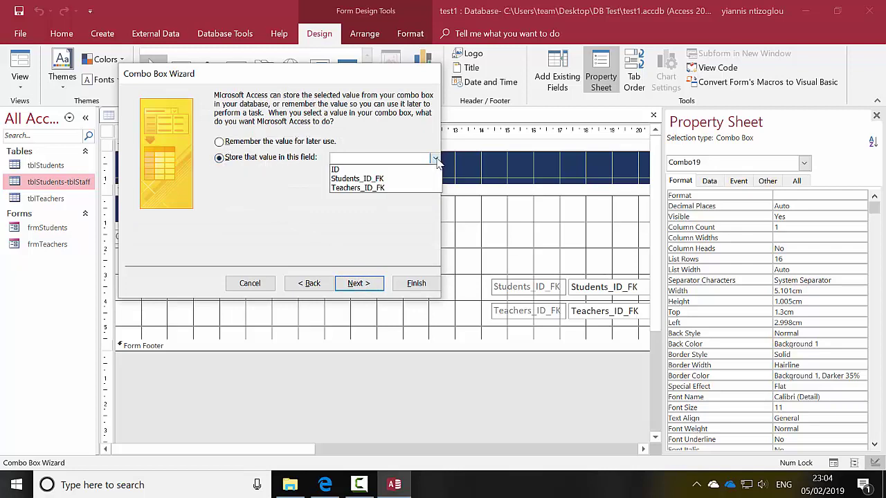
left_click(360, 178)
left_click(365, 285)
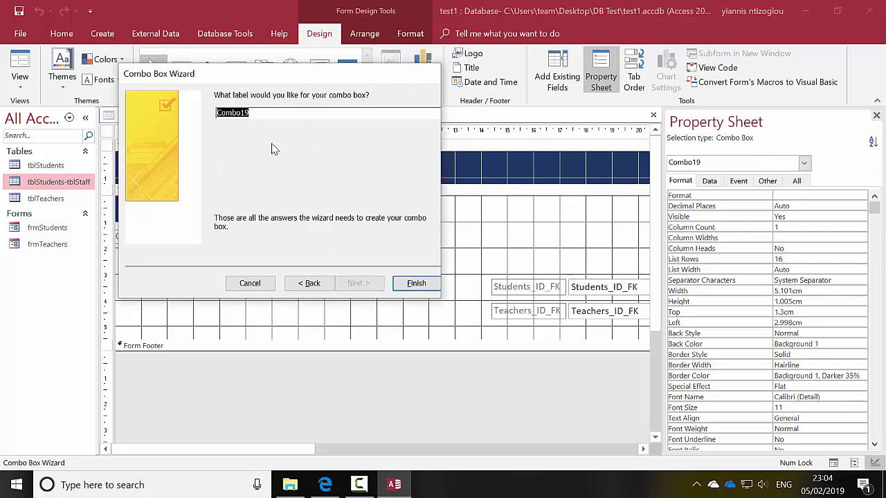
type("Student")
left_click(415, 283)
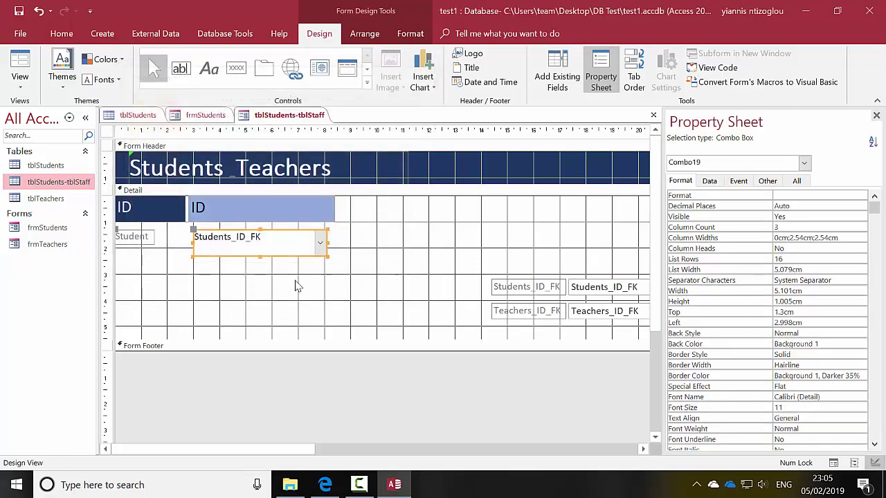
Copy the ID text box's formatting to the Student combo box with Format Painter.
left_click(230, 215)
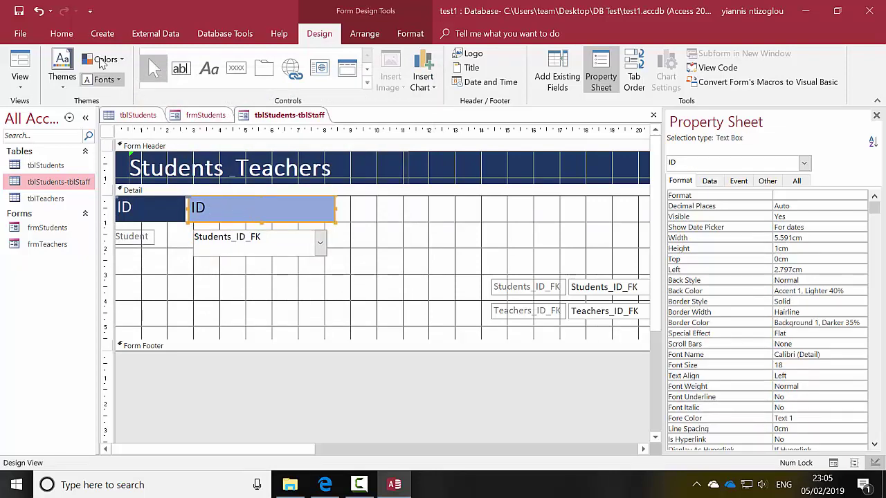
left_click(64, 34)
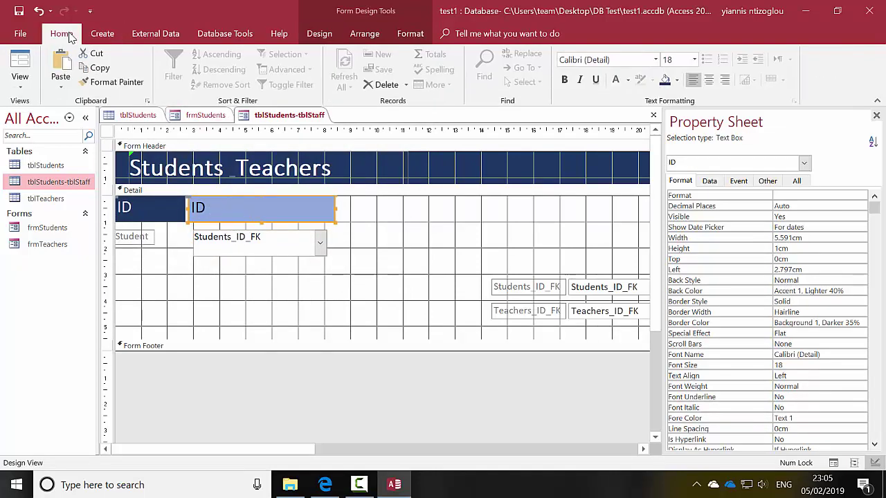
left_click(99, 83)
left_click(246, 249)
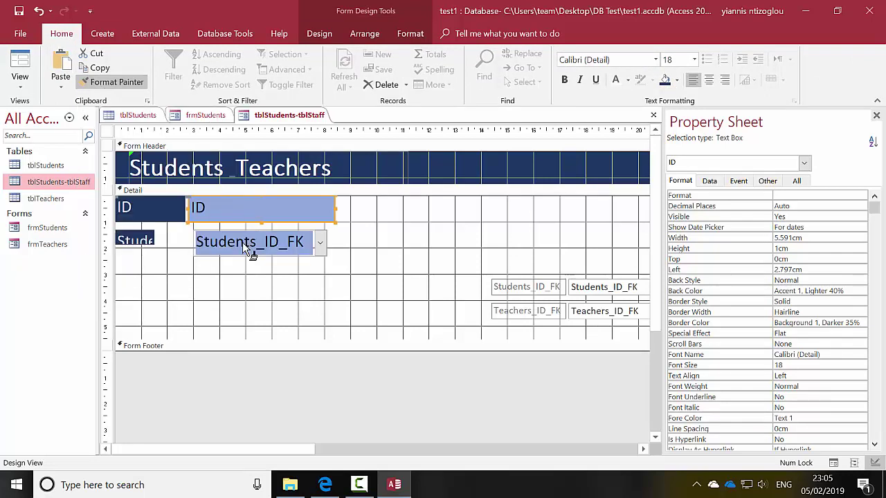
Extend both sides of the Student combo box to line up with the edges of the ID text box.
left_click(310, 245)
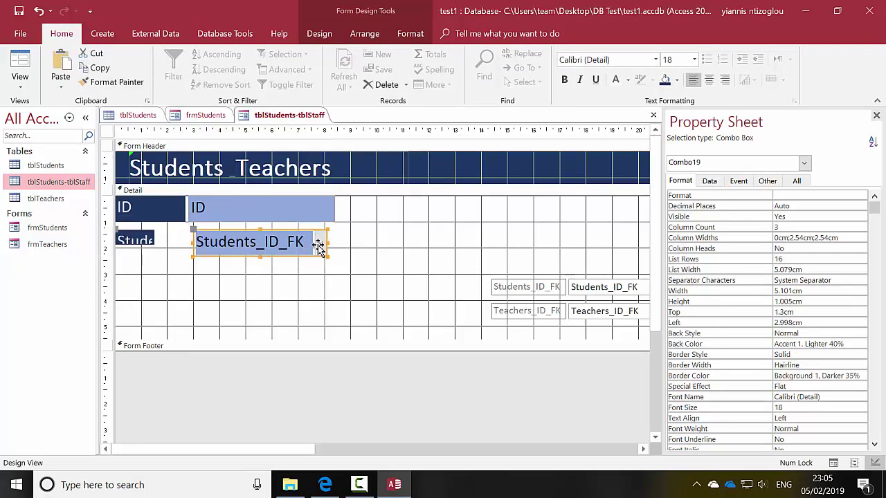
left_click_drag(326, 242, 336, 243)
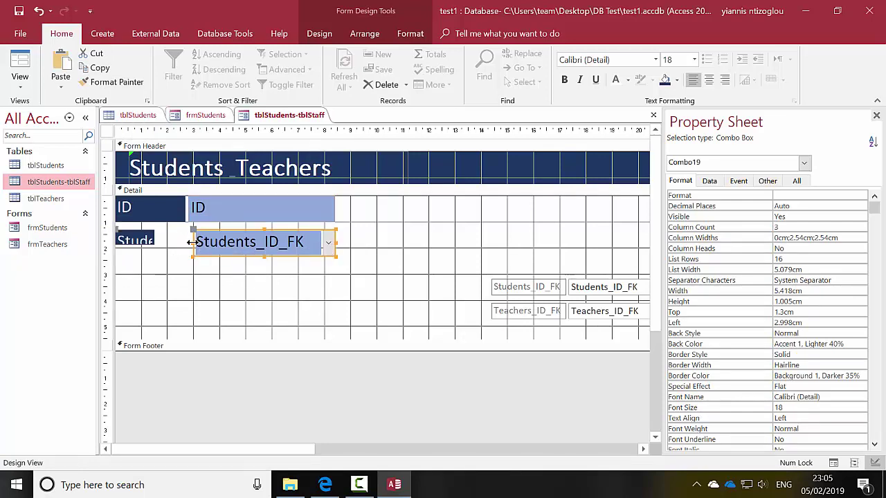
left_click_drag(191, 242, 185, 241)
left_click(304, 282)
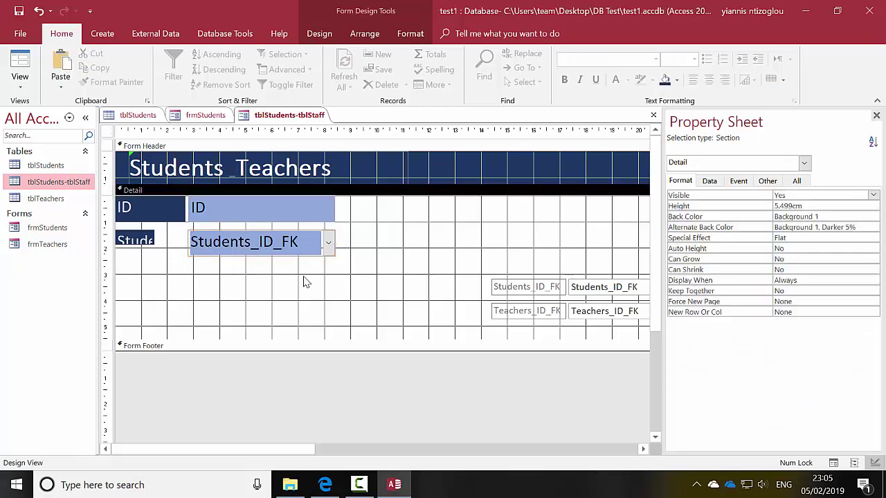
Set the height of the ID and Student labels and fields to 1 cm together.
left_click_drag(105, 275, 102, 175)
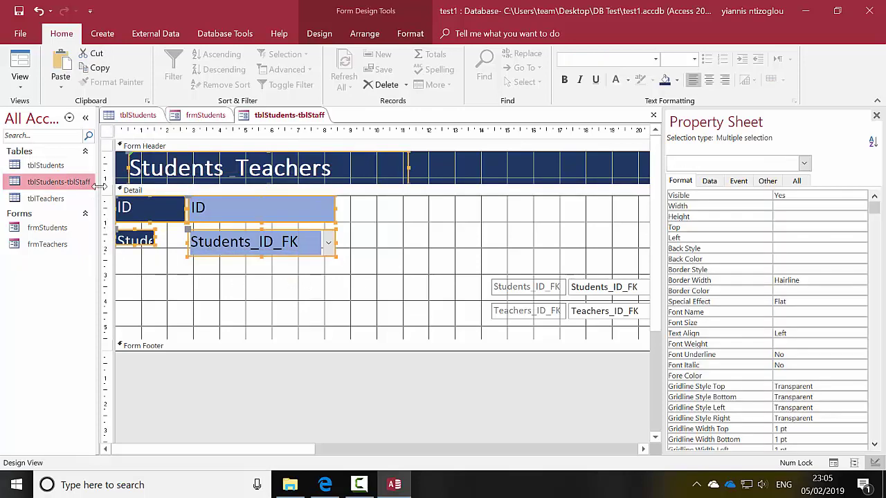
left_click(389, 259)
left_click_drag(311, 288, 108, 197)
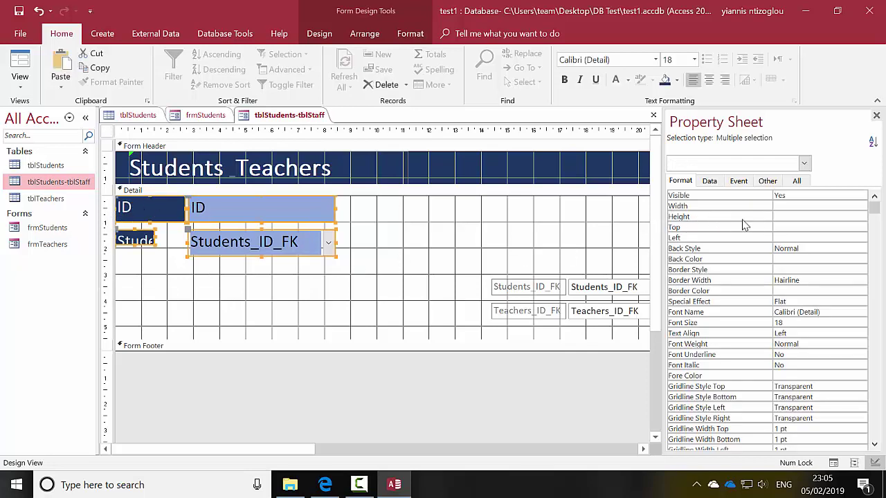
left_click(778, 220)
type("1cm")
key("Return")
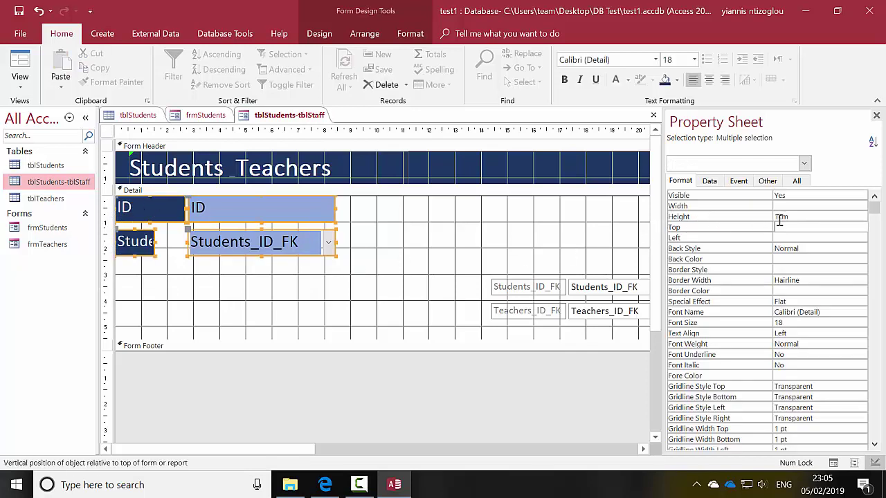
Copy the ID label's width to the Student label, setting it to 2.674 cm.
left_click(243, 294)
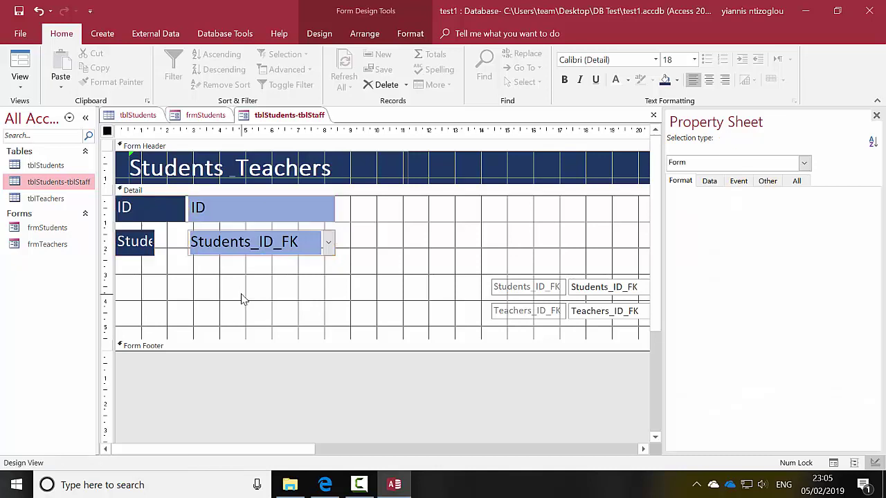
left_click(175, 212)
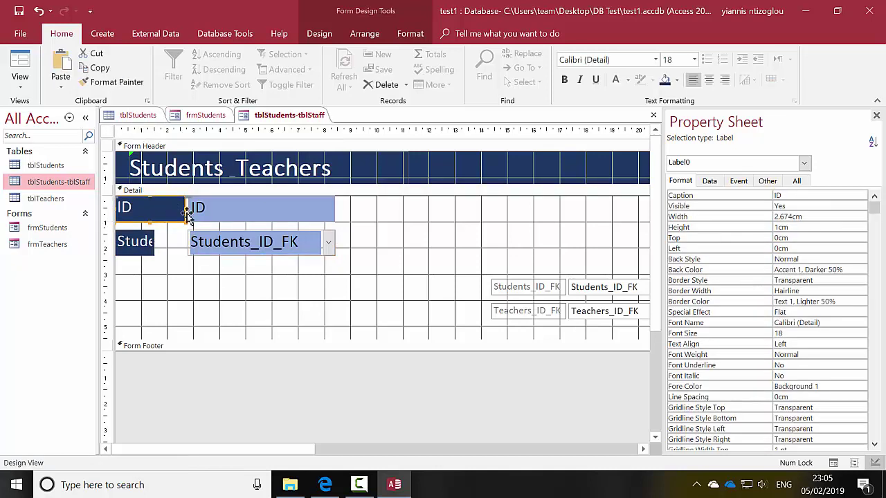
left_click(817, 216)
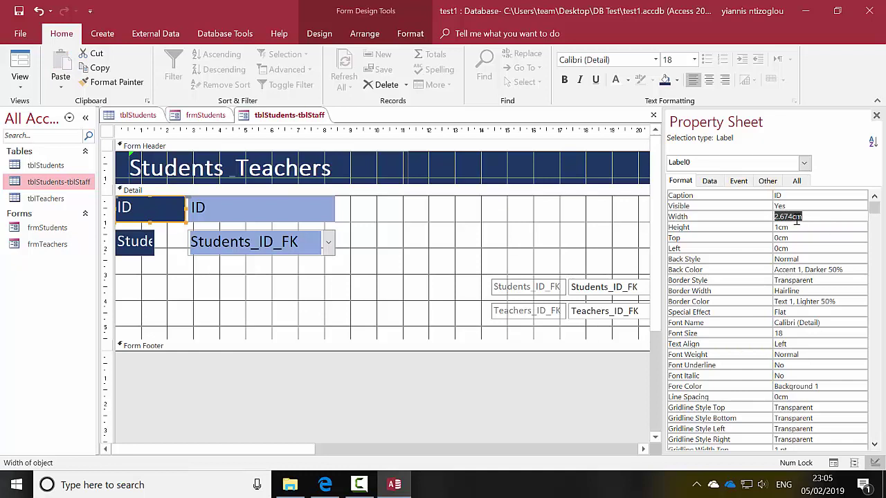
right_click(796, 219)
left_click(835, 280)
left_click(141, 242)
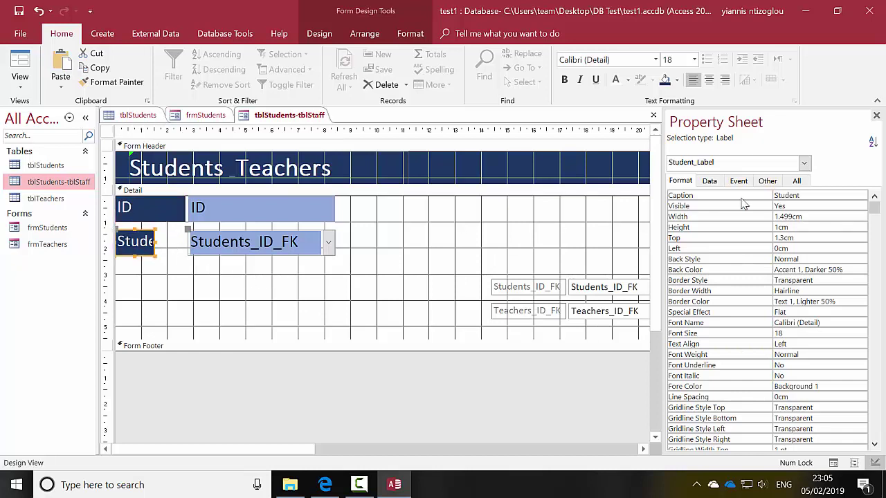
left_click_drag(819, 217, 775, 218)
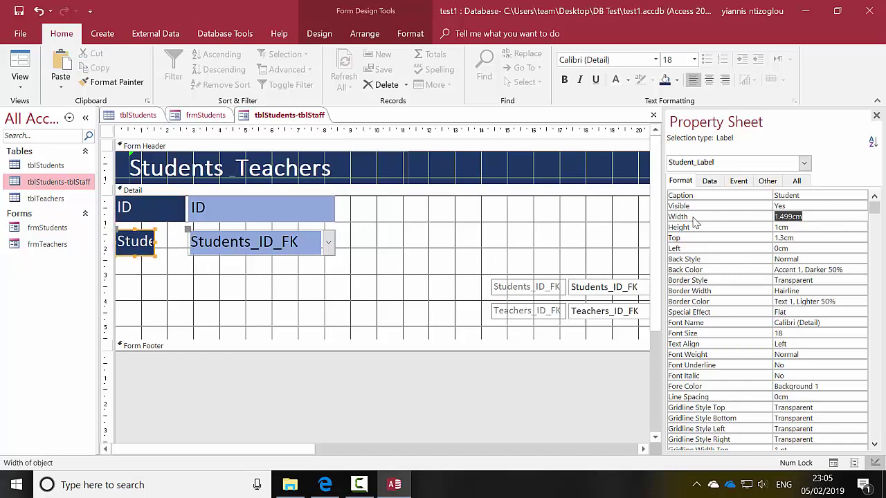
right_click(800, 220)
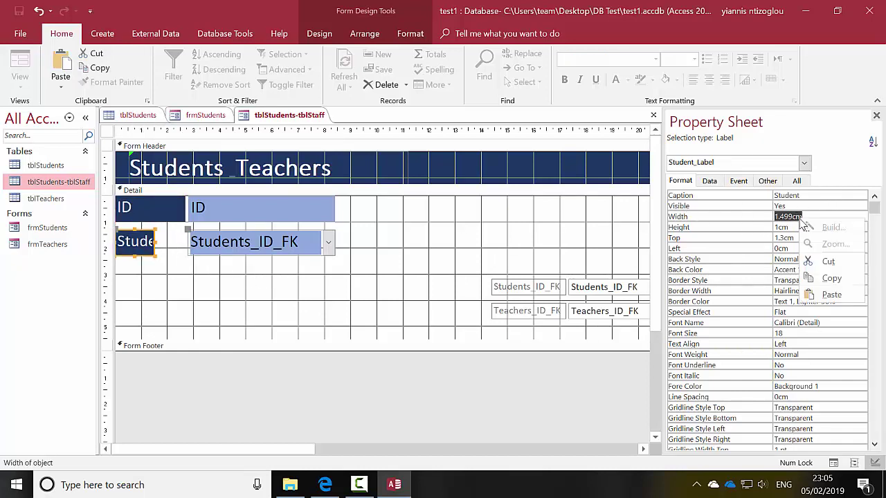
left_click(830, 295)
key("Return")
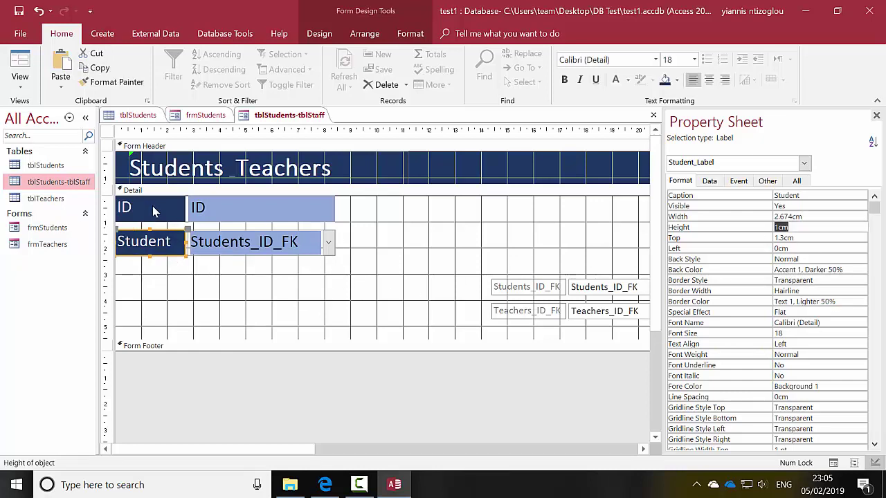
left_click(169, 285)
Copy the ID text box's 5.591 cm width to the Student combo box.
left_click(216, 219)
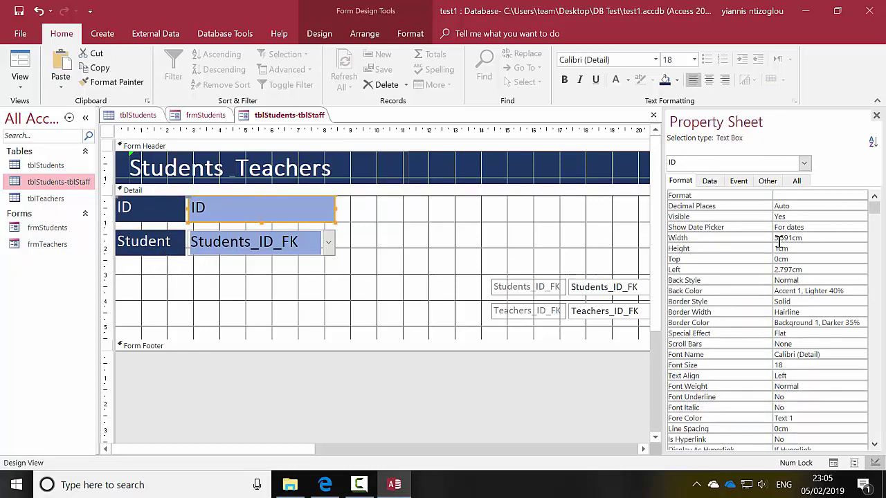
left_click(803, 237)
double_click(801, 238)
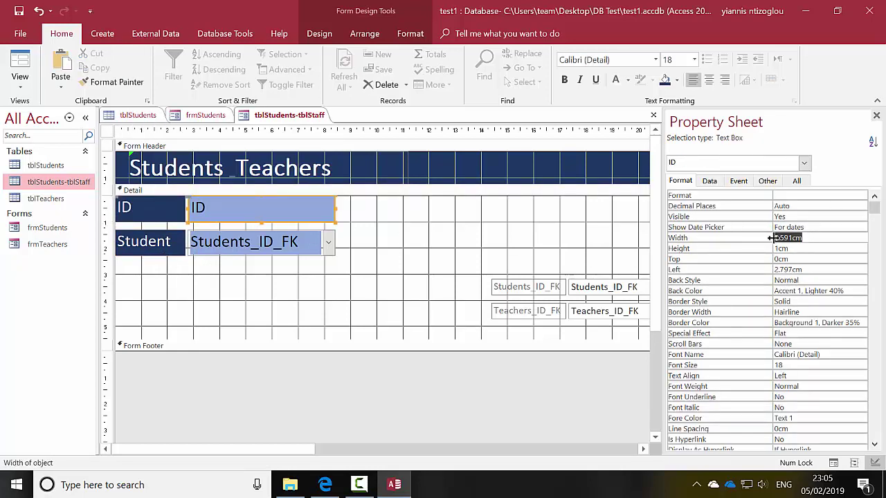
right_click(801, 238)
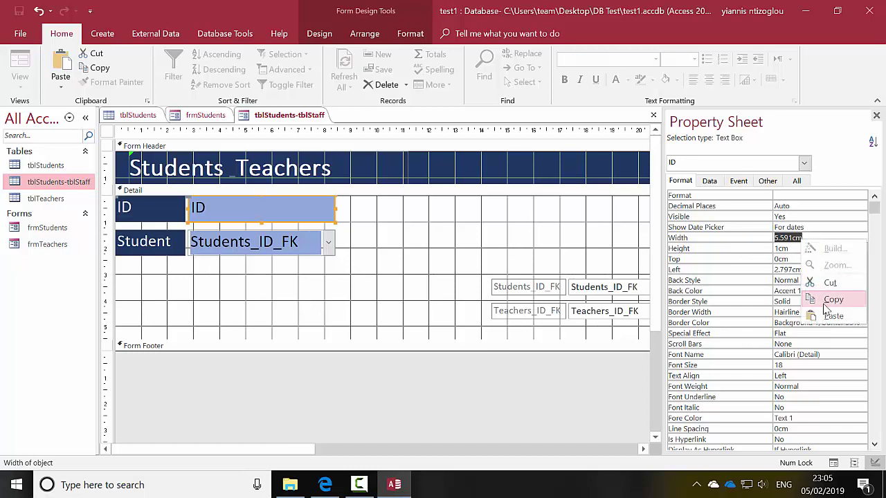
left_click(829, 299)
left_click(296, 245)
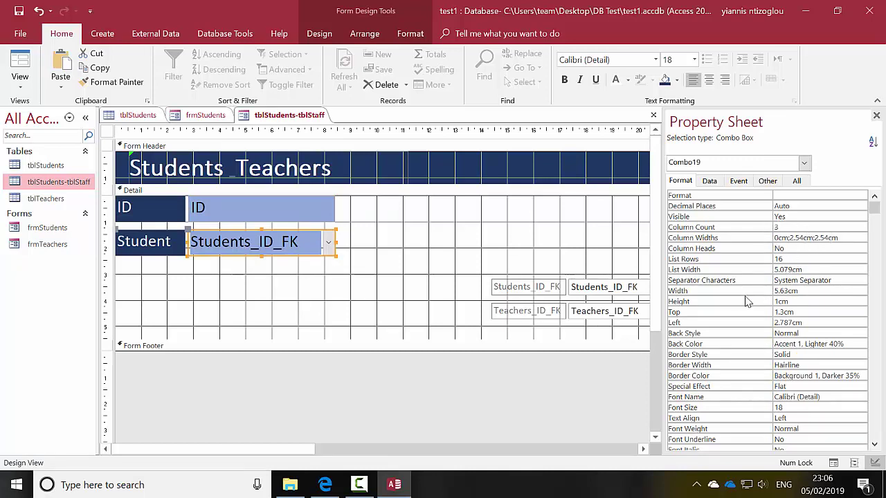
left_click(795, 295)
left_click_drag(816, 290, 723, 284)
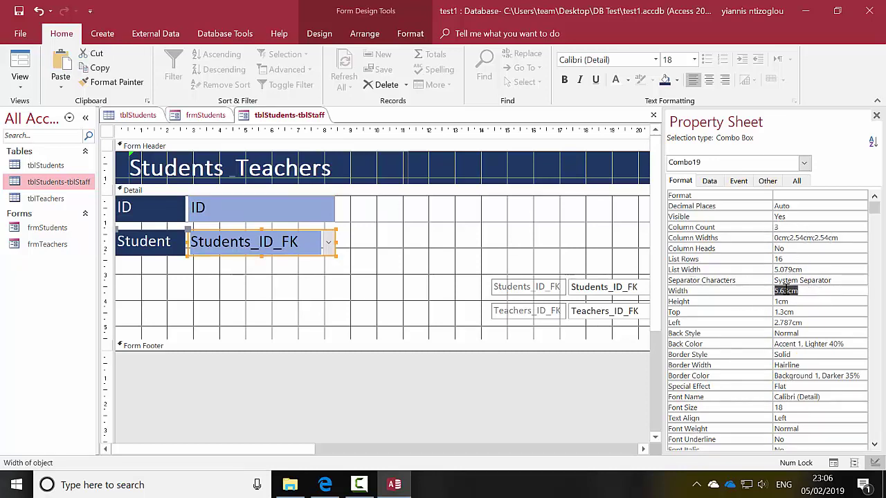
right_click(784, 289)
left_click(816, 365)
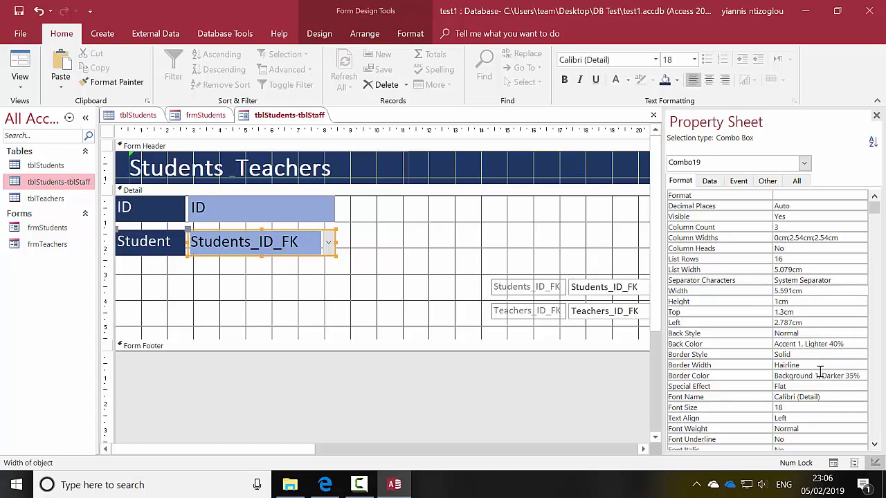
key("Return")
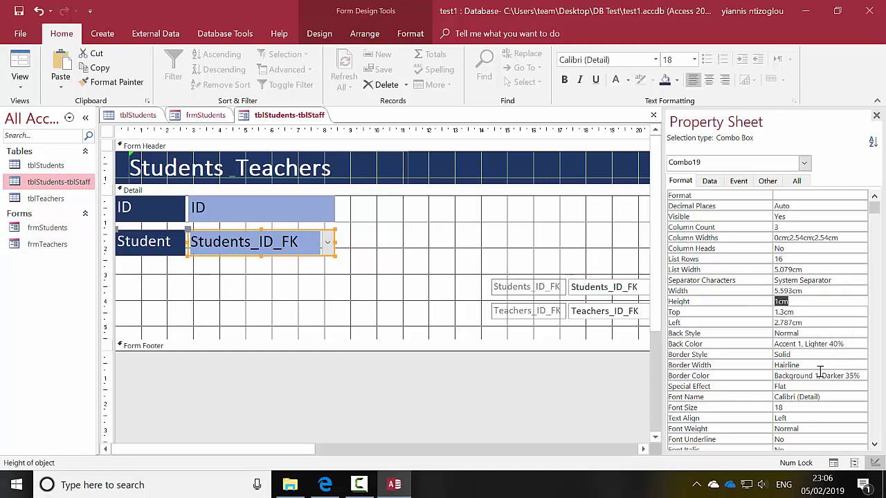
left_click(317, 298)
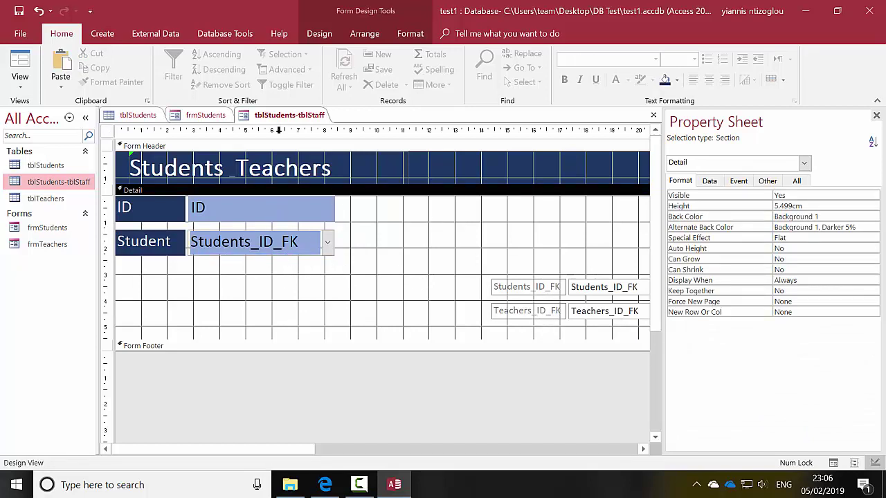
Draw a new combo box about 5 cm wide and 1 cm high below the Student combo box.
left_click(318, 35)
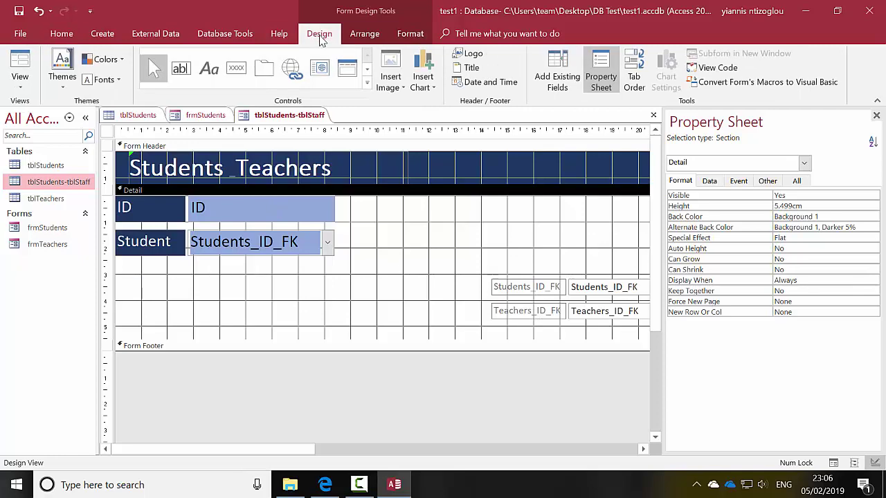
left_click(366, 84)
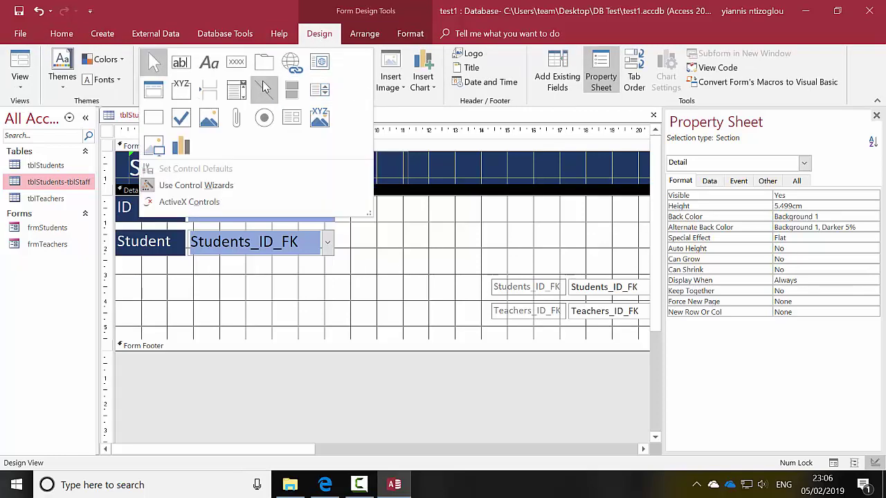
left_click(236, 90)
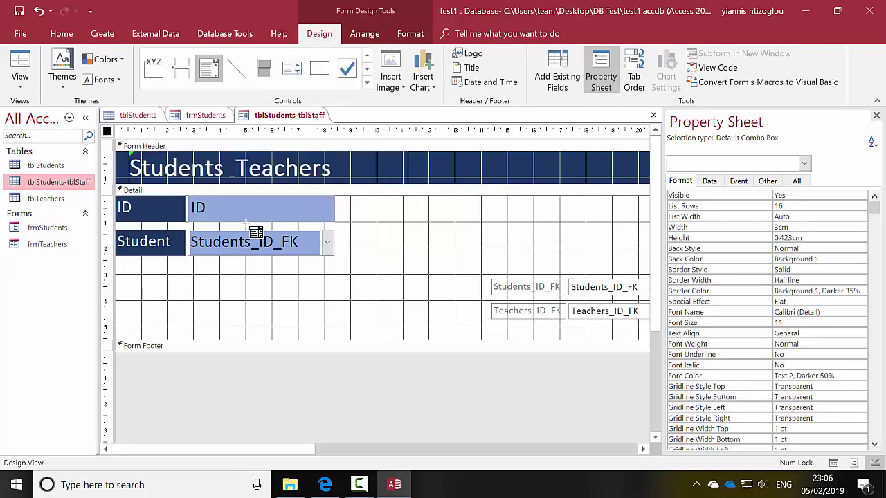
left_click_drag(197, 265, 310, 298)
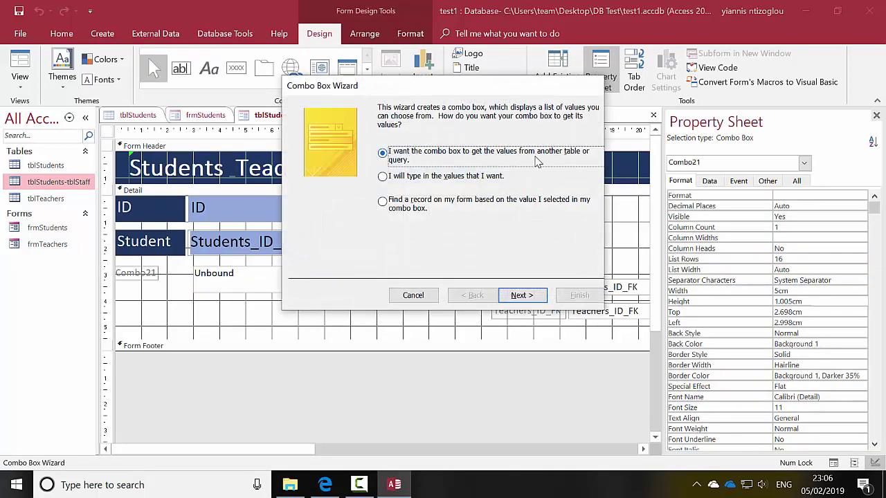
Have the combo box get its values from the tblTeachers table, including the Name and Surname fields.
left_click(510, 296)
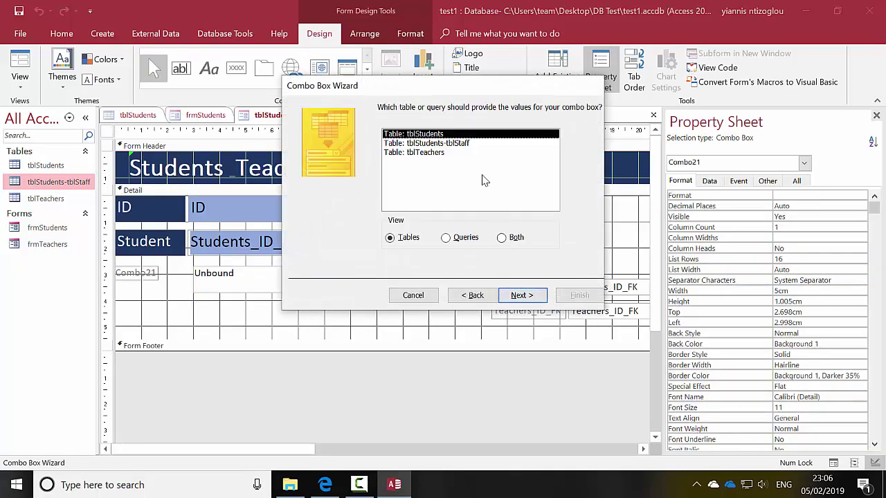
left_click(419, 156)
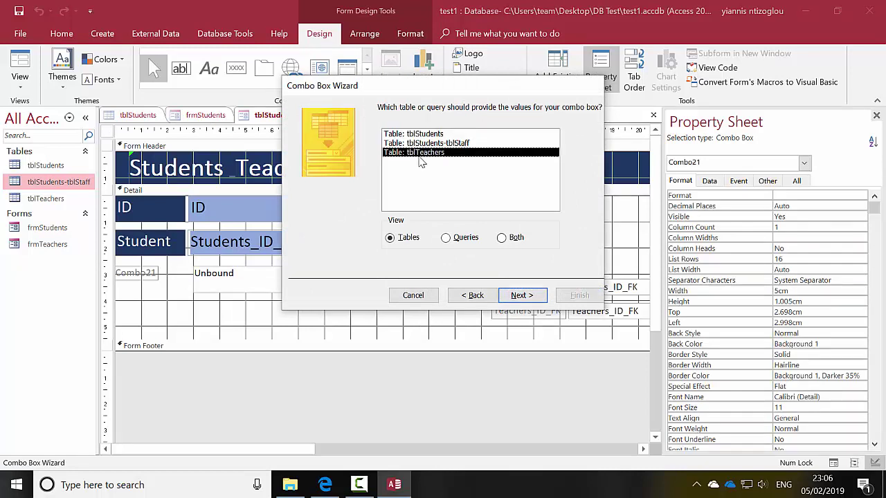
left_click(517, 302)
left_click(324, 211)
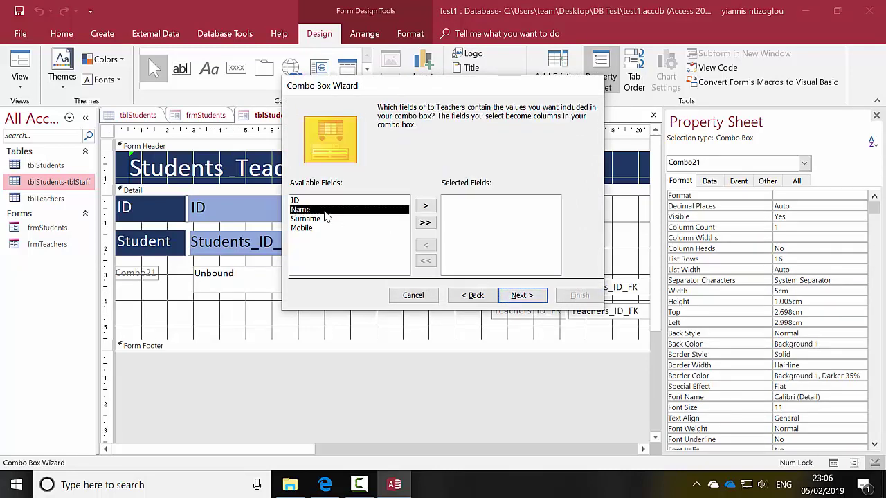
left_click(426, 206)
left_click(427, 207)
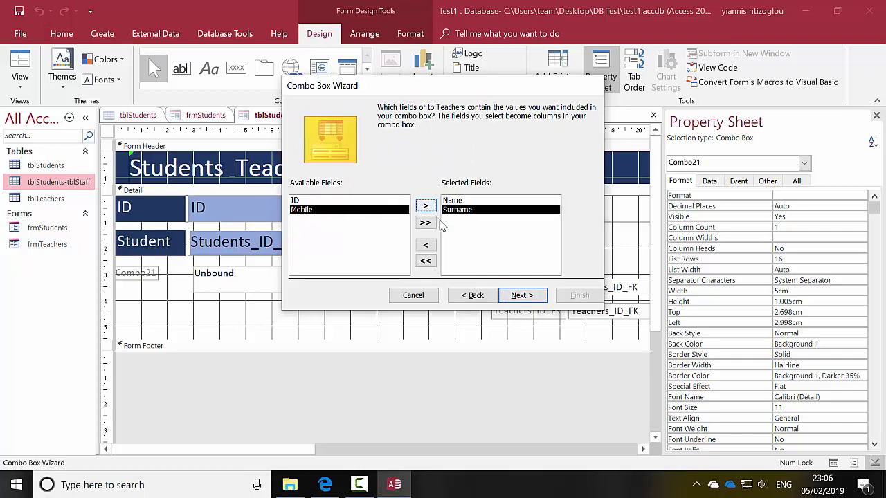
Sort the combo box list by Surname in ascending order and keep the key column hidden.
left_click(508, 295)
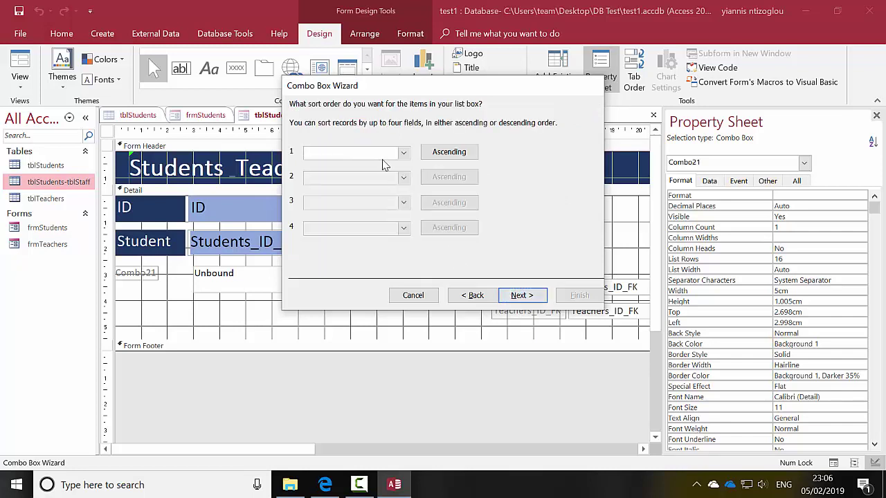
left_click(403, 153)
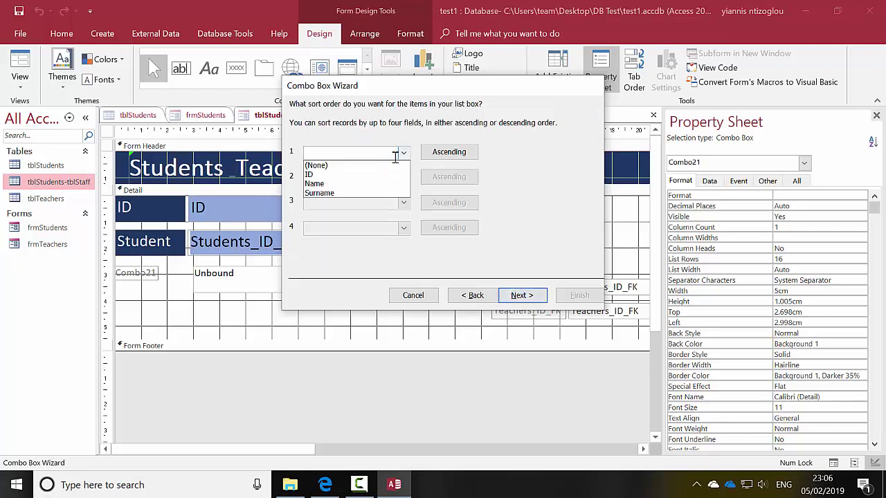
left_click(331, 194)
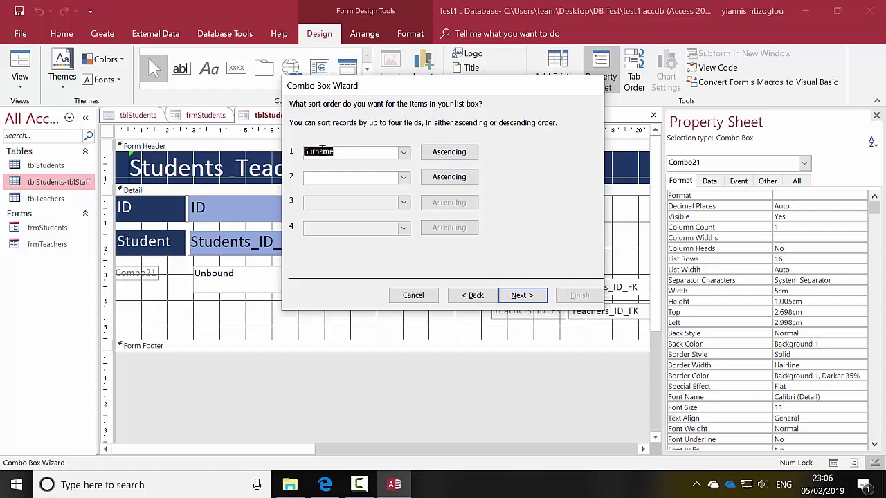
left_click(519, 294)
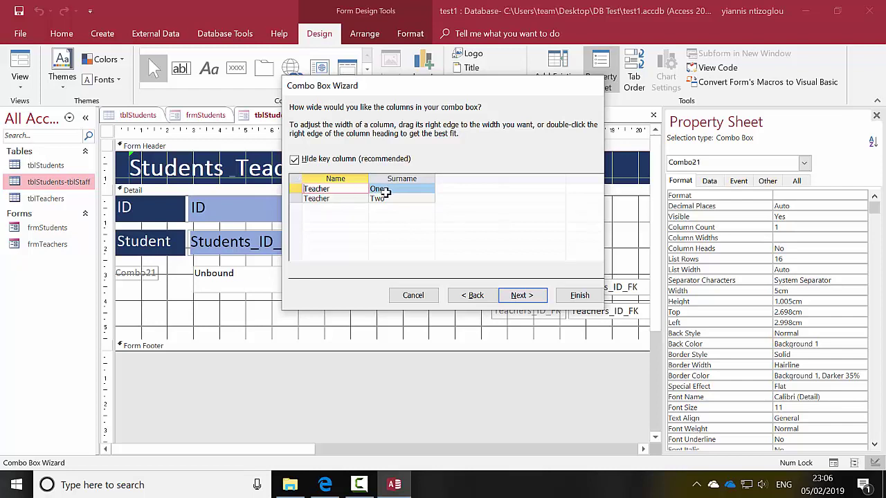
left_click(527, 301)
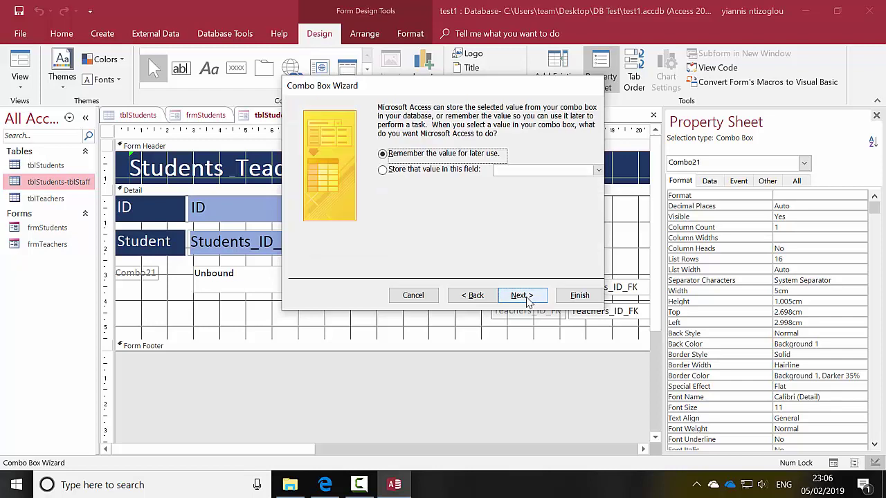
Store the combo box value in Teachers_ID_FK, label the combo box "Teacher" and finish the wizard.
left_click(422, 169)
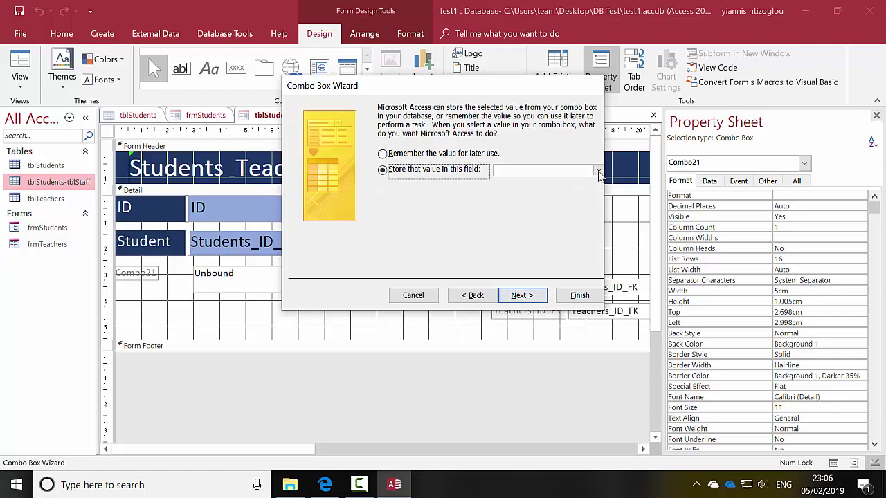
left_click(597, 170)
left_click(504, 200)
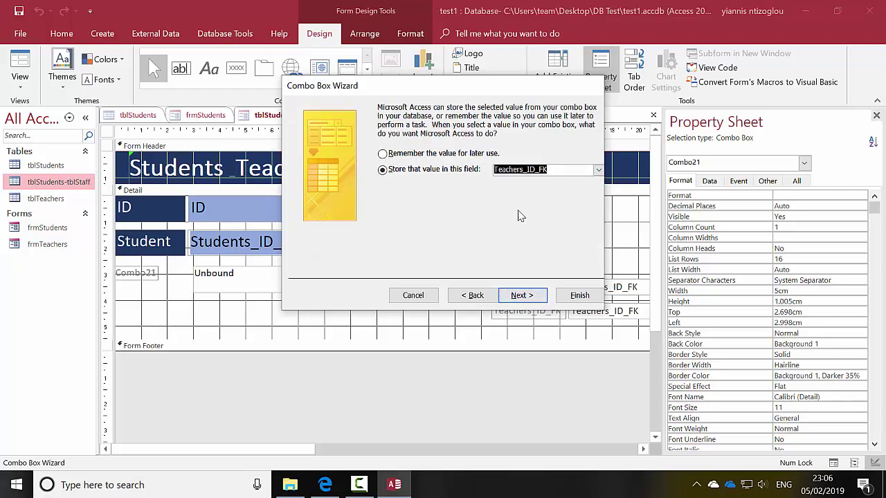
left_click(528, 300)
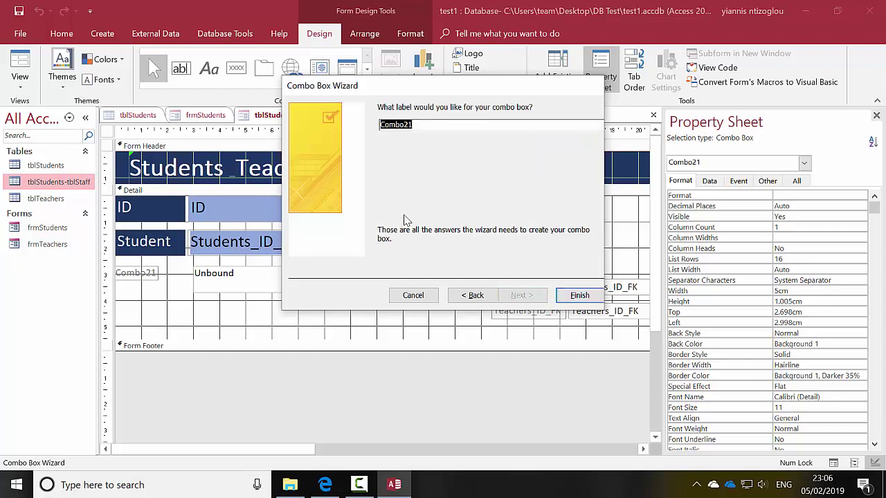
type("Teacher")
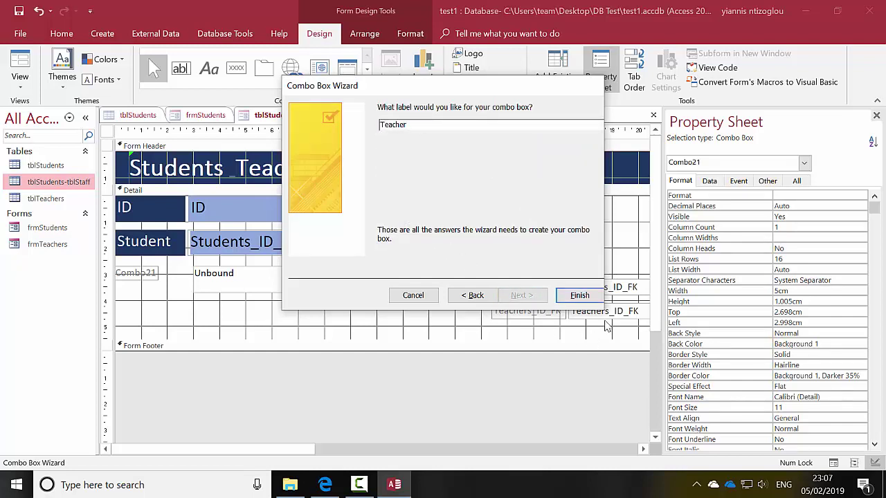
left_click(579, 295)
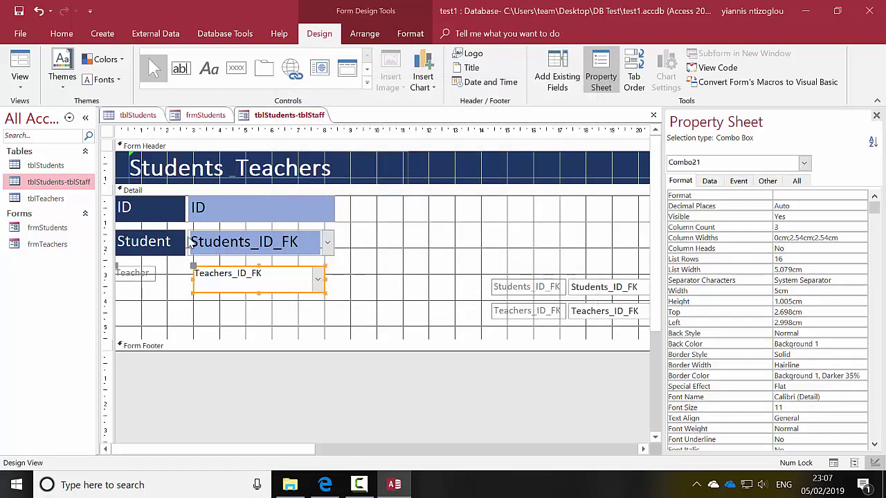
Copy the Student combo box's formatting onto the Teacher combo box with Format Painter.
left_click(285, 253)
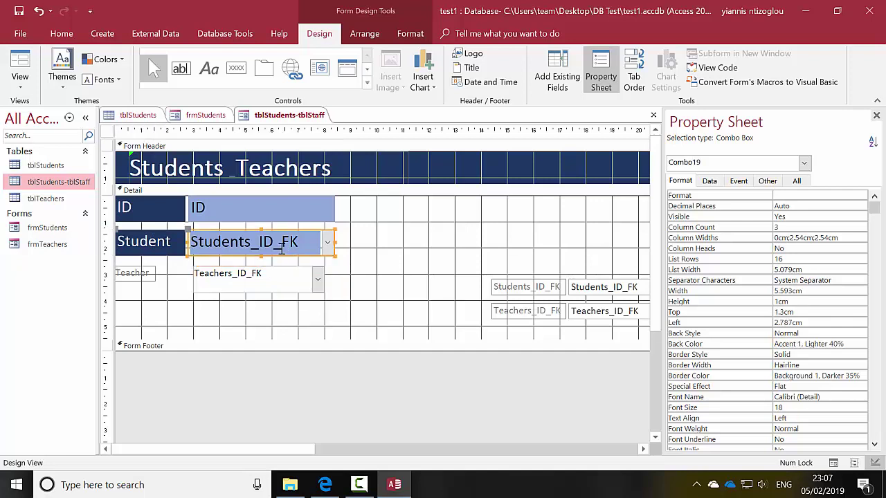
left_click(68, 36)
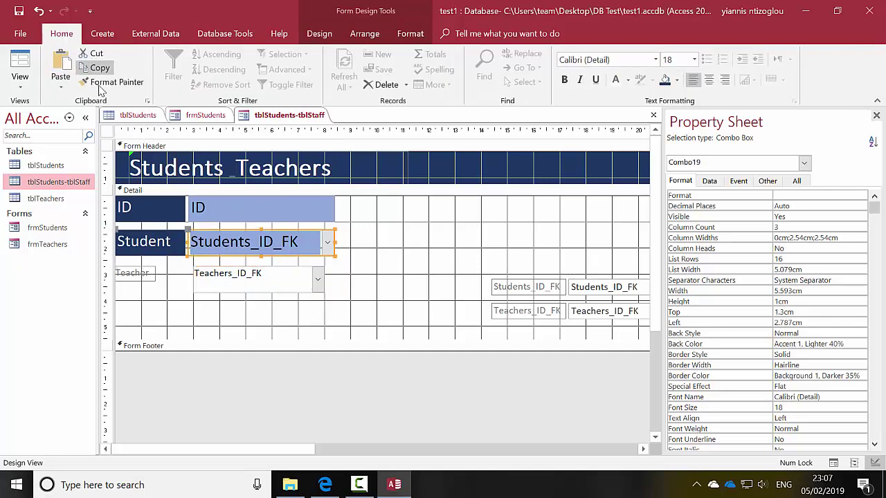
left_click(111, 82)
left_click(242, 274)
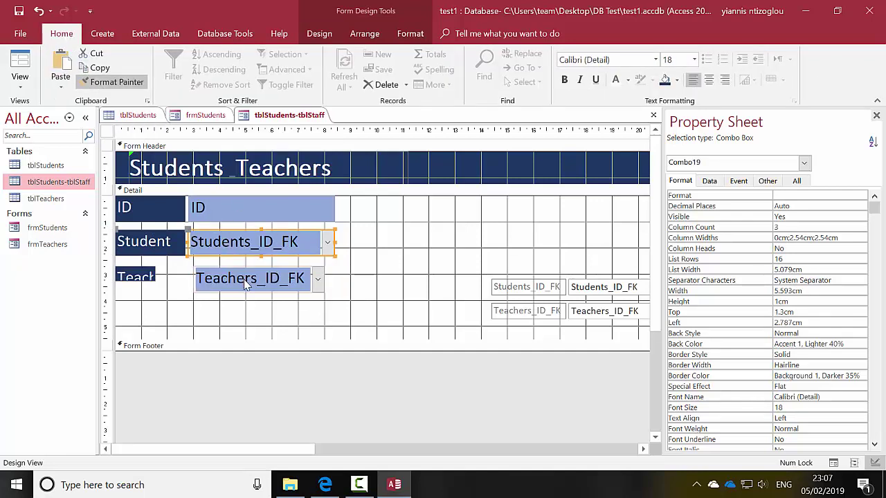
Set the height of the Teacher label and its combo box to 1 cm.
left_click_drag(329, 323, 125, 269)
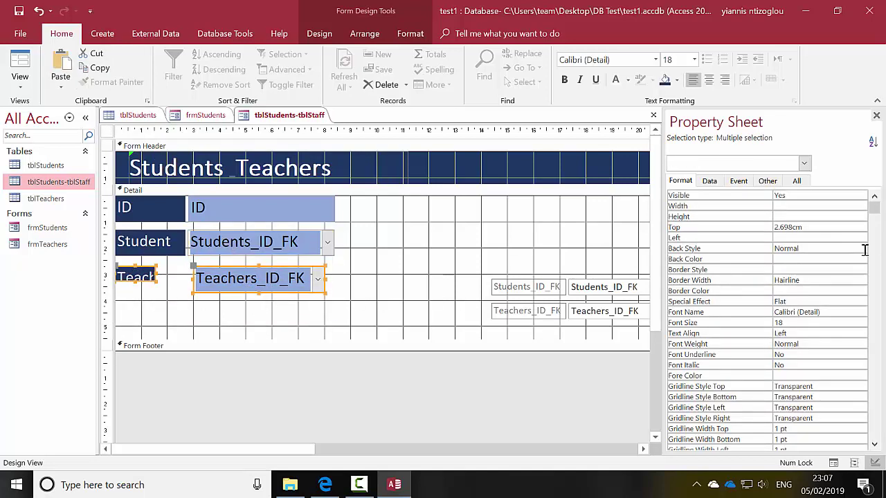
left_click(810, 216)
type("1")
key("Return")
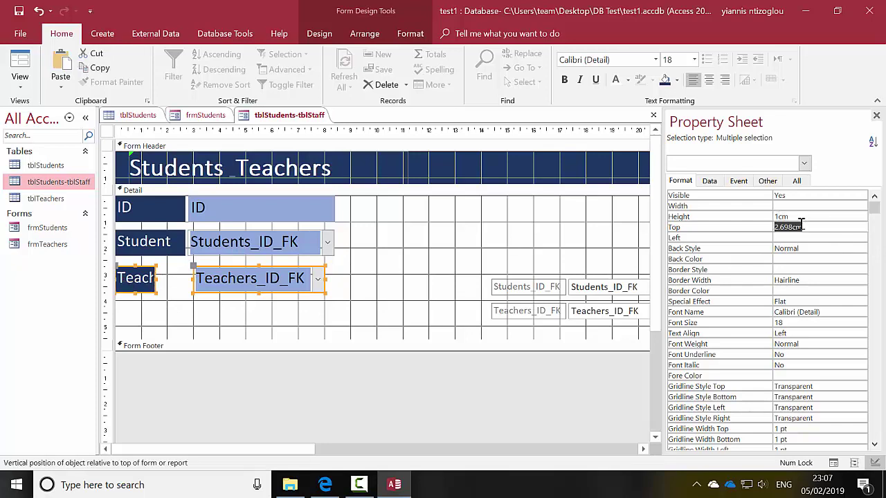
Copy the Student label's width of 2.674cm and apply it to the Teacher label.
left_click(173, 244)
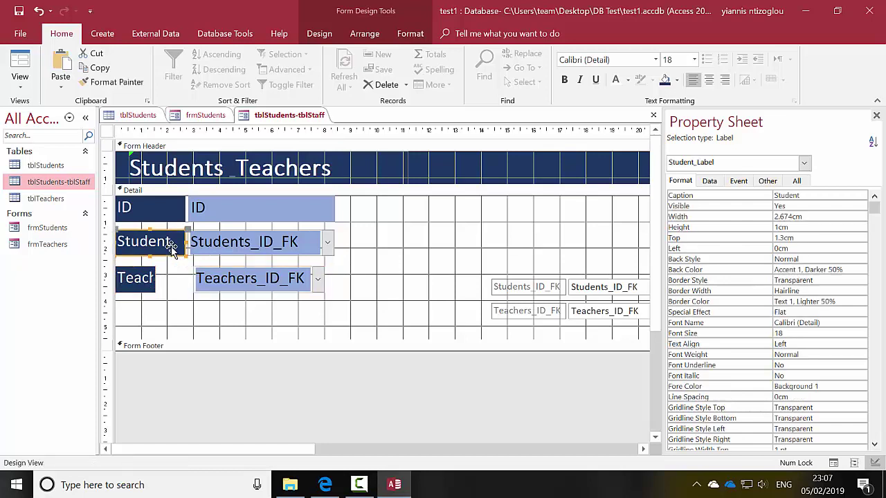
left_click(822, 217)
key("ctrl+c")
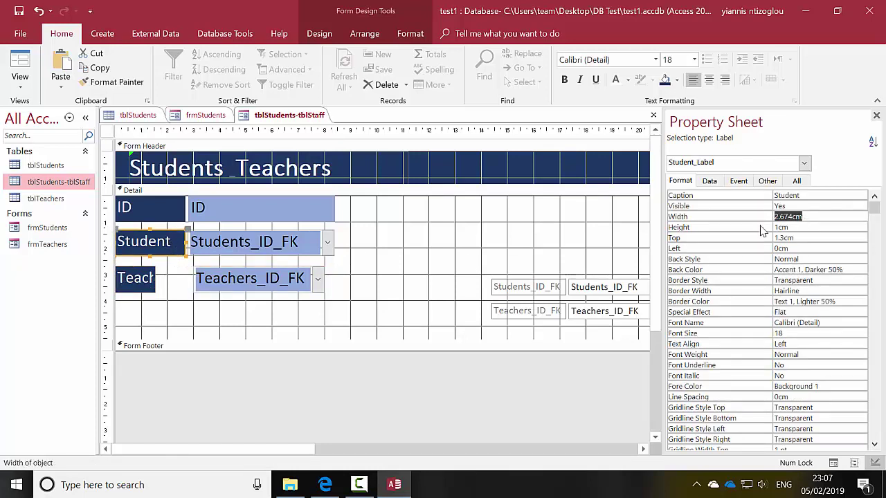
right_click(790, 219)
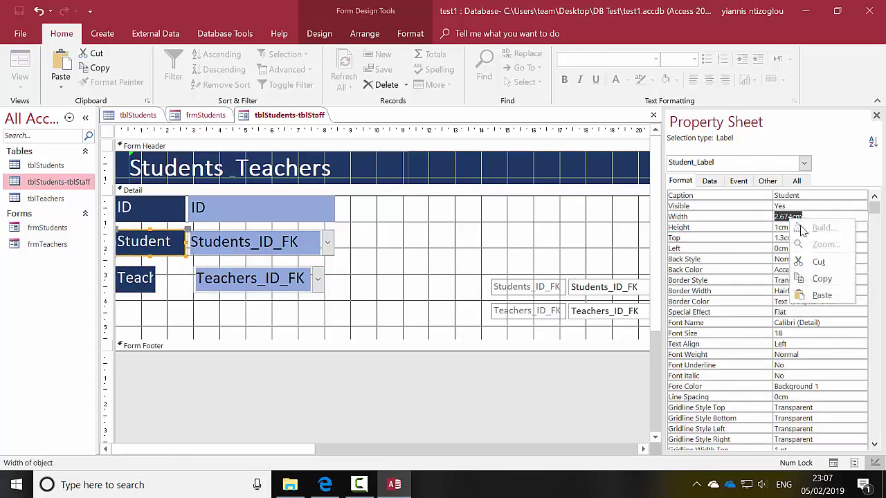
left_click(821, 279)
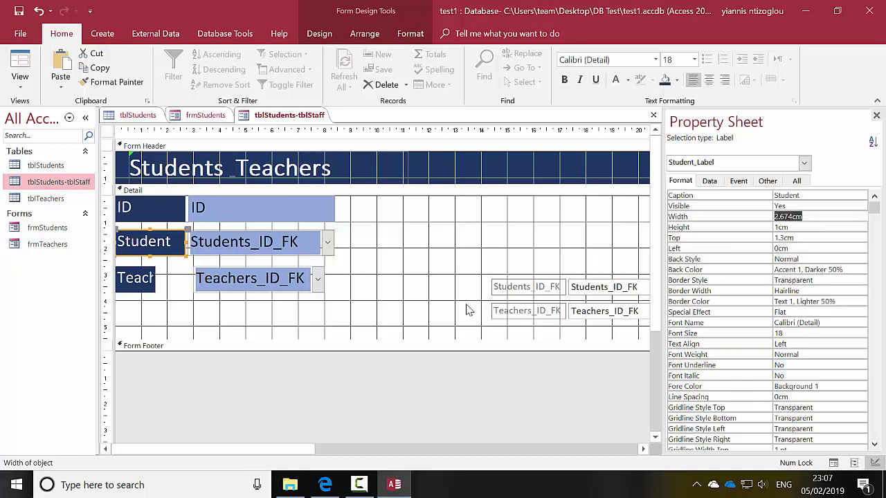
left_click(148, 285)
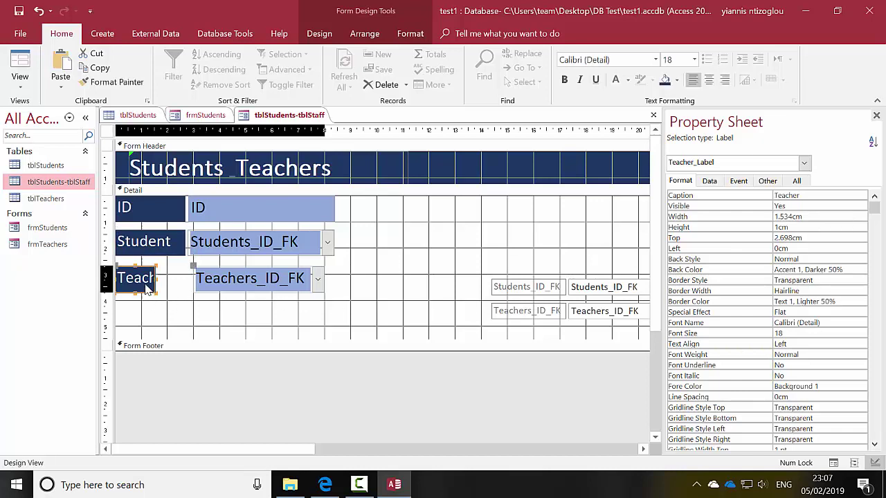
left_click(806, 215)
right_click(790, 218)
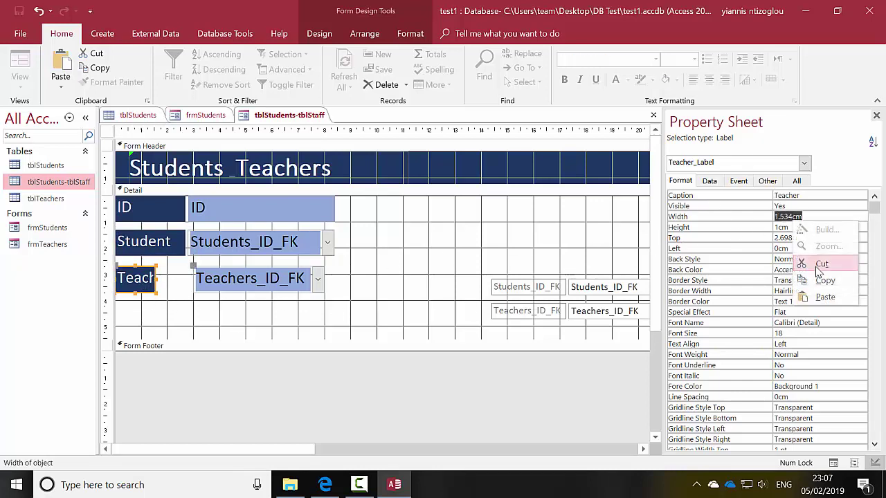
left_click(823, 297)
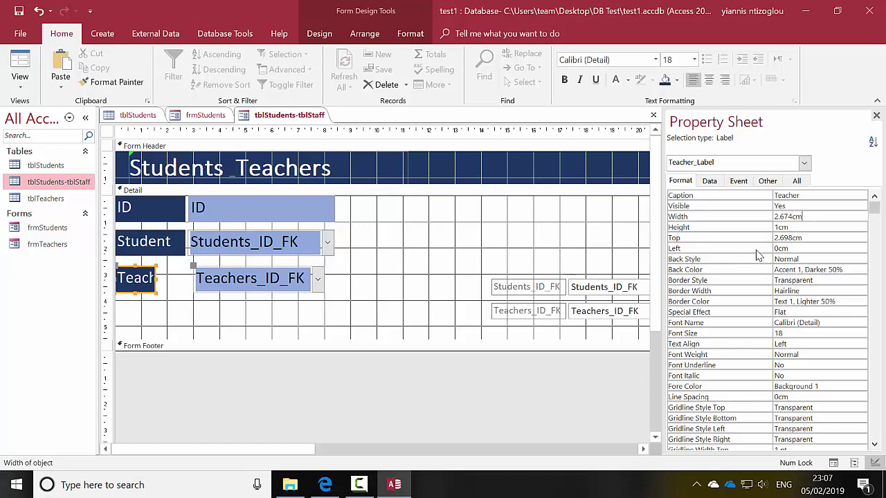
key("Return")
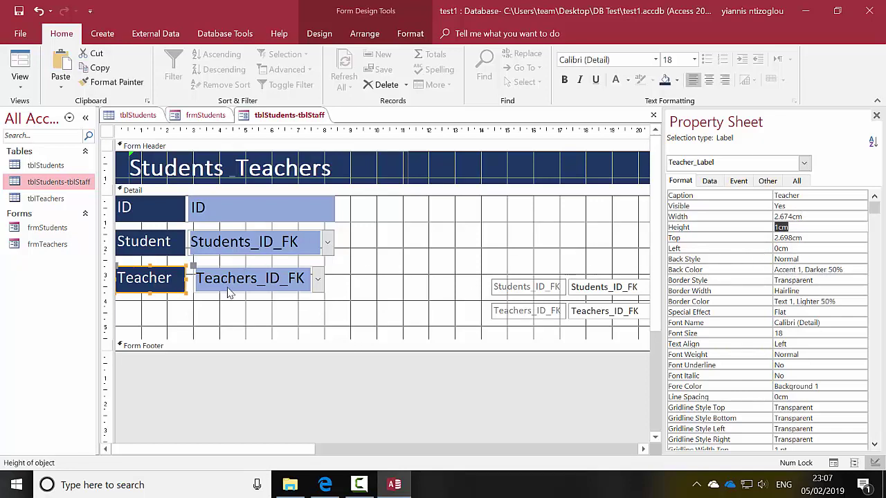
Copy the Student combo box's list width of 5.079cm into the Teacher combo box's width.
left_click(253, 252)
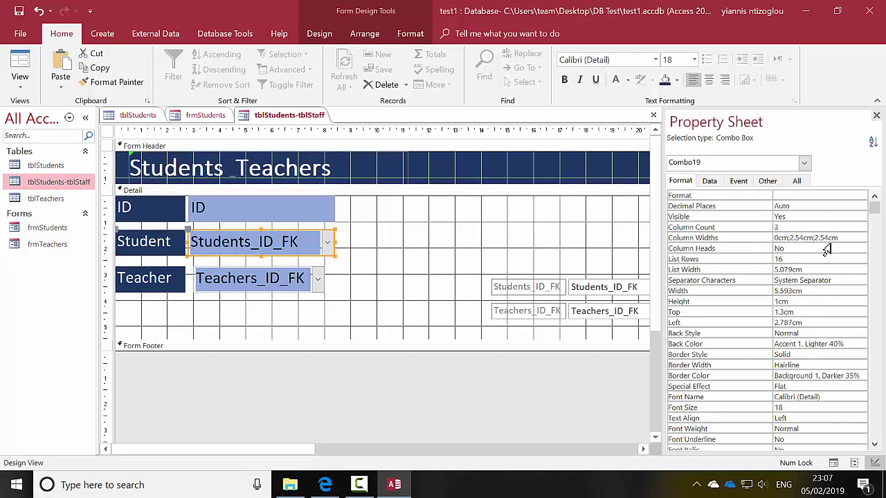
double_click(837, 270)
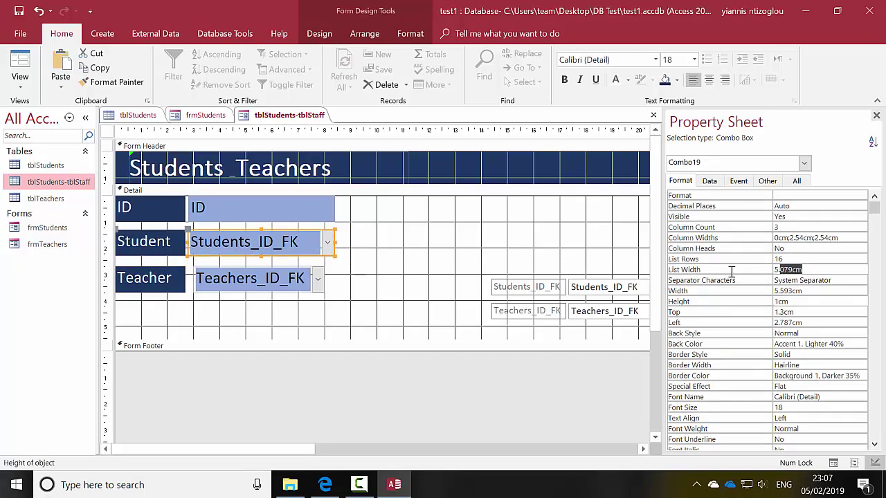
right_click(799, 270)
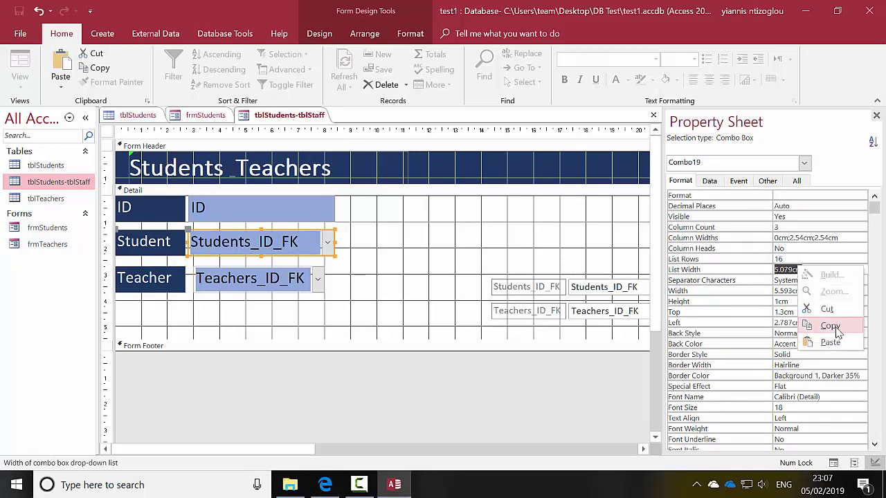
left_click(835, 330)
left_click(231, 280)
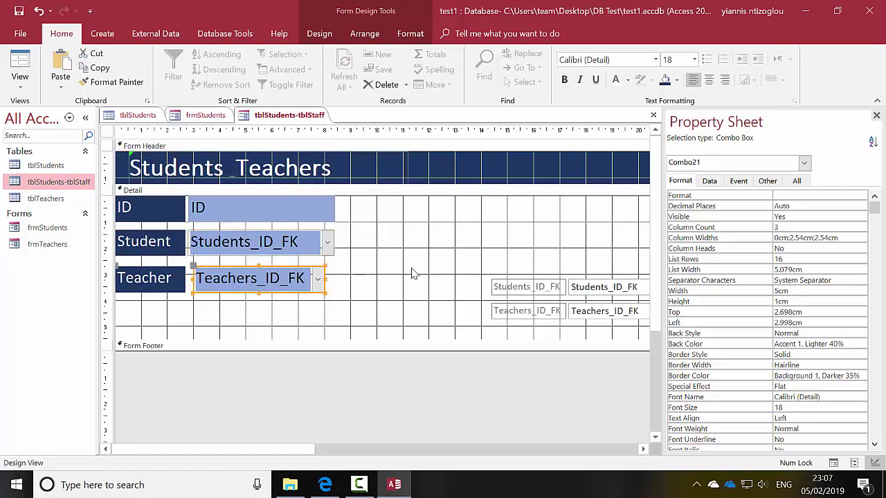
double_click(782, 292)
right_click(791, 293)
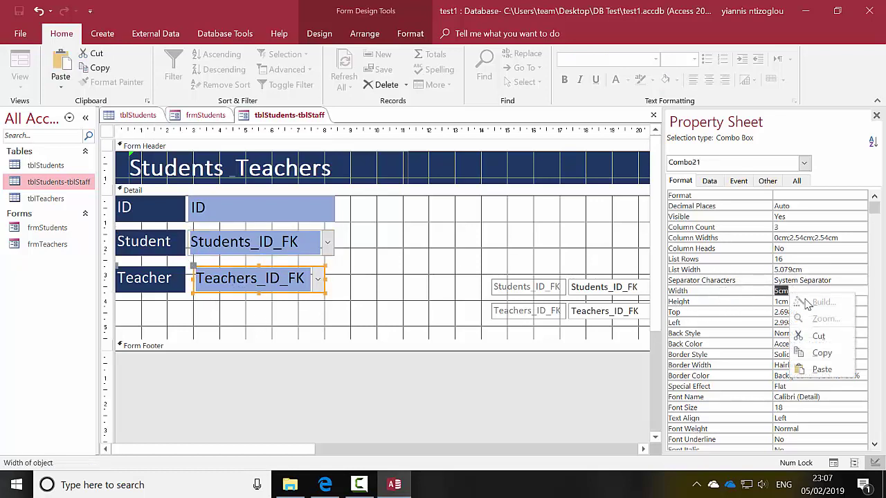
left_click(822, 369)
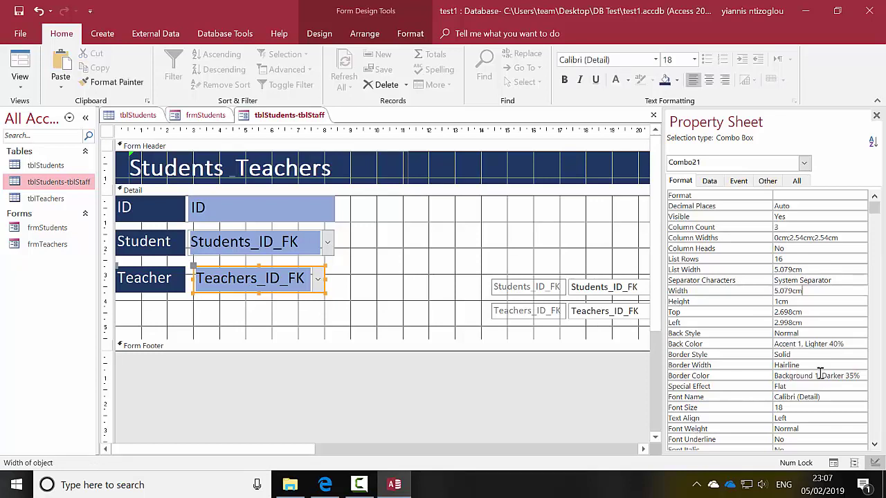
key("Return")
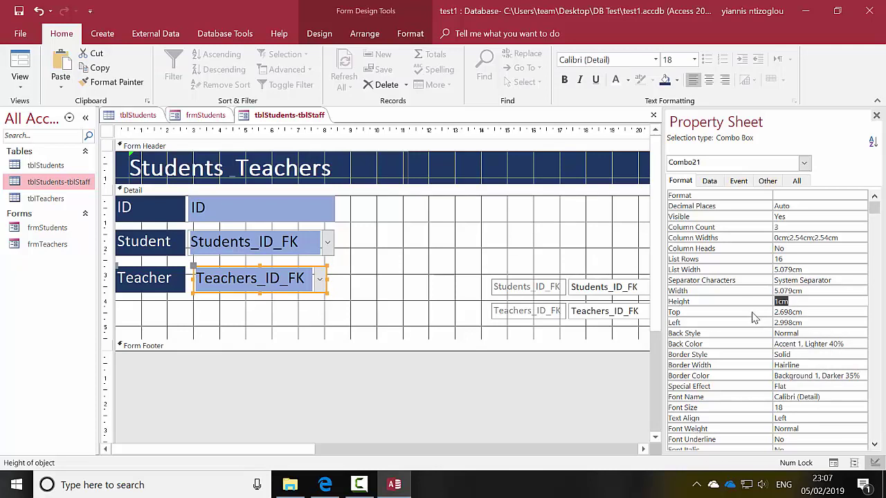
left_click(814, 292)
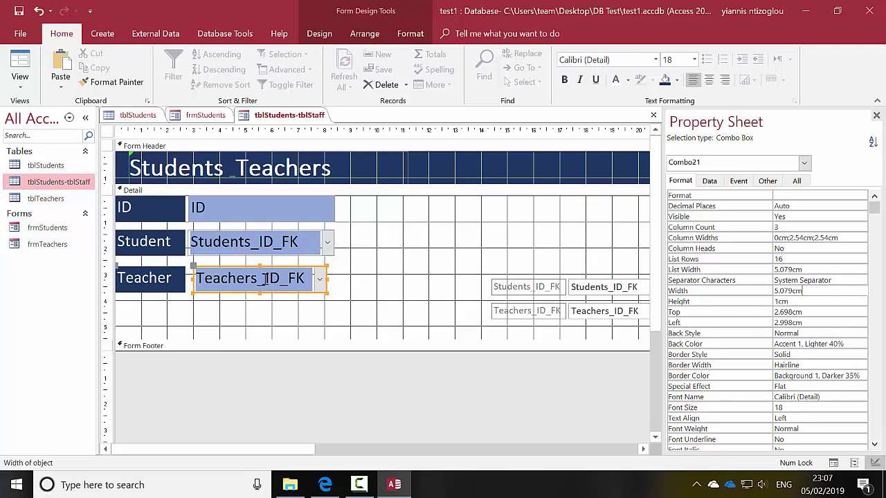
Copy the Student combo box's width of 5.593cm and apply it to the Teacher combo box.
left_click(223, 248)
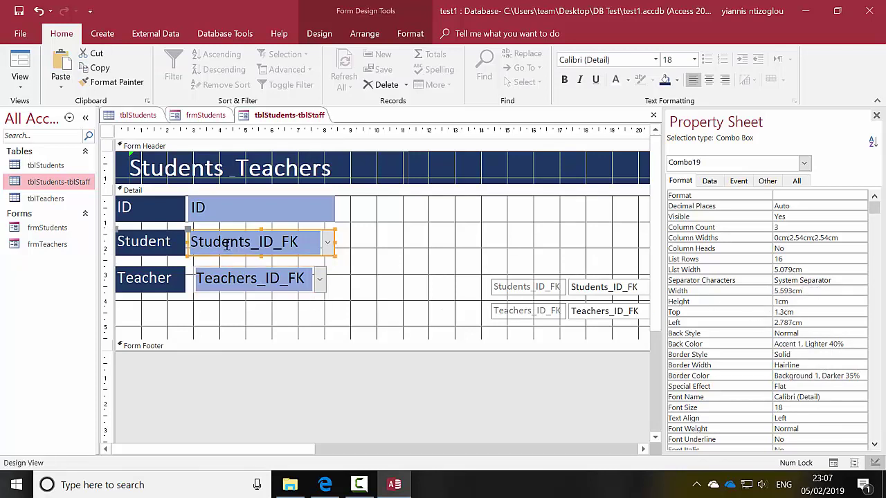
left_click_drag(821, 291, 777, 291)
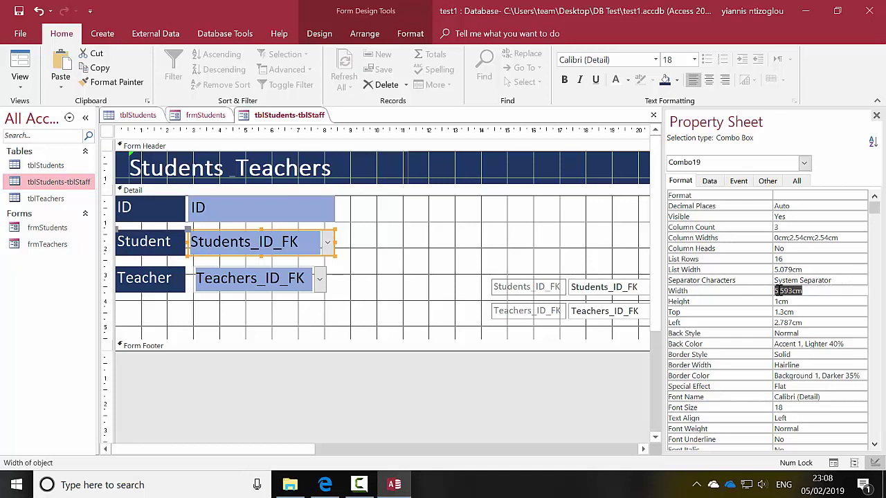
right_click(795, 290)
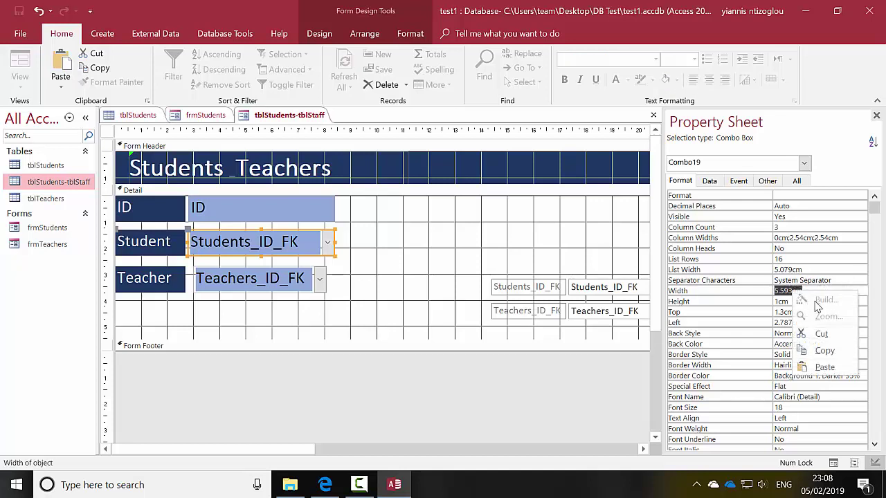
left_click(824, 351)
left_click(265, 282)
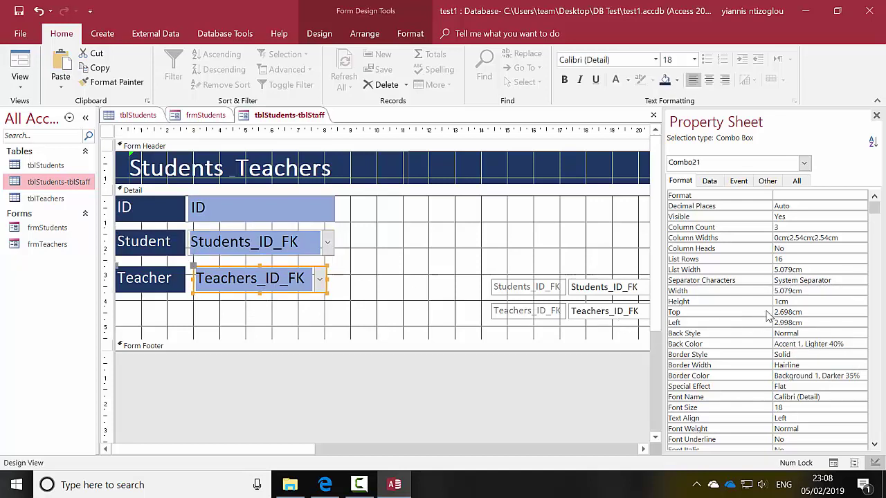
left_click(682, 289)
right_click(780, 289)
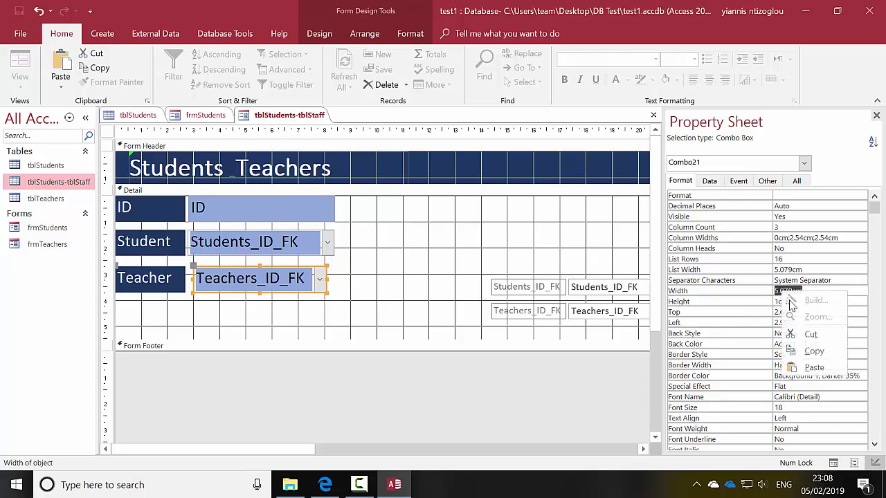
left_click(810, 367)
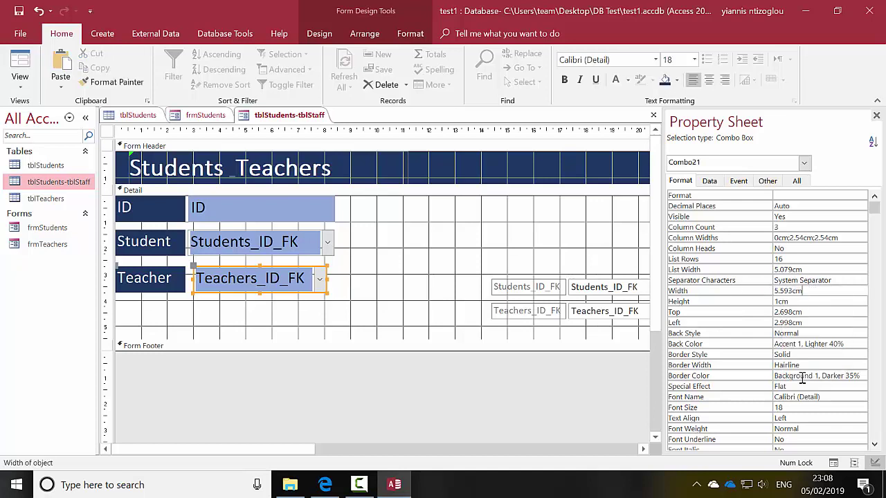
key("Return")
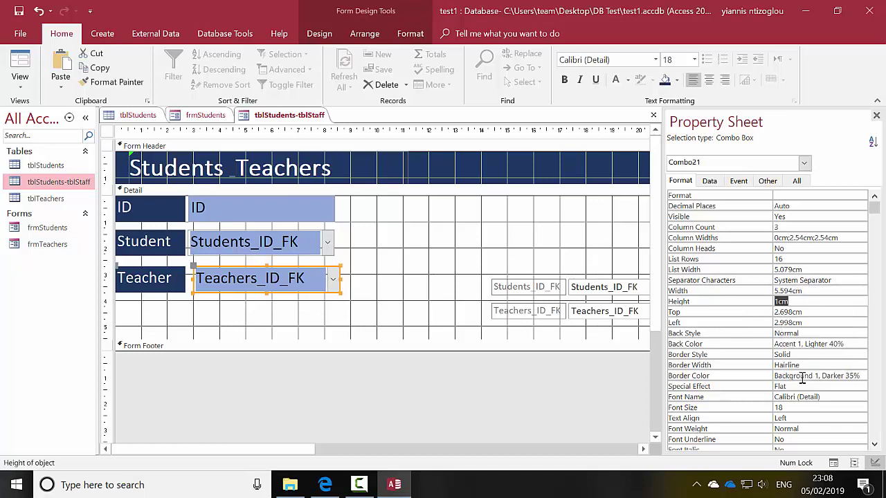
Move the Teacher combo box, without its label, to line up its left edge with the Student combo box.
left_click(194, 267)
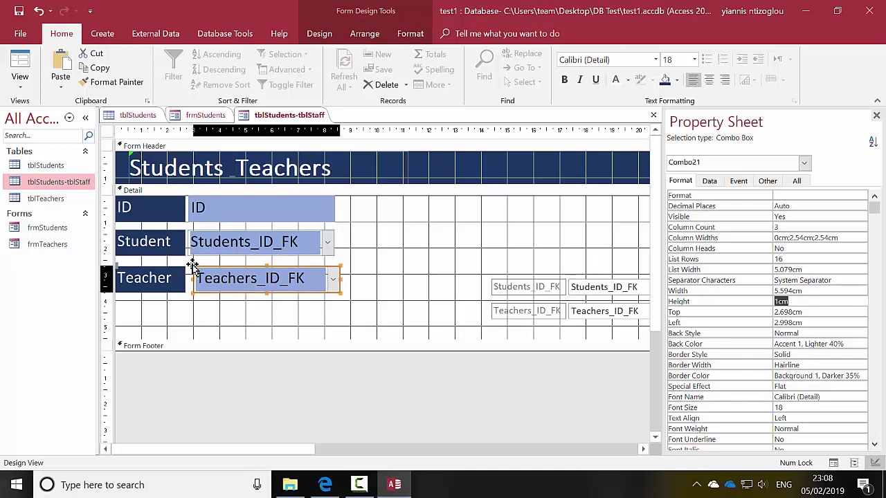
left_click_drag(194, 267, 188, 265)
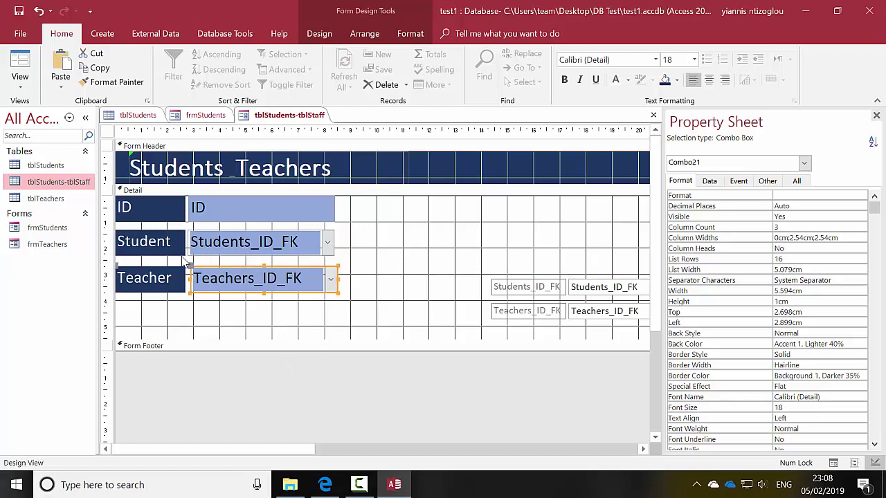
left_click_drag(189, 264, 186, 263)
left_click(236, 336)
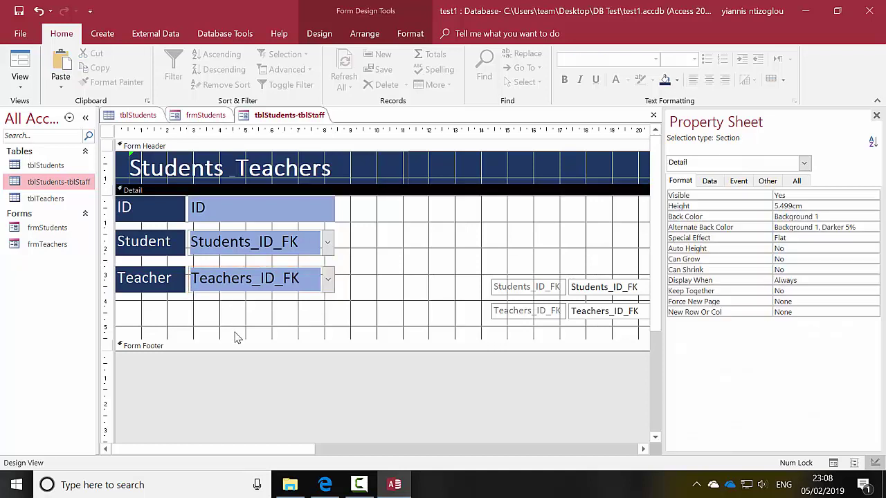
Move the Student and Teacher rows up to leave only narrow gaps between them and the ID row.
left_click_drag(297, 314, 95, 261)
key("Up")
key("Up")
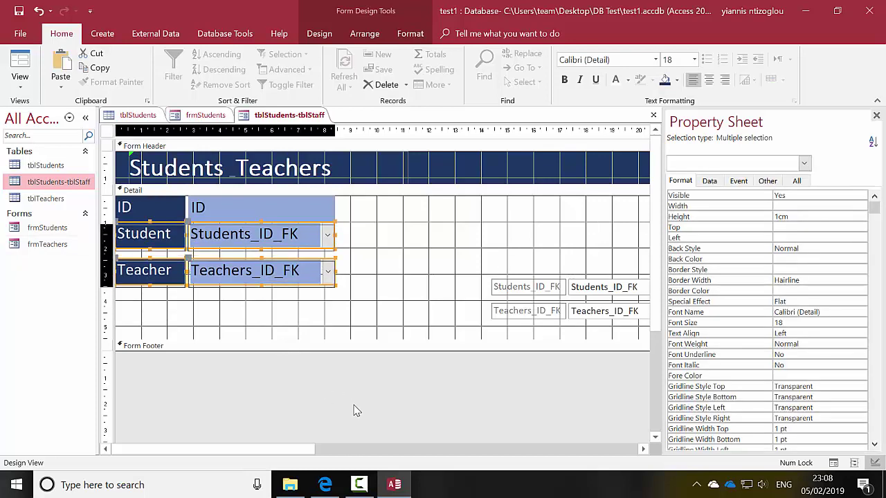
left_click(242, 309)
left_click_drag(241, 309, 177, 285)
key("Up")
key("Up")
key("Up")
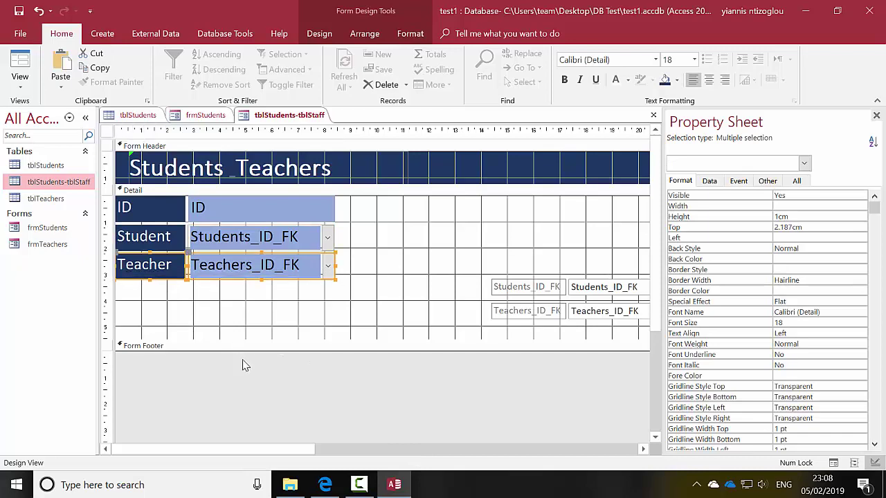
Move the original Students_ID_FK and Teachers_ID_FK fields with their labels beside the Student and Teacher combo boxes.
left_click(293, 316)
left_click_drag(507, 262, 619, 316)
left_click_drag(531, 292, 394, 245)
left_click(376, 310)
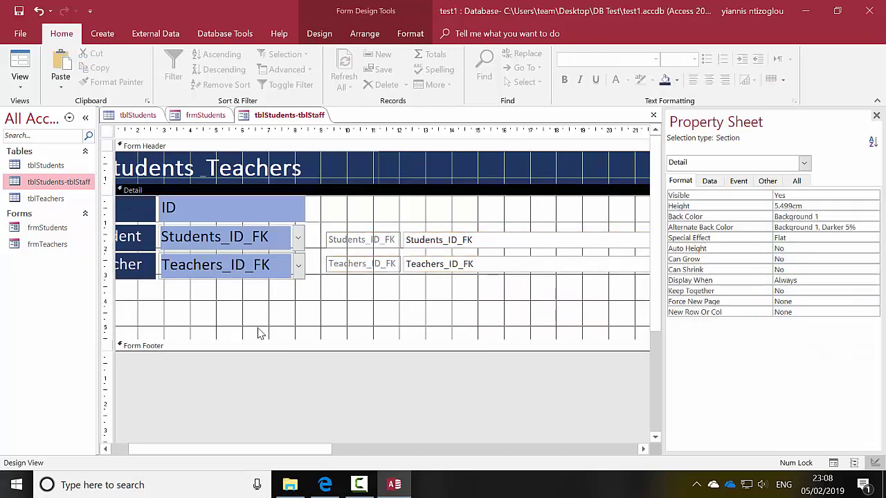
left_click_drag(217, 328, 20, 306)
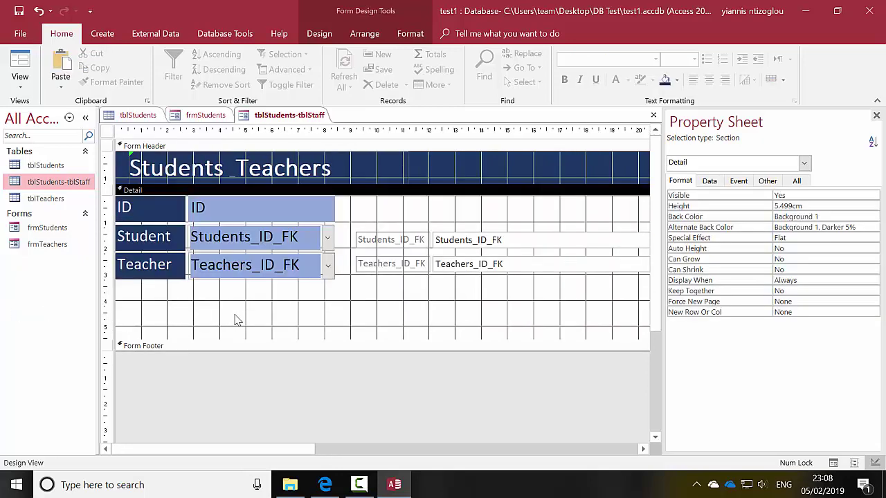
Display the form in Form View and test the Student combo box by choosing Student Two, Student One and Student Two again.
left_click(19, 81)
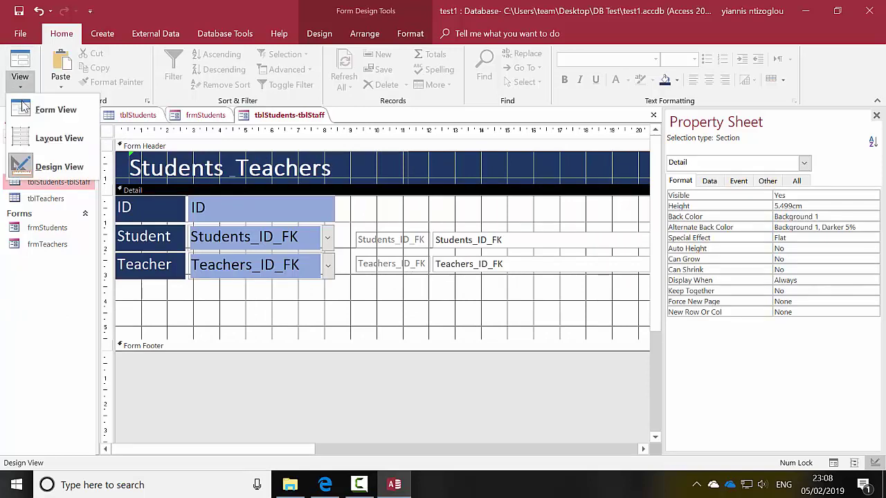
left_click(30, 112)
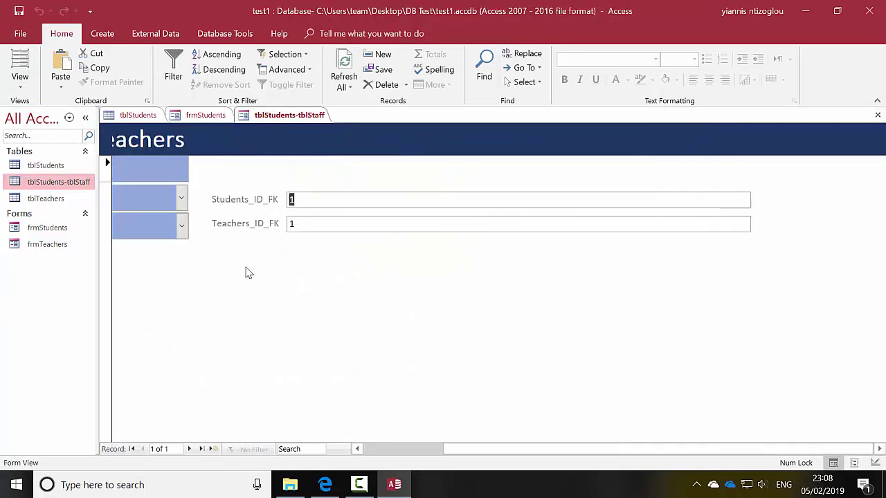
left_click_drag(474, 453, 292, 447)
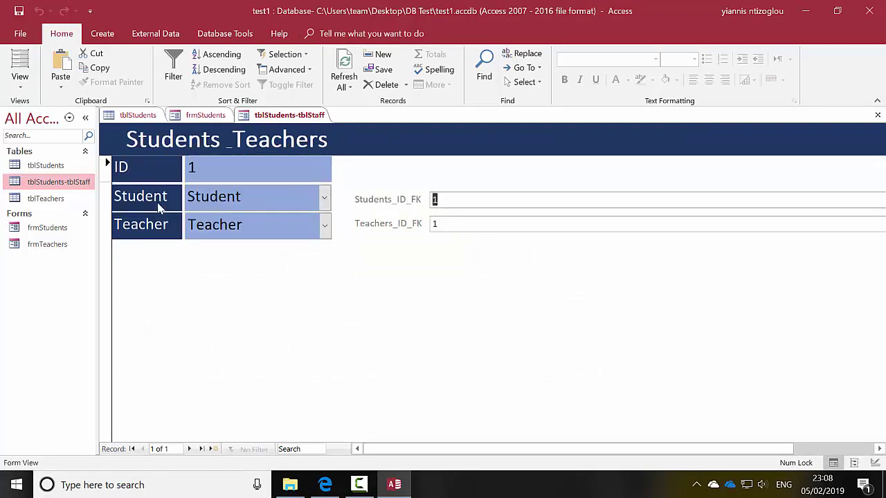
left_click(324, 198)
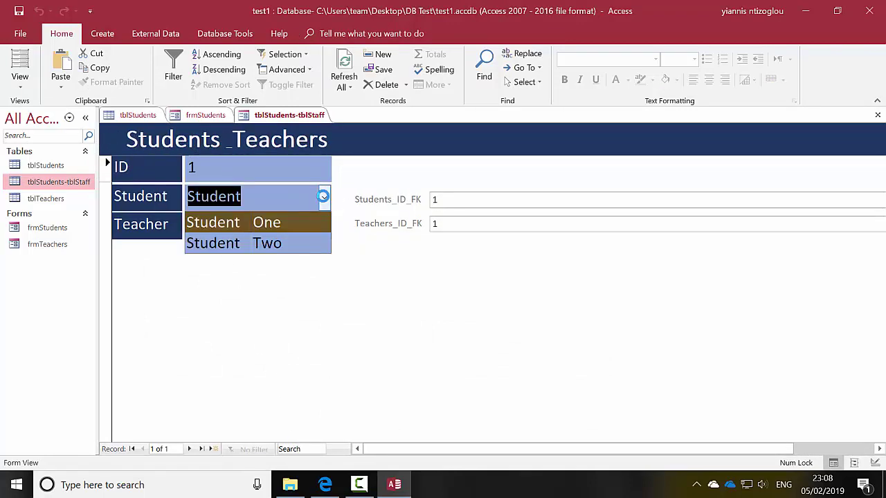
left_click(268, 244)
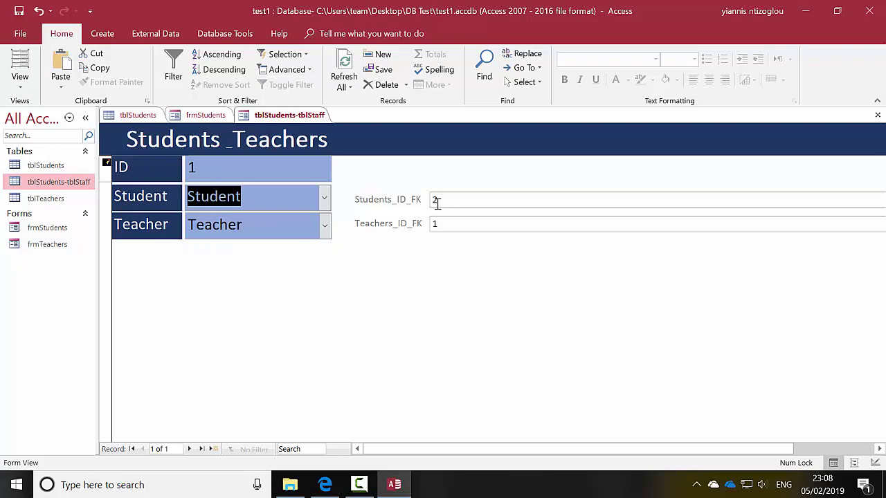
left_click(324, 198)
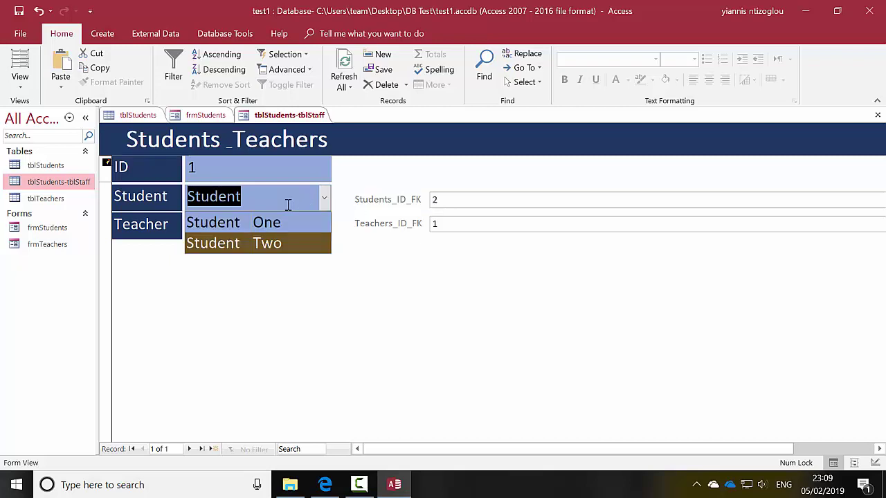
left_click(262, 234)
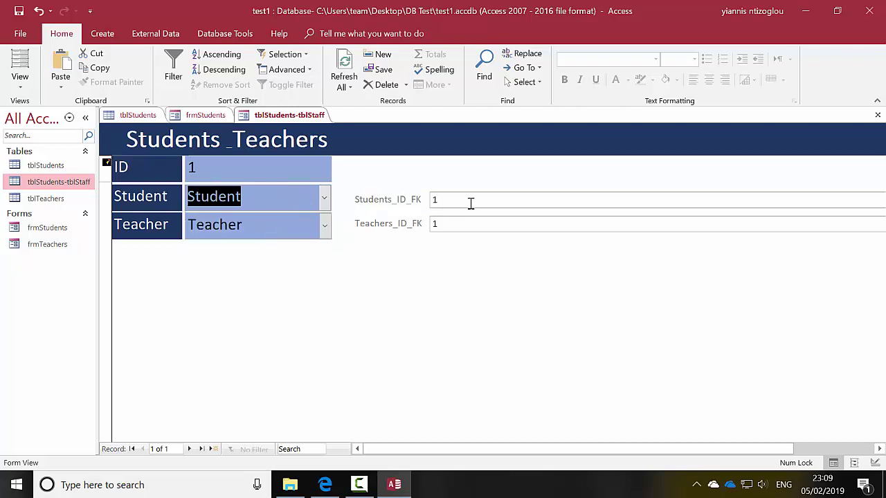
left_click(323, 199)
left_click(301, 243)
Test the Teacher combo box by choosing Teacher Two and switching back to Teacher One.
left_click(324, 225)
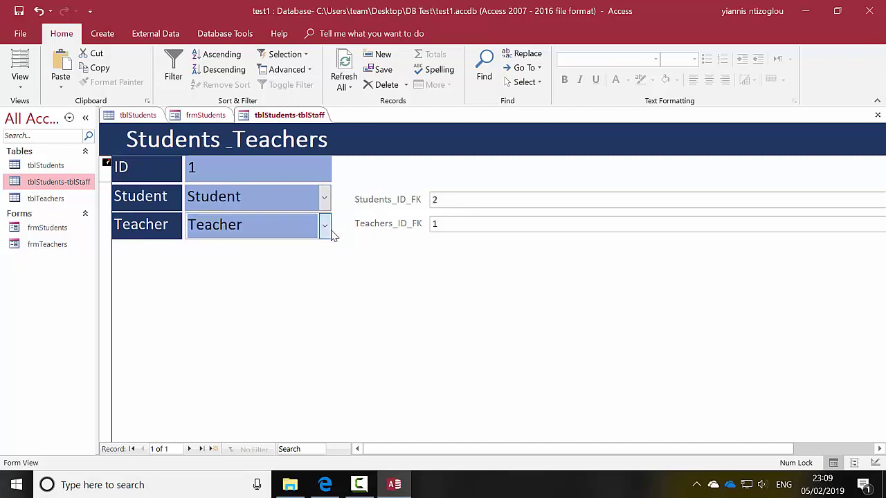
left_click(280, 271)
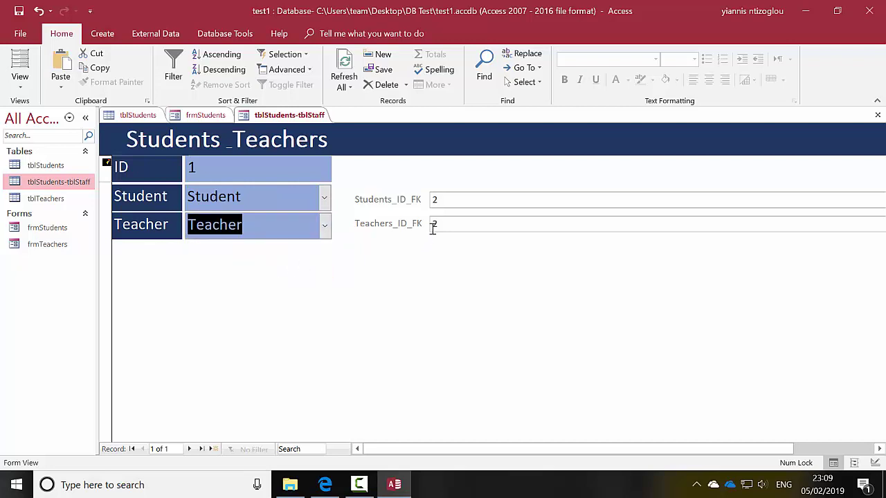
left_click(324, 225)
left_click(282, 258)
Return the form to Design View and delete the original Students_ID_FK and Teachers_ID_FK fields with their labels.
left_click(20, 82)
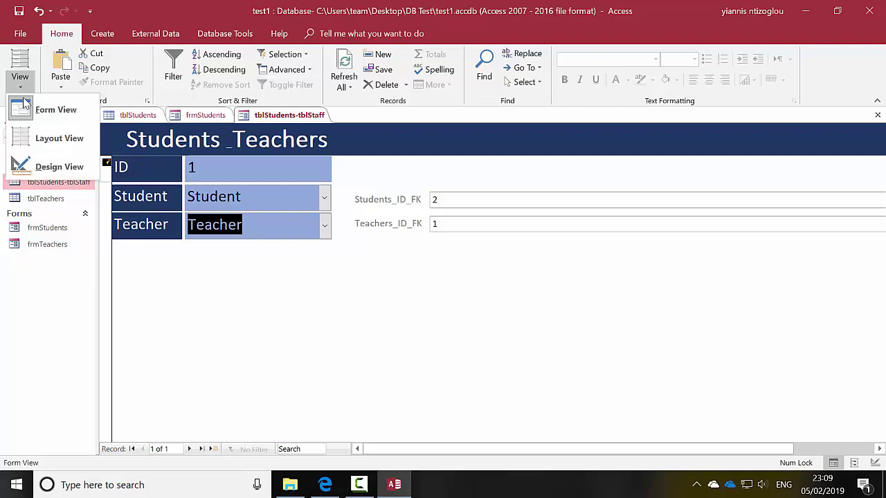
left_click(41, 167)
left_click_drag(490, 302, 374, 223)
key("Delete")
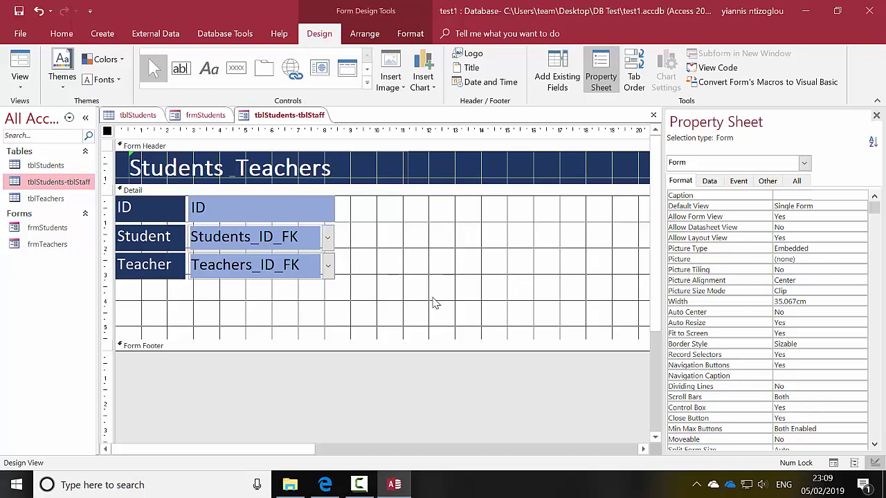
left_click(253, 286)
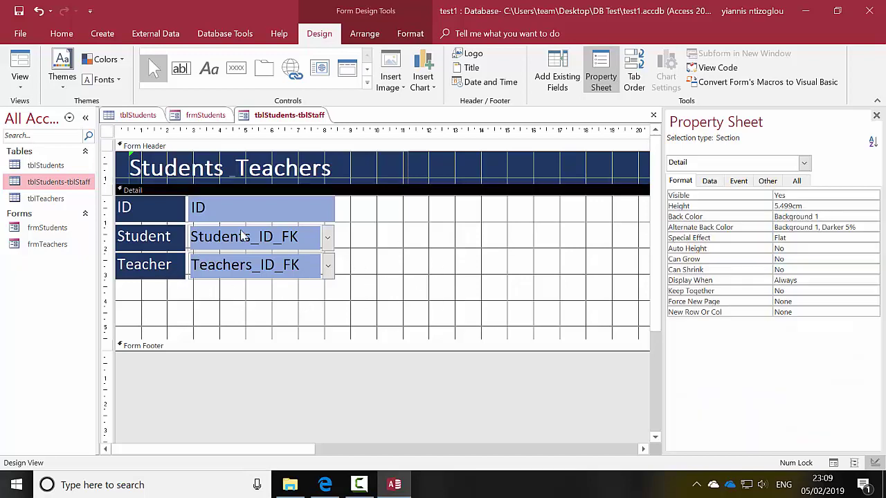
Display the form in Form View and choose Student One in the Student combo box.
left_click(15, 69)
left_click(323, 198)
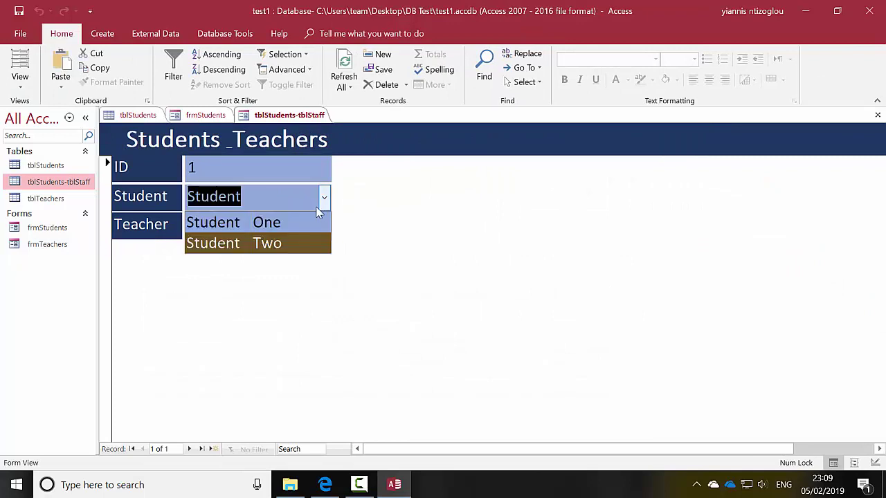
left_click(267, 225)
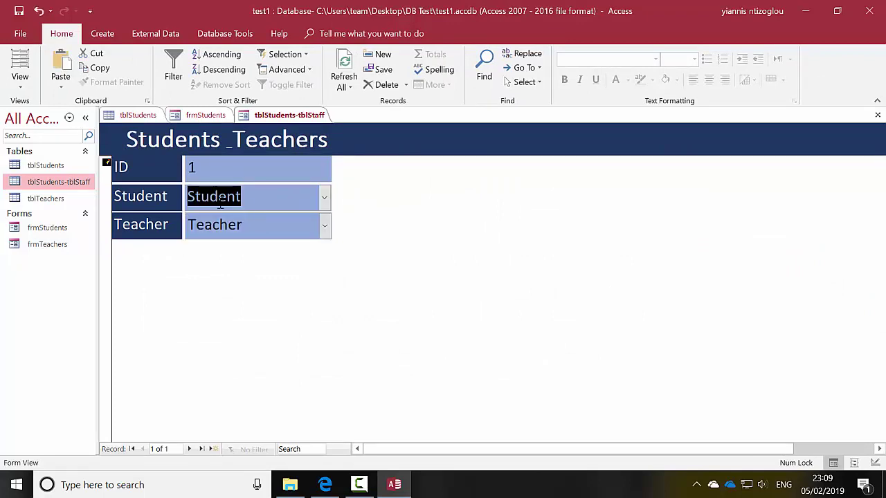
Open the tblStudents-tblStaff table and compare its stored student and teacher IDs with the form's Student and Teacher lists.
left_click(46, 180)
double_click(44, 184)
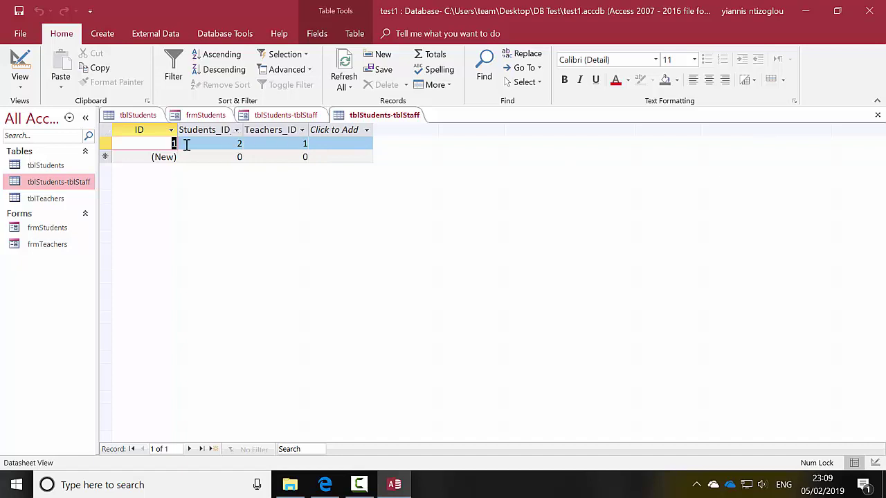
left_click(277, 118)
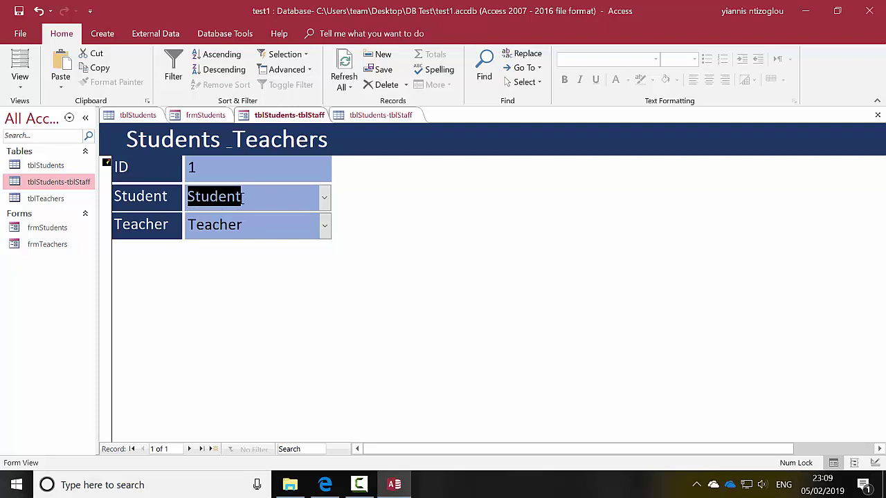
left_click(324, 199)
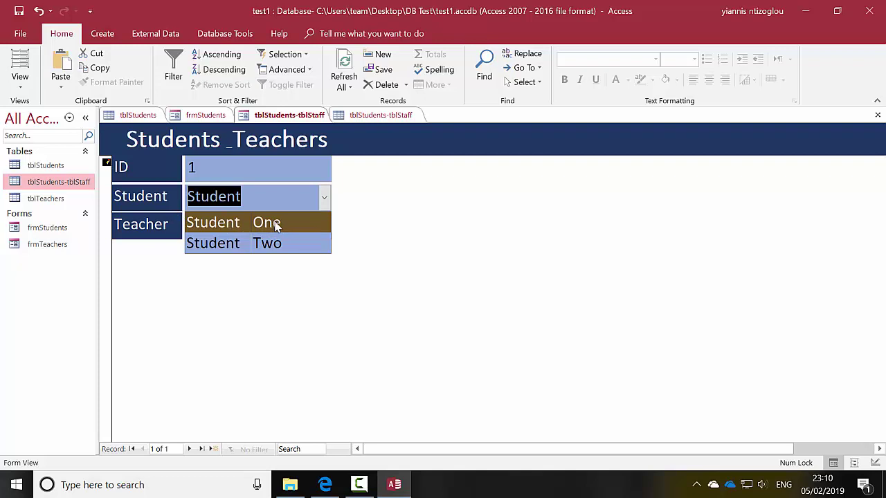
left_click(360, 118)
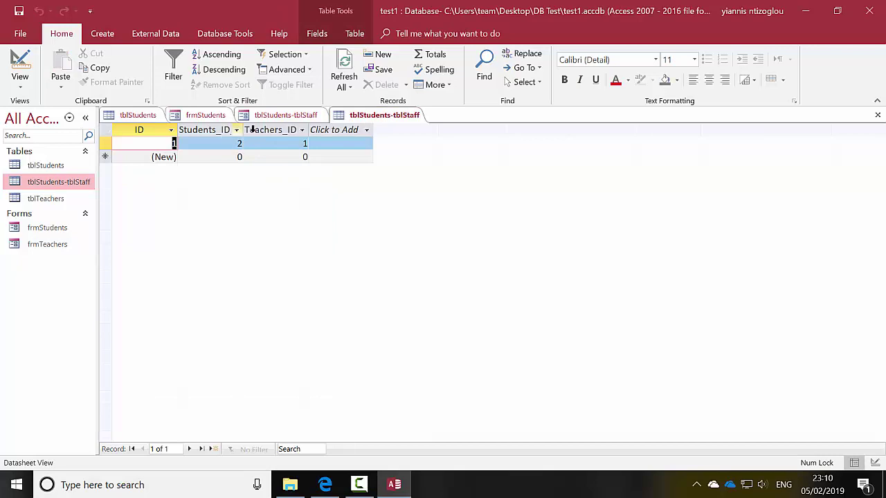
left_click(273, 116)
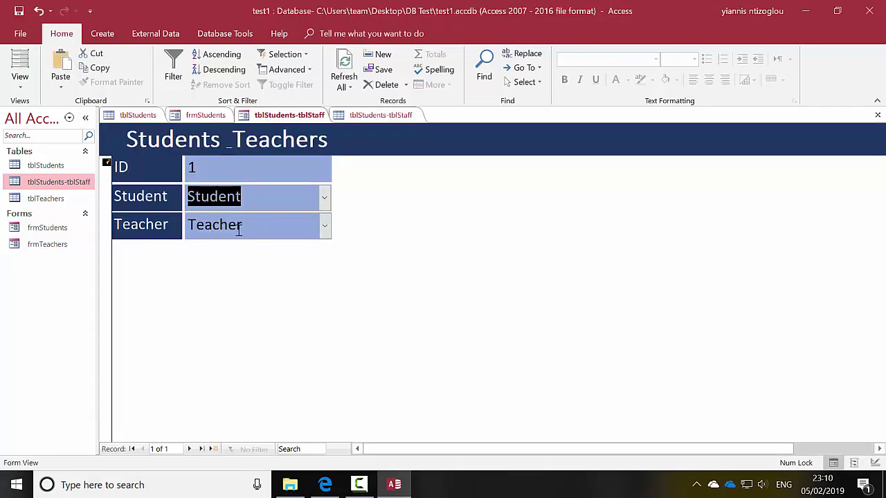
left_click(325, 226)
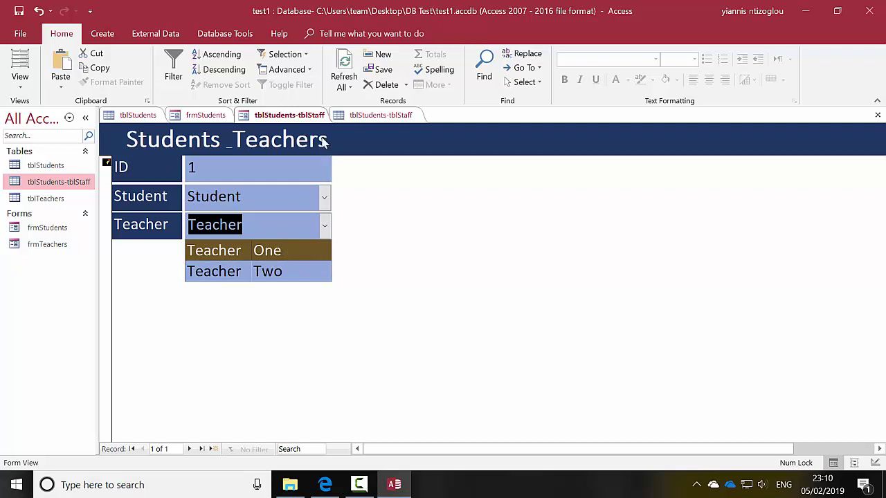
left_click(370, 116)
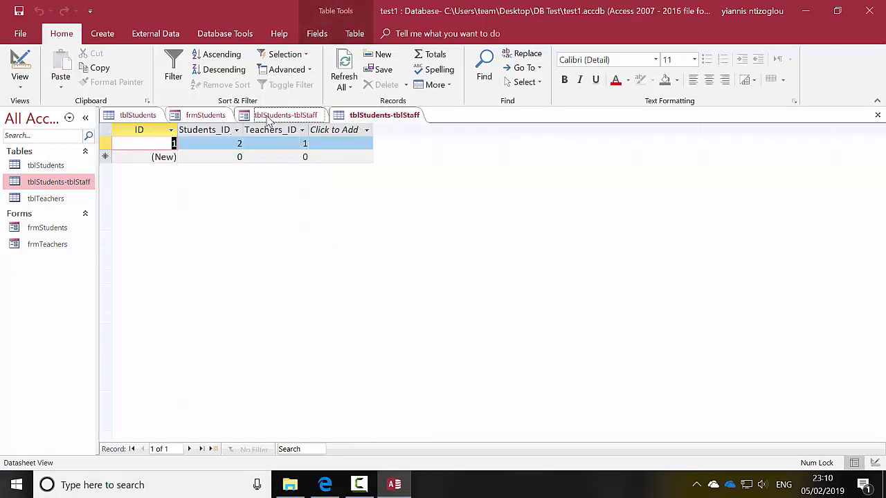
left_click(248, 115)
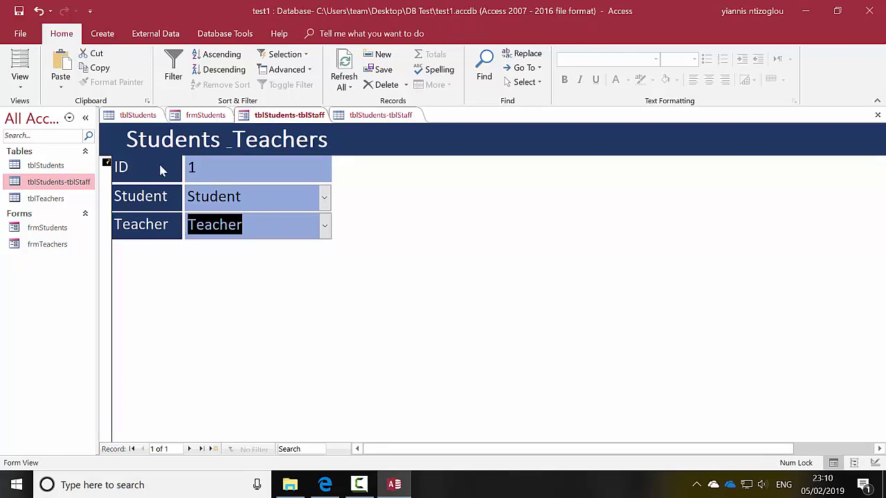
Open the tblStudents table and duplicate the Student Two record as a new record with the surname Three.
left_click(52, 167)
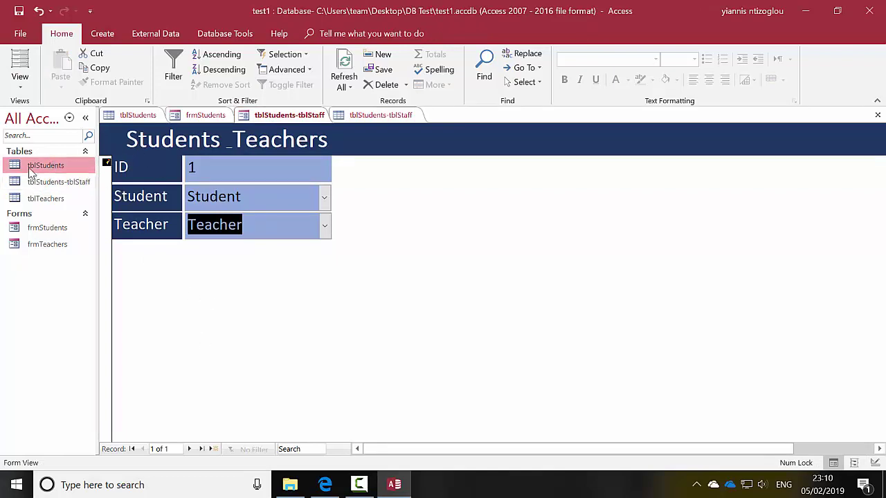
double_click(30, 166)
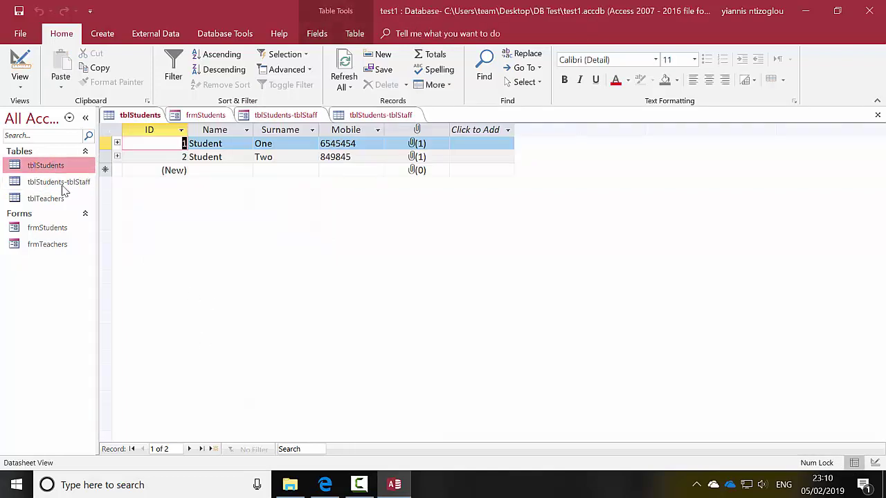
left_click(213, 169)
left_click(111, 155)
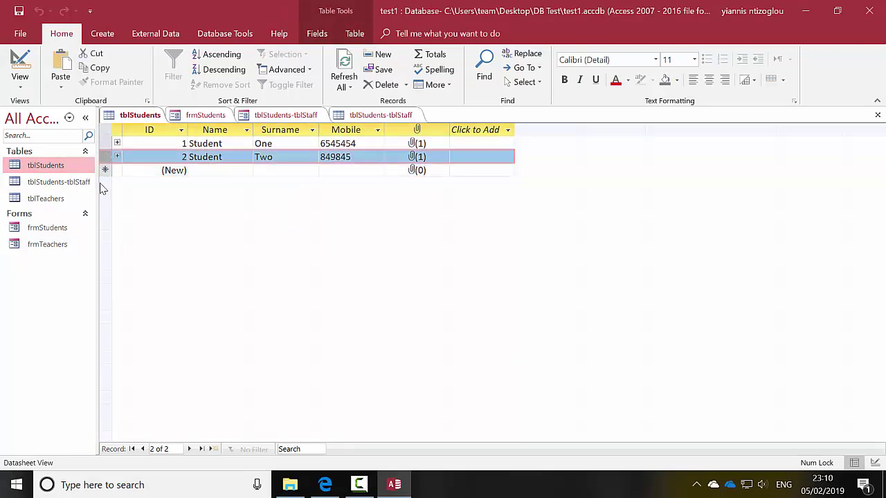
left_click(107, 169)
key("ctrl+v")
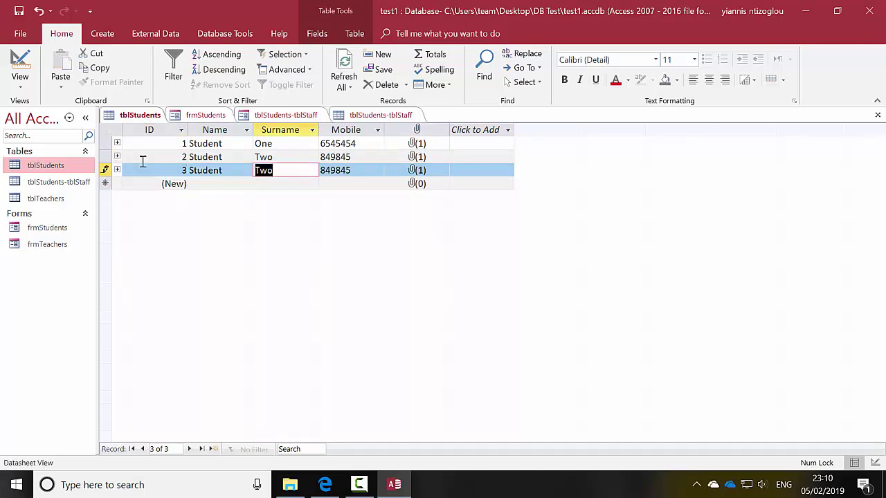
type("Three")
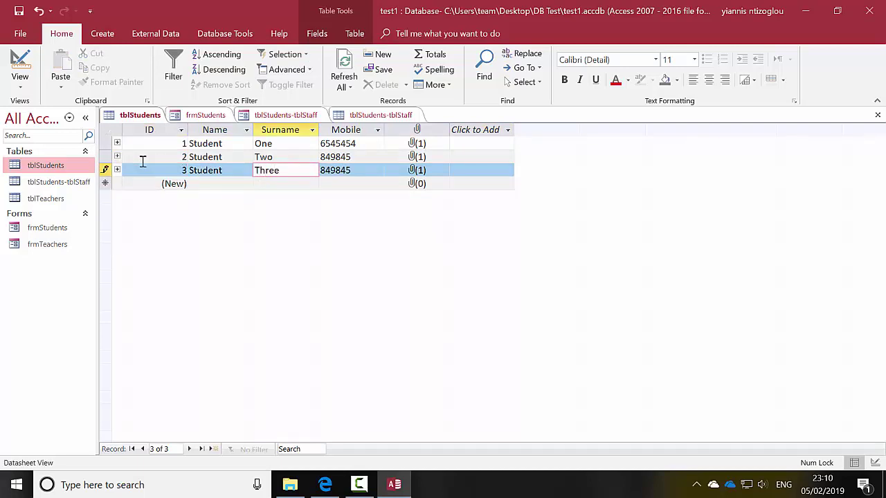
Replace the copied mobile number in the Student Three record with a new one.
double_click(329, 170)
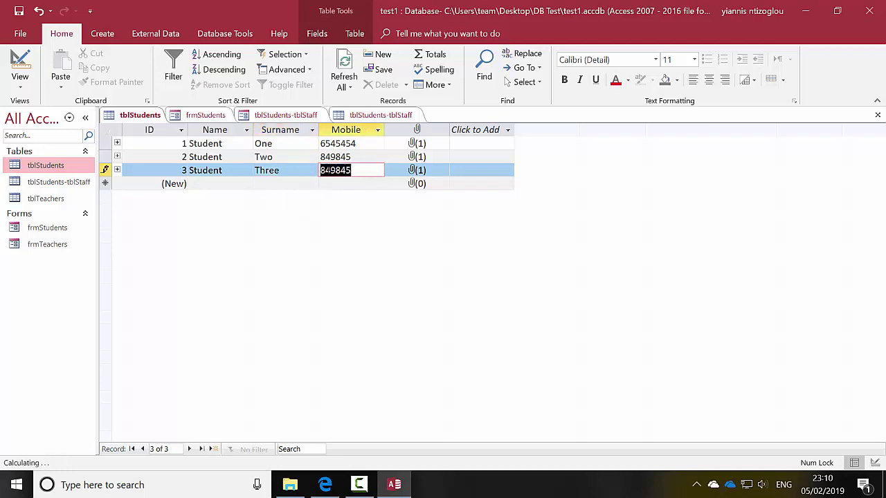
type("sgfd")
left_click_drag(346, 173, 267, 166)
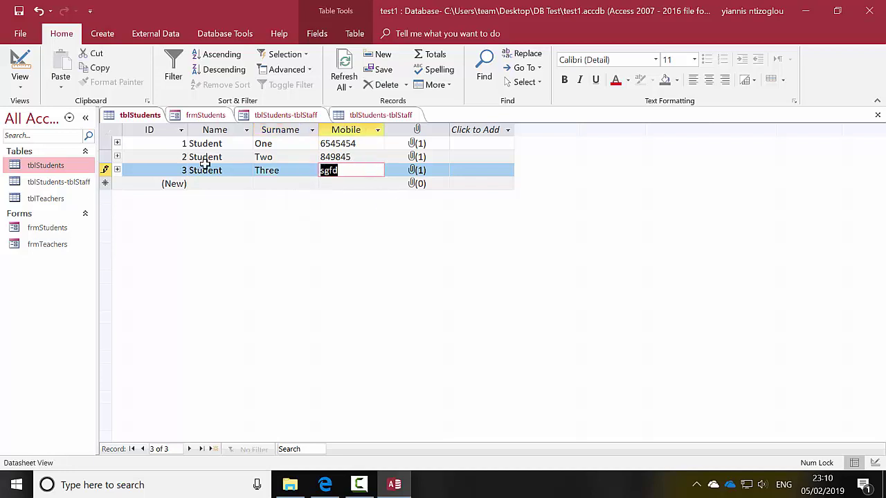
type("5456456")
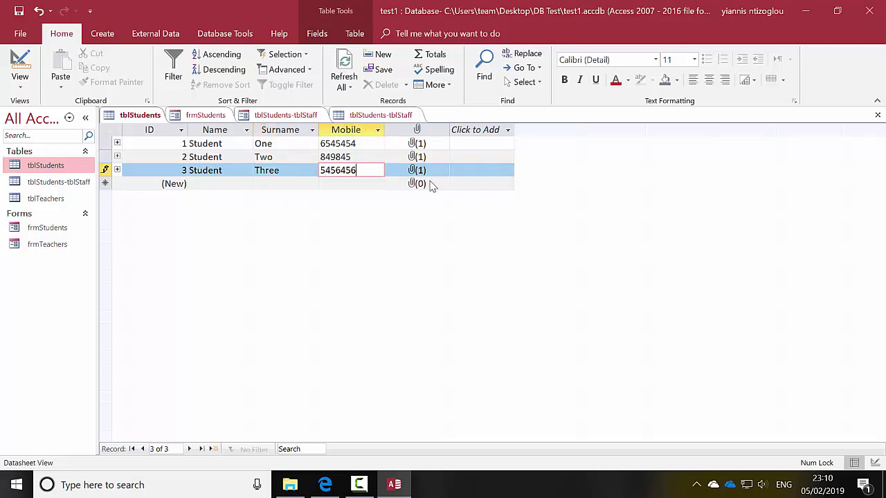
Remove the Student2.jpg attachment from the Student Three record.
double_click(417, 170)
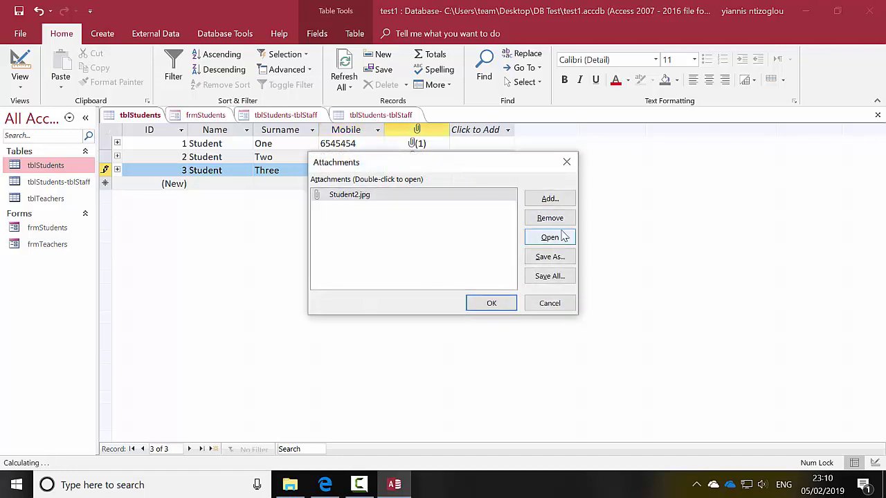
left_click(547, 220)
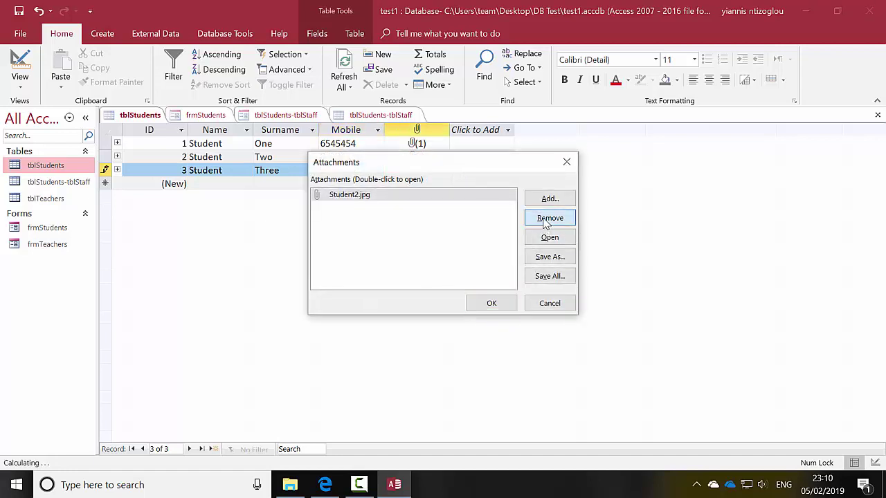
left_click(496, 304)
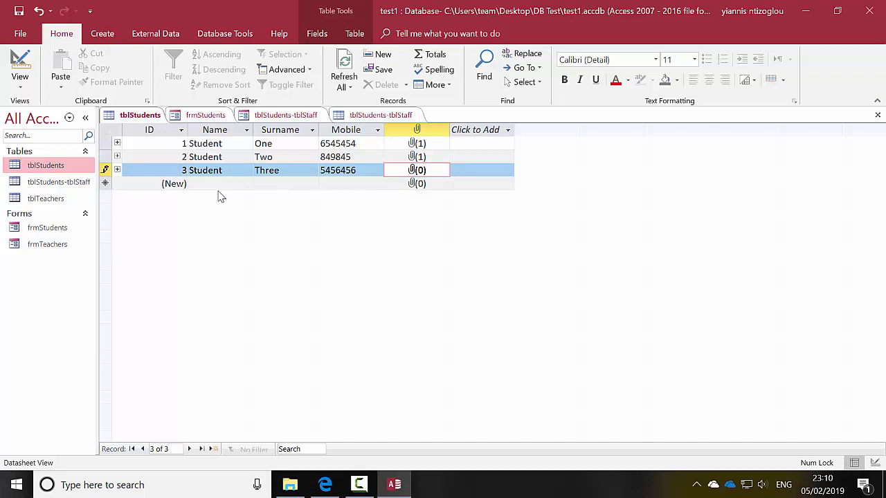
Switch to Edge, return to the student image results and open the related photo of the man in a suit and blue tie.
left_click(324, 484)
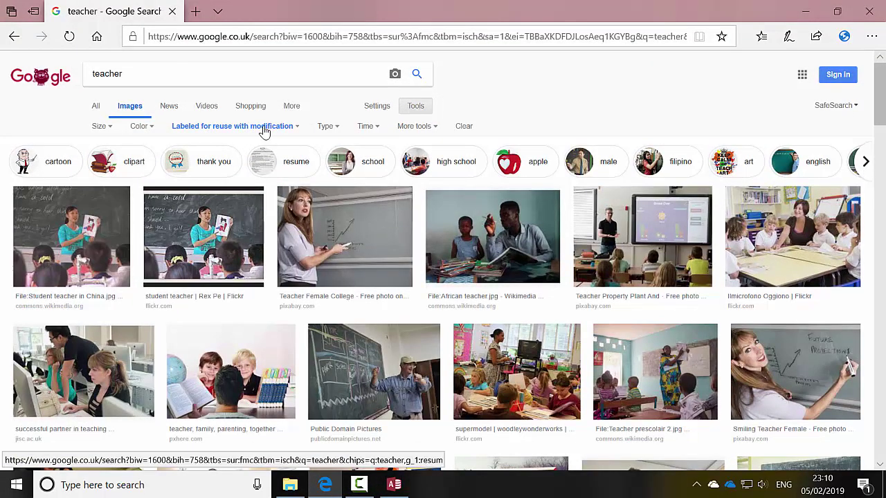
left_click(15, 37)
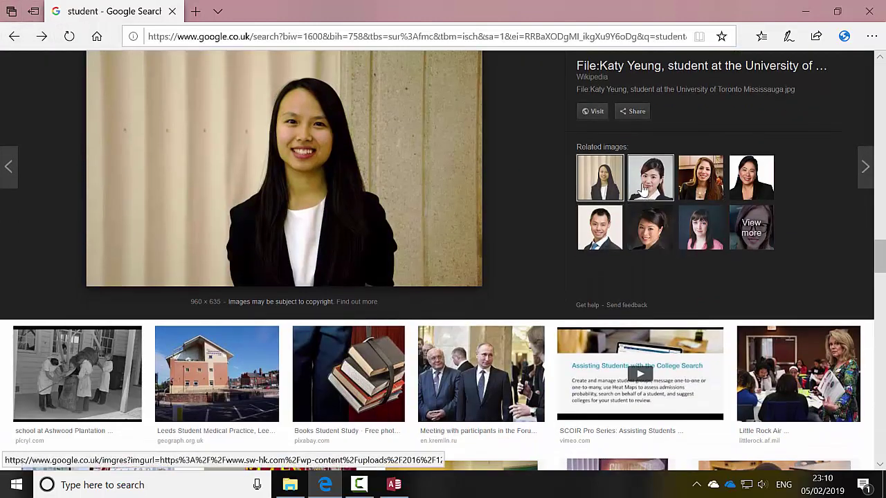
left_click(600, 226)
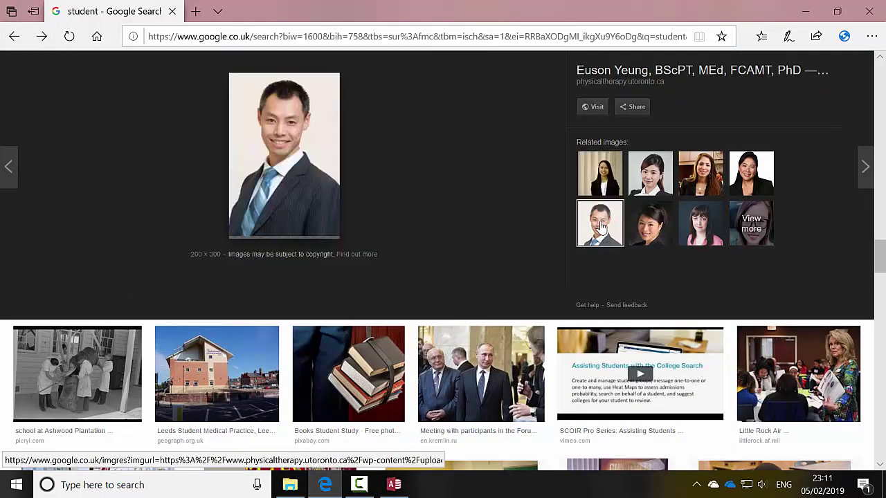
Save the enlarged photo as Student3.jpg in the students folder of DB Test on the desktop.
right_click(276, 163)
left_click(316, 314)
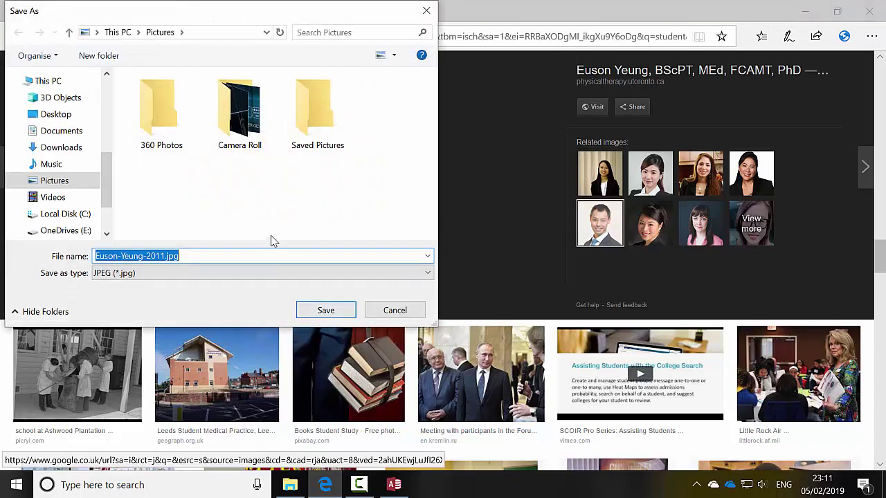
left_click(56, 113)
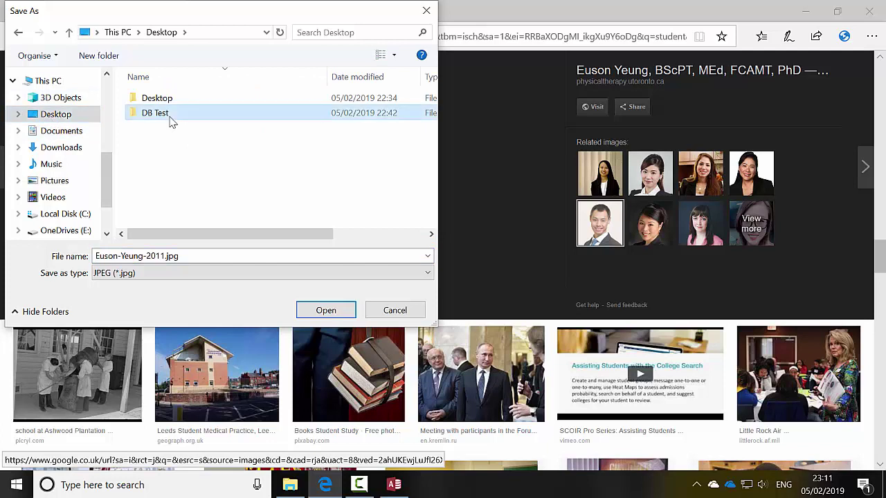
double_click(166, 114)
double_click(167, 98)
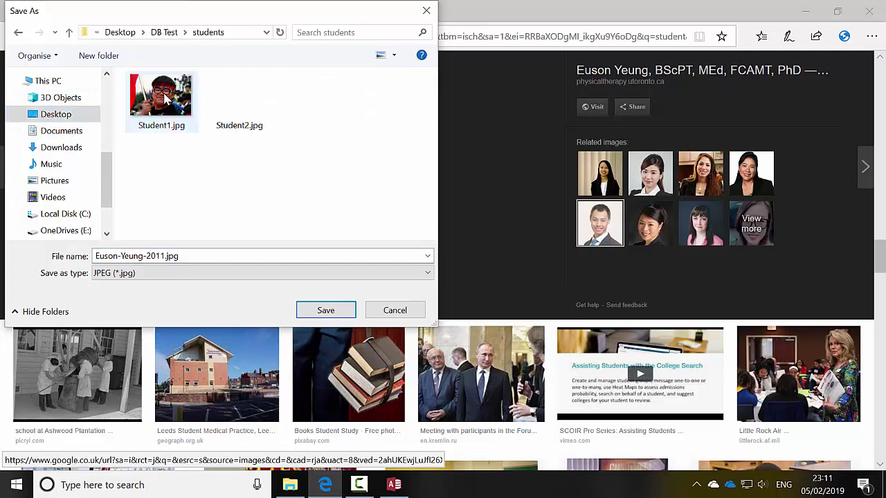
left_click(178, 121)
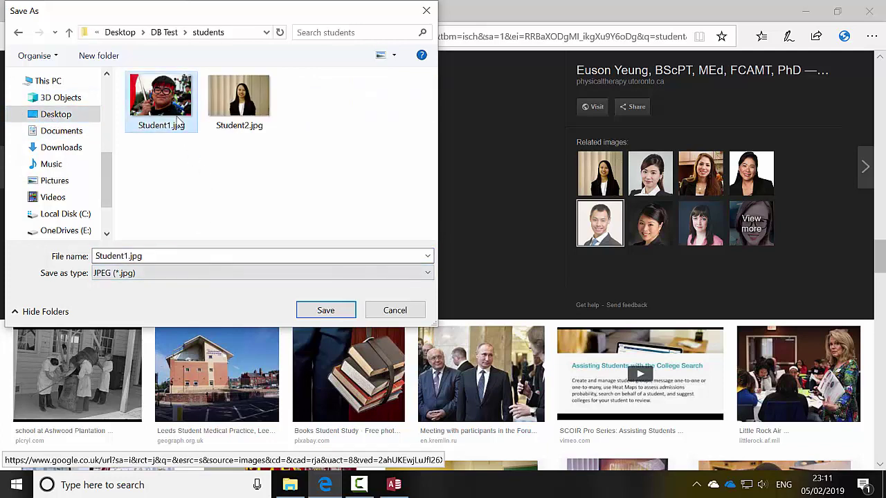
double_click(126, 257)
left_click(127, 258)
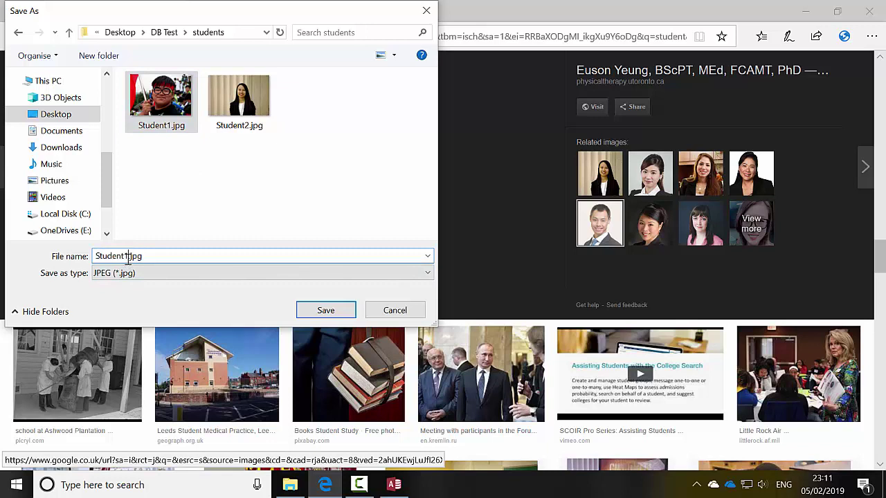
key("BackSpace")
type("3")
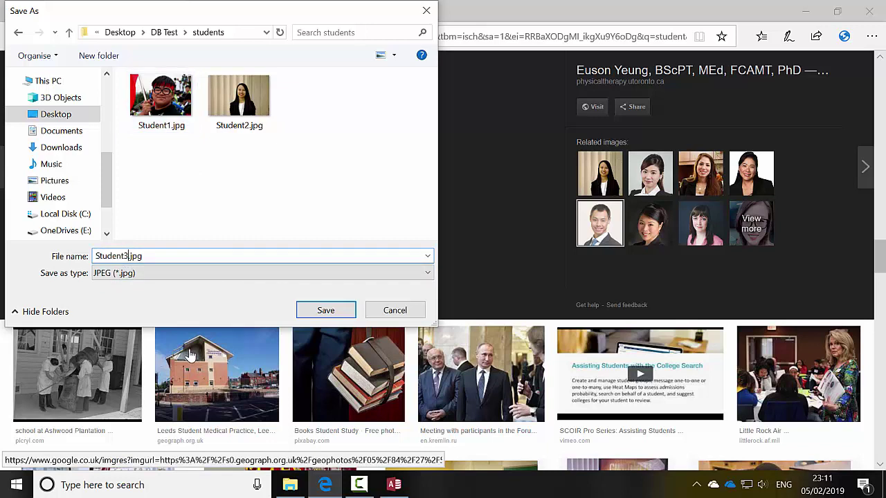
left_click(338, 311)
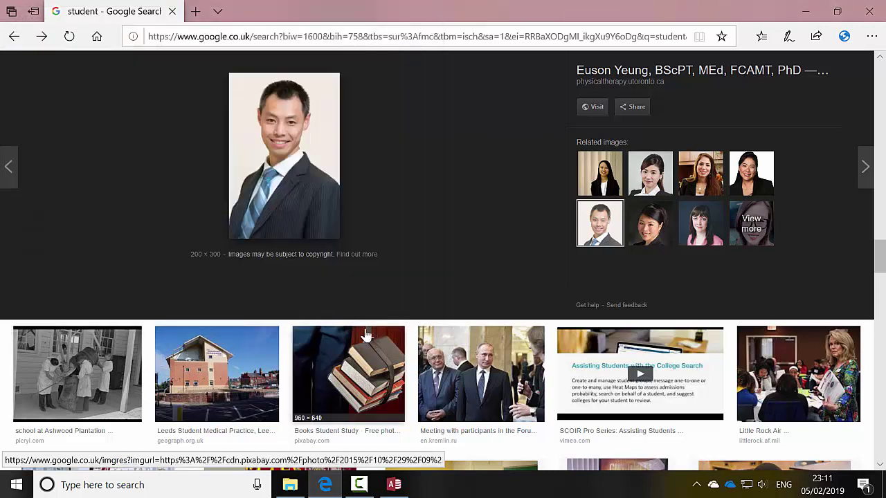
Switch back to Access, attach Student3.jpg from the students folder to the Student Three record and close the tblStudents table.
left_click(805, 11)
double_click(419, 172)
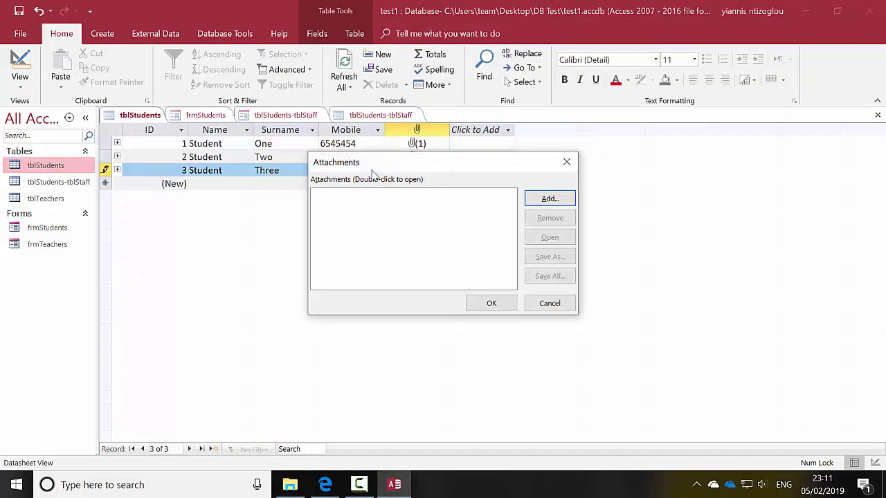
left_click(543, 198)
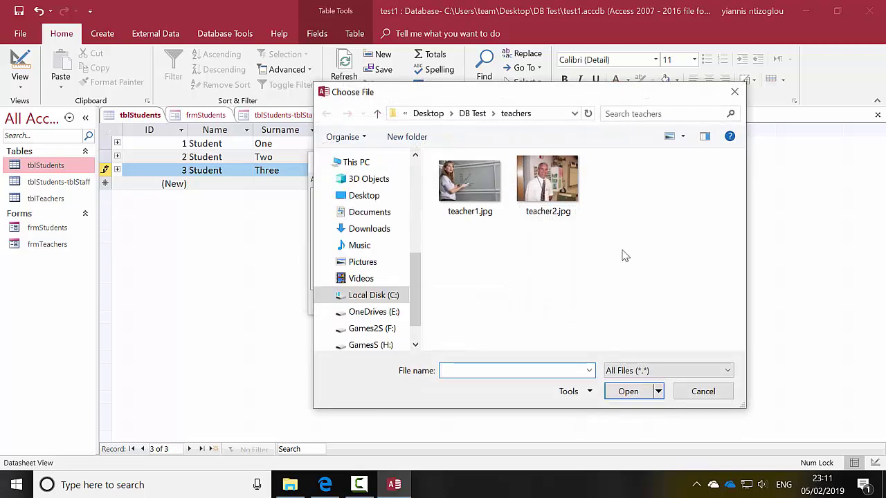
left_click(493, 113)
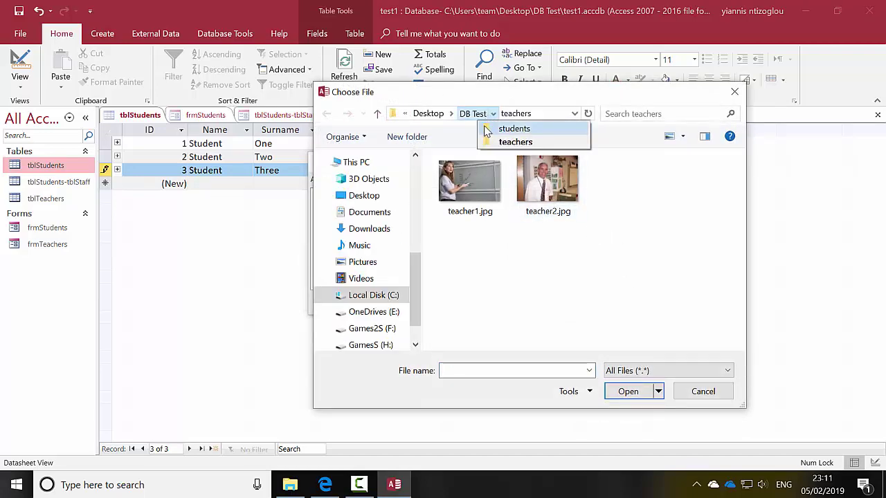
left_click(511, 128)
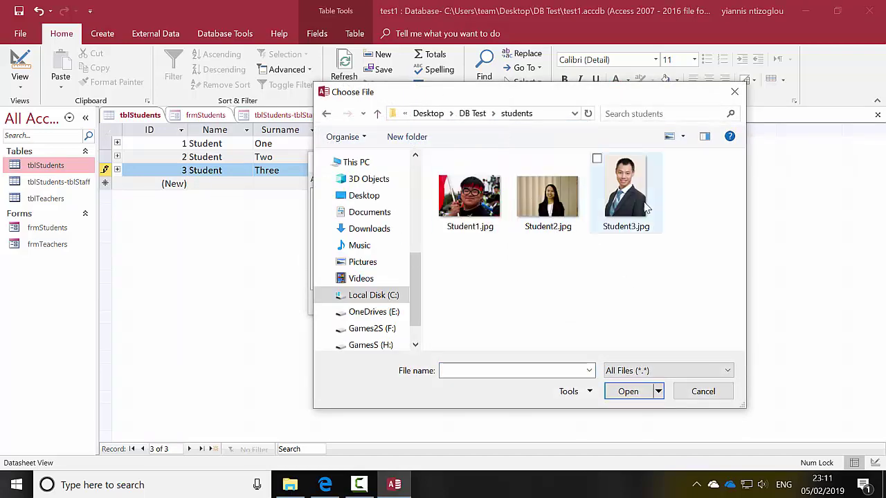
double_click(644, 208)
left_click(512, 303)
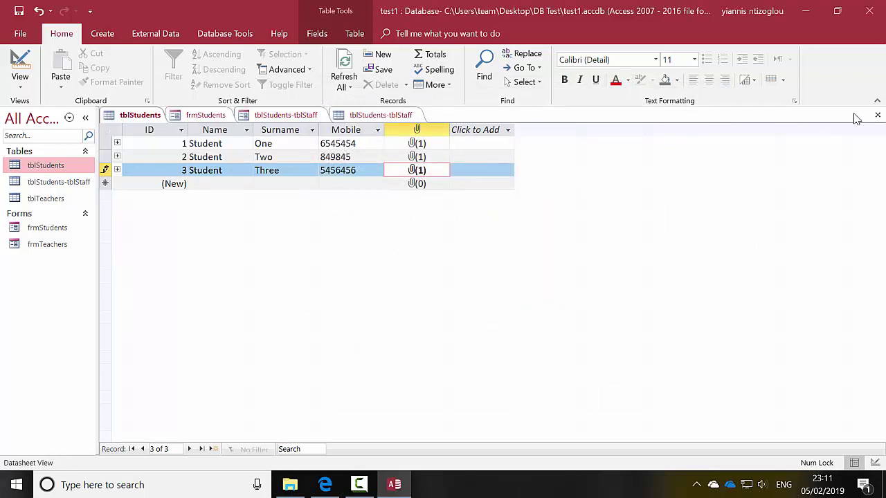
left_click(878, 115)
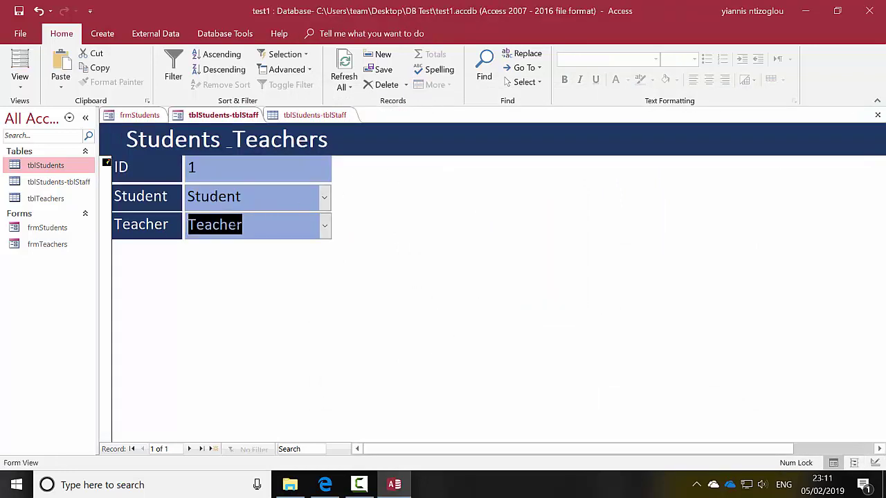
Select Student One and Teacher One in record 1 of the Students_Teachers form.
left_click(318, 200)
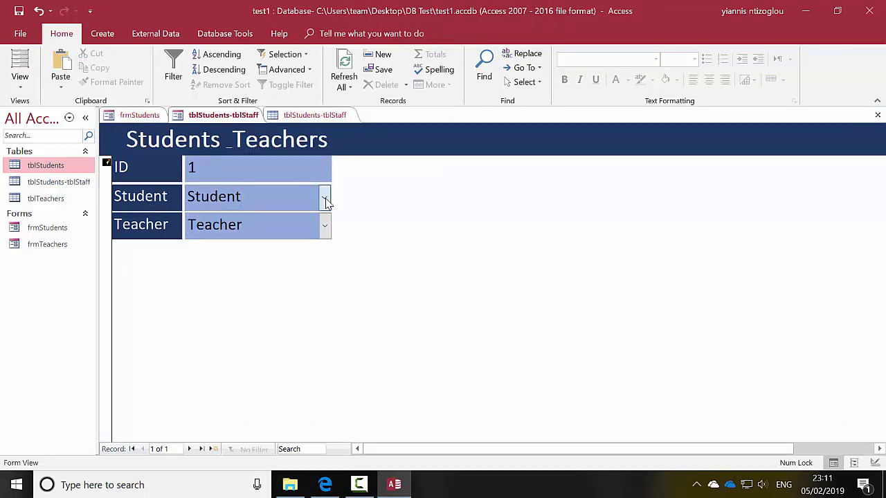
left_click(325, 200)
left_click(291, 222)
left_click(323, 226)
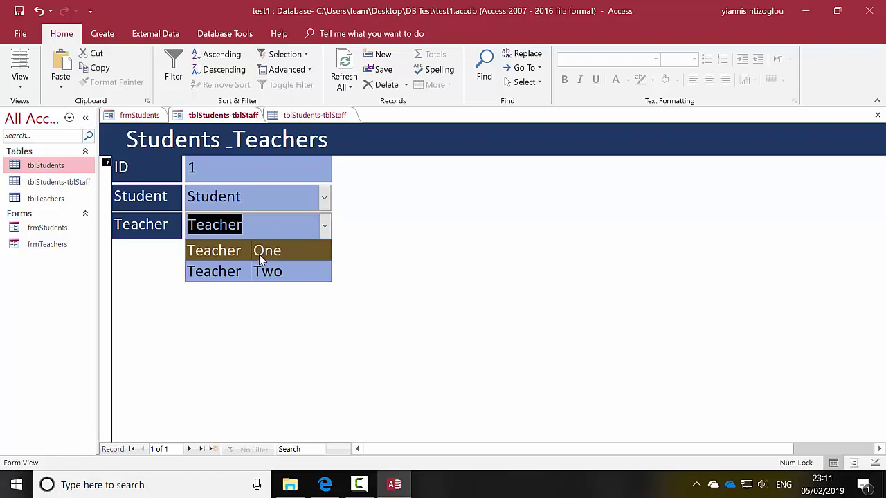
left_click(261, 252)
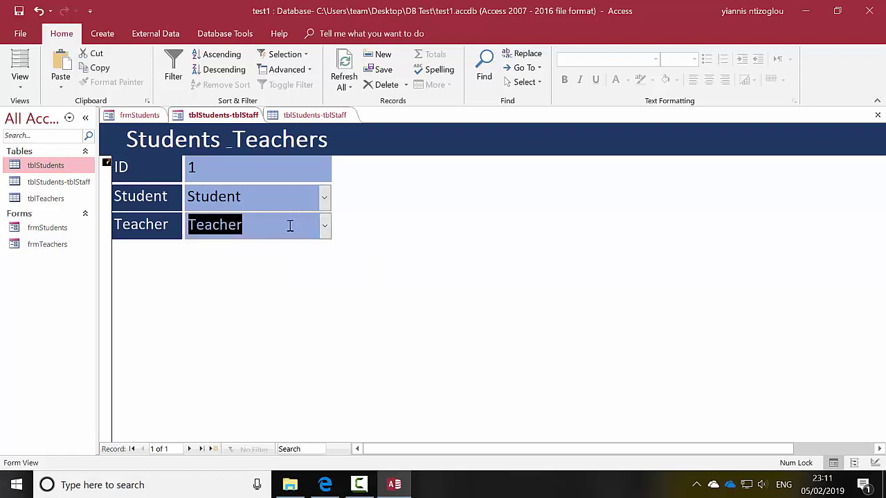
Add a new record to the form pairing Student One with Teacher Two, and check its Student list.
left_click(213, 449)
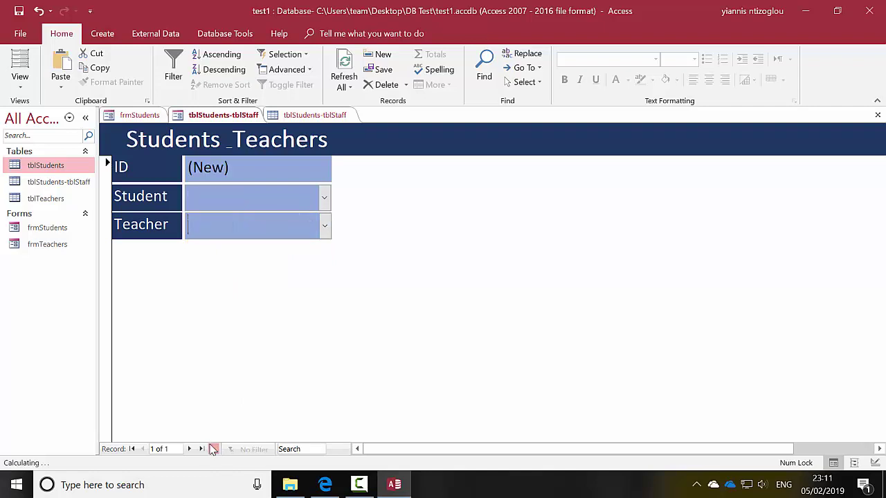
left_click(326, 200)
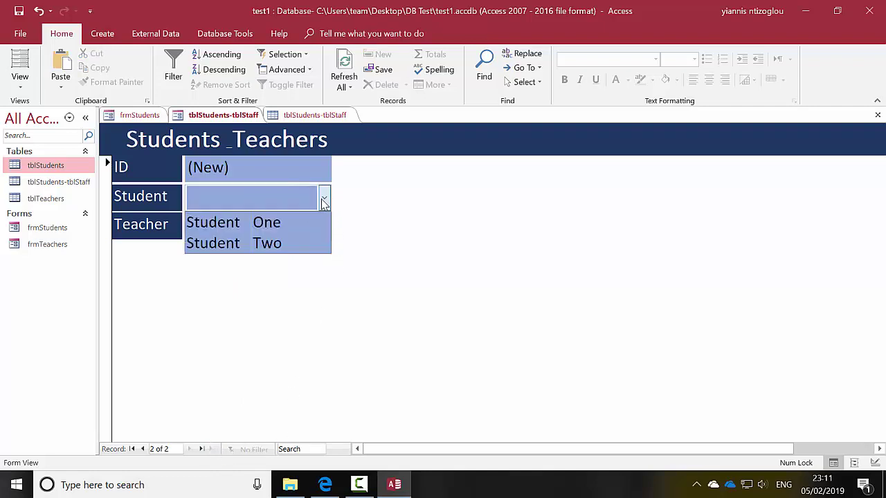
left_click(263, 227)
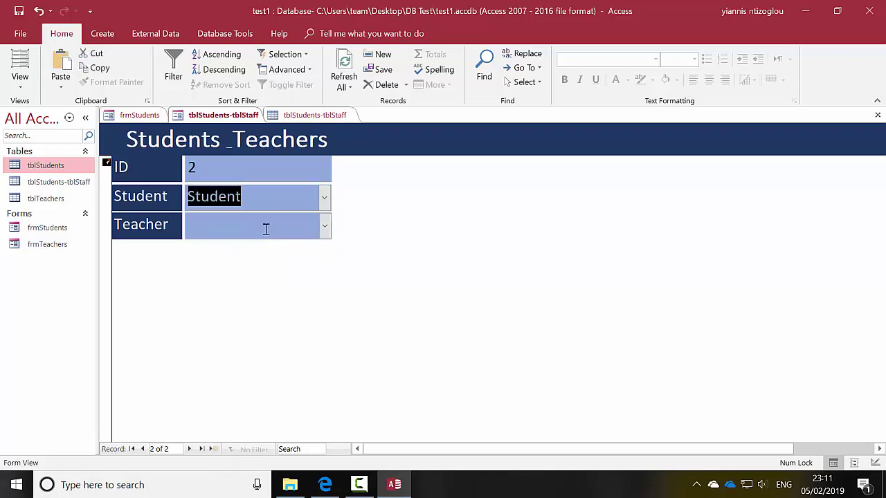
left_click(325, 226)
left_click(276, 273)
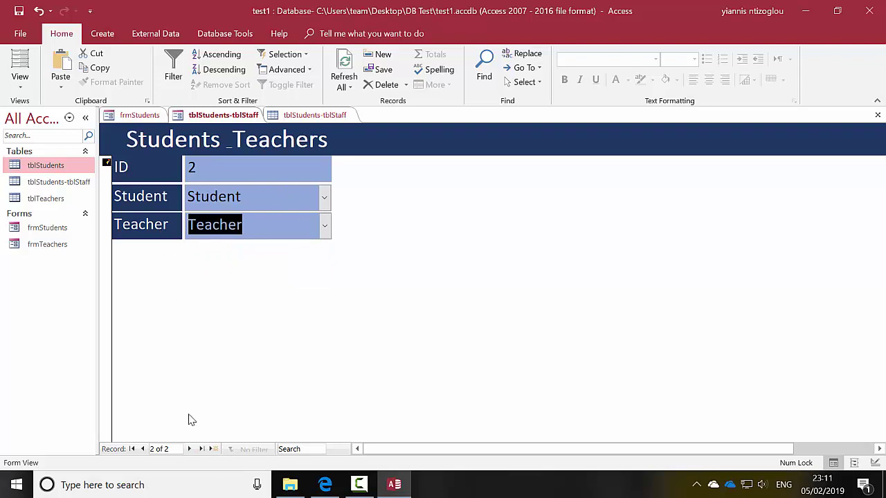
left_click(323, 198)
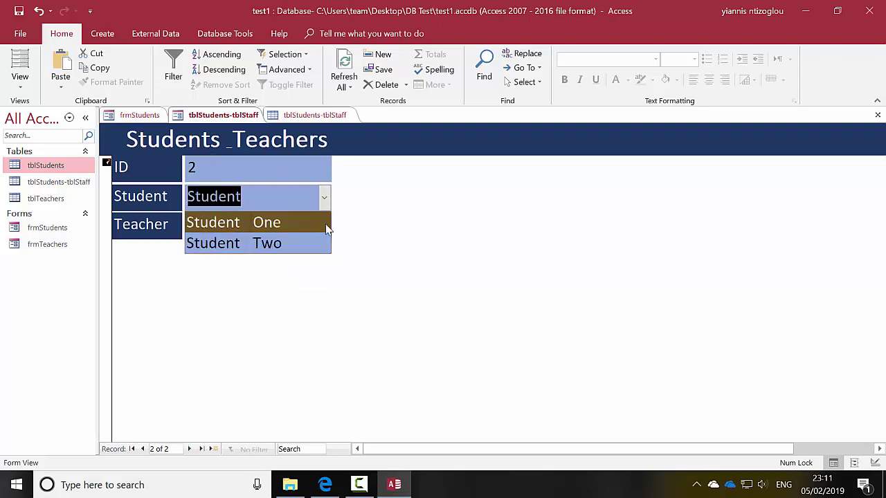
left_click(392, 218)
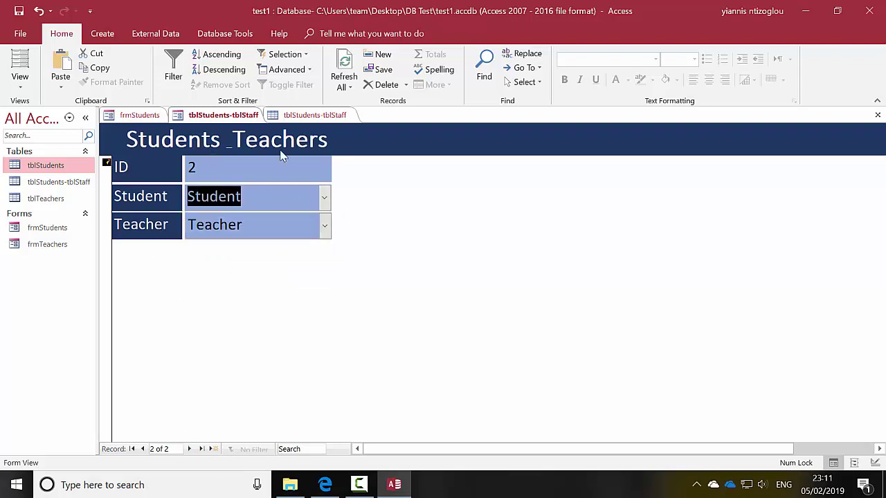
Save the form under the name frmStudents-frmStaff.
left_click(20, 11)
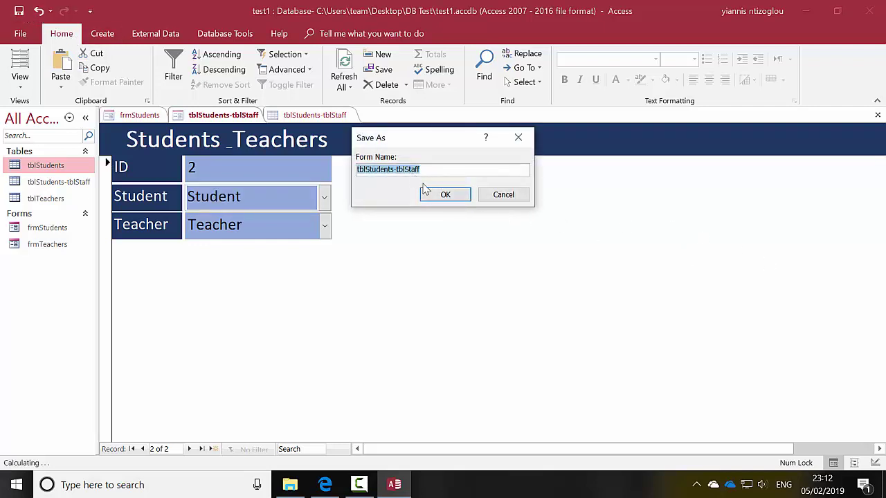
left_click(369, 170)
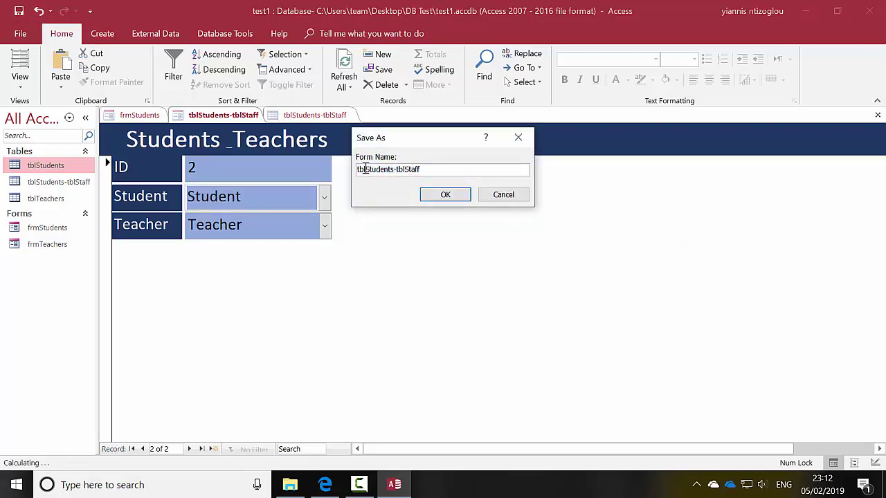
key("shift+Home")
type("frm")
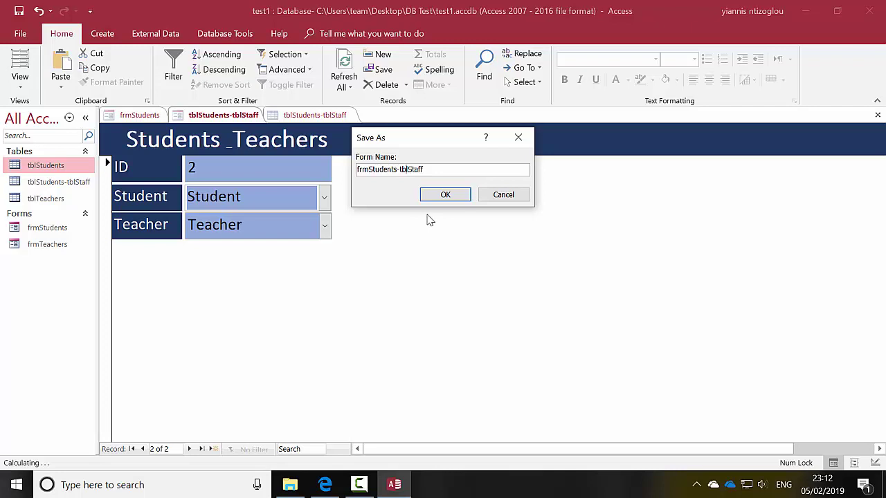
type("frm")
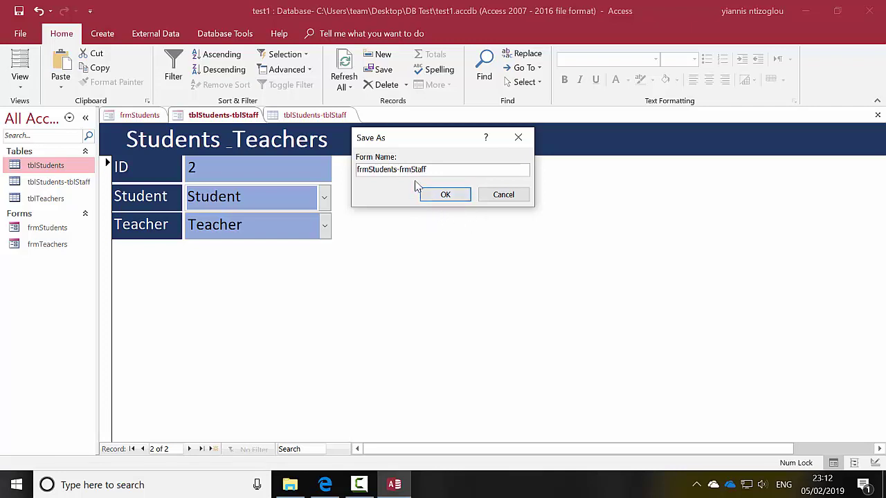
left_click(436, 198)
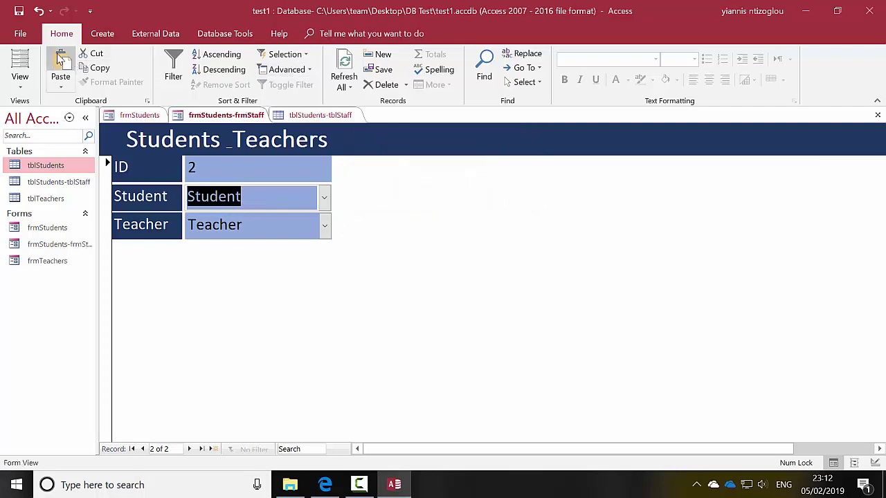
Refresh all of the form's data and check the Student list for the newly added student.
left_click(324, 198)
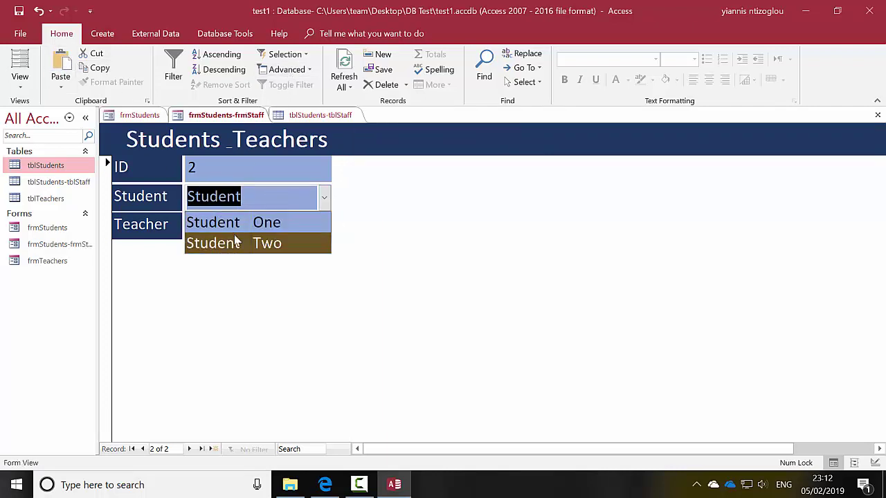
left_click(344, 66)
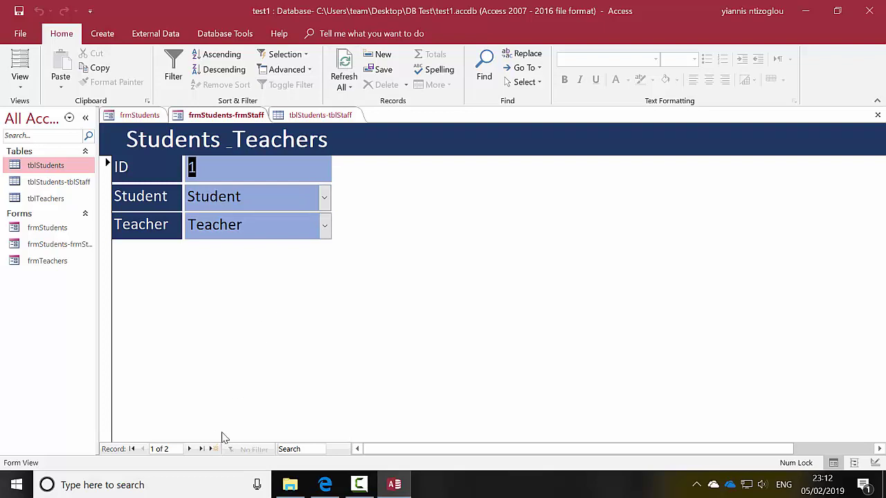
left_click(324, 198)
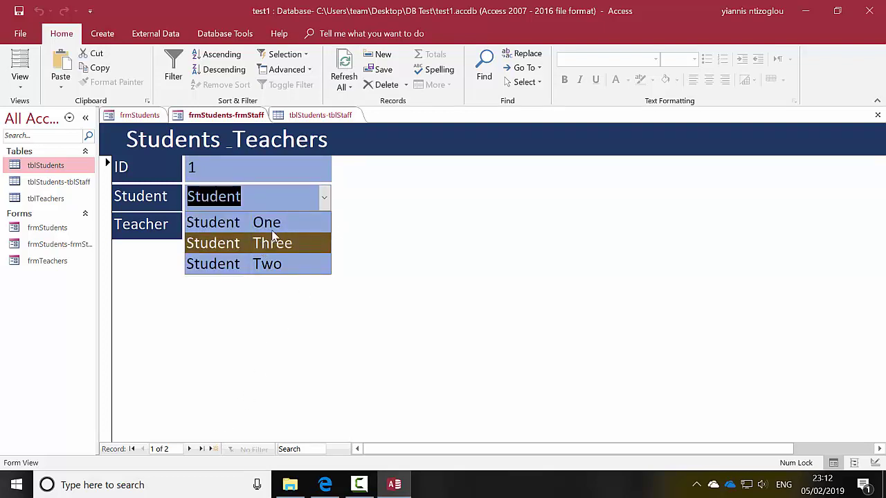
left_click(436, 249)
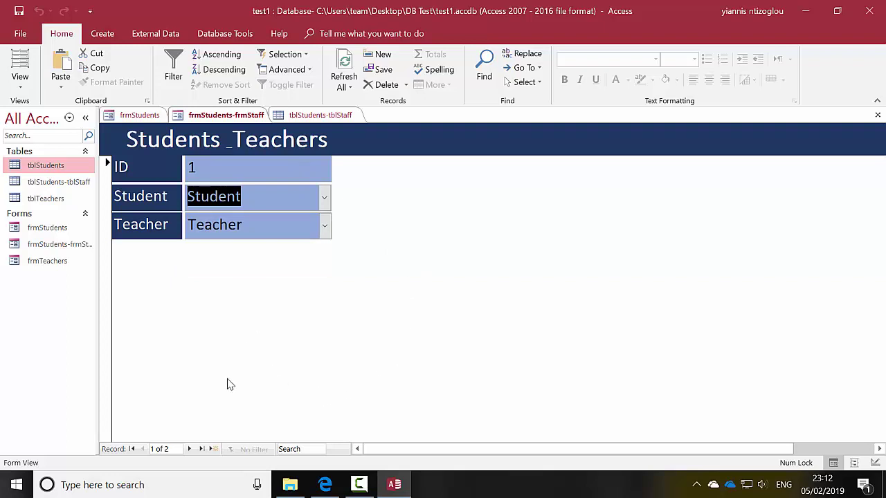
Move between the form's records and review the entries in record 1's Student and Teacher lists.
left_click(189, 449)
left_click(142, 449)
left_click(324, 200)
left_click(437, 220)
key("Tab")
left_click(323, 227)
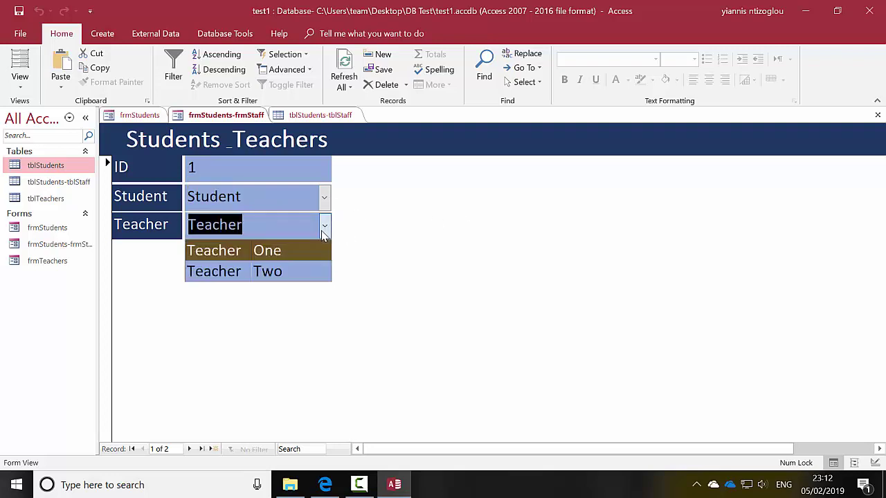
Add a third record to the Students_Teachers form pairing Student One with Teacher Two.
left_click(423, 272)
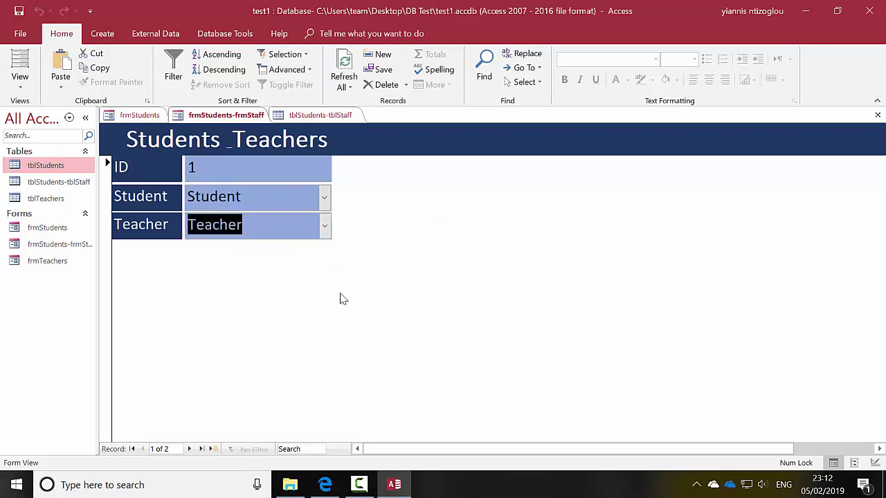
left_click(190, 449)
left_click(190, 449)
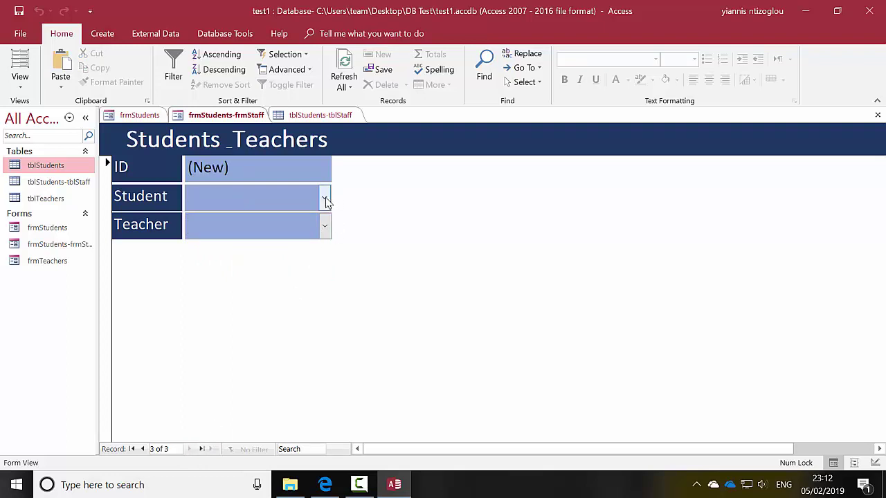
left_click(324, 198)
left_click(277, 221)
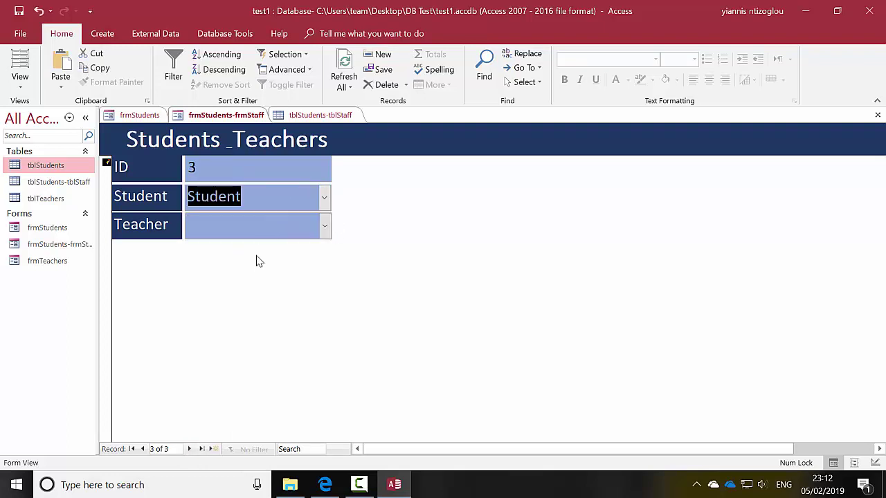
left_click(323, 226)
left_click(274, 286)
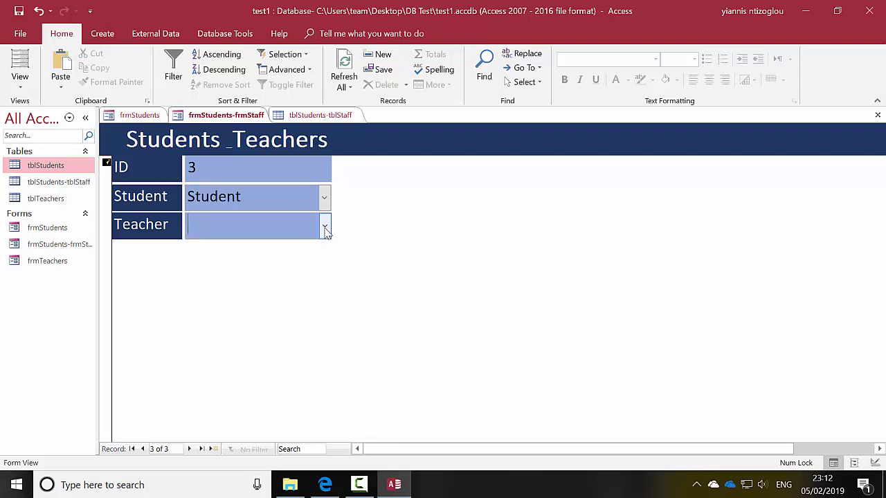
left_click(323, 226)
left_click(274, 264)
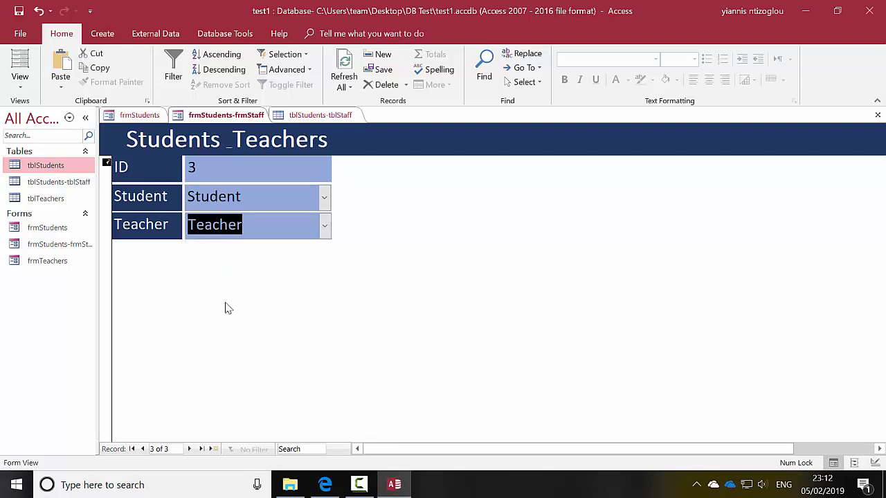
Add a fourth record to the form pairing Student Two with Teacher One.
left_click(215, 449)
left_click(323, 197)
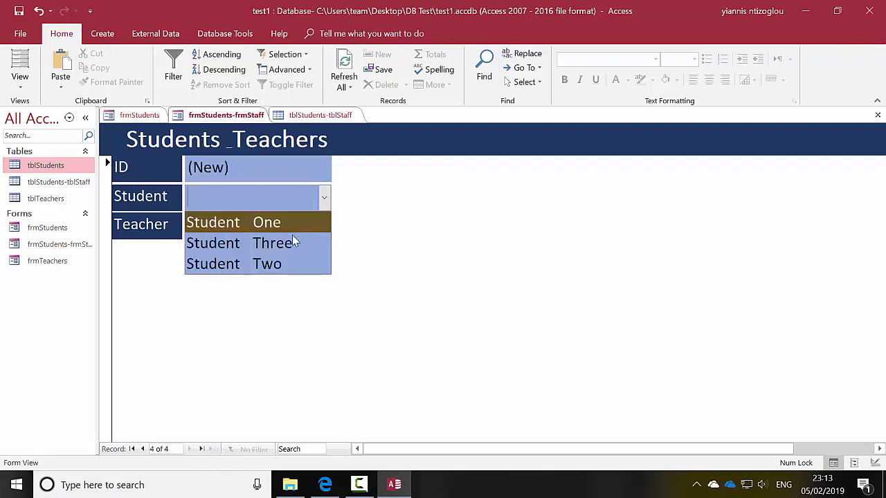
left_click(283, 264)
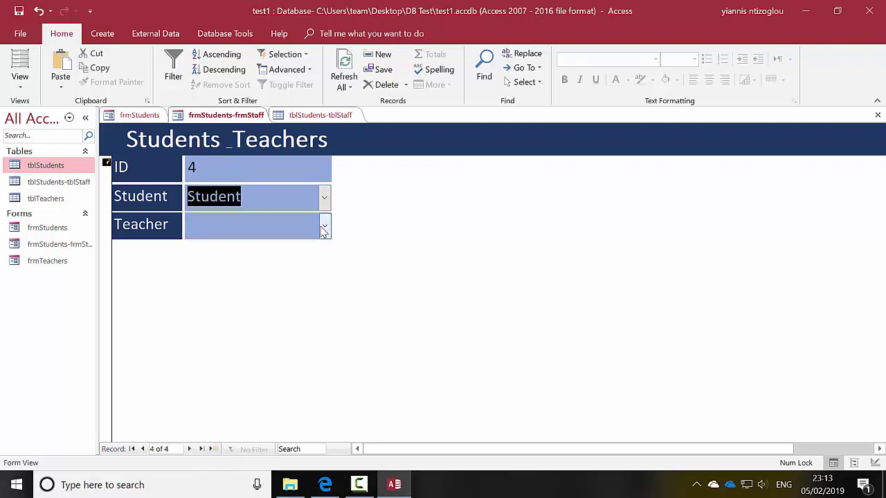
left_click(324, 225)
left_click(306, 251)
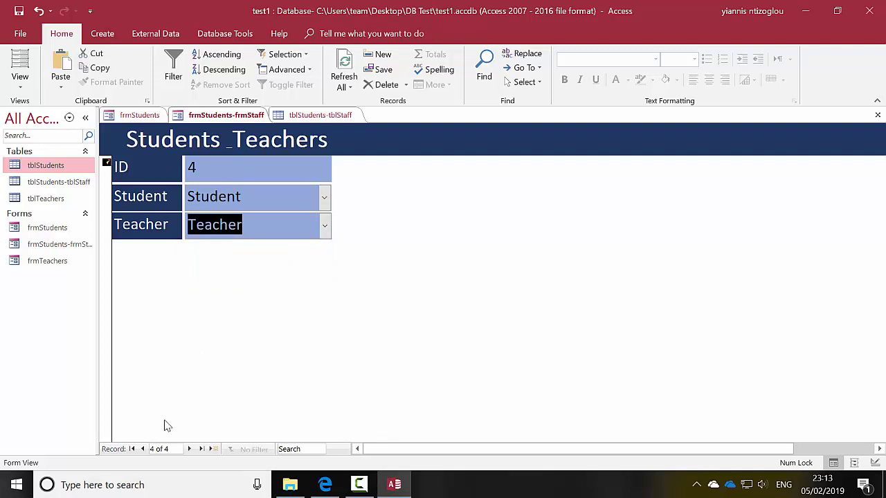
Add a fifth record to the form pairing Student Two with Teacher Two.
left_click(213, 449)
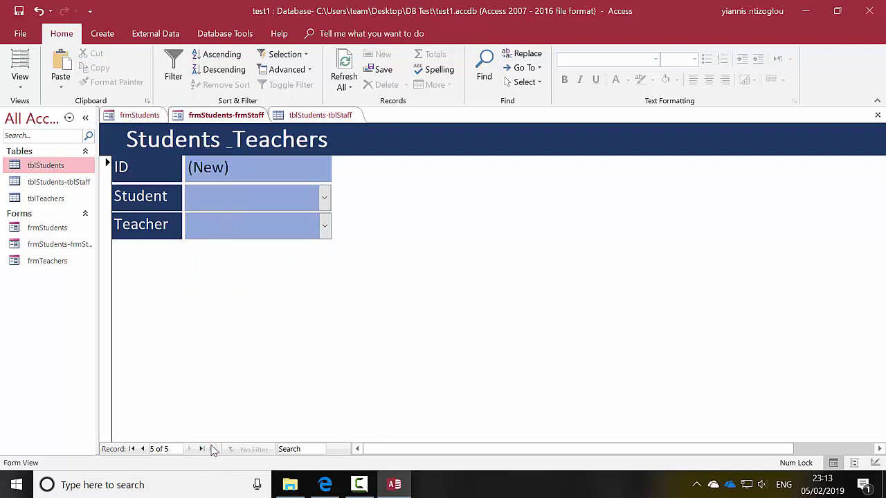
left_click(323, 198)
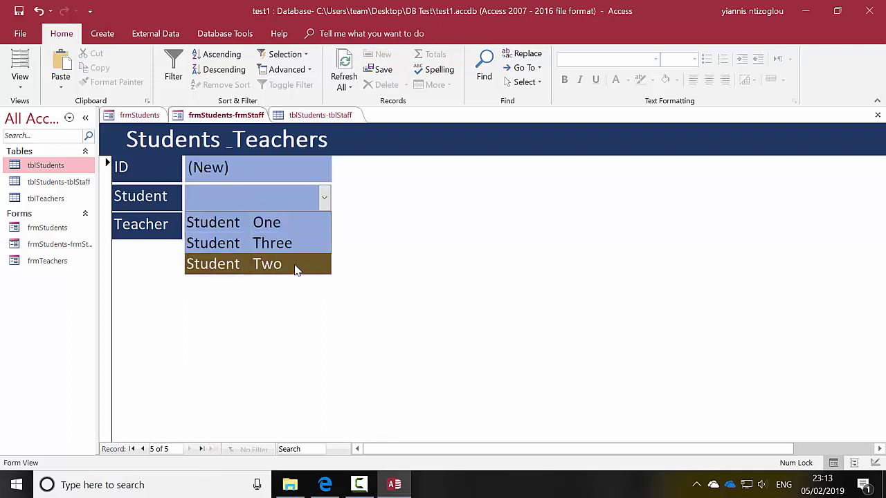
left_click(296, 269)
left_click(324, 230)
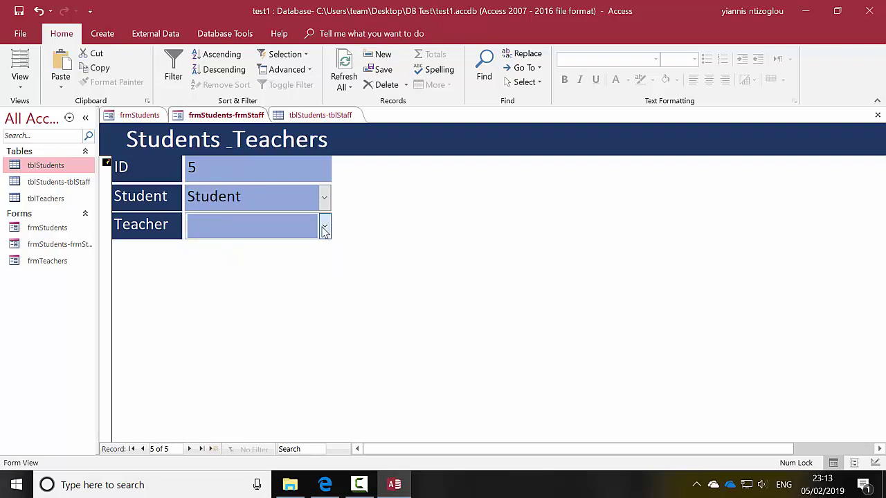
left_click(324, 231)
left_click(293, 272)
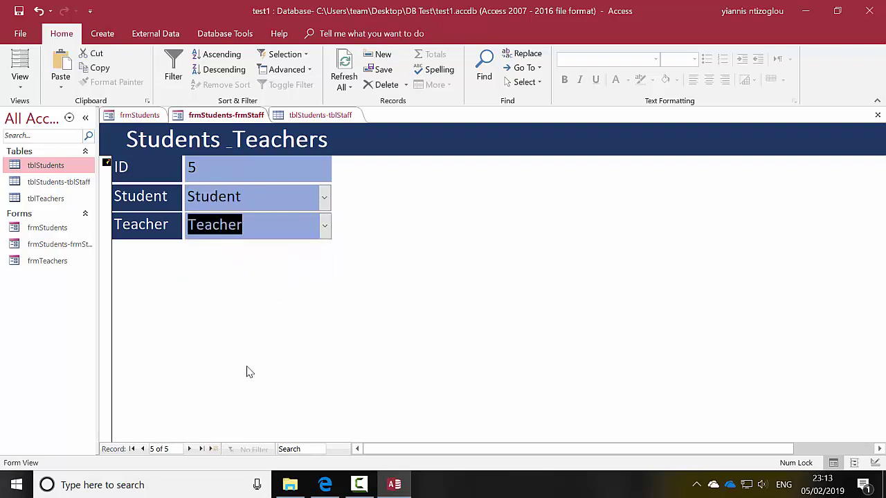
Add a sixth record to the form pairing Student Three with Teacher One.
left_click(215, 448)
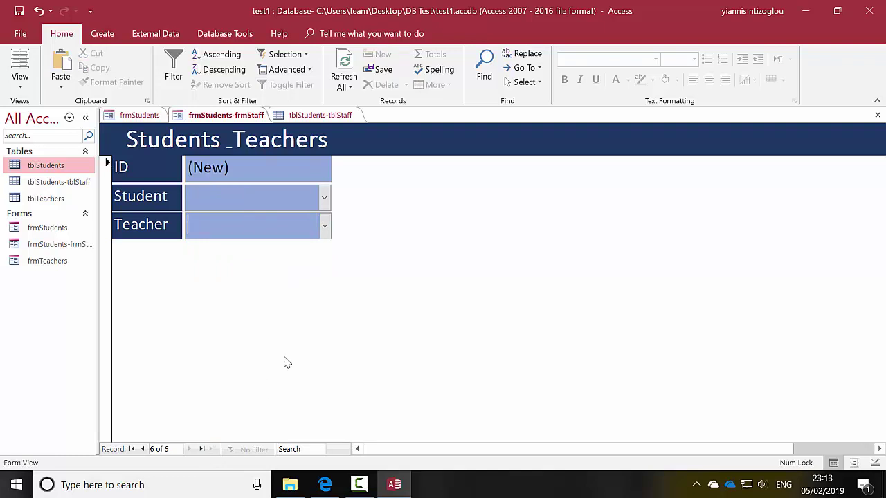
left_click(323, 198)
left_click(291, 246)
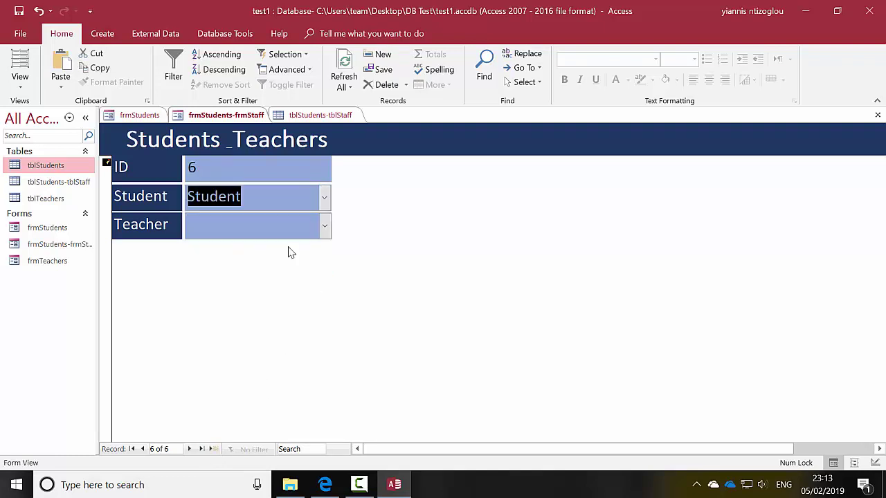
left_click(325, 226)
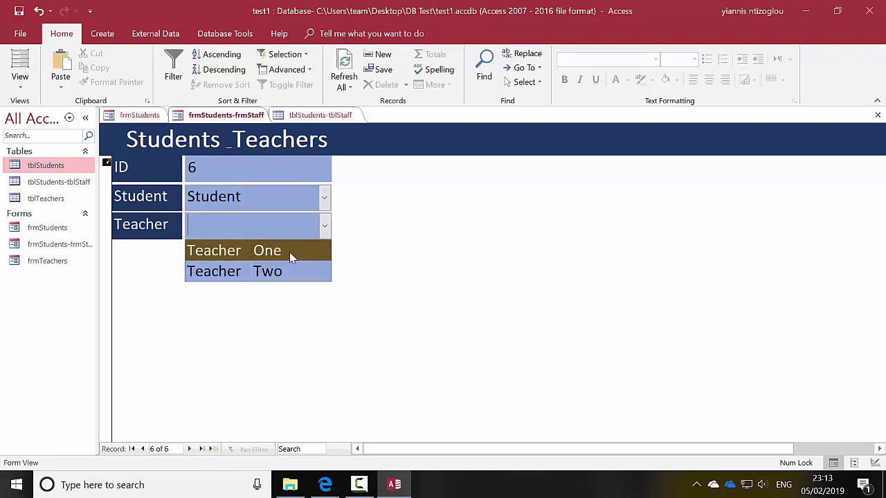
left_click(289, 252)
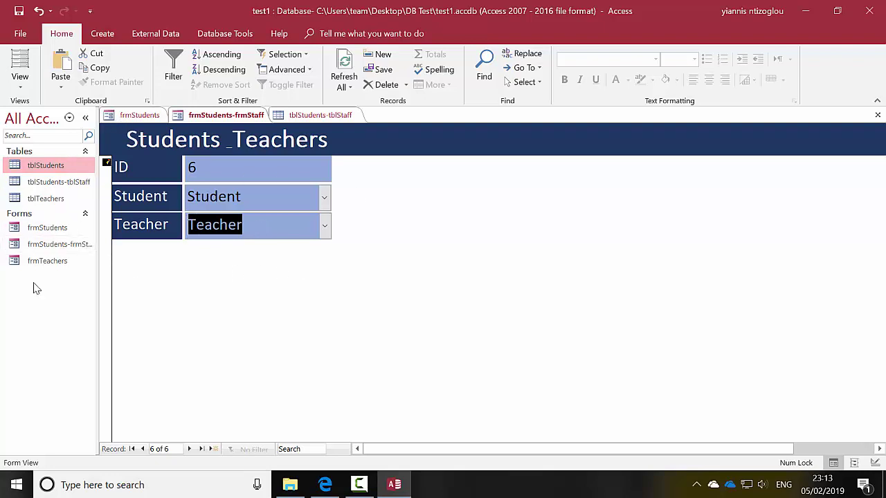
Check the student records in frmStudents, refreshing all of its data and going through to the third student.
double_click(49, 228)
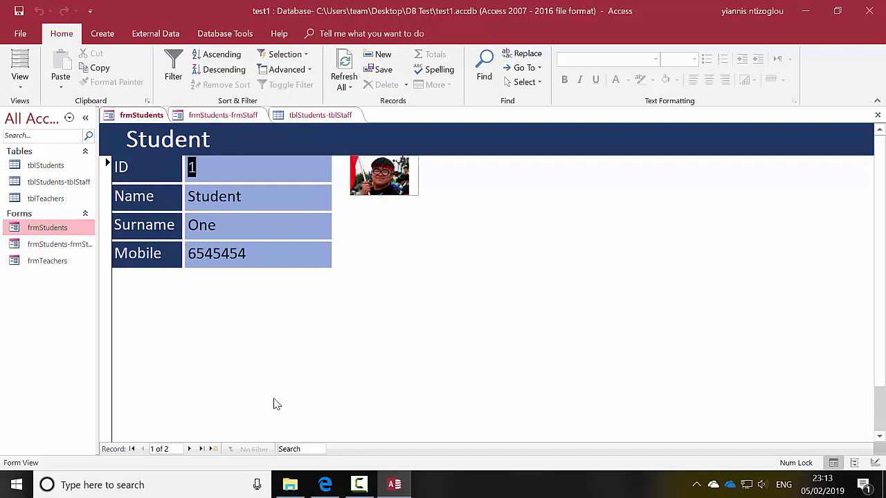
left_click(191, 449)
left_click(190, 449)
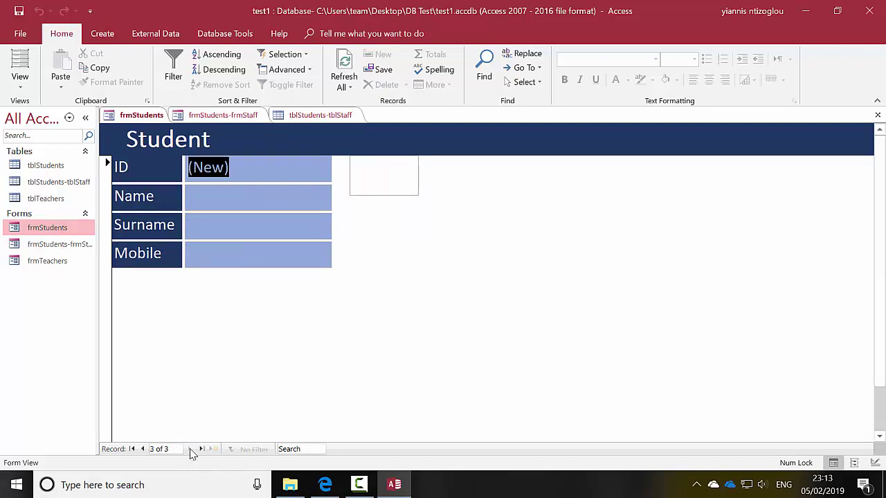
left_click(142, 449)
left_click(142, 449)
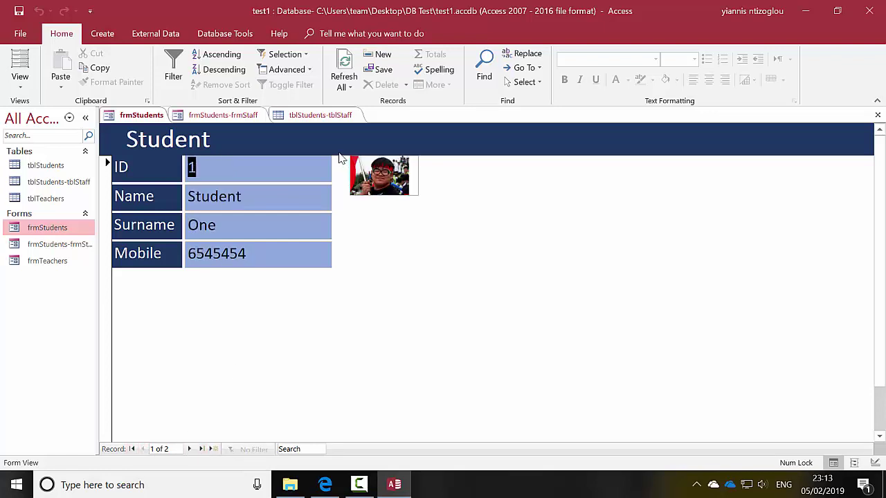
left_click(344, 62)
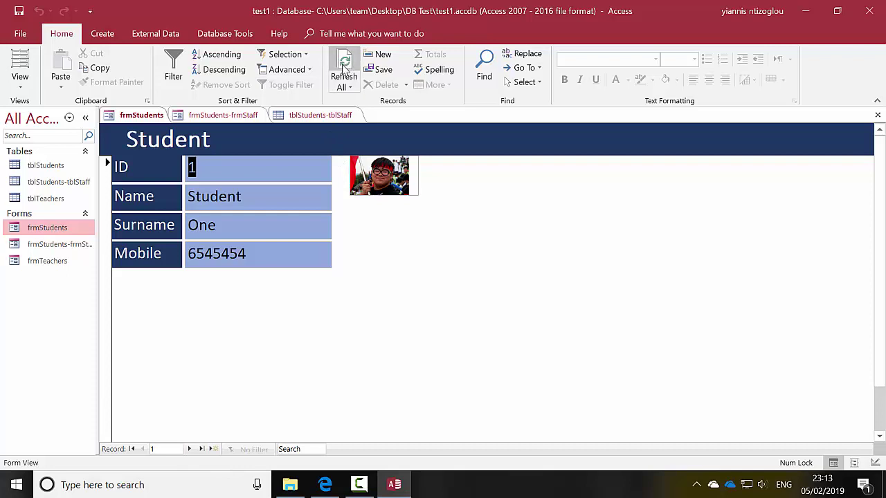
left_click(189, 449)
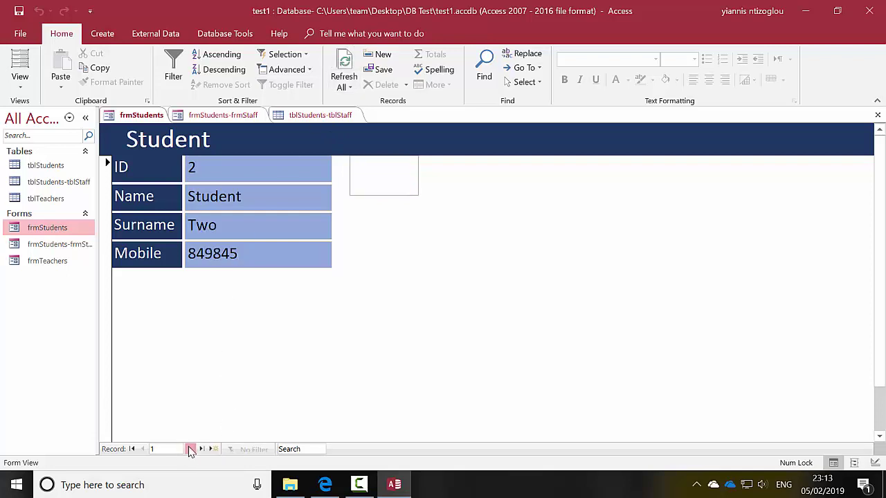
left_click(190, 449)
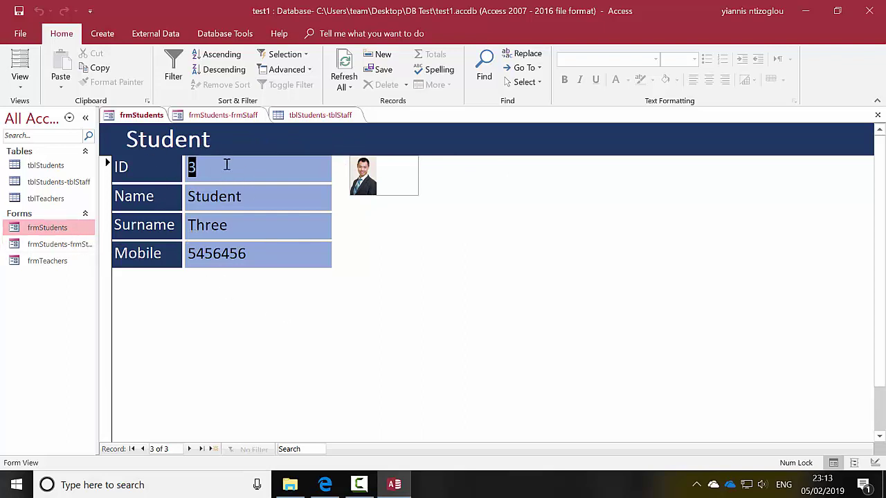
Close the tblStudents-tblStaff table.
left_click(214, 118)
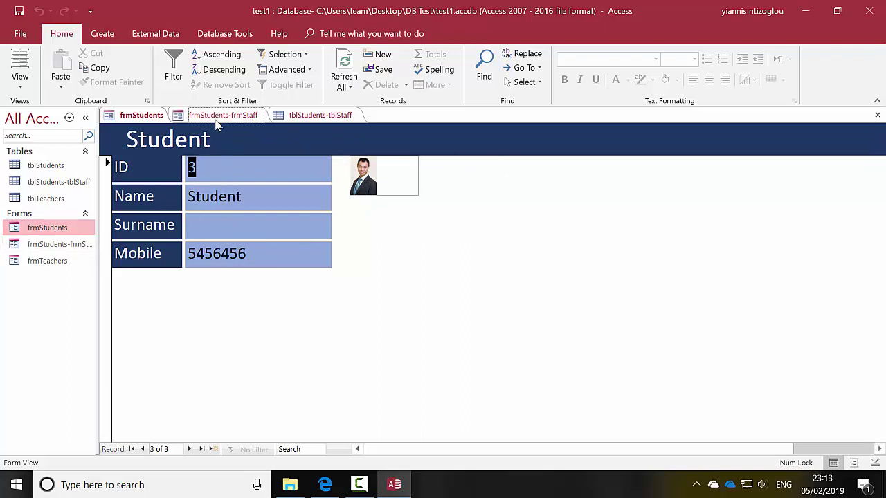
left_click(281, 119)
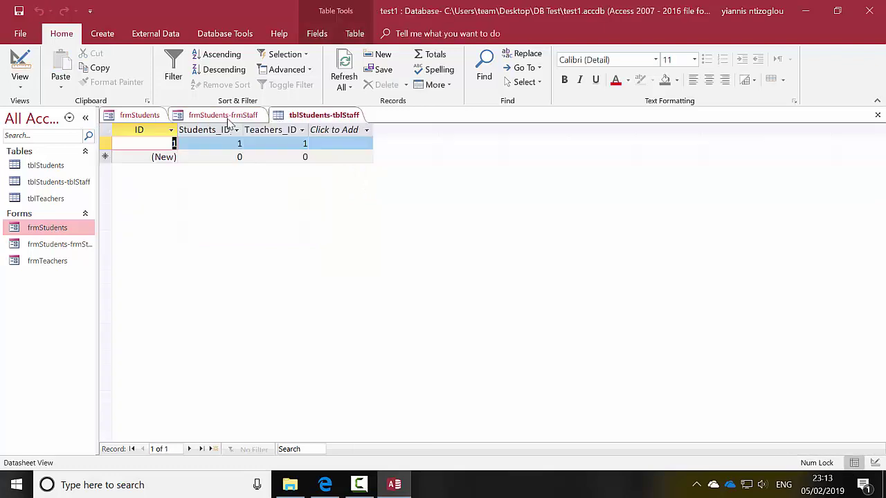
right_click(330, 117)
left_click(359, 142)
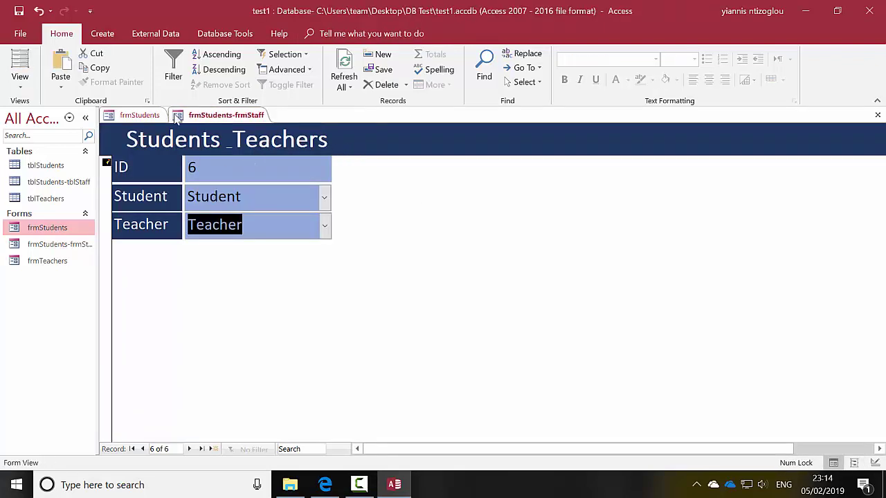
Choose Student Three again in record 6 of frmStudents-frmStaff and close all open objects.
left_click(113, 118)
left_click(208, 117)
left_click(324, 199)
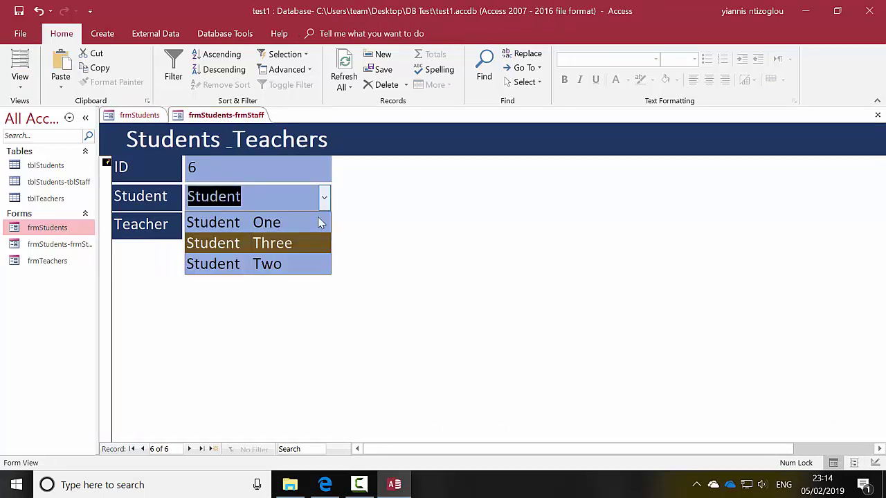
left_click(243, 243)
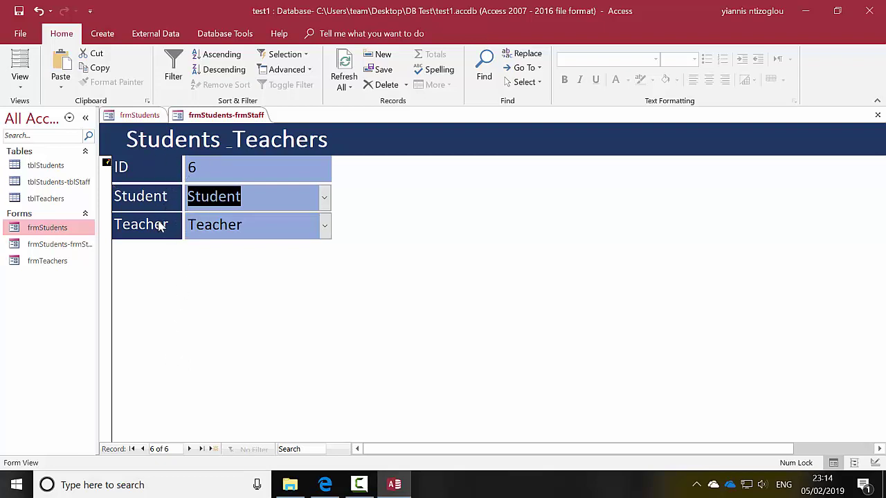
right_click(241, 123)
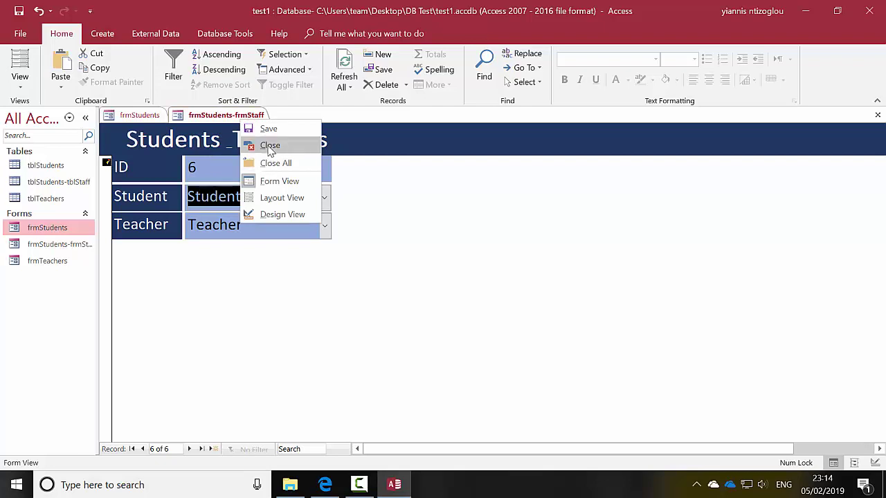
left_click(270, 162)
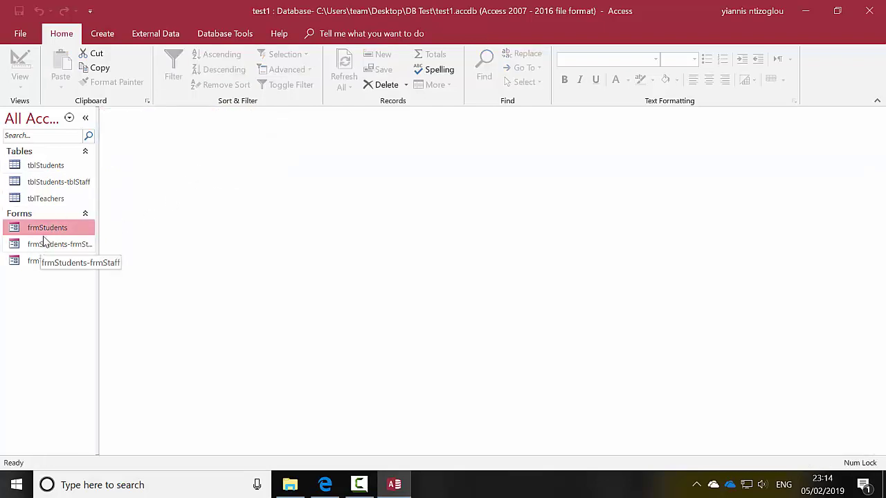
Create a query in Design View with tblStudents, tblStudents-tblStaff and tblTeachers, and space the three tables further apart.
left_click(104, 35)
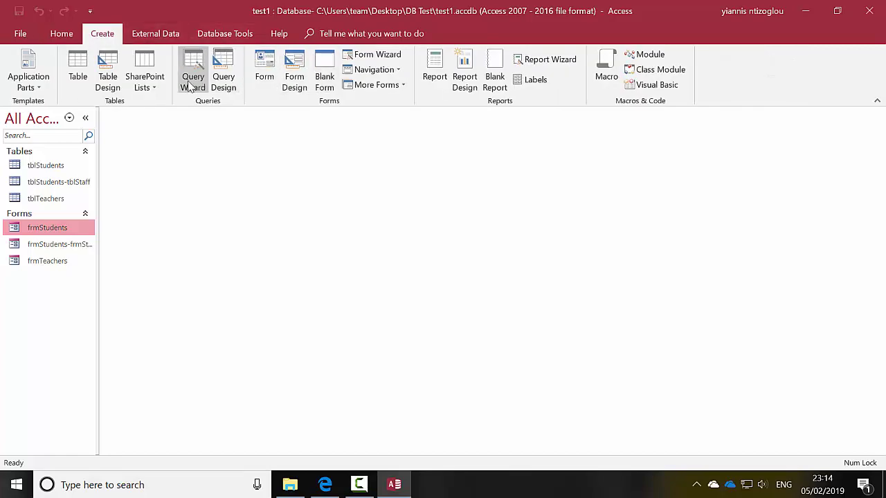
left_click(220, 80)
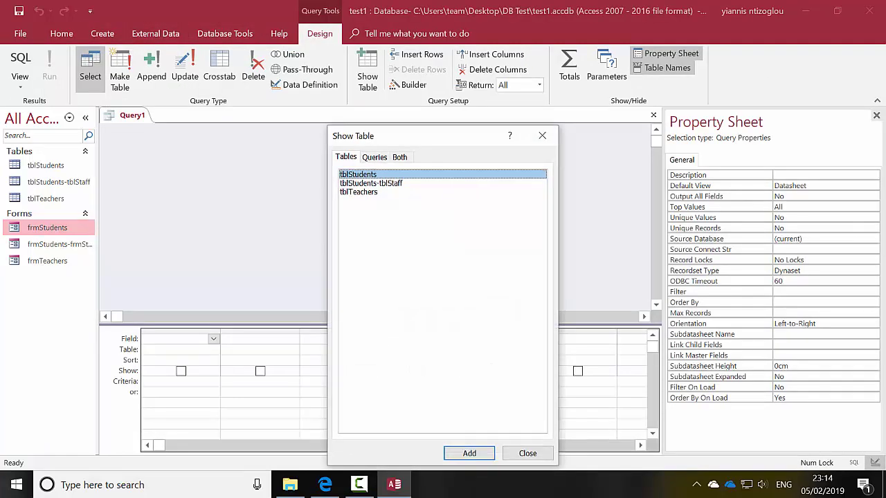
double_click(365, 175)
double_click(364, 183)
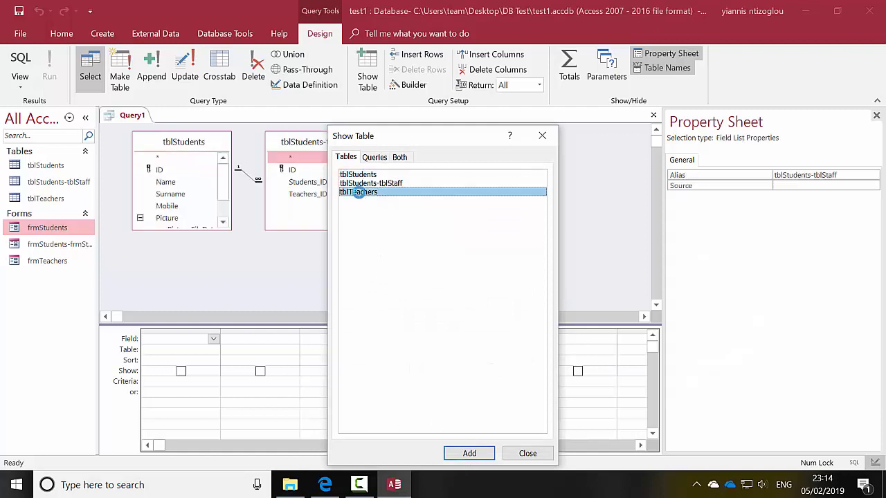
double_click(358, 192)
left_click(524, 453)
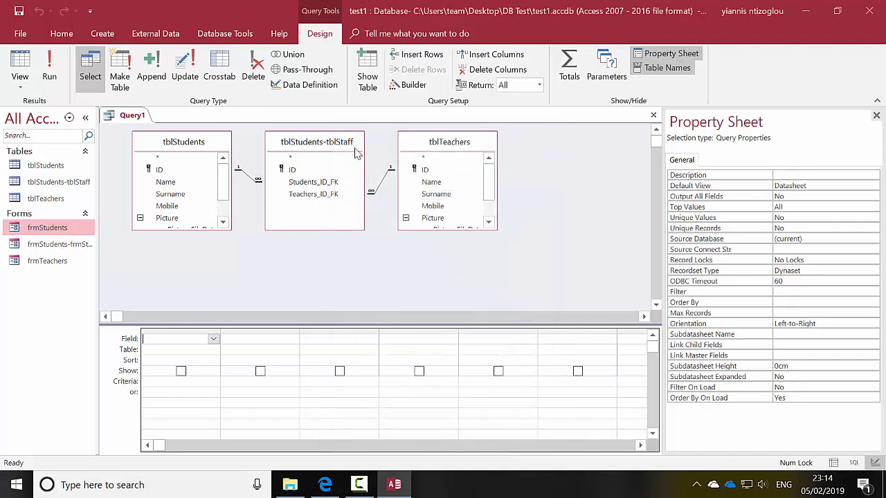
left_click_drag(427, 145, 458, 153)
left_click_drag(339, 147, 360, 152)
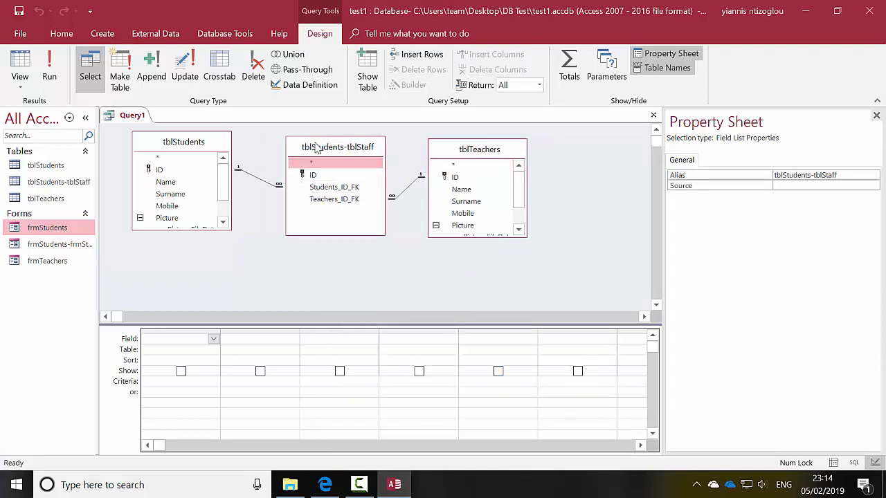
Add the ID, Name and Surname fields of tblStudents to the query's output columns.
double_click(161, 170)
double_click(166, 182)
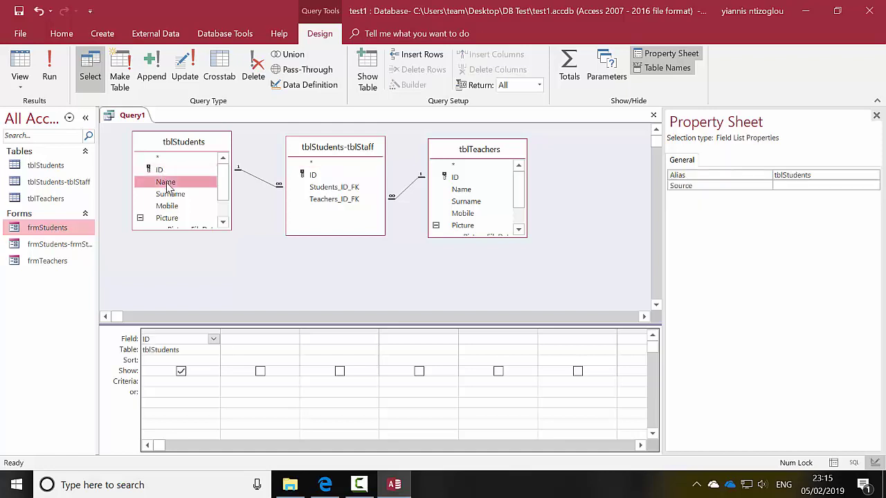
double_click(170, 194)
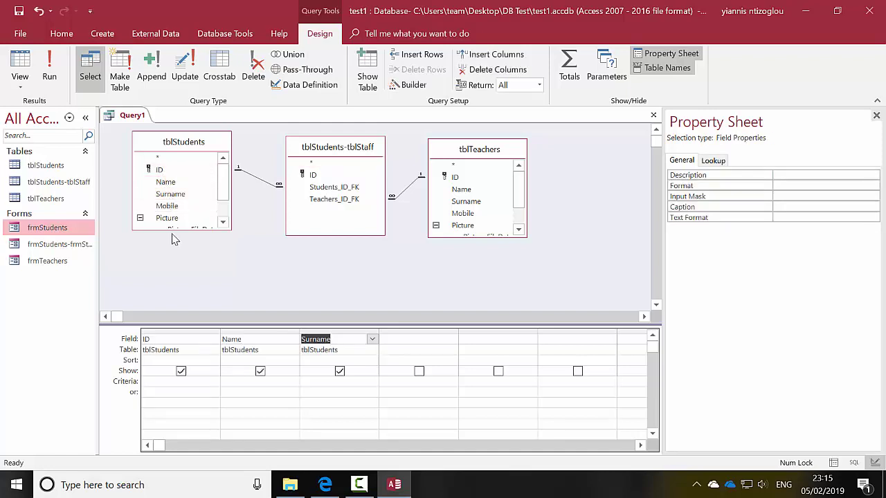
double_click(171, 219)
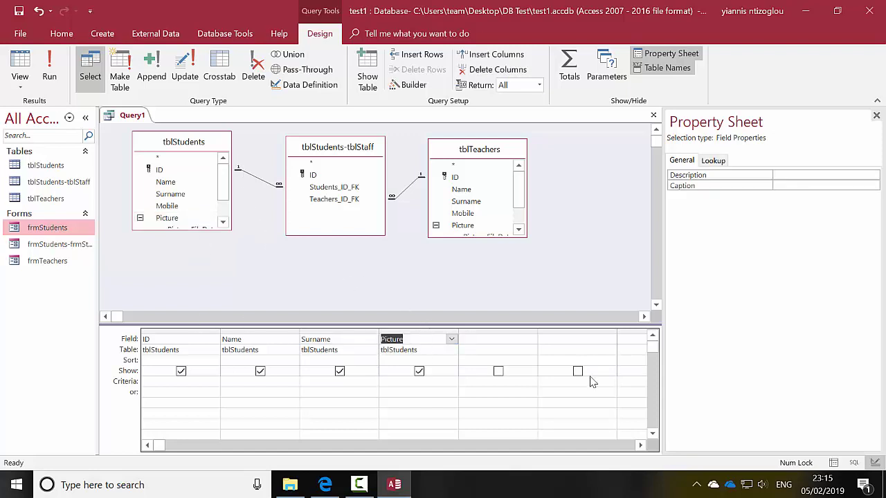
key("Delete")
left_click(428, 355)
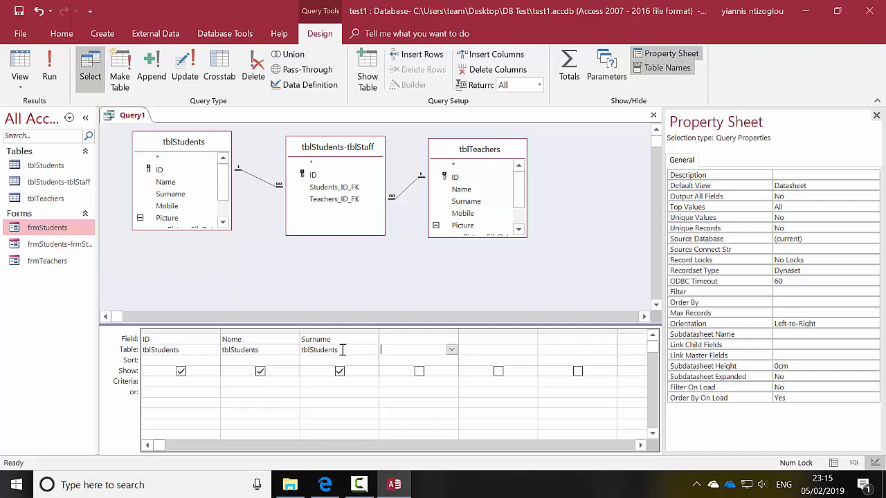
Add the ID, Name and Surname fields of tblTeachers to the query, with the ID hidden and its criterion set to 1.
double_click(455, 177)
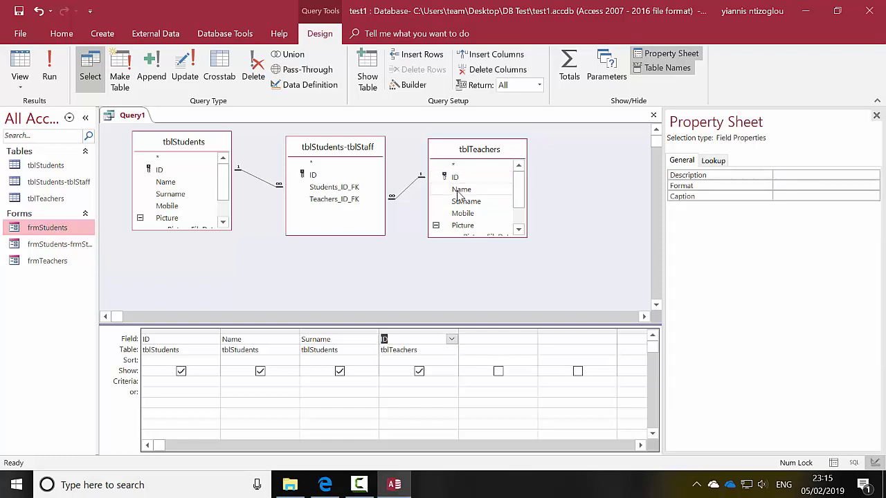
double_click(459, 190)
double_click(462, 202)
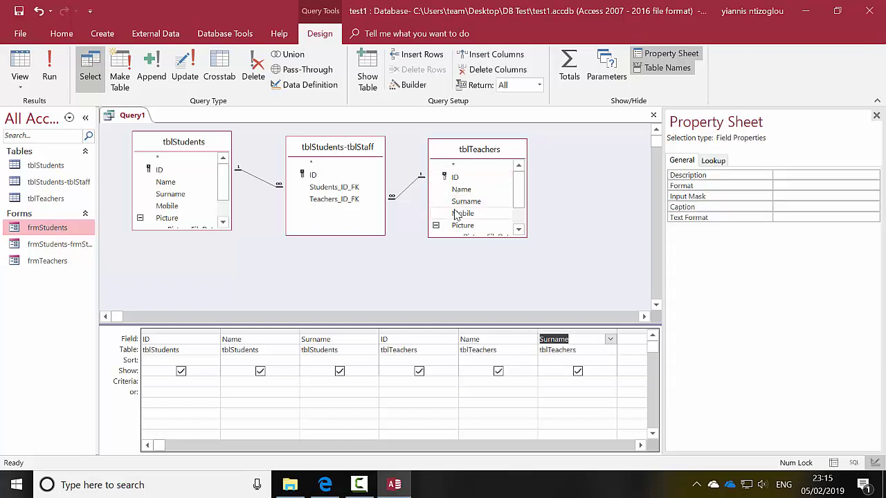
left_click(421, 339)
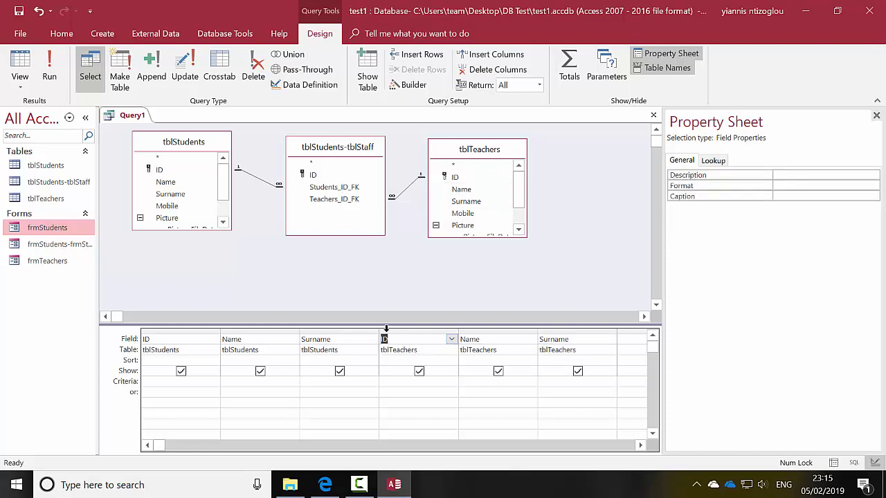
left_click(417, 374)
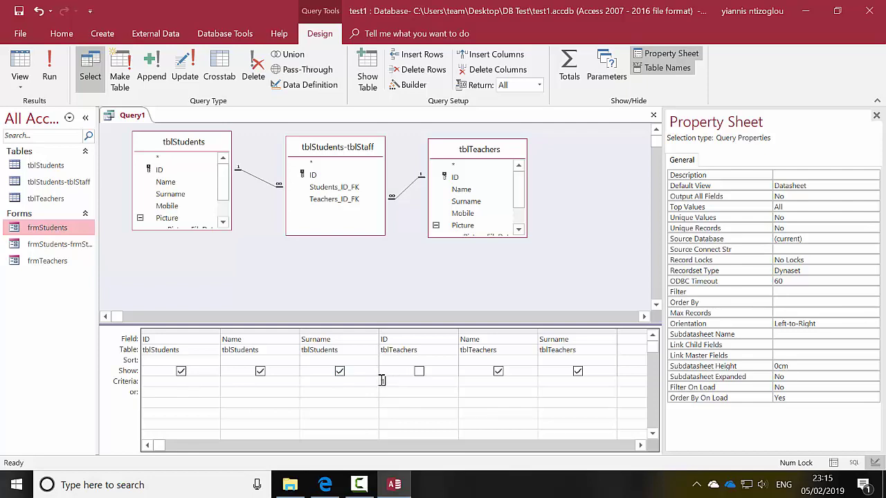
Open the tblTeachers table and the frmTeachers form to check the teachers' ID numbers.
double_click(46, 199)
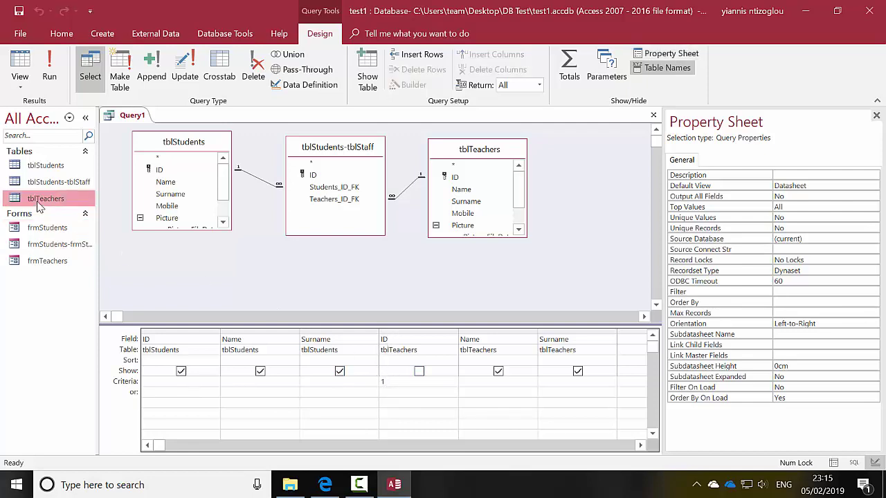
double_click(50, 262)
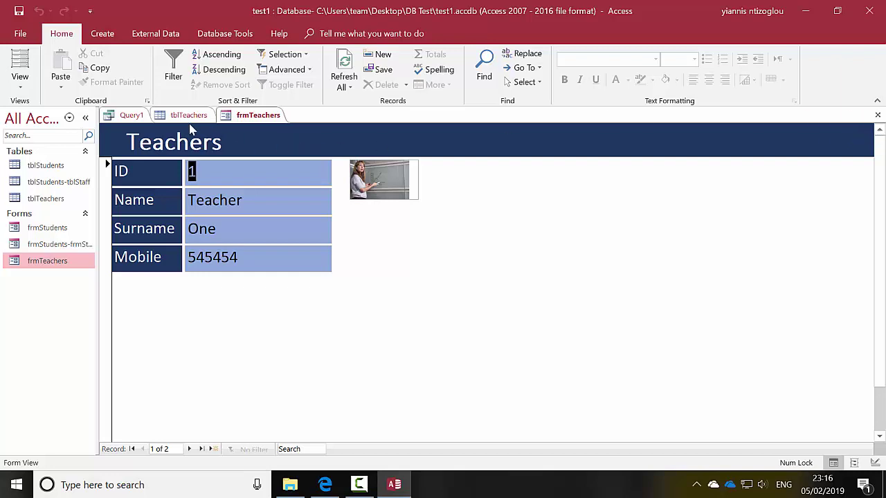
Go back to Query1 and run it for the teacher with ID 1.
left_click(116, 117)
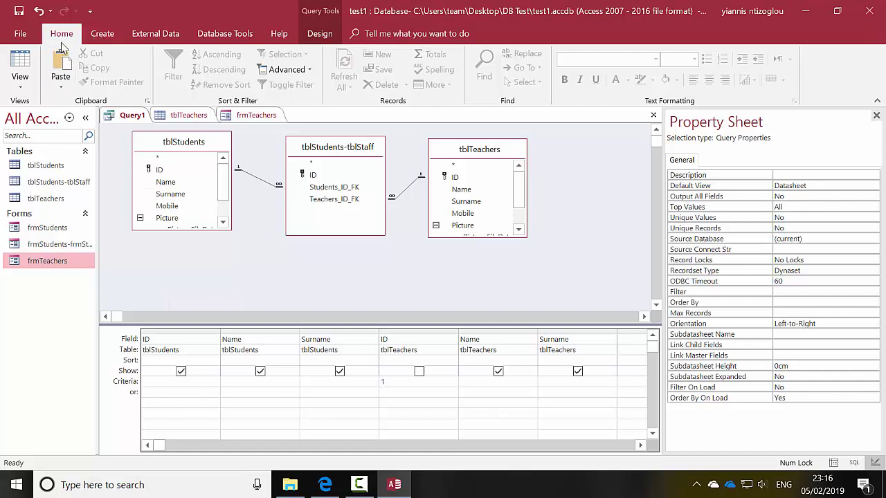
left_click(311, 36)
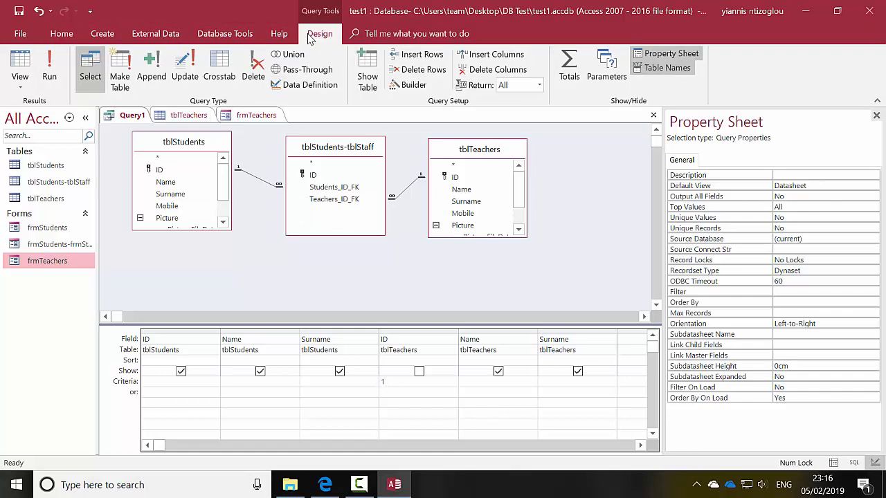
left_click(50, 72)
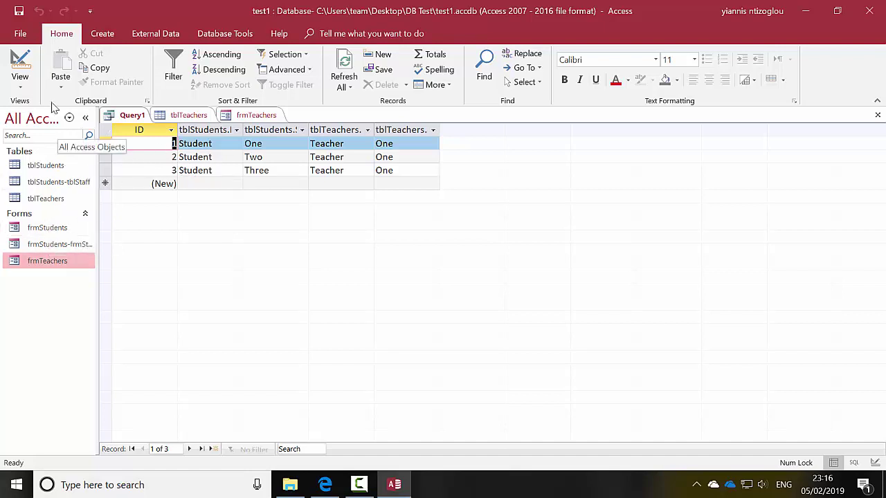
Set the tblTeachers ID criterion in Query1 to 2 and run the query.
left_click(25, 68)
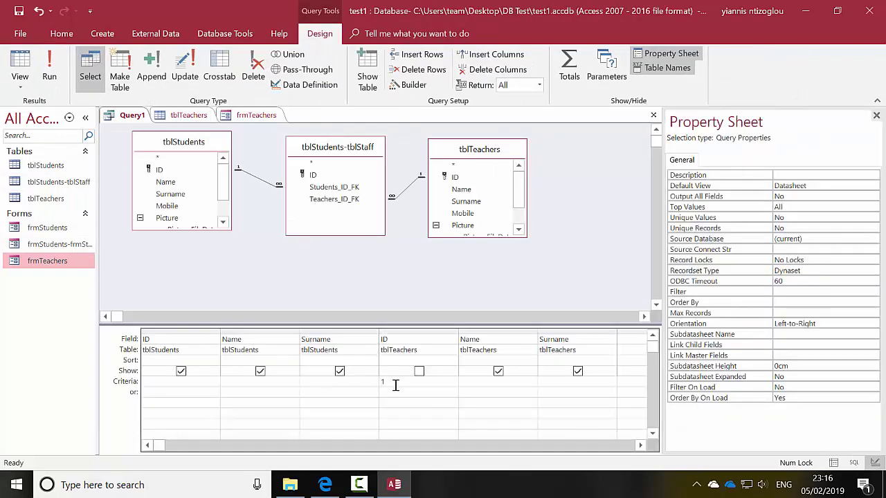
left_click_drag(395, 384, 316, 378)
left_click(49, 76)
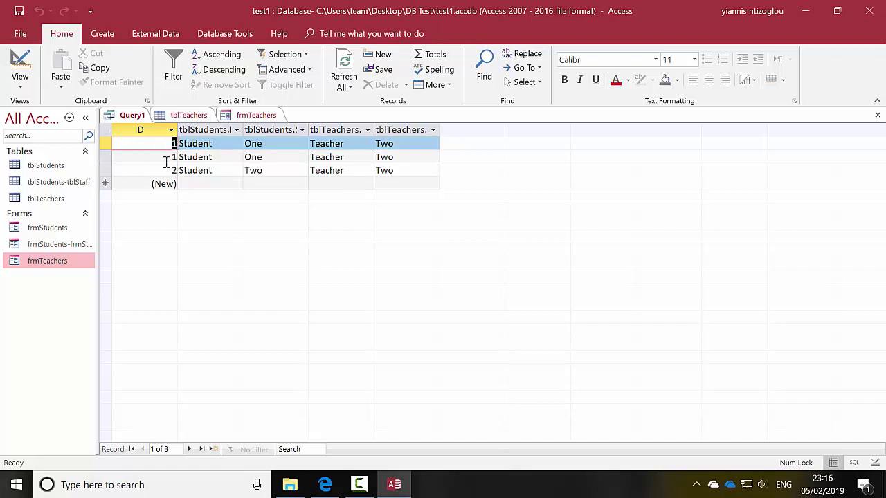
Delete the duplicate second row for Student One and Teacher Two from the query results.
left_click(106, 157)
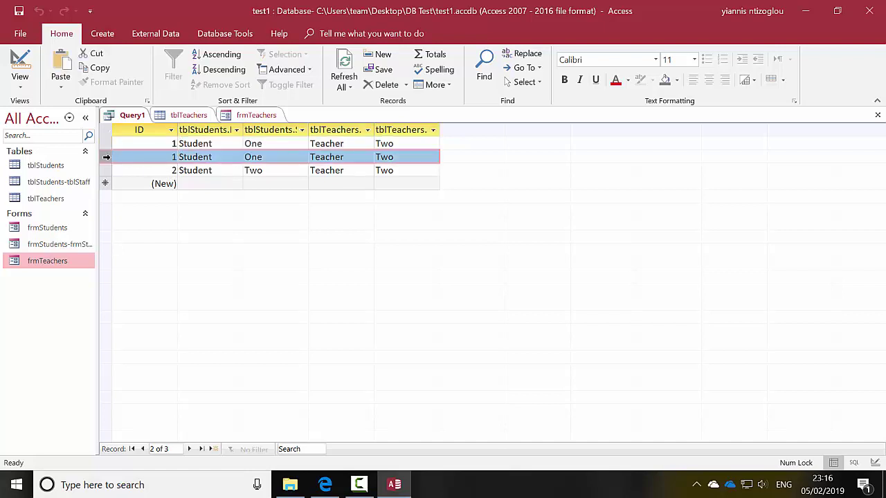
right_click(107, 157)
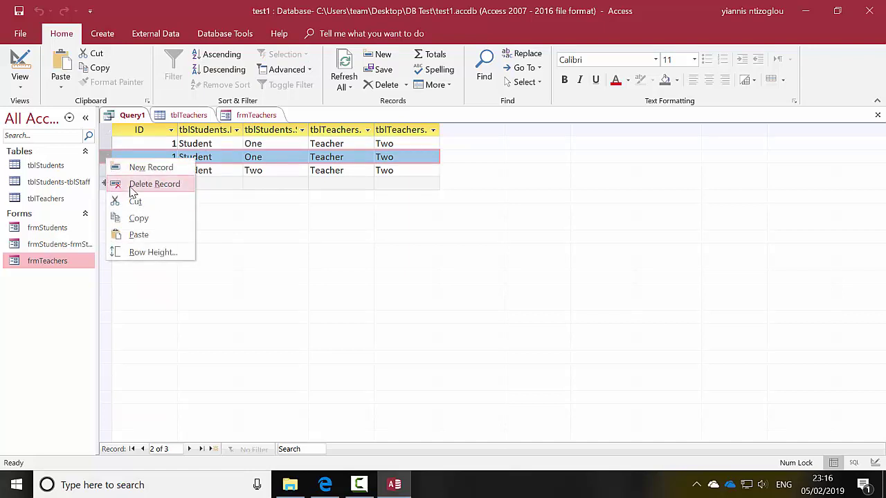
left_click(135, 183)
left_click(436, 296)
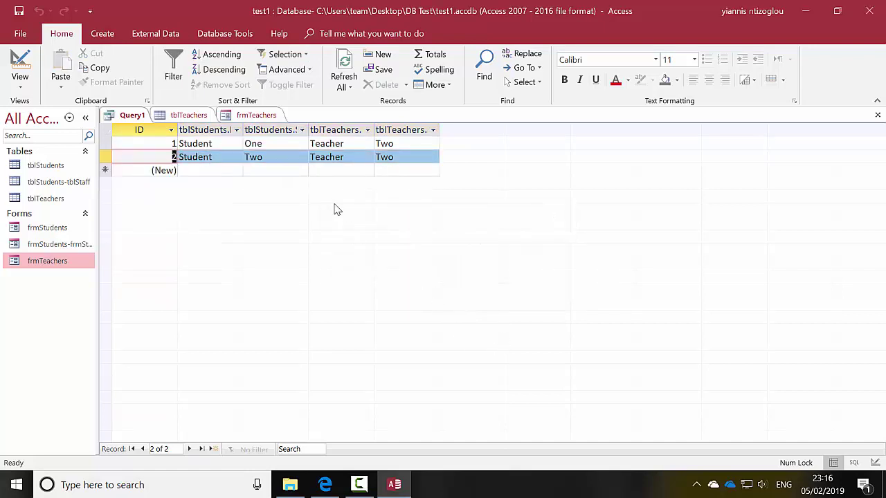
left_click(199, 143)
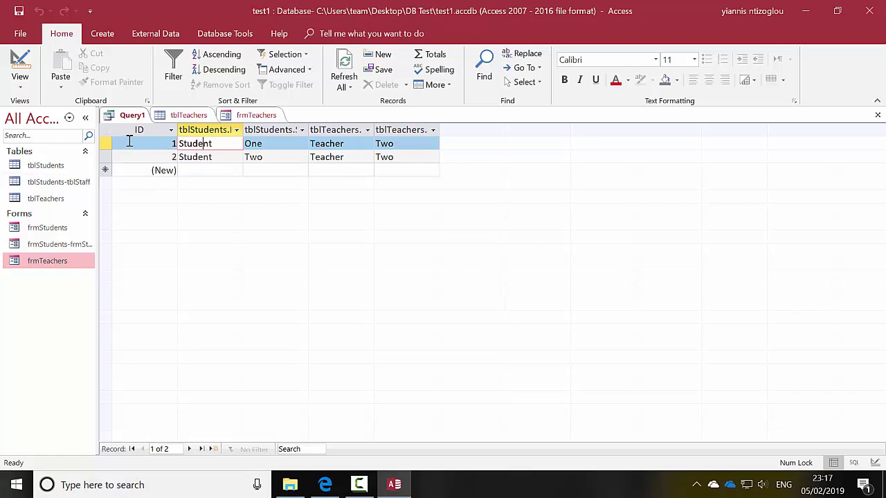
Change the tblTeachers ID criterion to 1 and run the query for Teacher One.
left_click(20, 69)
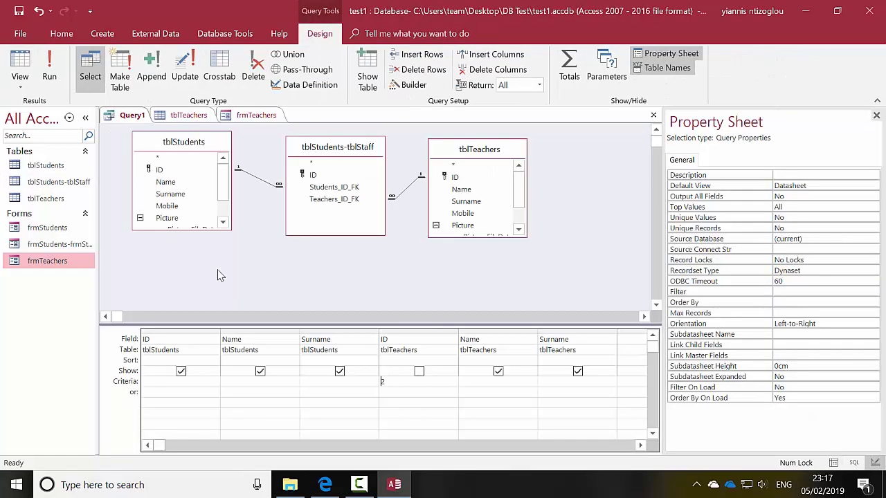
double_click(394, 385)
left_click(56, 80)
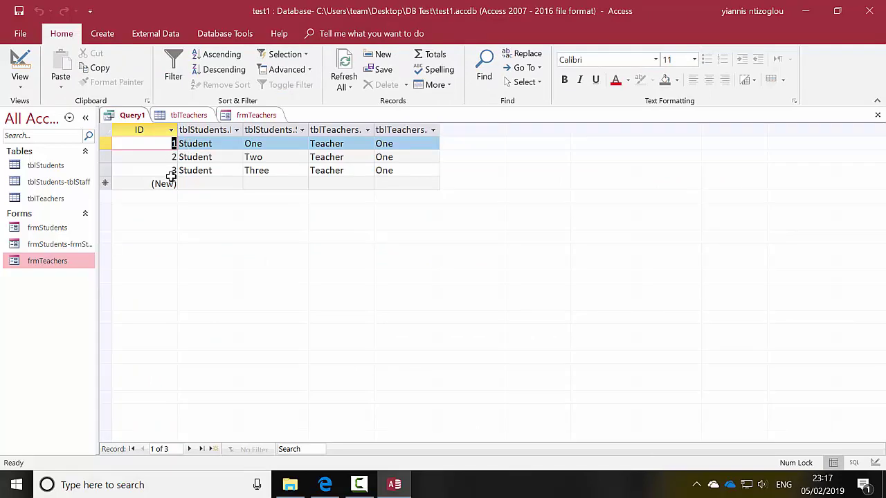
Set the tblTeachers ID criterion back to 2 and run the query for Teacher Two, then rerun it from its design.
left_click(20, 69)
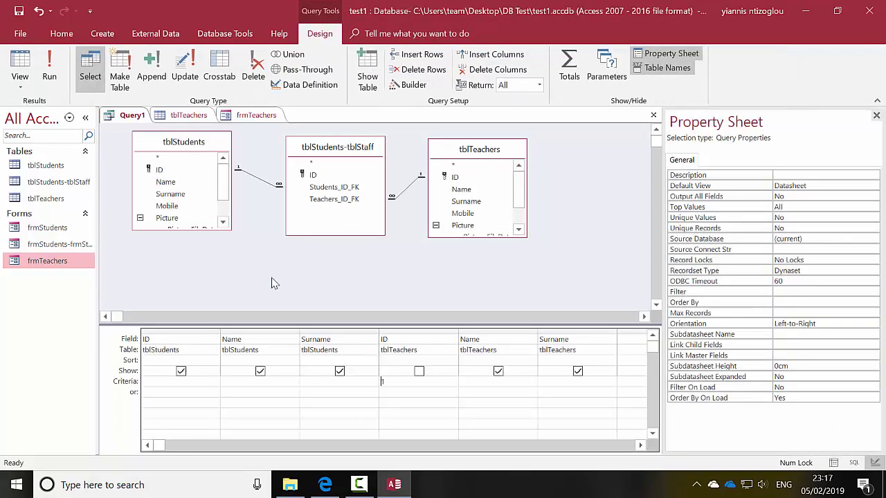
type("1")
left_click(24, 74)
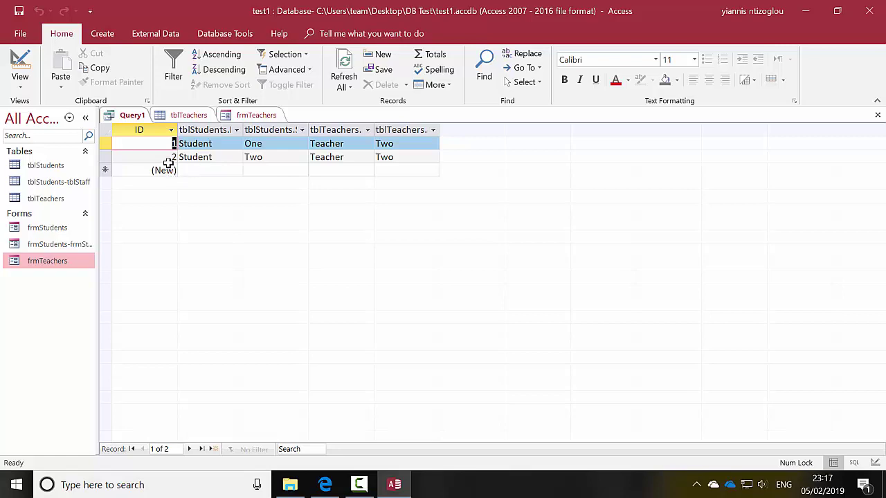
left_click(20, 61)
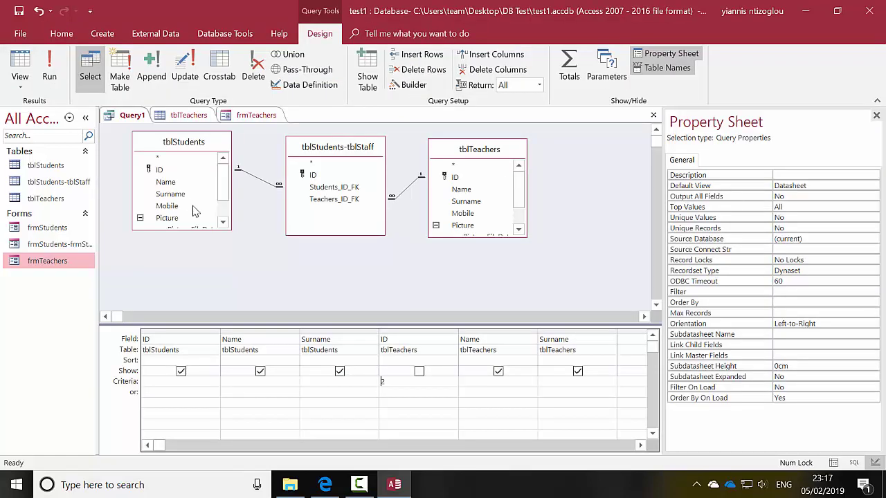
left_click(49, 69)
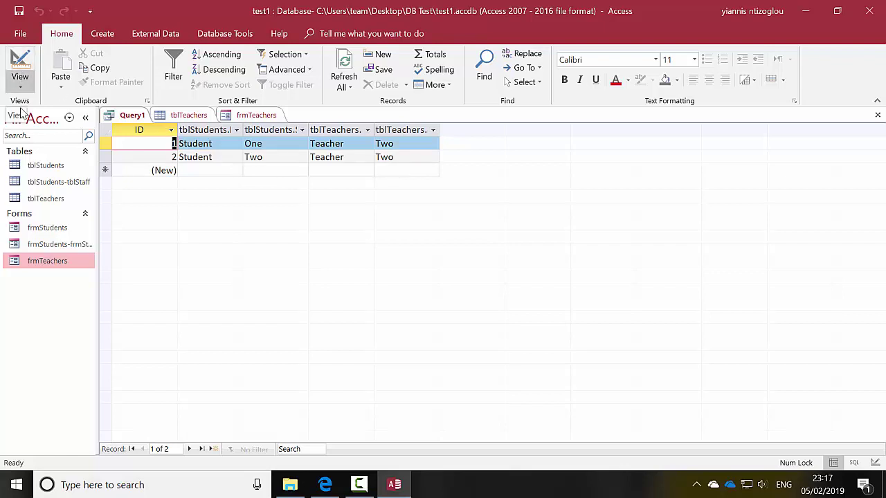
Add a new record in frmStudents-frmStaff pairing Student Three with Teacher Two, save it and close the form.
left_click(36, 245)
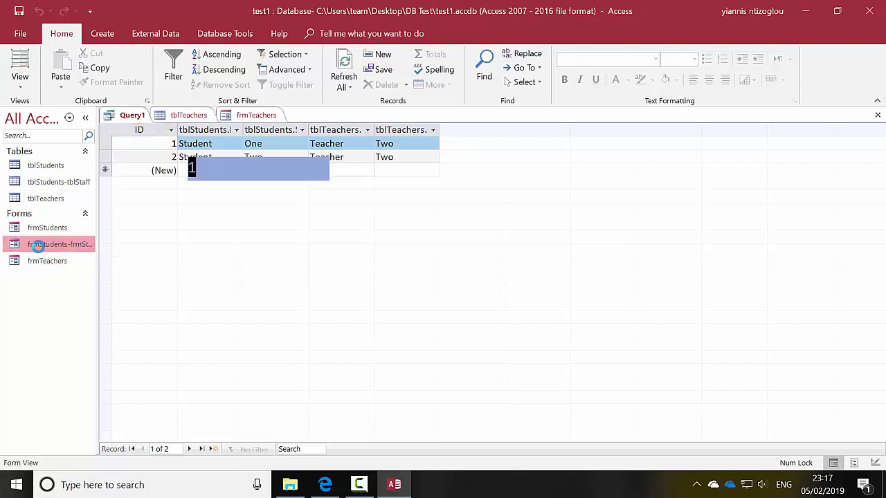
left_click(216, 449)
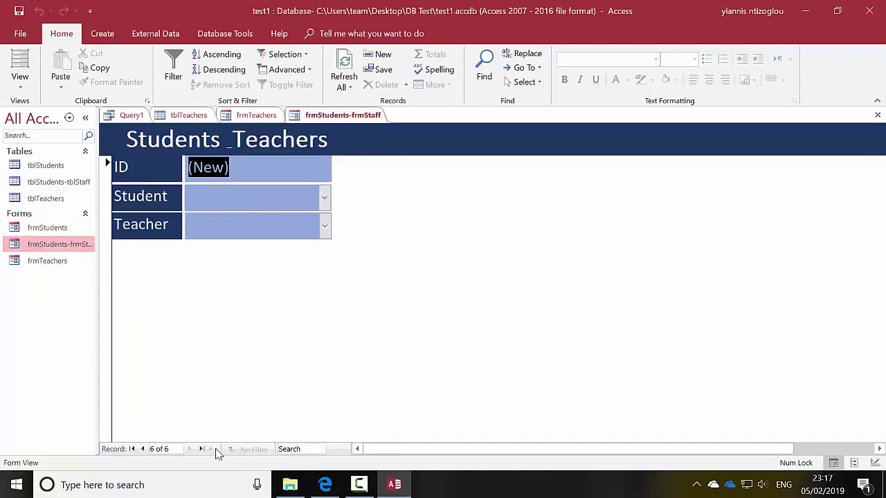
left_click(325, 200)
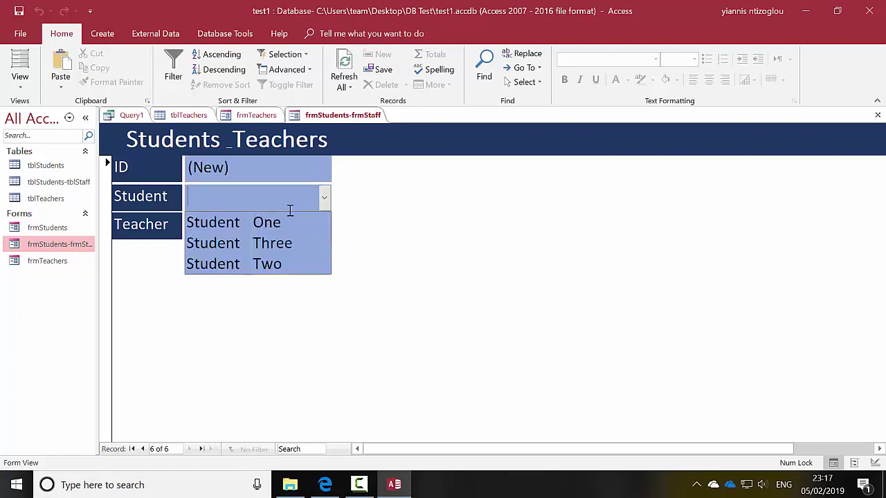
left_click(264, 247)
left_click(324, 226)
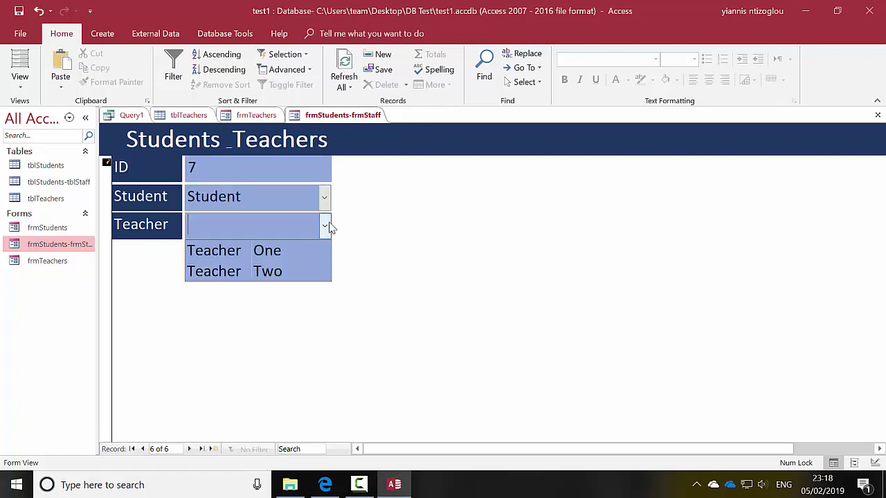
left_click(269, 273)
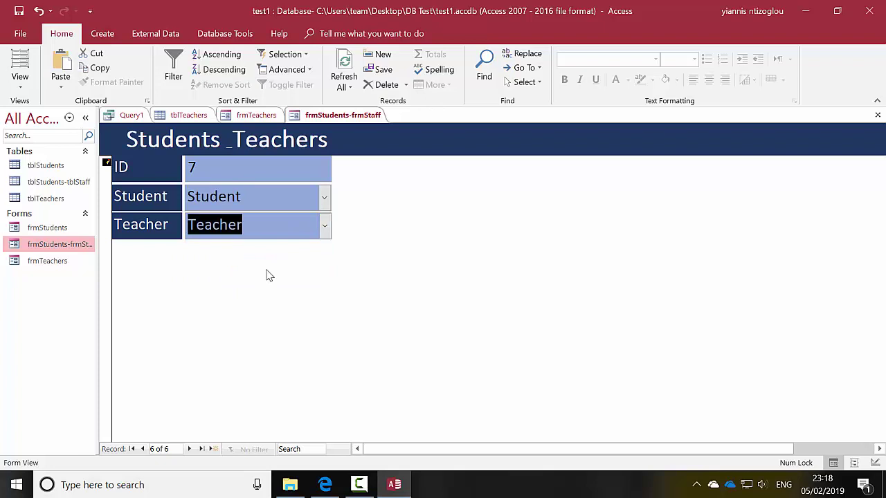
left_click(19, 11)
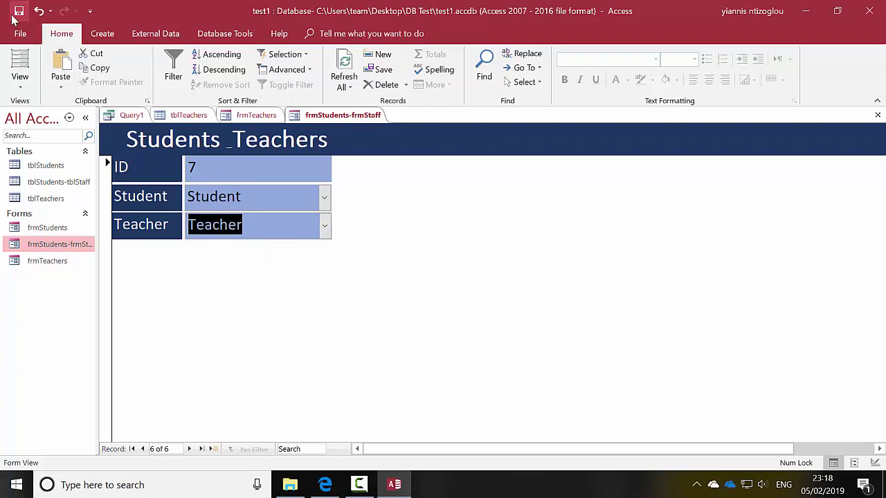
left_click(876, 115)
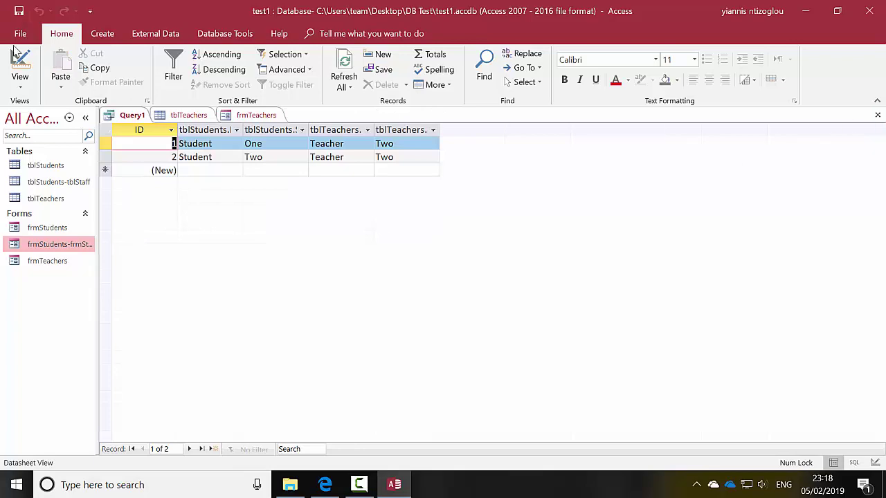
Rerun Query1 from its design and look over the open tblTeachers table and frmTeachers form.
left_click(19, 66)
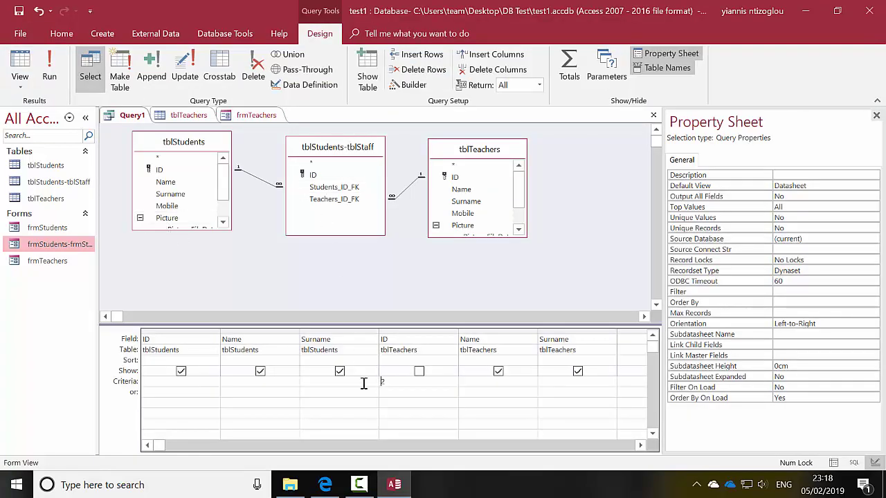
left_click(49, 73)
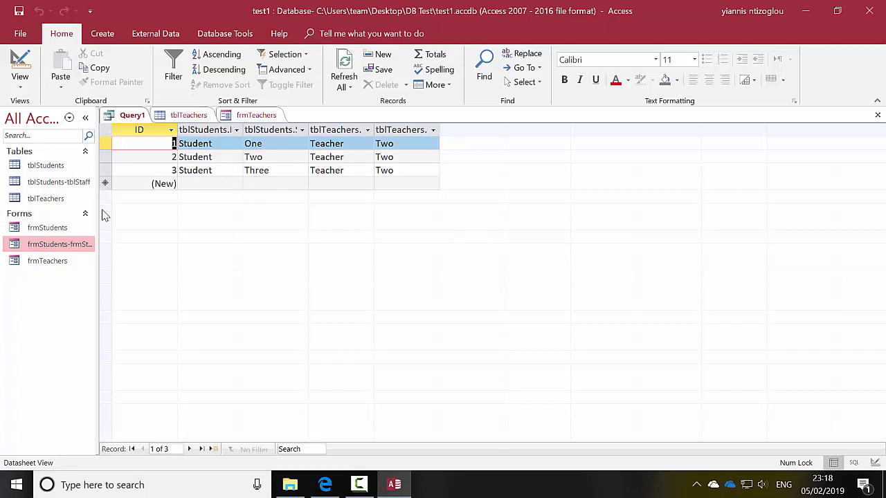
left_click(176, 116)
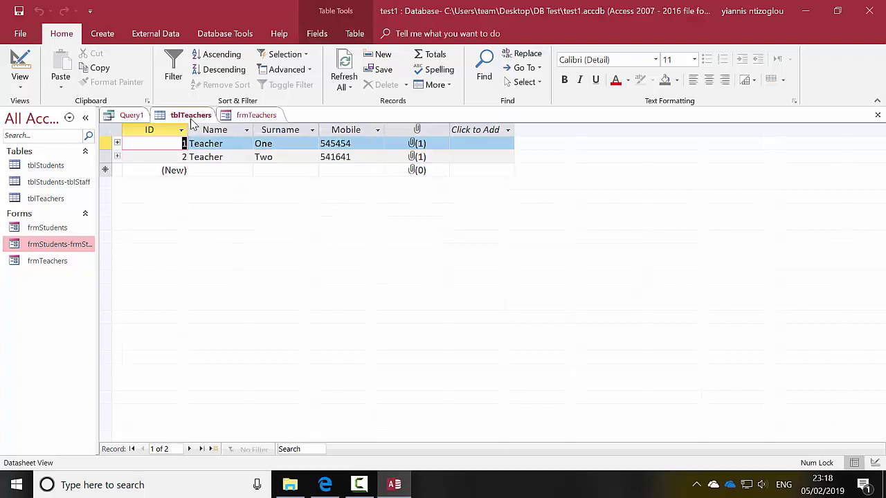
left_click(251, 118)
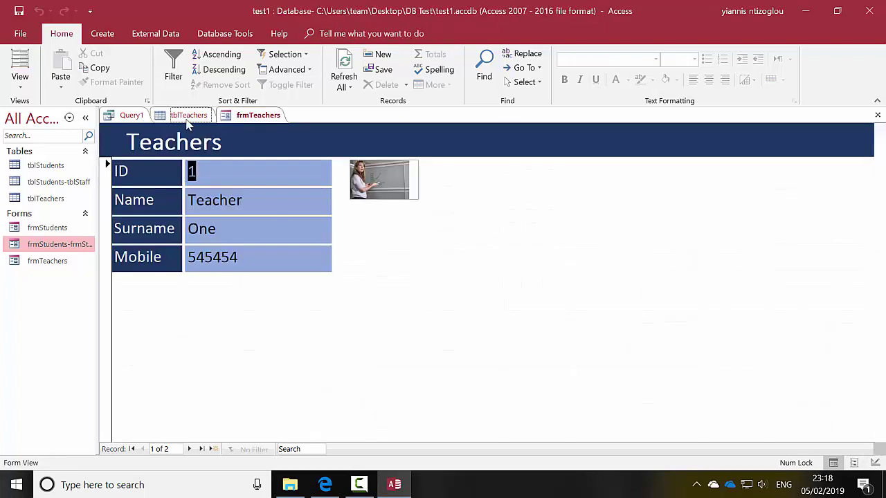
left_click(188, 118)
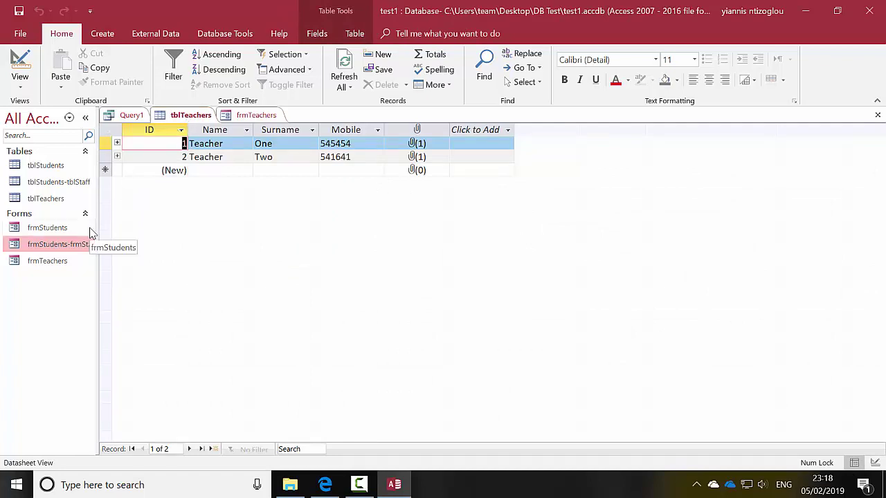